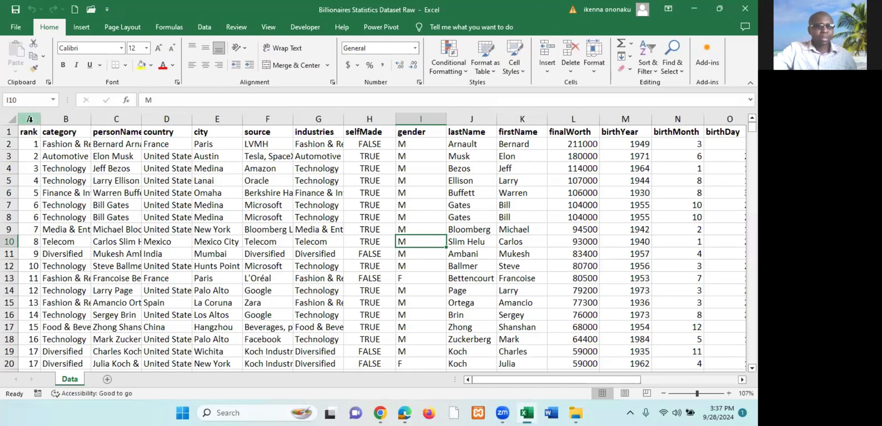
- Examine the dataset's columns one by one from rank through firstName, including country, city, source, industries, selfMade and gender
{"action": "key", "text": "ctrl+space"}
{"action": "left_click", "coordinate": [28, 136]}
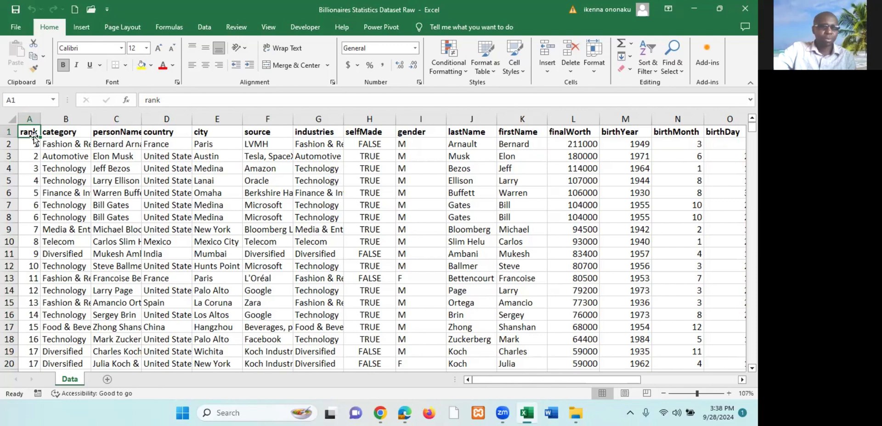
{"action": "left_click", "coordinate": [62, 133]}
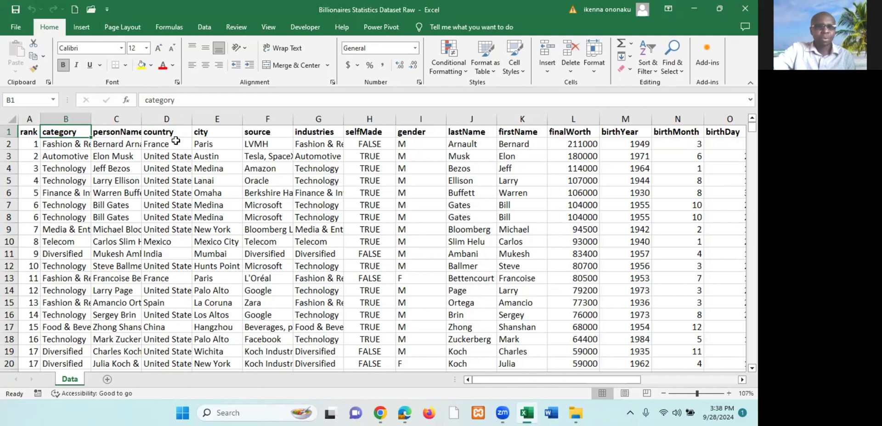
{"action": "left_click", "coordinate": [161, 133]}
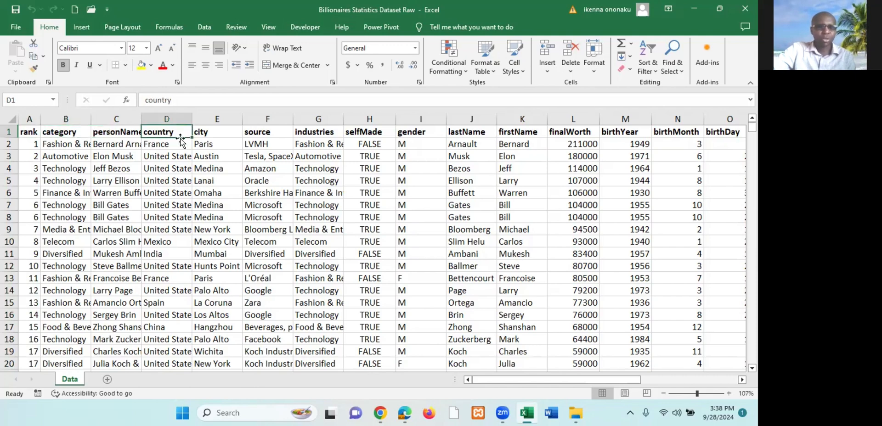
{"action": "left_click", "coordinate": [216, 116]}
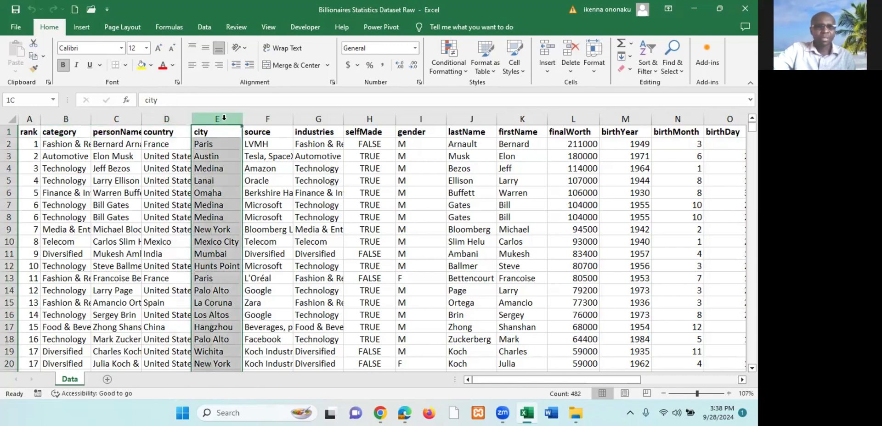
{"action": "left_click", "coordinate": [262, 120]}
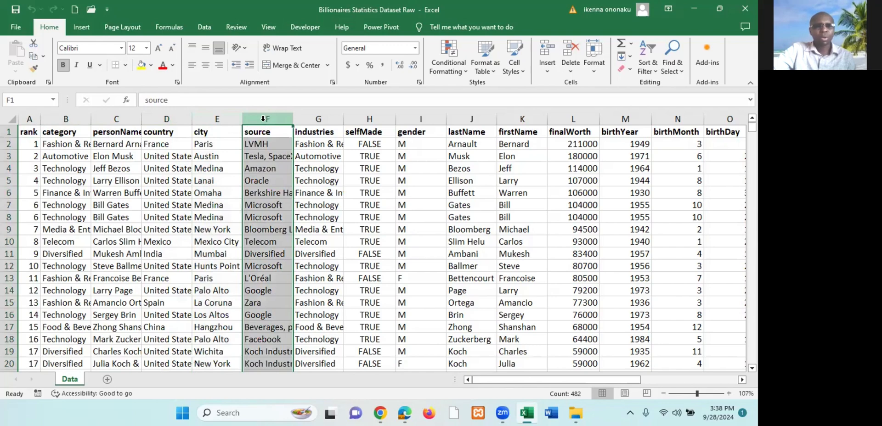
{"action": "left_click", "coordinate": [320, 119]}
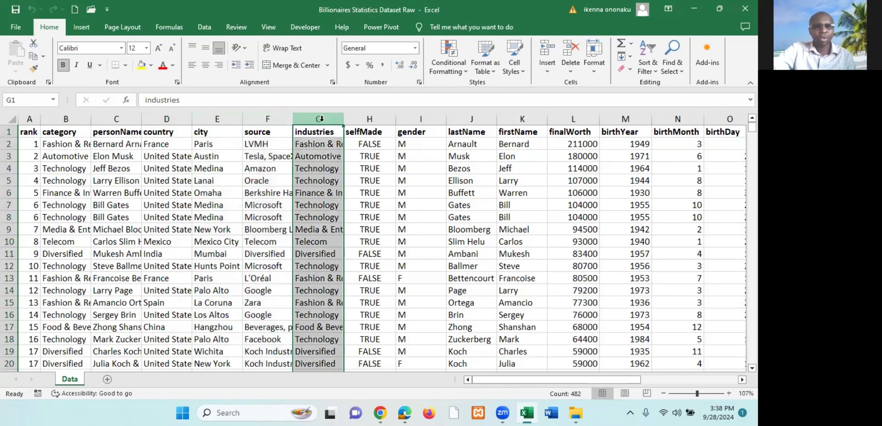
{"action": "left_click", "coordinate": [373, 120]}
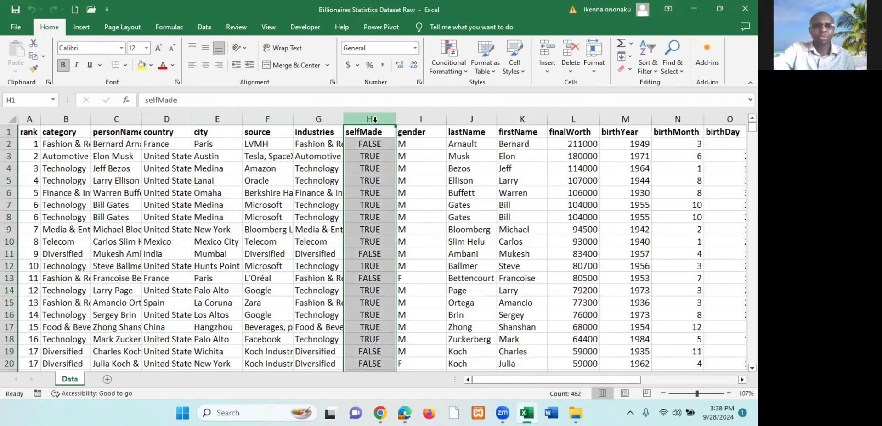
{"action": "left_click", "coordinate": [410, 119]}
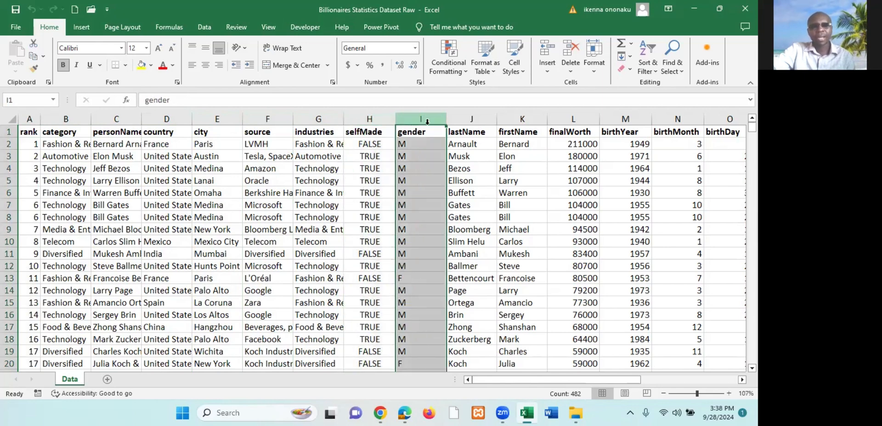
{"action": "left_click", "coordinate": [462, 120]}
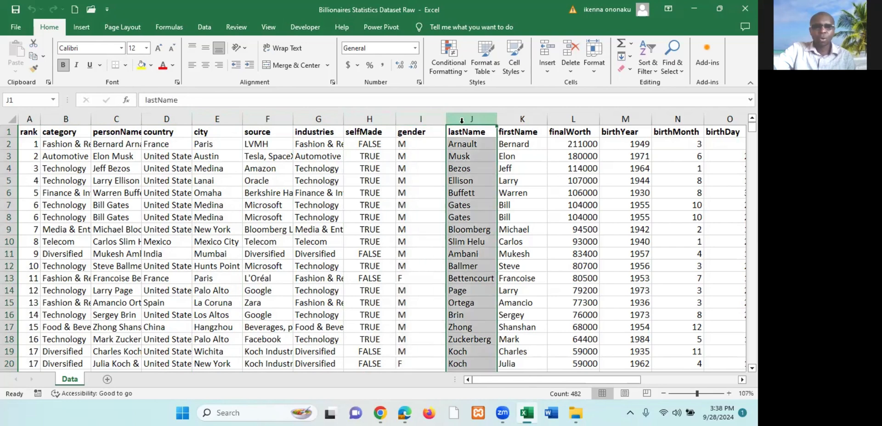
{"action": "left_click", "coordinate": [509, 119]}
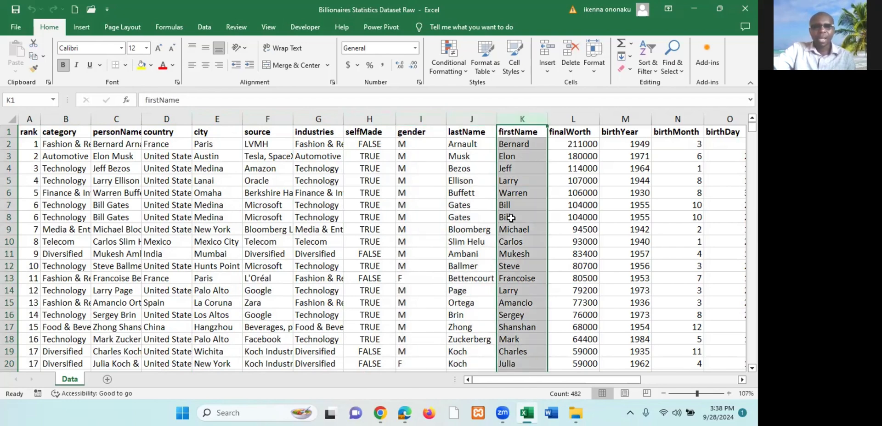
- Examine the remaining columns from finalWorth through population_country, including the birth date, GDP, life expectancy and tax fields
{"action": "left_click_drag", "start_coordinate": [542, 381], "coordinate": [382, 151]}
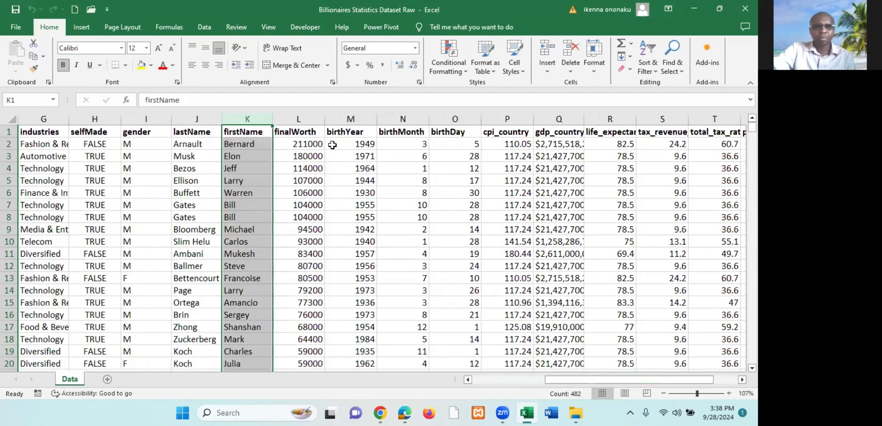
{"action": "left_click", "coordinate": [306, 116]}
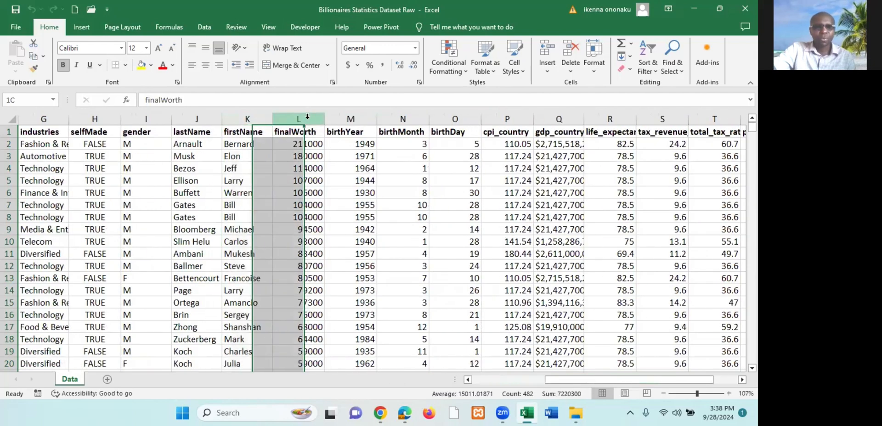
{"action": "left_click", "coordinate": [369, 118]}
{"action": "left_click", "coordinate": [417, 117]}
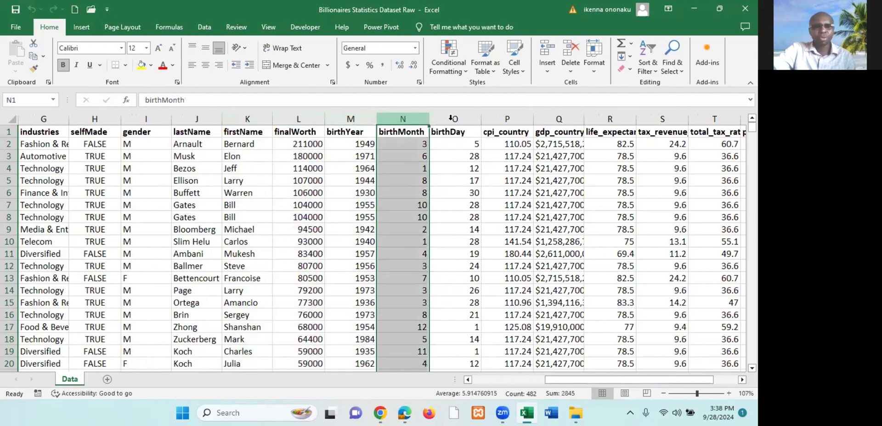
{"action": "left_click", "coordinate": [469, 117]}
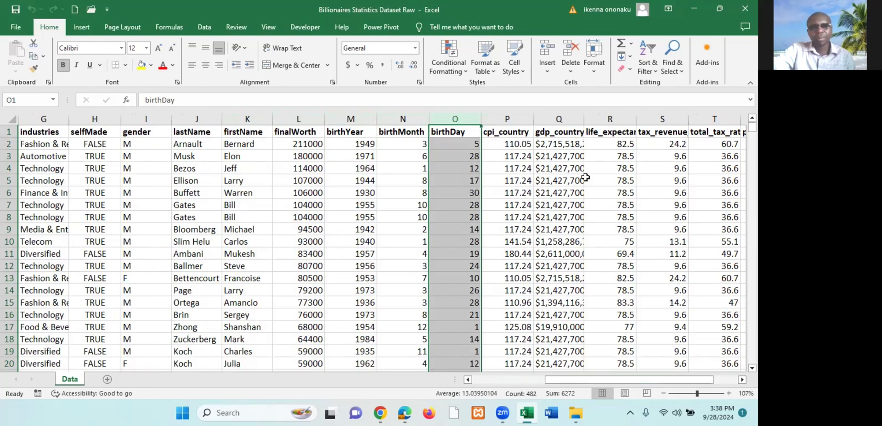
{"action": "left_click", "coordinate": [551, 115]}
{"action": "left_click_drag", "start_coordinate": [608, 379], "coordinate": [736, 383]}
{"action": "left_click", "coordinate": [742, 380]}
{"action": "left_click", "coordinate": [742, 381]}
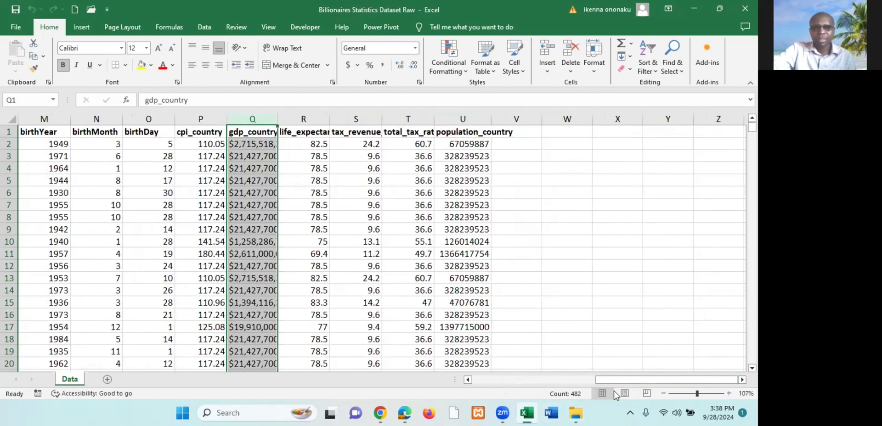
{"action": "left_click_drag", "start_coordinate": [615, 381], "coordinate": [332, 259]}
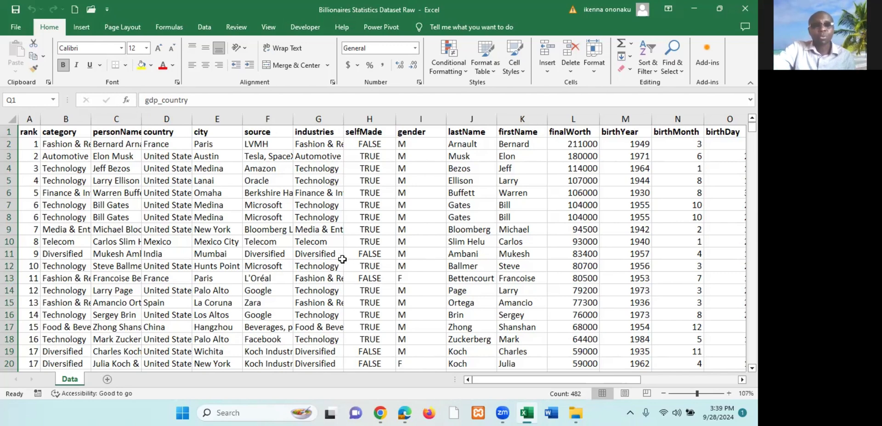
{"action": "left_click", "coordinate": [399, 254]}
{"action": "left_click", "coordinate": [439, 229]}
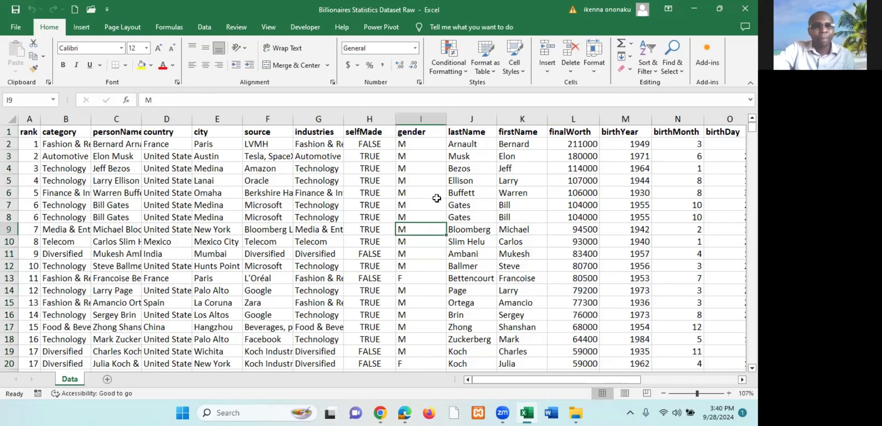
{"action": "left_click", "coordinate": [295, 232]}
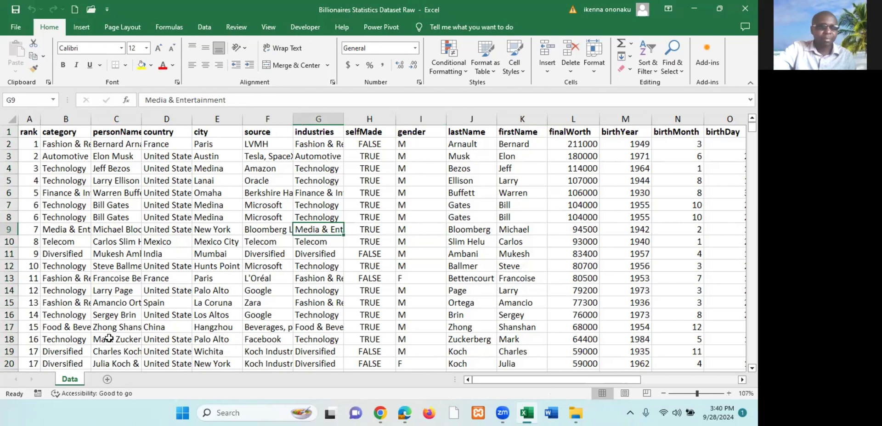
- Create a copy of the Data sheet within Billionaires Statistics Dataset Raw.xlsx, placed before the original sheet
{"action": "right_click", "coordinate": [71, 384]}
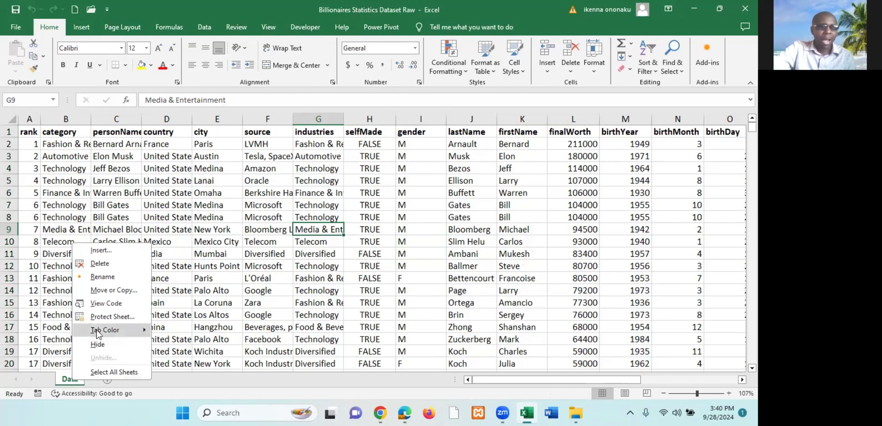
{"action": "left_click", "coordinate": [113, 292]}
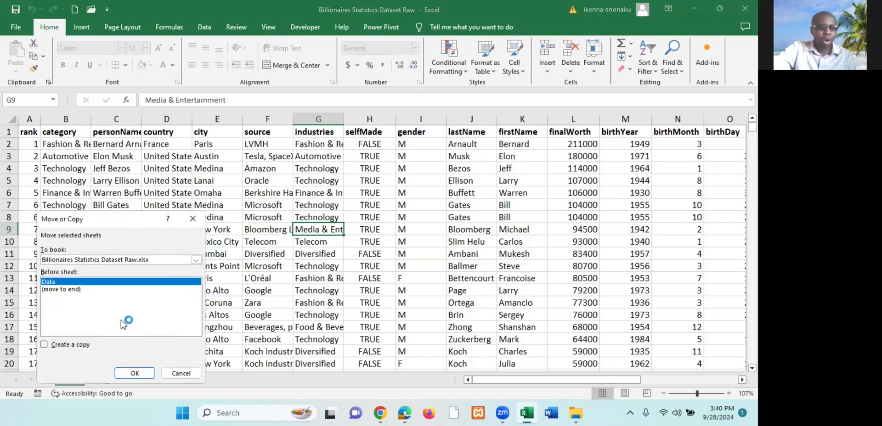
{"action": "left_click", "coordinate": [44, 345]}
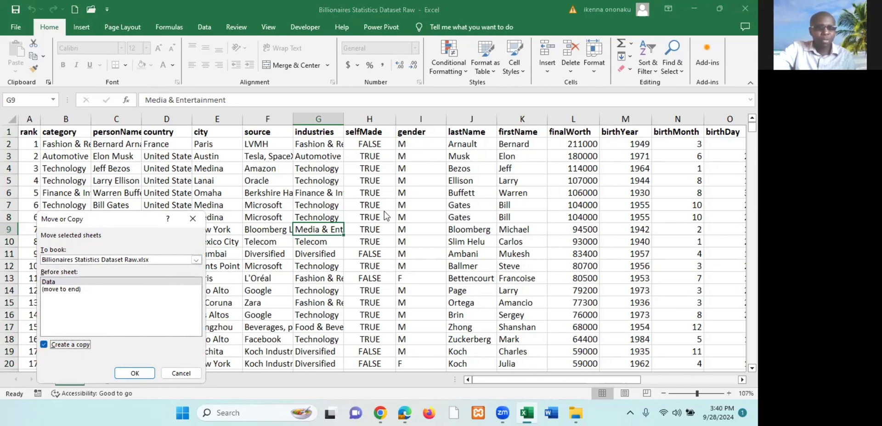
{"action": "left_click", "coordinate": [196, 261]}
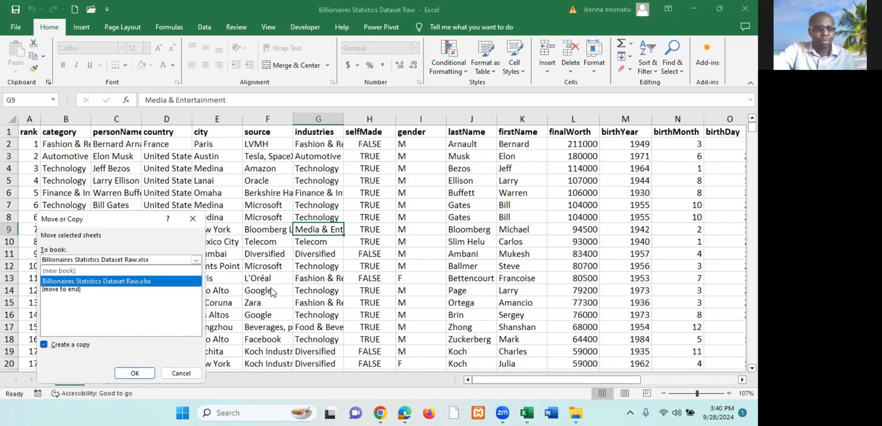
{"action": "left_click", "coordinate": [79, 282]}
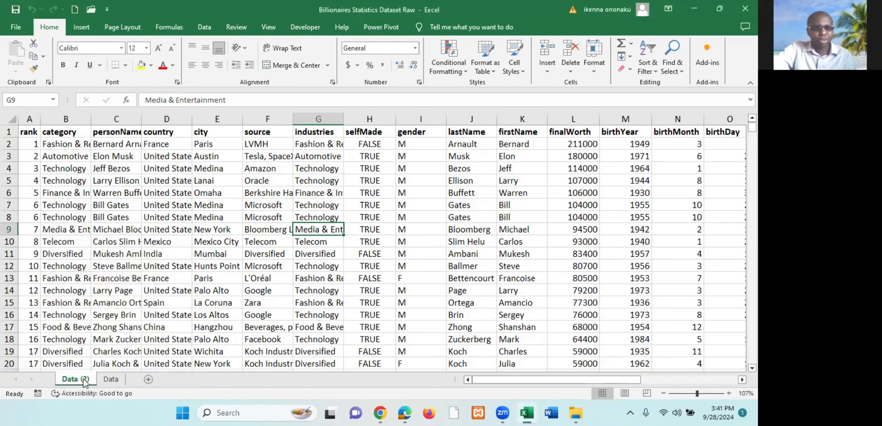
- Rename the copied sheet Data (2) as "my dataset"
{"action": "scroll", "coordinate": [84, 381], "scroll_direction": "up", "scroll_amount": 3}
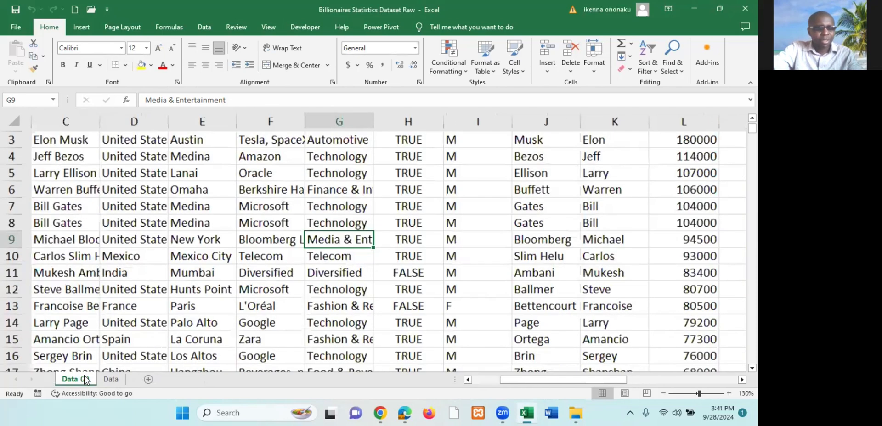
{"action": "scroll", "coordinate": [84, 381], "scroll_direction": "down", "scroll_amount": 3}
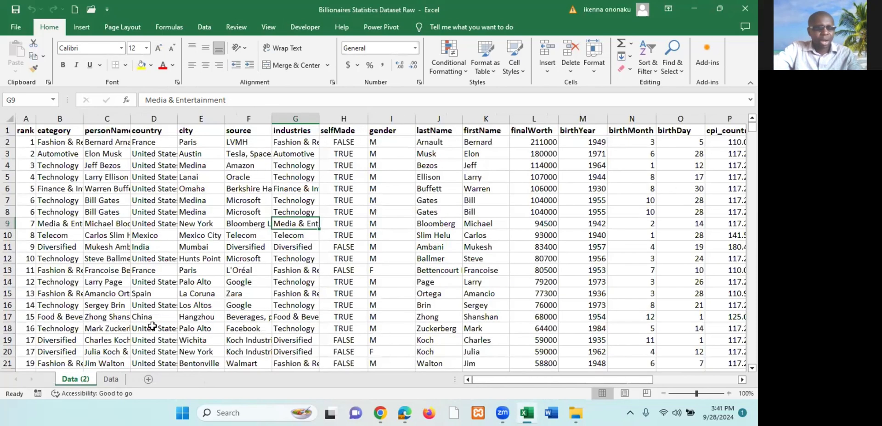
{"action": "right_click", "coordinate": [75, 383]}
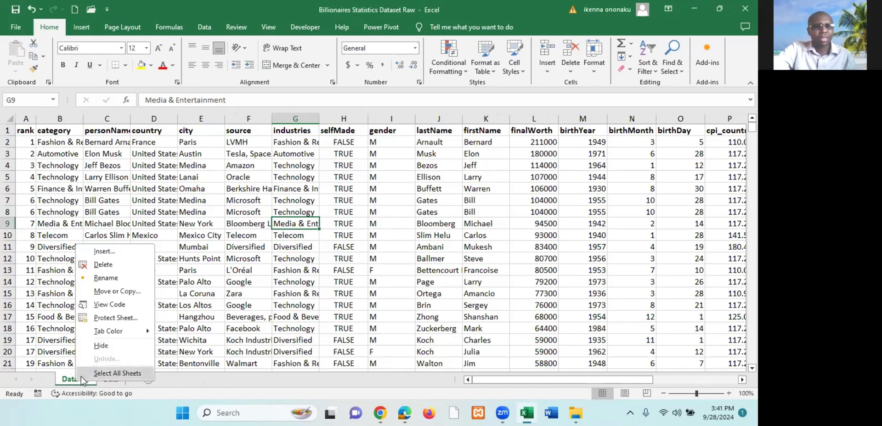
{"action": "left_click", "coordinate": [117, 277]}
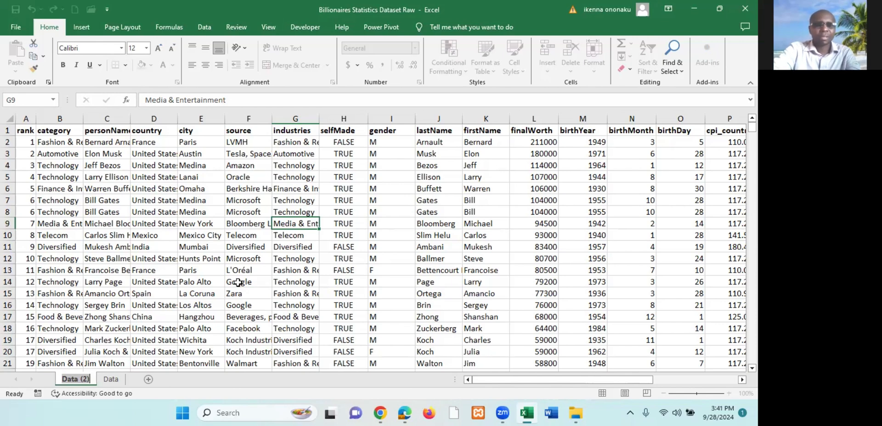
{"action": "type", "text": "my da"}
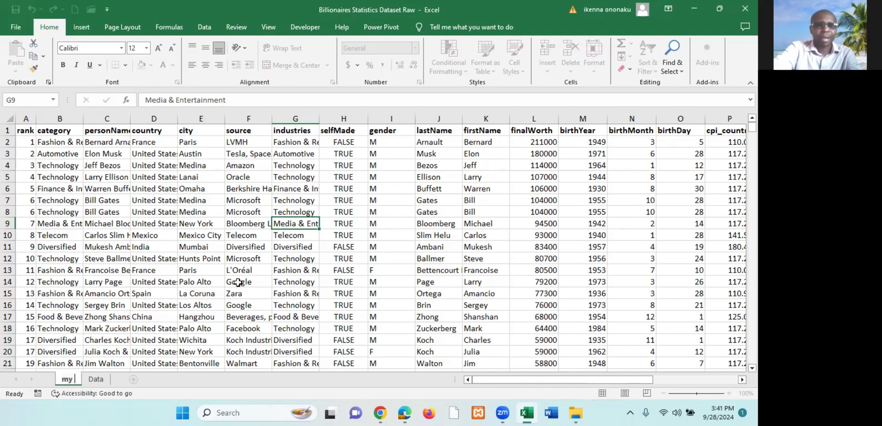
{"action": "type", "text": "taset"}
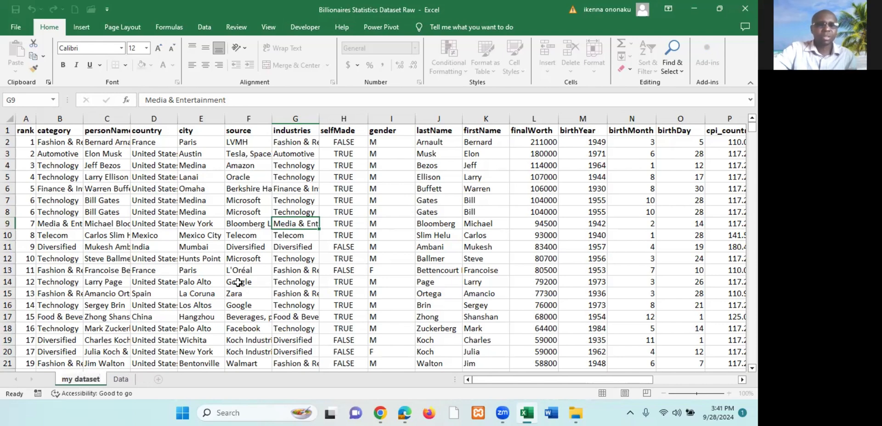
{"action": "key", "text": "Return"}
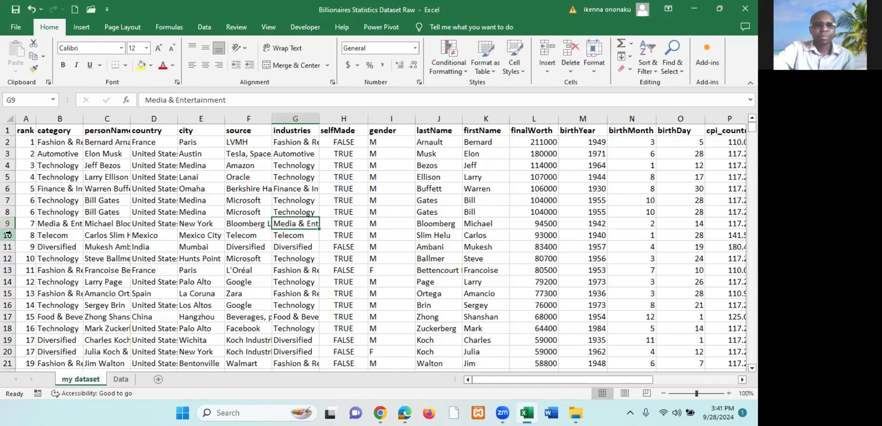
- Rename the original Data sheet as "raw data"
{"action": "left_click", "coordinate": [124, 382]}
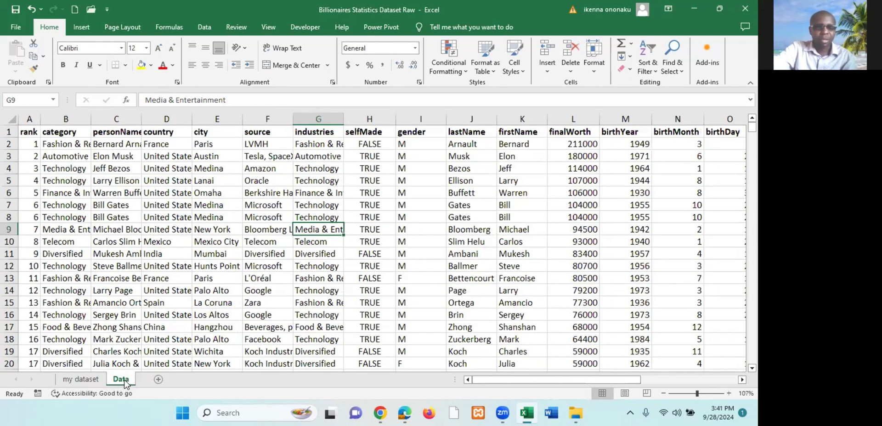
{"action": "right_click", "coordinate": [125, 383]}
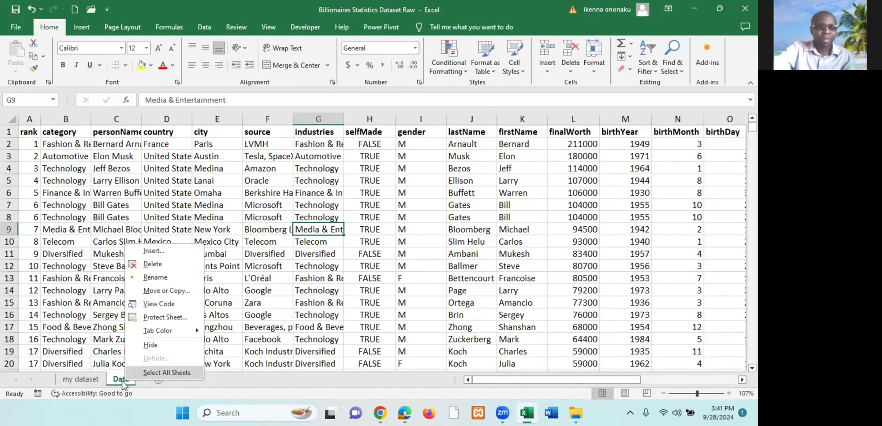
{"action": "left_click", "coordinate": [164, 278]}
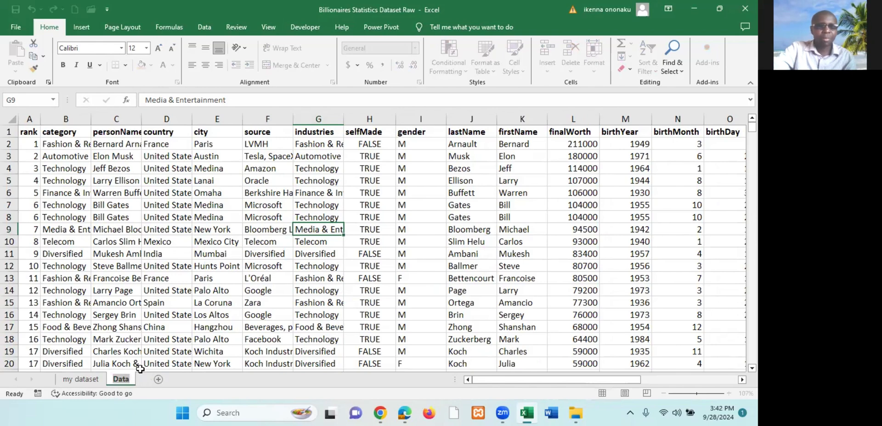
{"action": "key", "text": "BackSpace"}
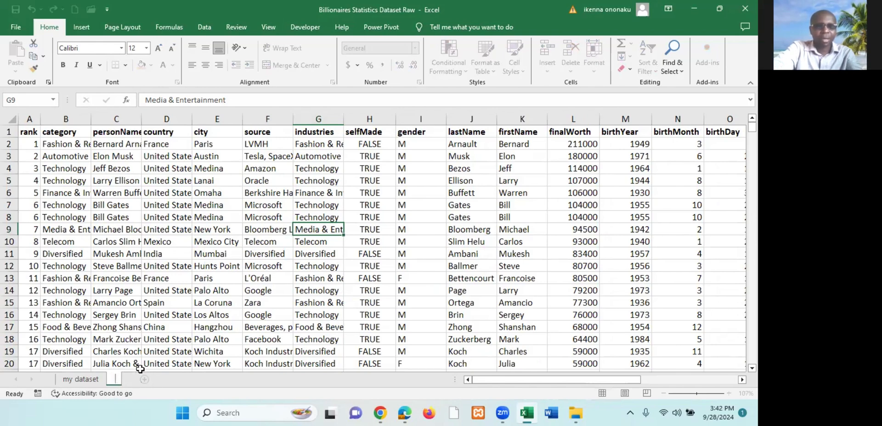
{"action": "type", "text": "raw"}
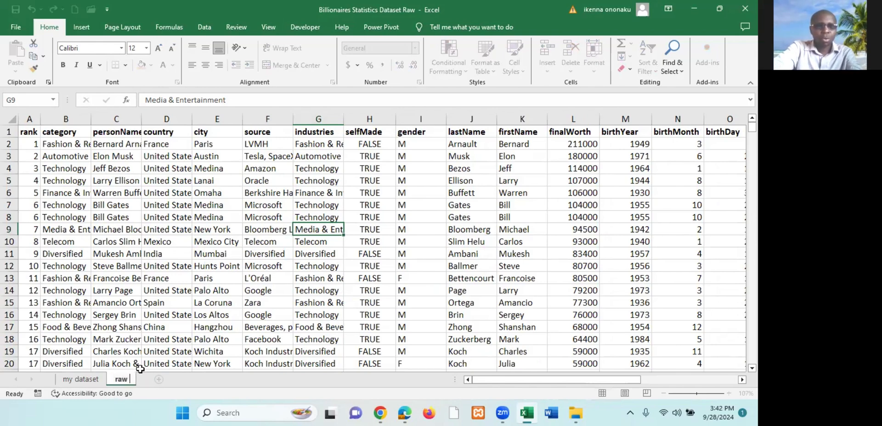
{"action": "type", "text": " data"}
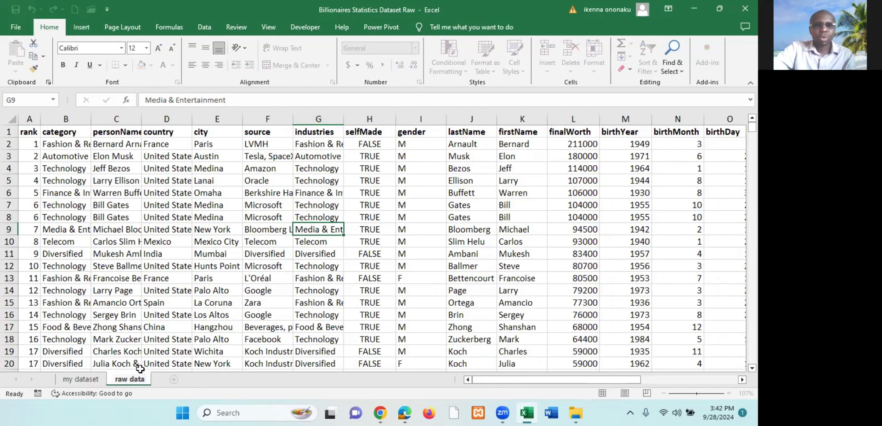
{"action": "key", "text": "Return"}
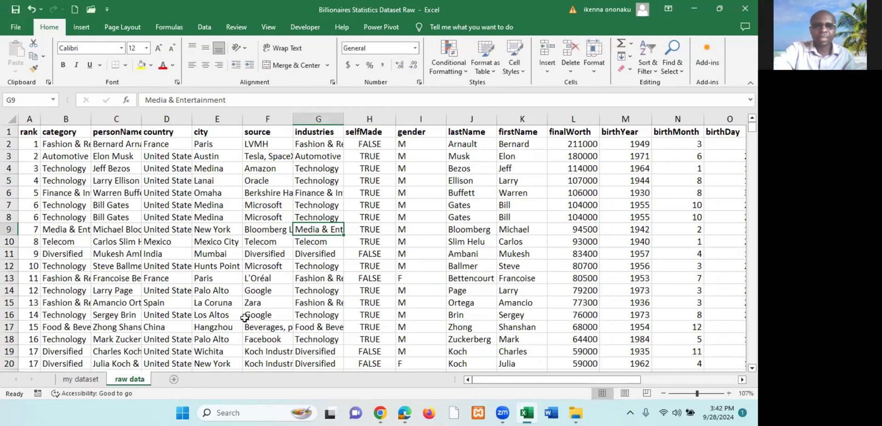
- Remove duplicate records from the raw data sheet, comparing all columns and treating the first row as headers
{"action": "left_click", "coordinate": [458, 20]}
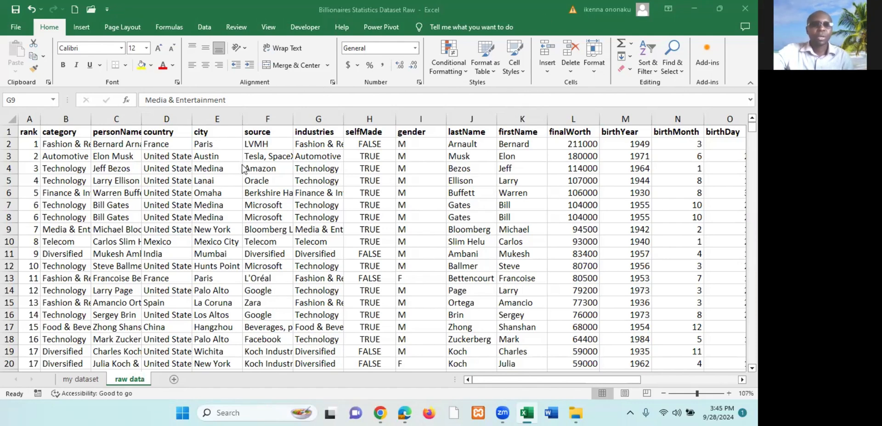
{"action": "left_click", "coordinate": [203, 28]}
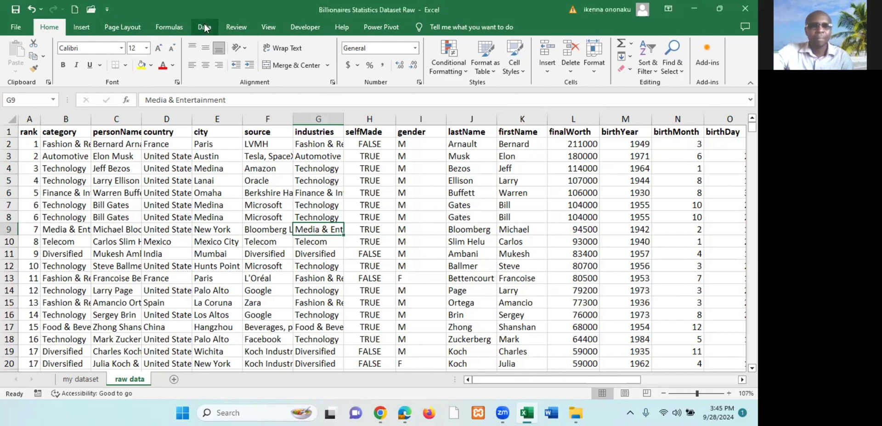
{"action": "left_click", "coordinate": [204, 26]}
{"action": "key", "text": "Down"}
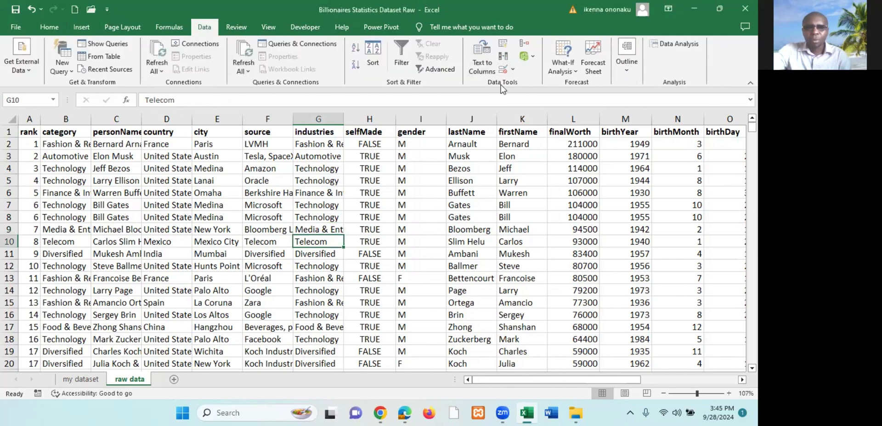
{"action": "left_click", "coordinate": [504, 60]}
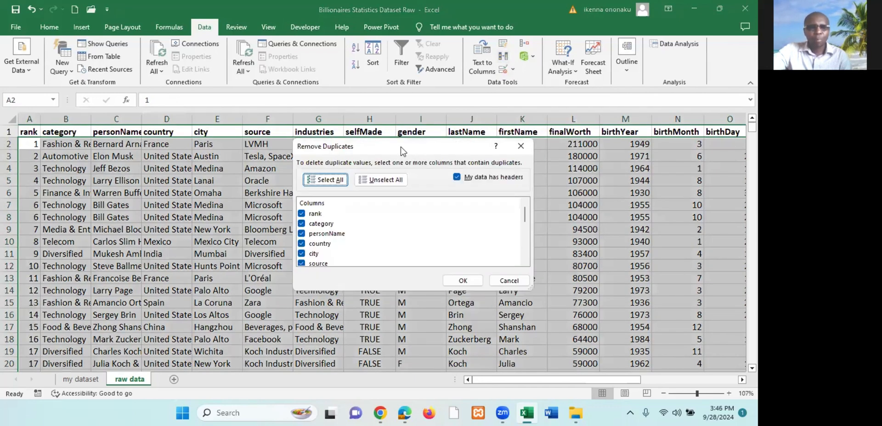
{"action": "left_click_drag", "start_coordinate": [400, 147], "coordinate": [414, 147]}
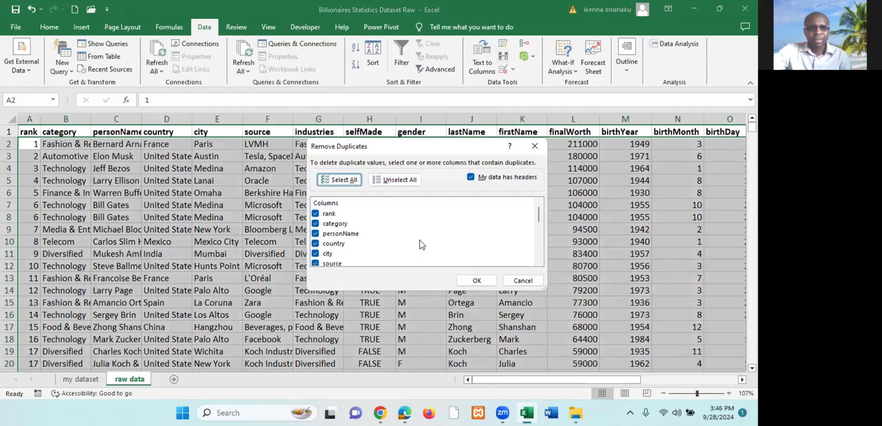
{"action": "left_click", "coordinate": [475, 281]}
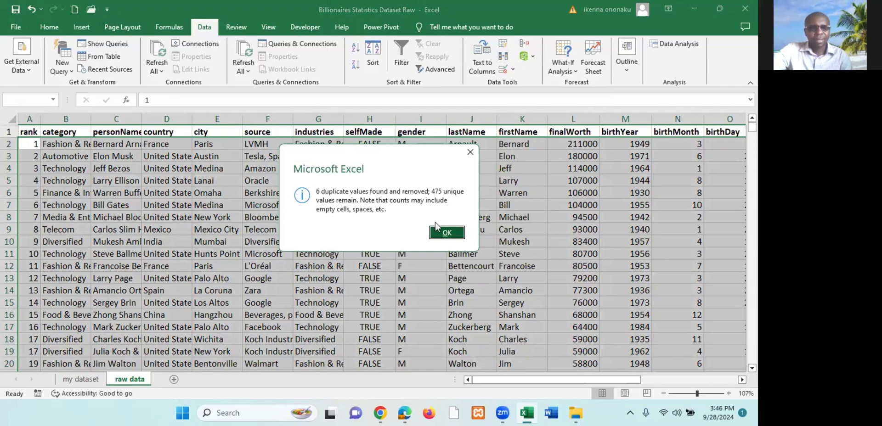
{"action": "left_click", "coordinate": [445, 234]}
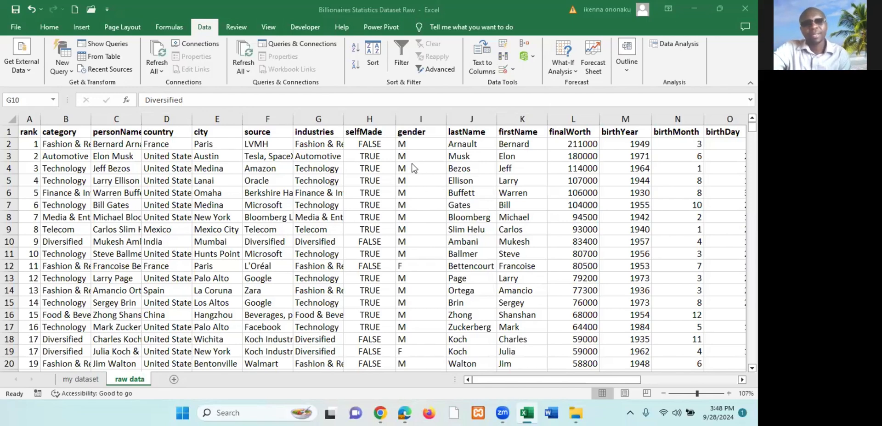
- Examine the gender column's M and F codes in the first rows of the raw data sheet
{"action": "left_click", "coordinate": [417, 119]}
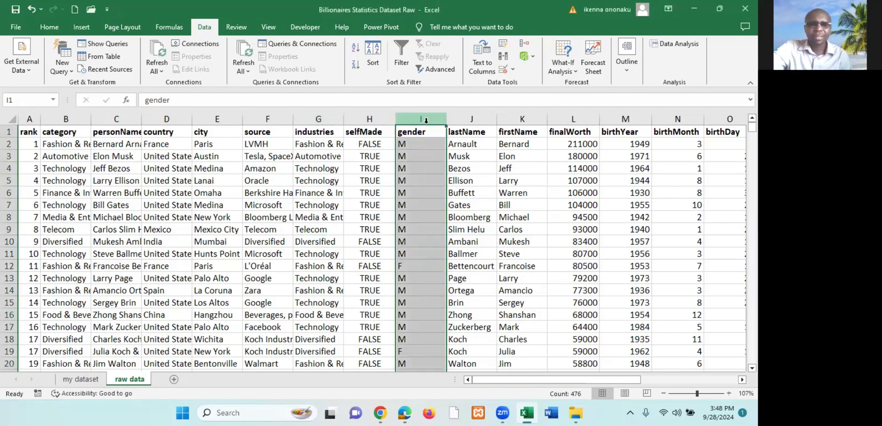
{"action": "left_click", "coordinate": [424, 147]}
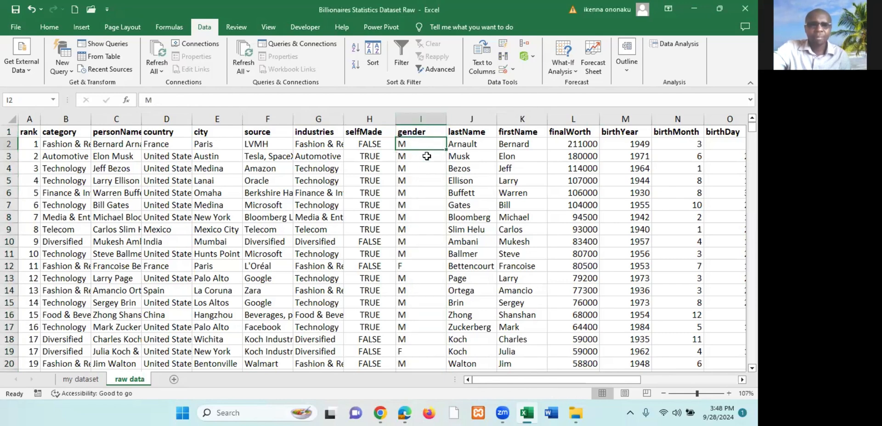
{"action": "left_click", "coordinate": [418, 267]}
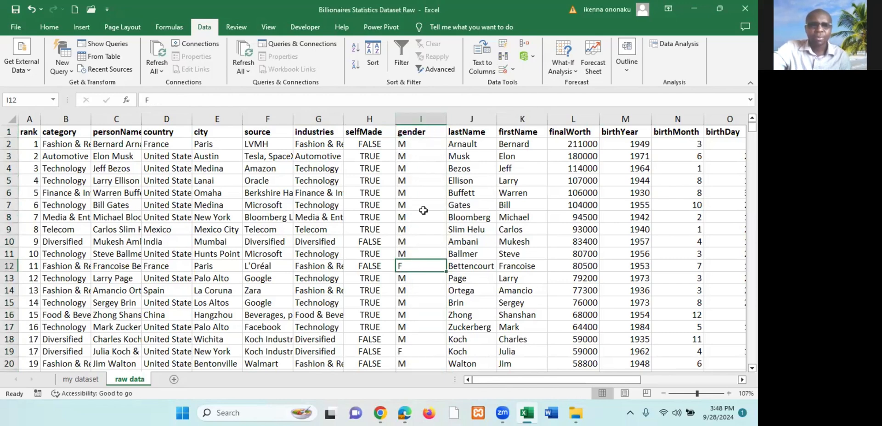
{"action": "left_click", "coordinate": [424, 143]}
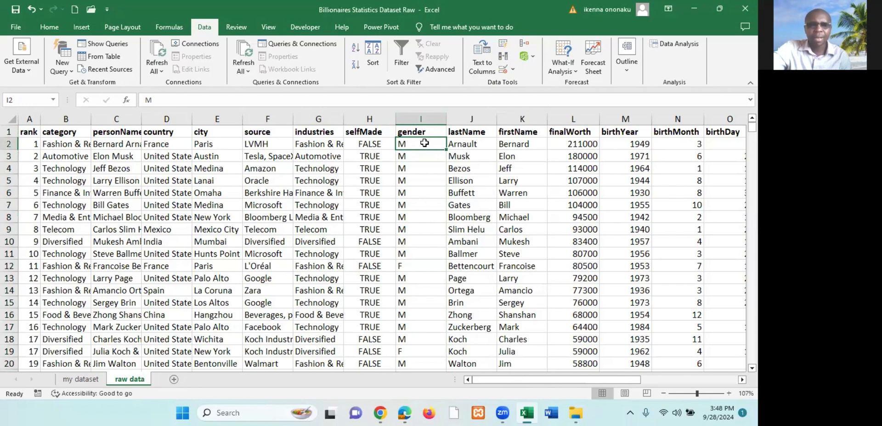
{"action": "left_click", "coordinate": [419, 267]}
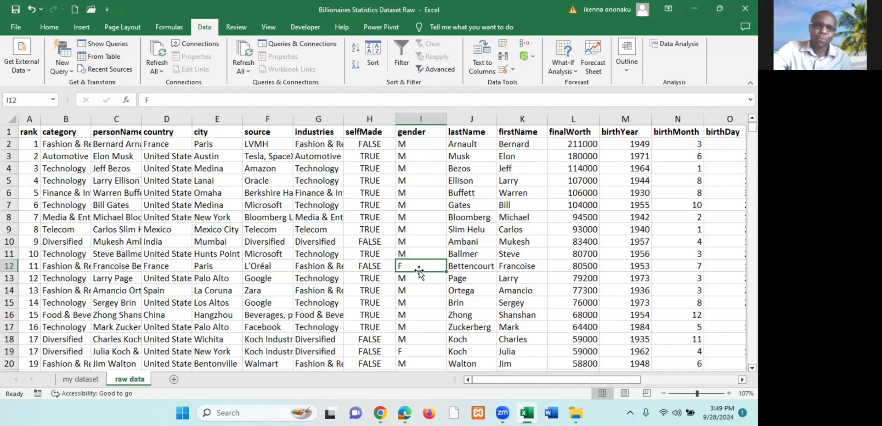
{"action": "left_click", "coordinate": [423, 144]}
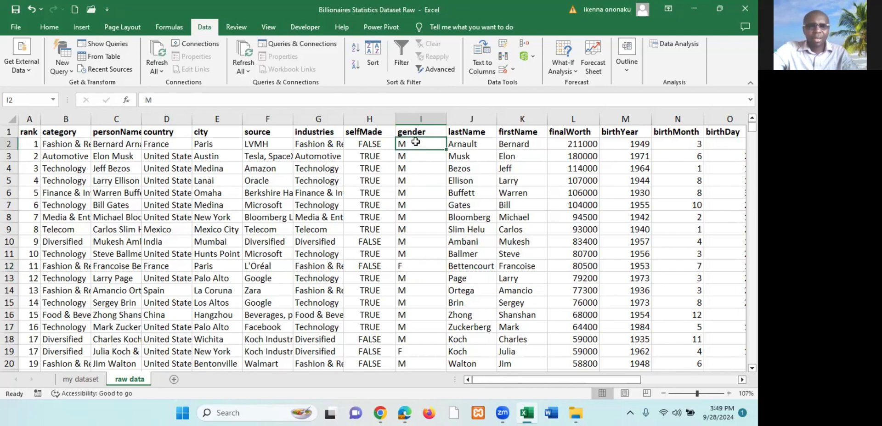
- Check the gender column's entries down to the last record and return to its header
{"action": "left_click", "coordinate": [415, 132]}
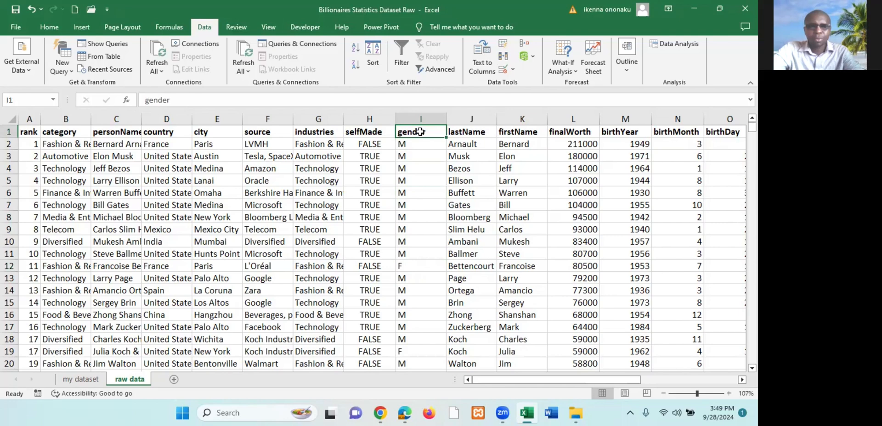
{"action": "key", "text": "ctrl+shift+Down"}
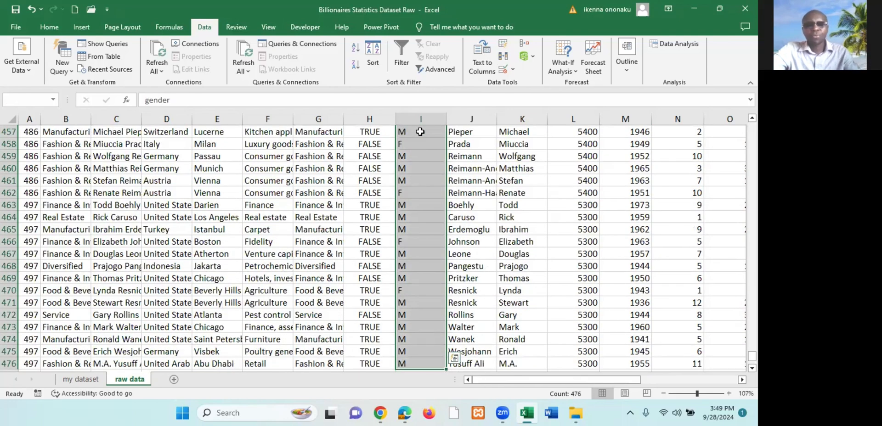
{"action": "left_click", "coordinate": [423, 156]}
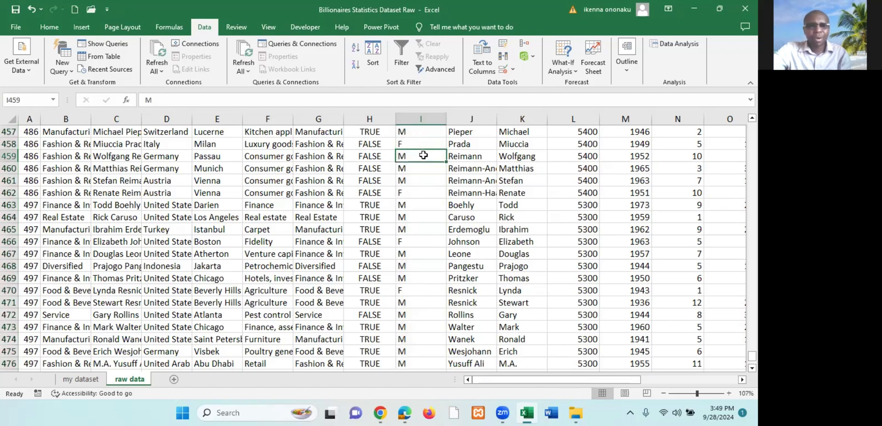
{"action": "left_click", "coordinate": [423, 191]}
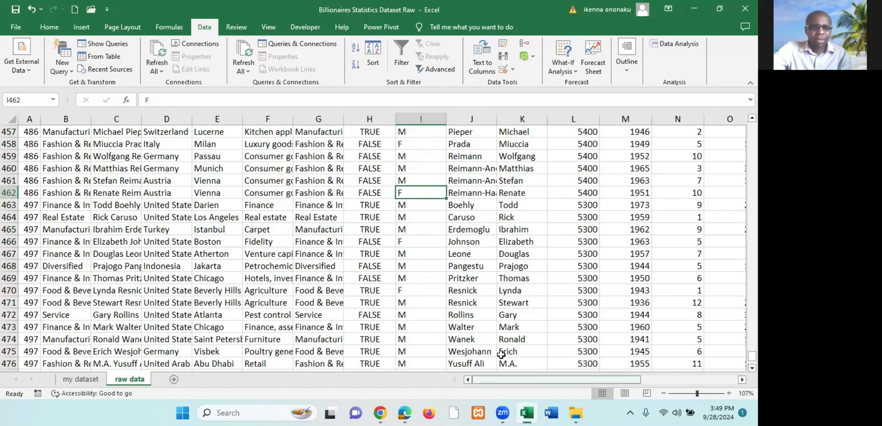
{"action": "scroll", "coordinate": [512, 316], "scroll_direction": "down", "scroll_amount": 2}
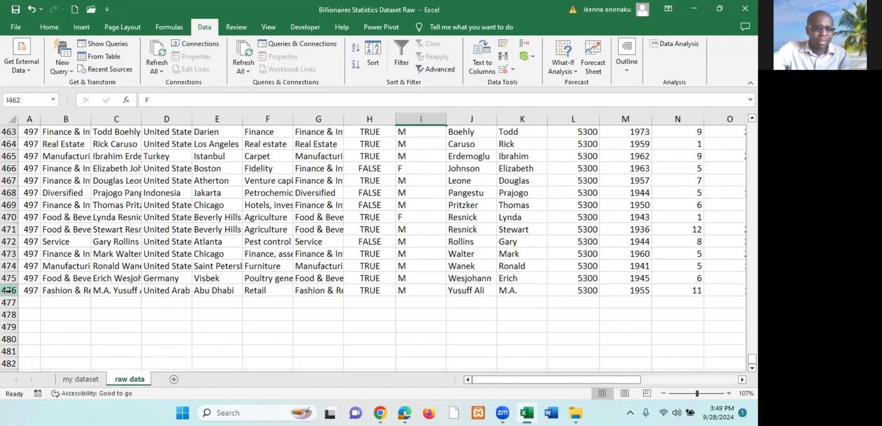
{"action": "left_click", "coordinate": [8, 290]}
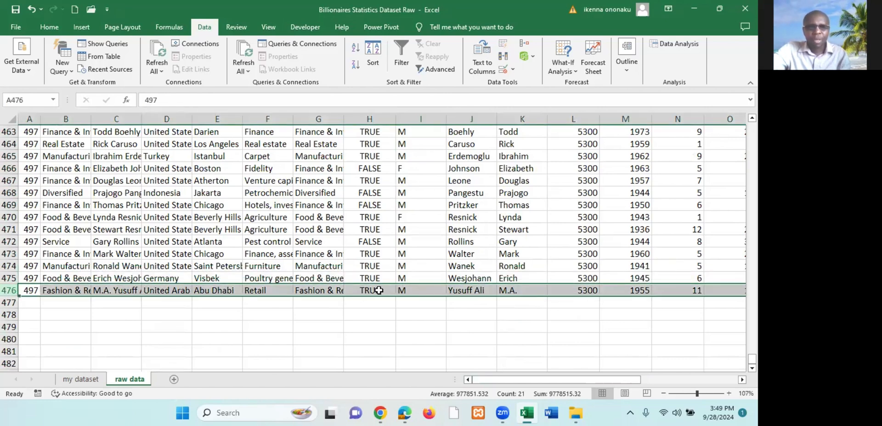
{"action": "left_click", "coordinate": [414, 275]}
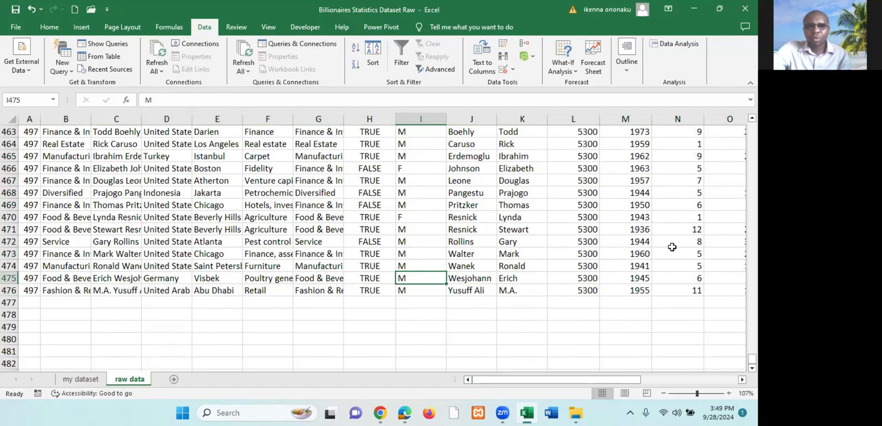
{"action": "scroll", "coordinate": [520, 257], "scroll_direction": "up", "scroll_amount": 5}
{"action": "scroll", "coordinate": [513, 266], "scroll_direction": "up", "scroll_amount": 9}
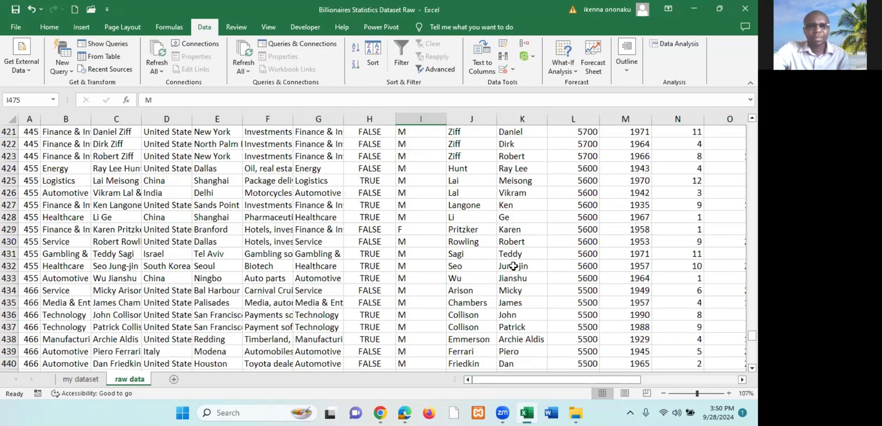
{"action": "scroll", "coordinate": [513, 266], "scroll_direction": "down", "scroll_amount": 11}
{"action": "scroll", "coordinate": [513, 266], "scroll_direction": "down", "scroll_amount": 3}
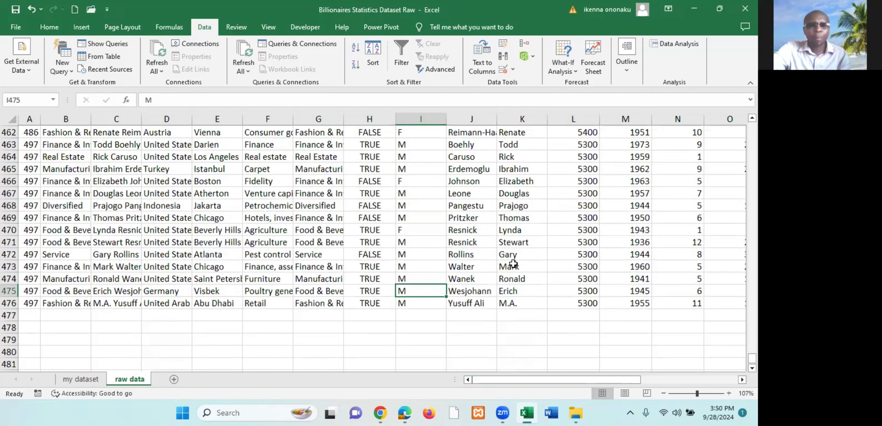
{"action": "scroll", "coordinate": [510, 262], "scroll_direction": "up", "scroll_amount": 2}
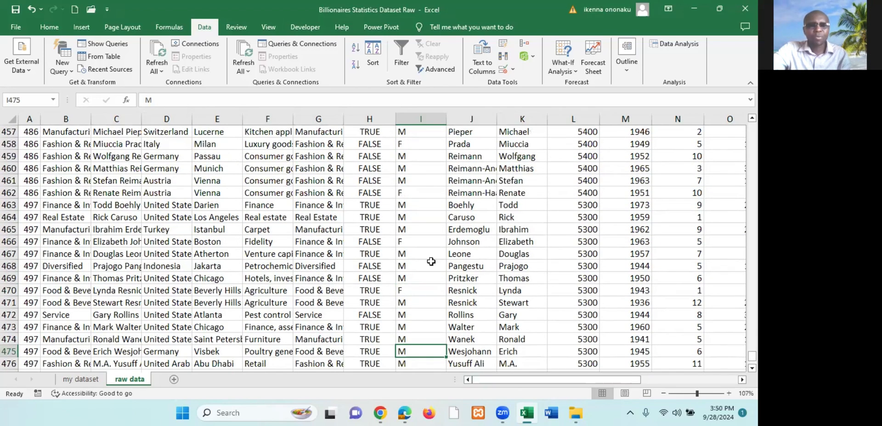
{"action": "left_click", "coordinate": [420, 240]}
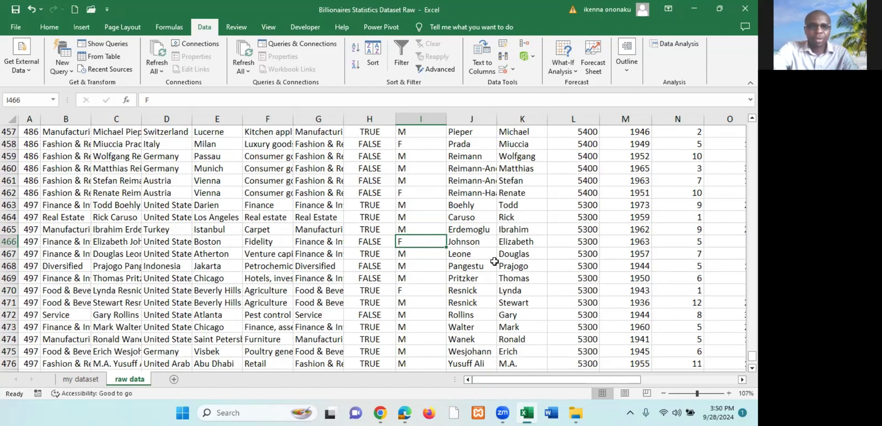
{"action": "key", "text": "ctrl+Up"}
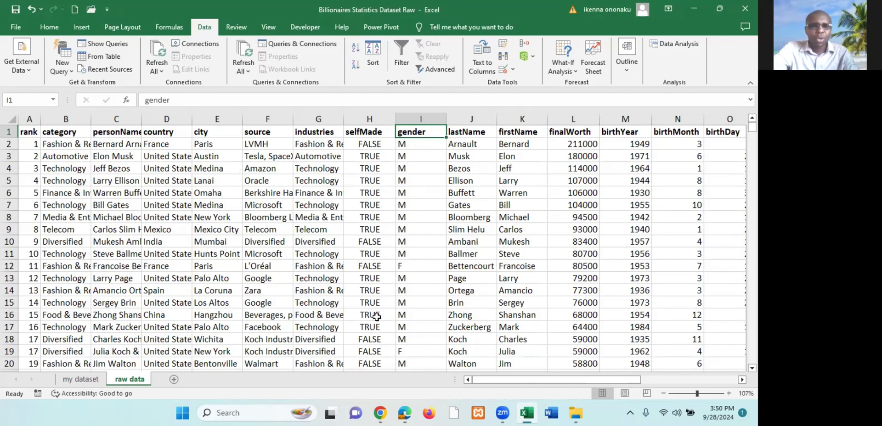
- Review the header row from industries and rank across to the last column, population_country
{"action": "left_click", "coordinate": [322, 133]}
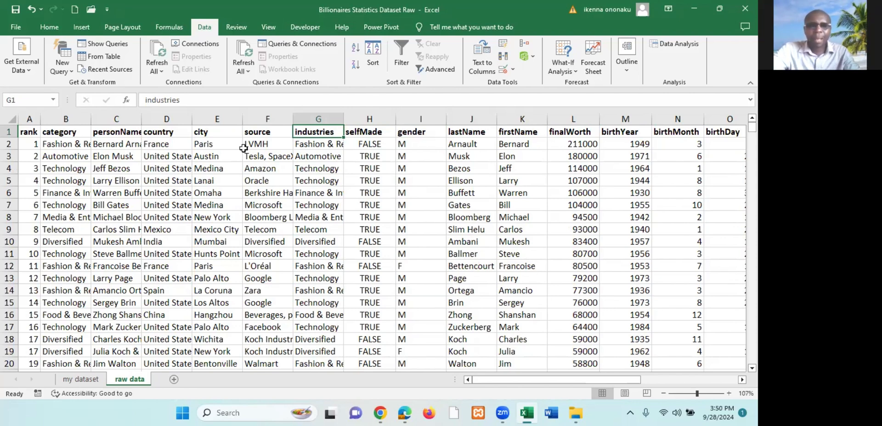
{"action": "key", "text": "ctrl+Home"}
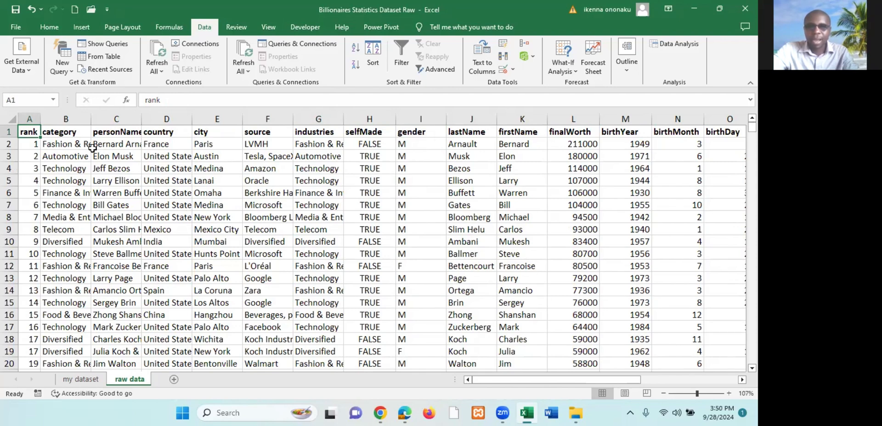
{"action": "key", "text": "ctrl+Right"}
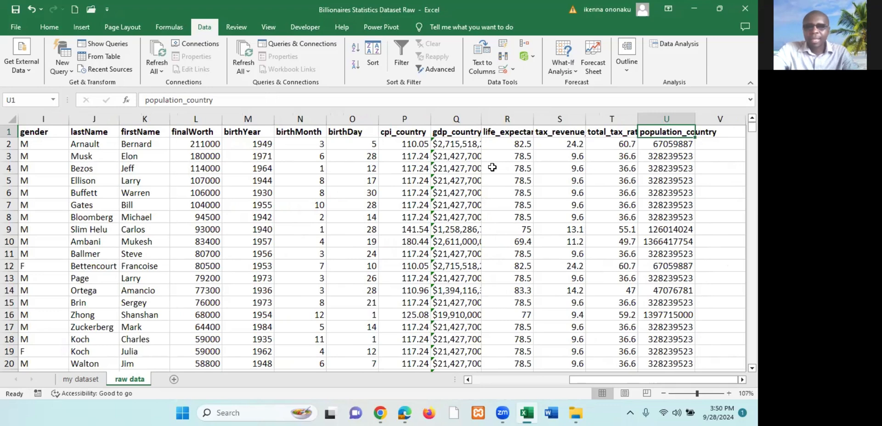
- Check the population_country column and the gender column down to the last record, finishing at the gender header
{"action": "key", "text": "ctrl+Down"}
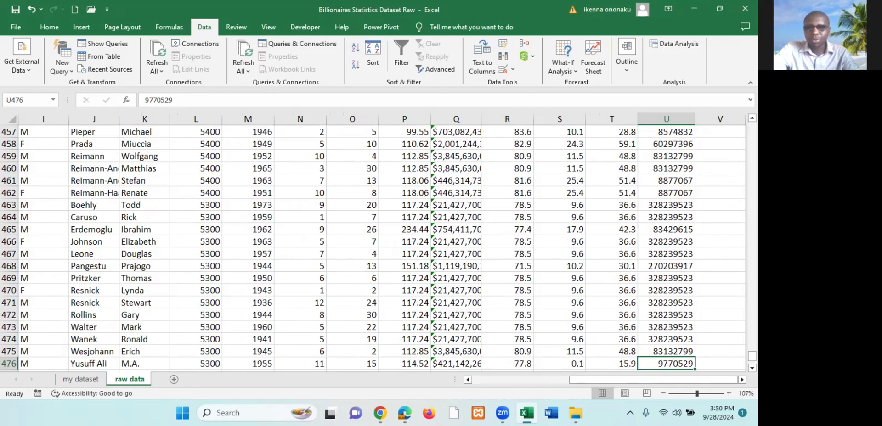
{"action": "left_click", "coordinate": [687, 361]}
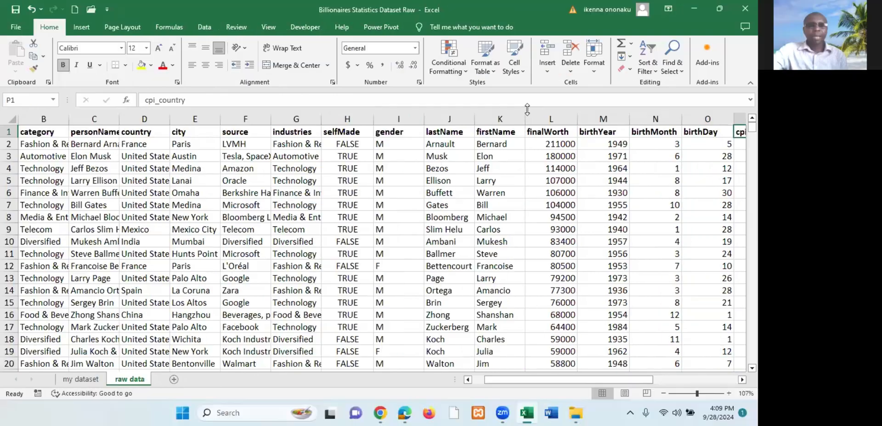
{"action": "left_click", "coordinate": [390, 134]}
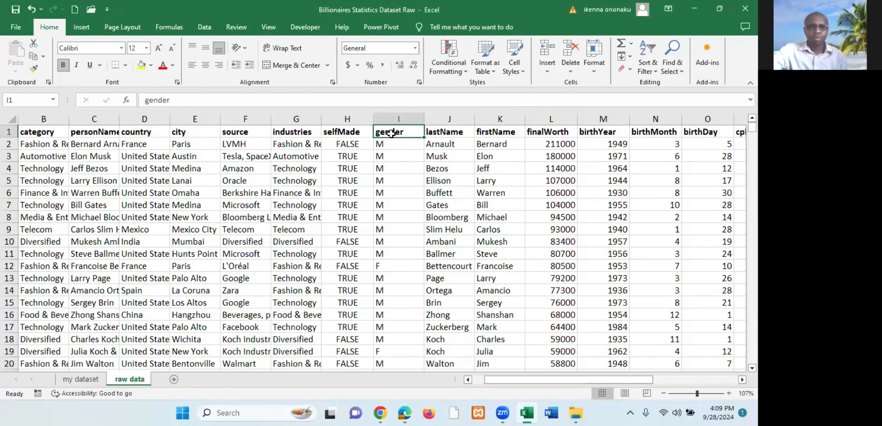
{"action": "left_click", "coordinate": [393, 117]}
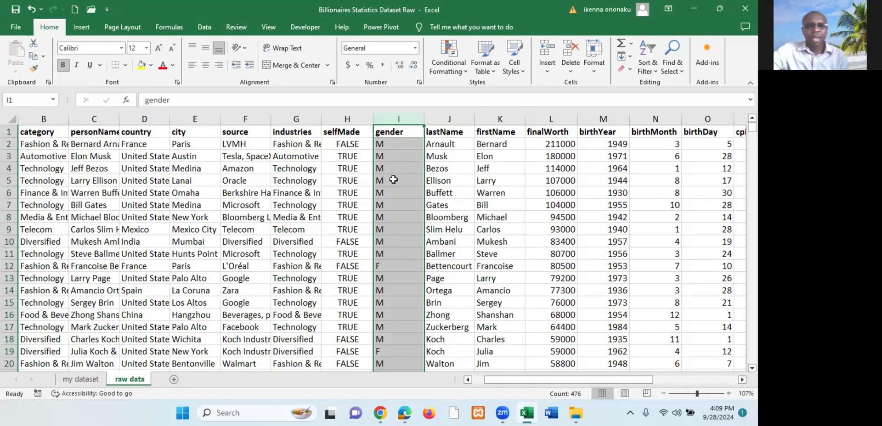
{"action": "left_click", "coordinate": [348, 266]}
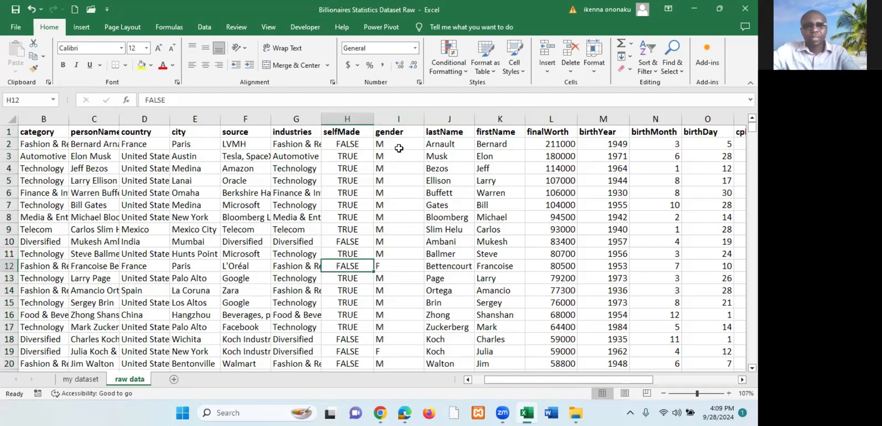
{"action": "left_click", "coordinate": [393, 134]}
{"action": "key", "text": "ctrl+Down"}
{"action": "key", "text": "ctrl+Up"}
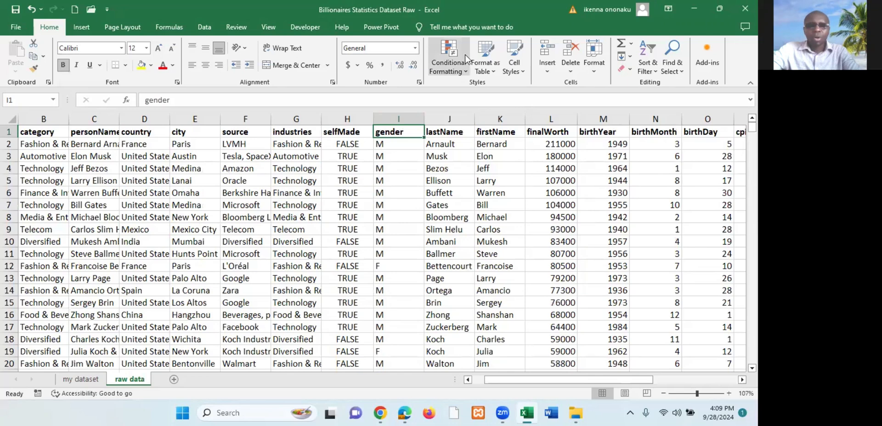
- Select all gender entries below the header, from I2 to I476, and open Find and Replace for that range
{"action": "left_click", "coordinate": [405, 143]}
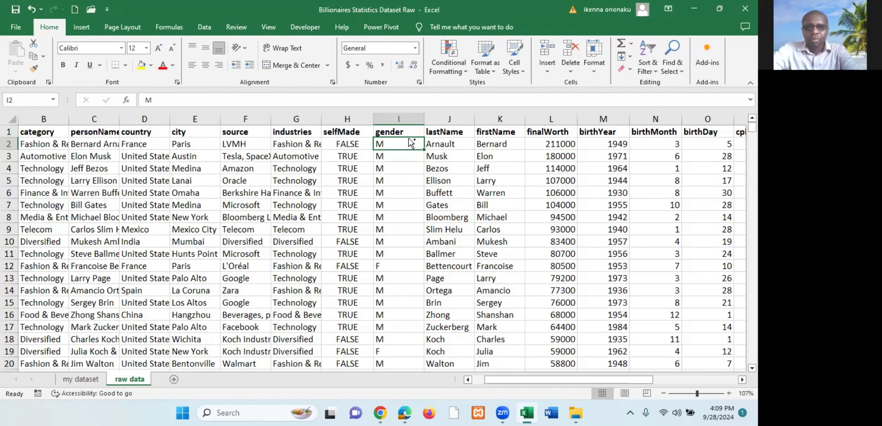
{"action": "key", "text": "ctrl+shift+Down"}
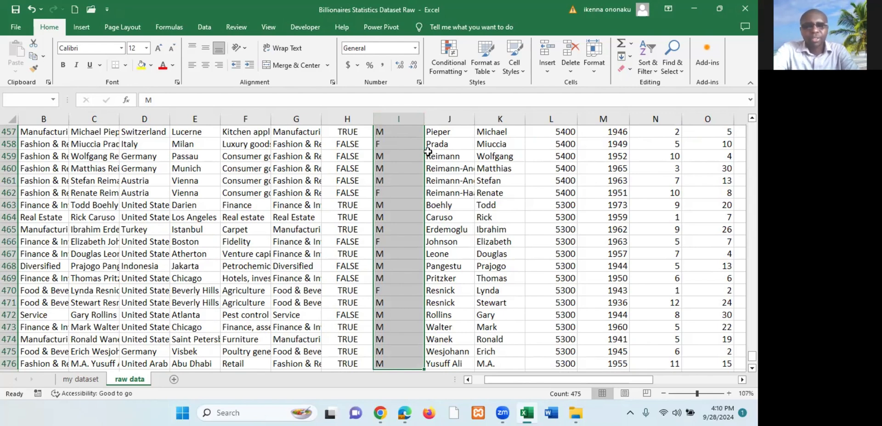
{"action": "key", "text": "ctrl+h"}
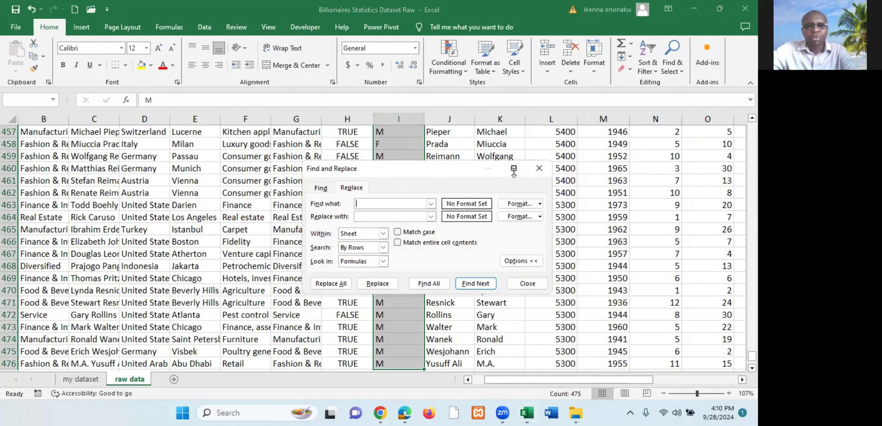
{"action": "left_click", "coordinate": [538, 169]}
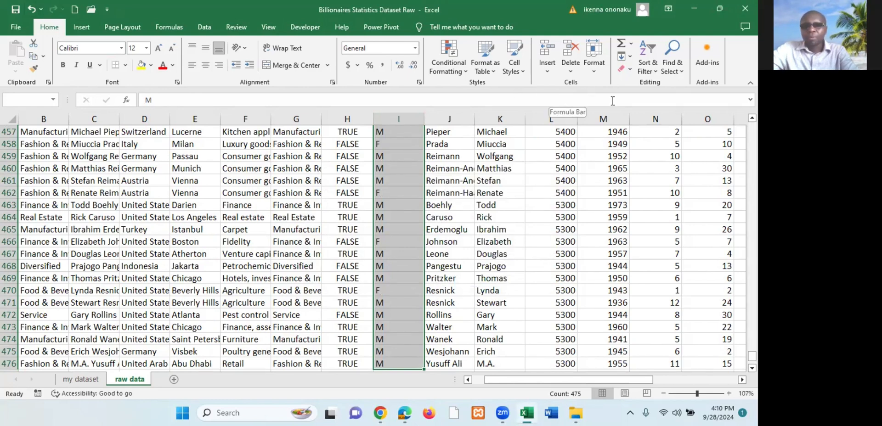
{"action": "left_click", "coordinate": [676, 64]}
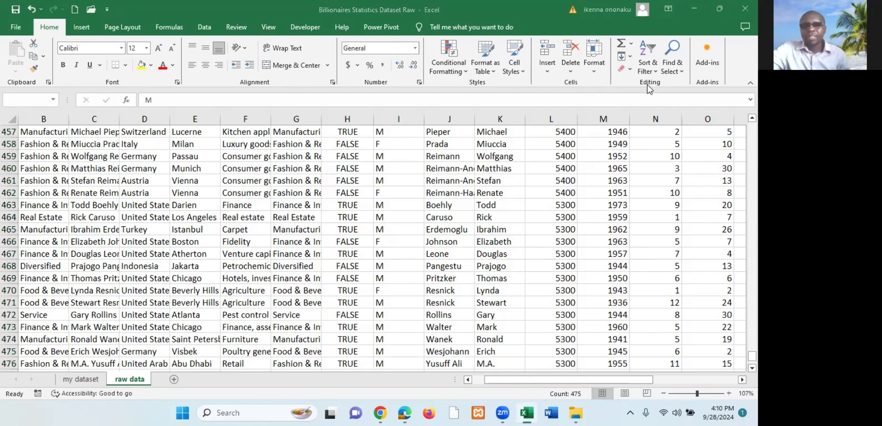
{"action": "left_click", "coordinate": [680, 74]}
{"action": "left_click", "coordinate": [679, 73]}
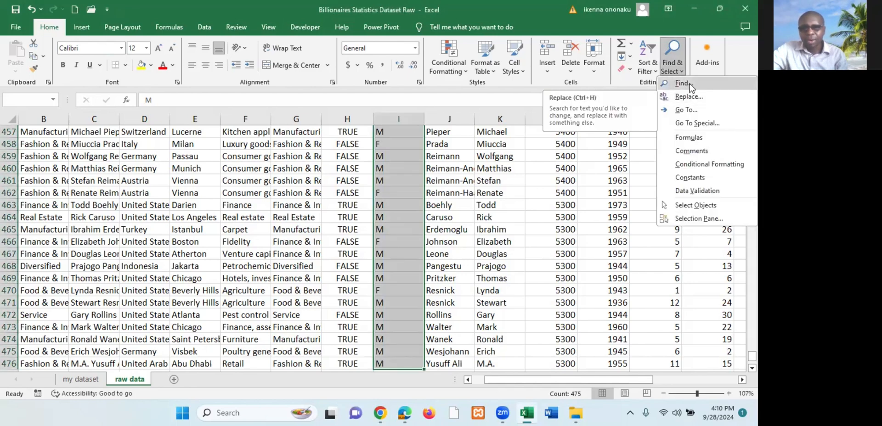
{"action": "left_click", "coordinate": [692, 87]}
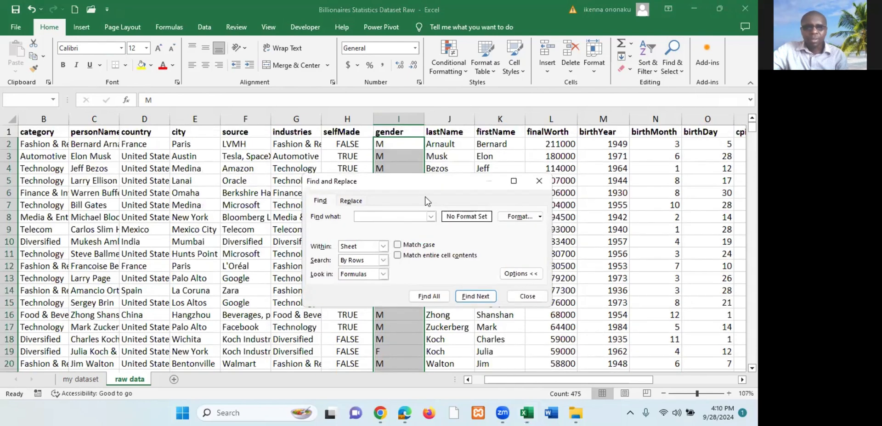
- Replace every M with MALE in the selected gender entries, keeping the Find and Replace window clear of the gender column
{"action": "left_click_drag", "start_coordinate": [403, 185], "coordinate": [325, 201]}
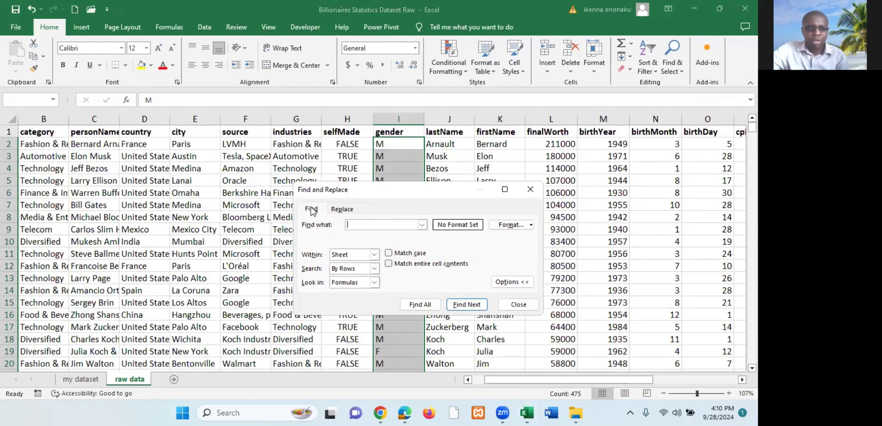
{"action": "left_click", "coordinate": [311, 211]}
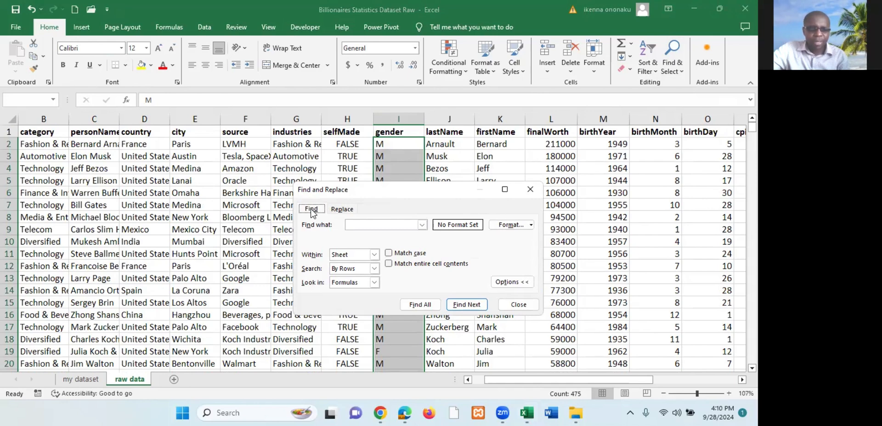
{"action": "left_click", "coordinate": [342, 210]}
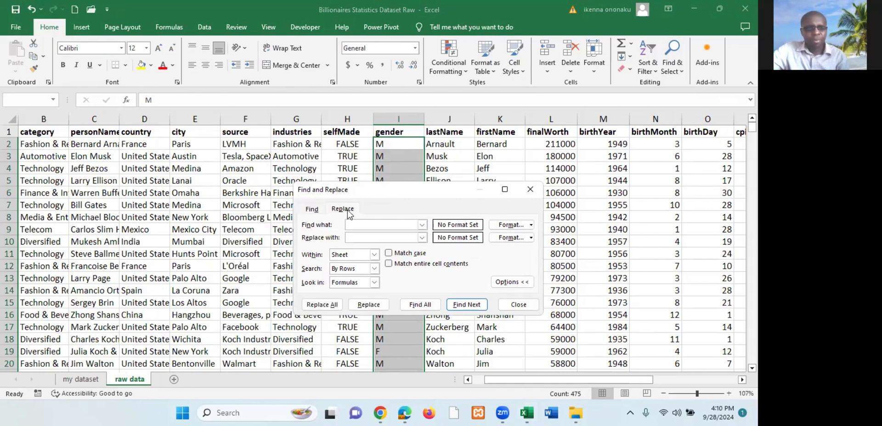
{"action": "left_click", "coordinate": [312, 210]}
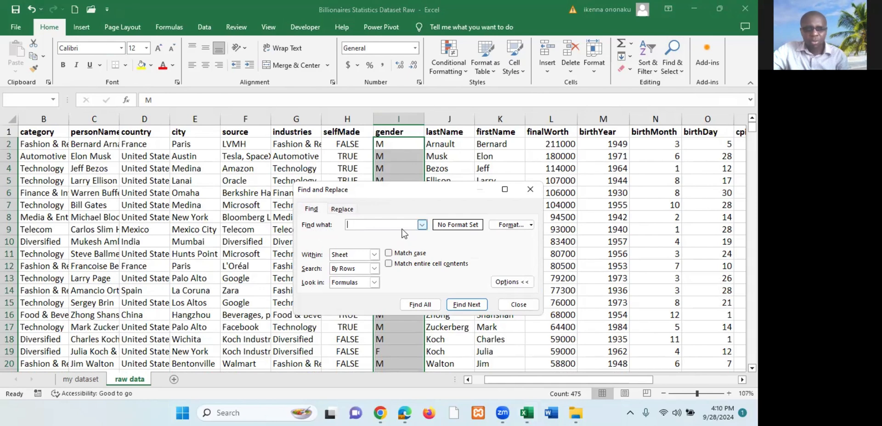
{"action": "left_click", "coordinate": [345, 212]}
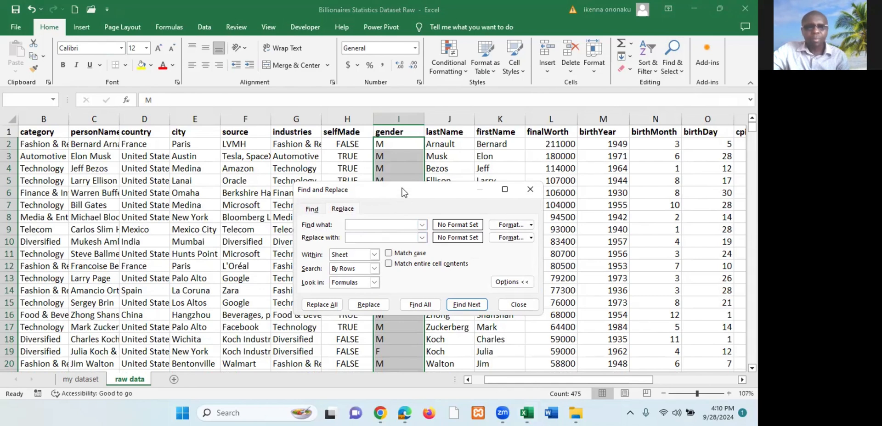
{"action": "left_click_drag", "start_coordinate": [403, 191], "coordinate": [220, 194]}
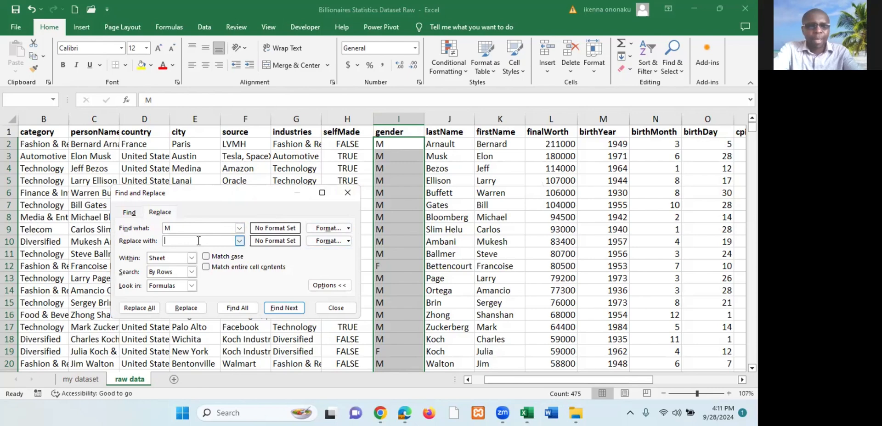
{"action": "type", "text": "MALE"}
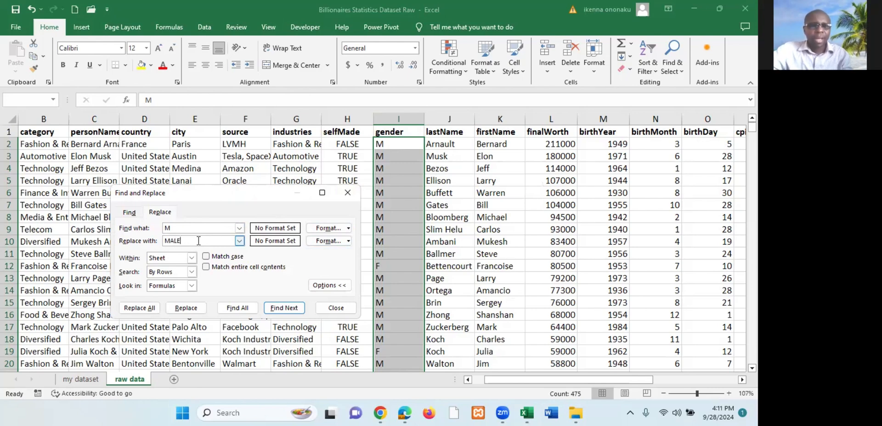
{"action": "left_click", "coordinate": [139, 308]}
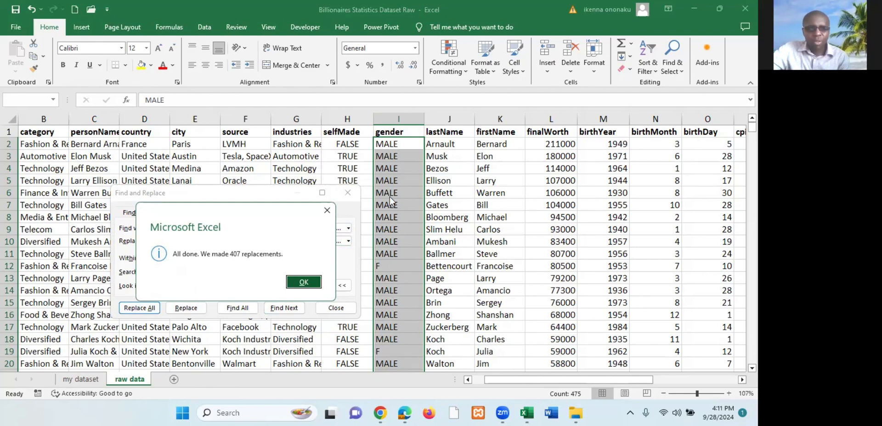
{"action": "left_click", "coordinate": [307, 281]}
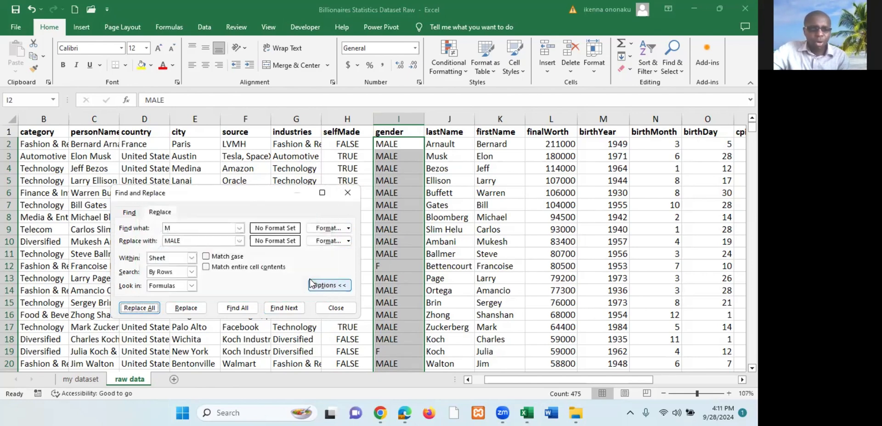
- Replace every F with FEMAL in the selected gender entries and close Find and Replace
{"action": "left_click", "coordinate": [184, 230]}
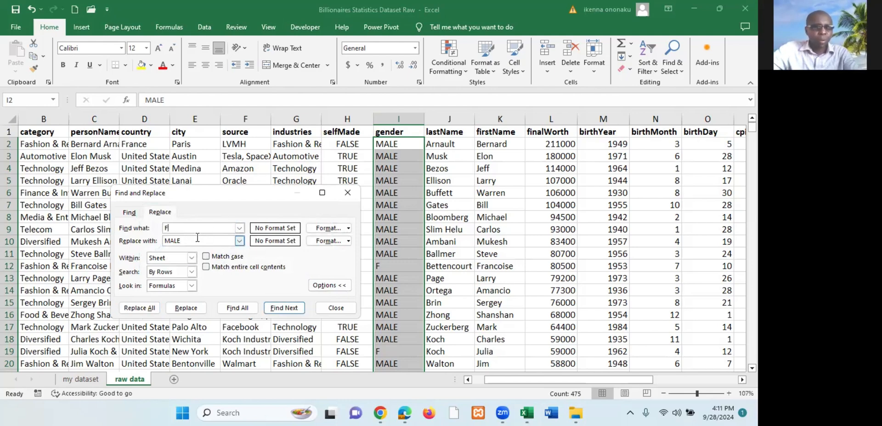
{"action": "key", "text": "Tab"}
{"action": "type", "text": "FG"}
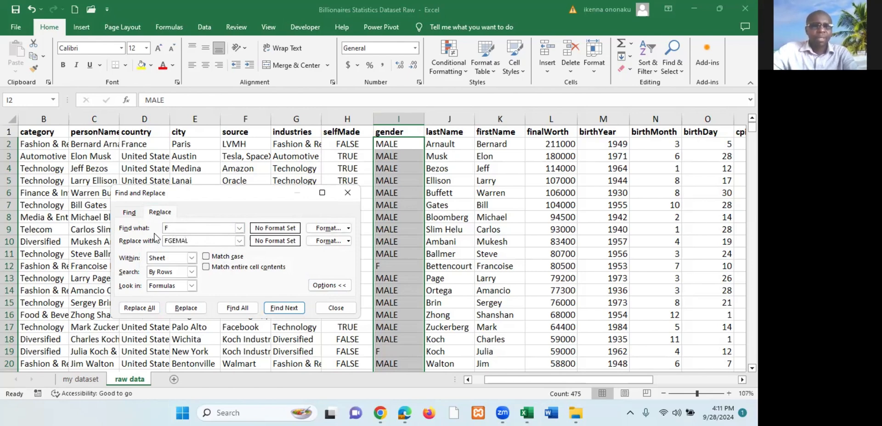
{"action": "key", "text": "BackSpace"}
{"action": "key", "text": "BackSpace"}
{"action": "key", "text": "BackSpace"}
{"action": "key", "text": "BackSpace"}
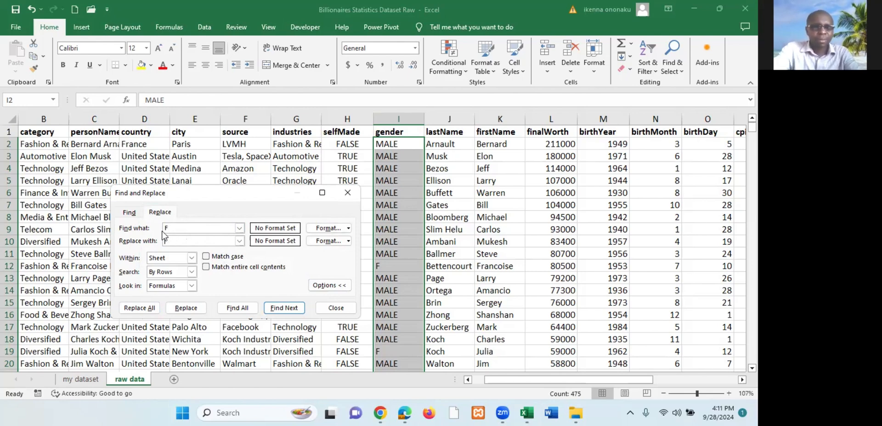
{"action": "type", "text": "EMAL"}
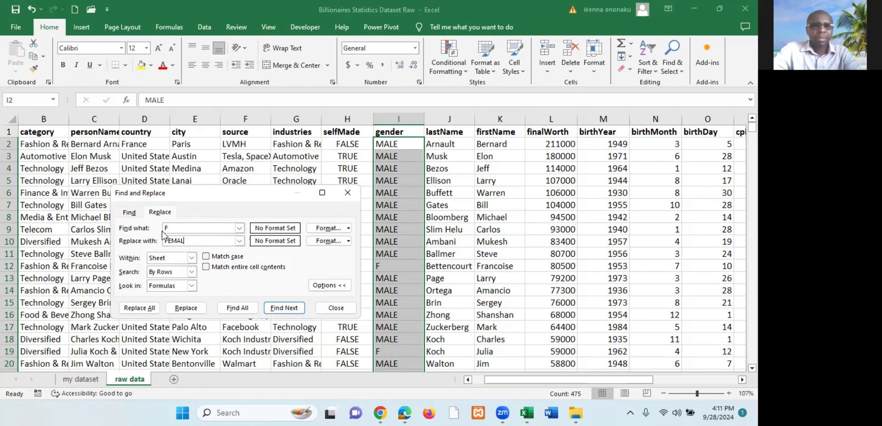
{"action": "left_click", "coordinate": [137, 309]}
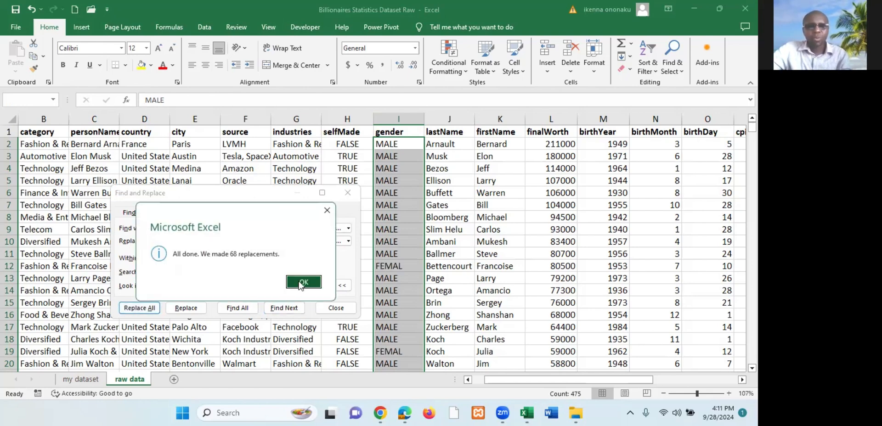
{"action": "left_click", "coordinate": [299, 282]}
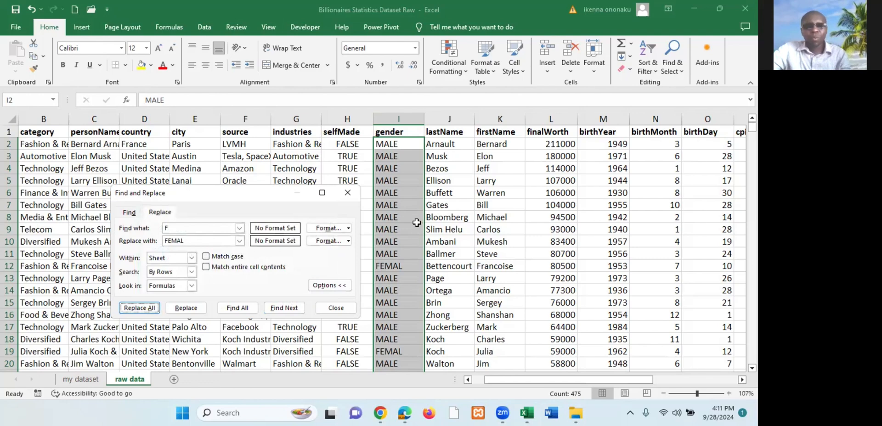
{"action": "scroll", "coordinate": [414, 212], "scroll_direction": "down", "scroll_amount": 4}
{"action": "scroll", "coordinate": [414, 212], "scroll_direction": "up", "scroll_amount": 4}
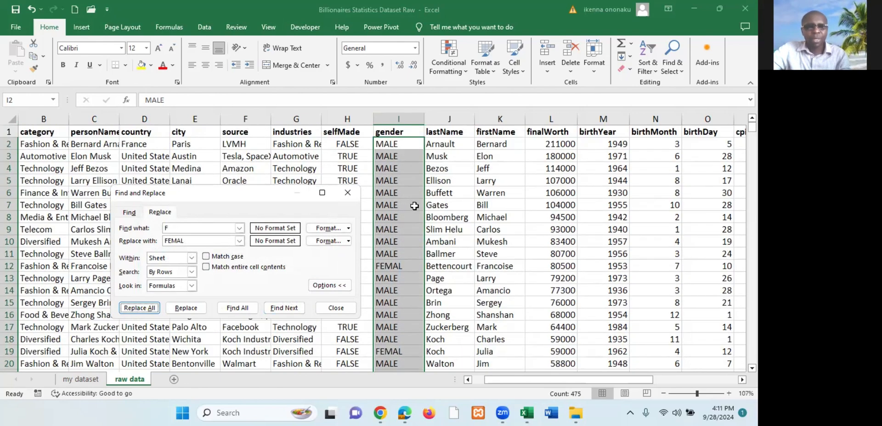
{"action": "left_click", "coordinate": [331, 309]}
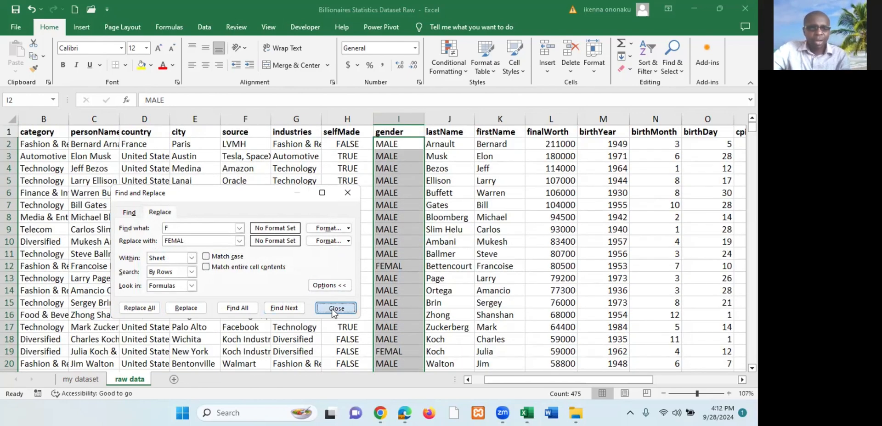
- Check the replaced gender entries and review the header row from rank to the last column, returning to the rank header
{"action": "left_click", "coordinate": [409, 191]}
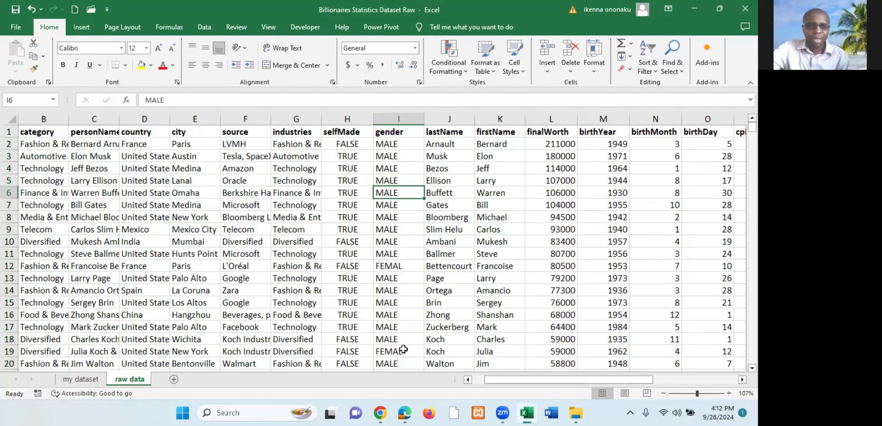
{"action": "left_click", "coordinate": [379, 203]}
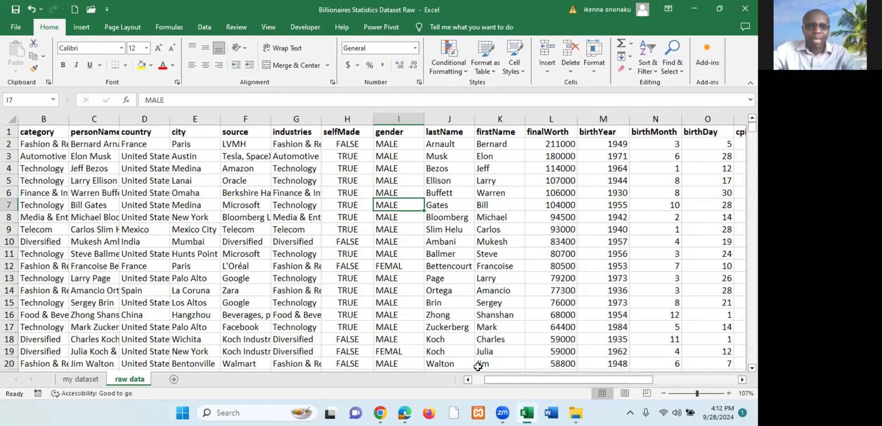
{"action": "left_click_drag", "start_coordinate": [494, 381], "coordinate": [422, 381]}
{"action": "left_click_drag", "start_coordinate": [315, 381], "coordinate": [273, 370]}
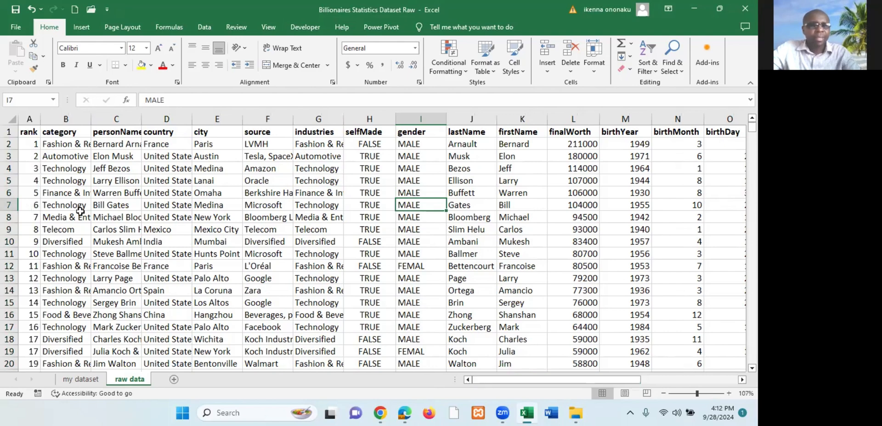
{"action": "left_click", "coordinate": [28, 133]}
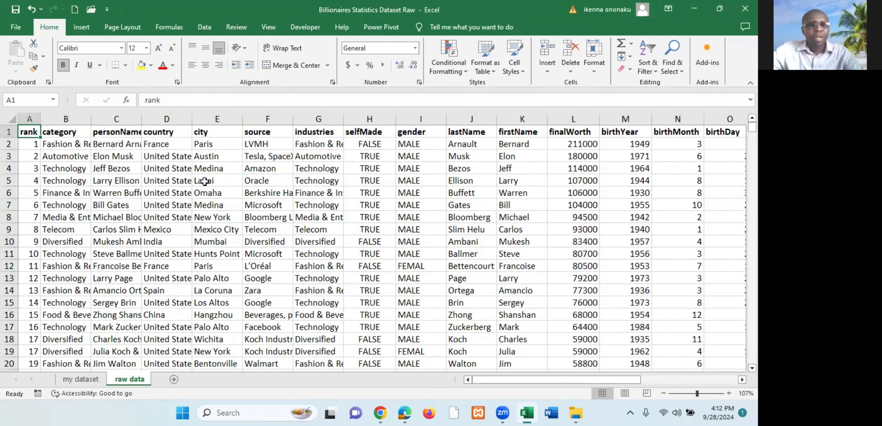
{"action": "key", "text": "ctrl+Right"}
{"action": "left_click_drag", "start_coordinate": [571, 384], "coordinate": [473, 385]}
{"action": "left_click", "coordinate": [25, 133]}
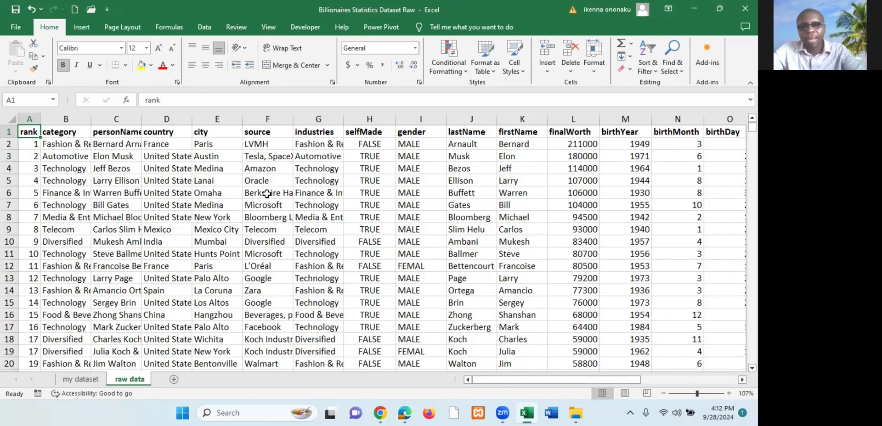
- Add filters to the whole header row, from rank to population_country, and return to the first columns
{"action": "key", "text": "ctrl+shift+Right"}
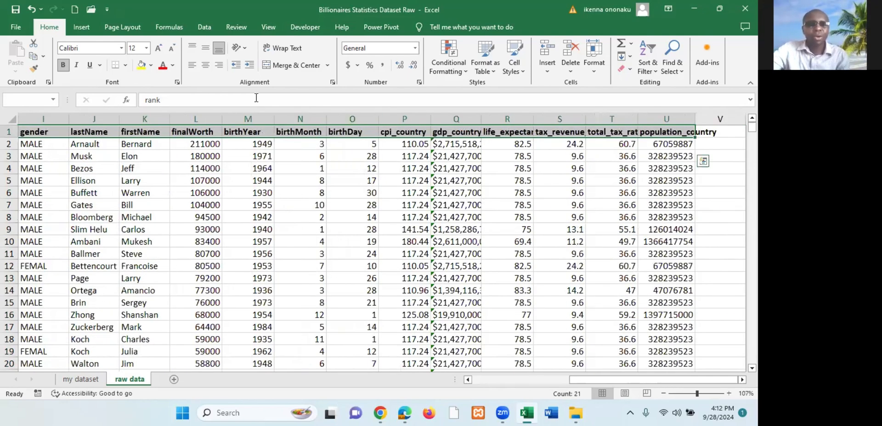
{"action": "left_click", "coordinate": [200, 30]}
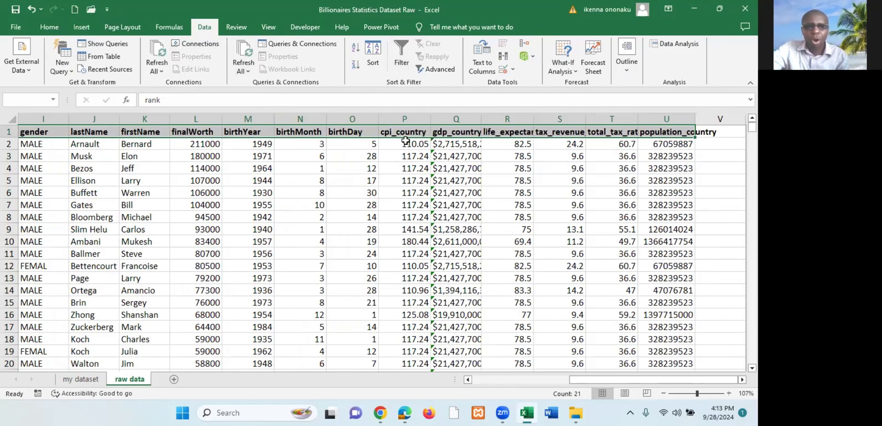
{"action": "left_click", "coordinate": [401, 53]}
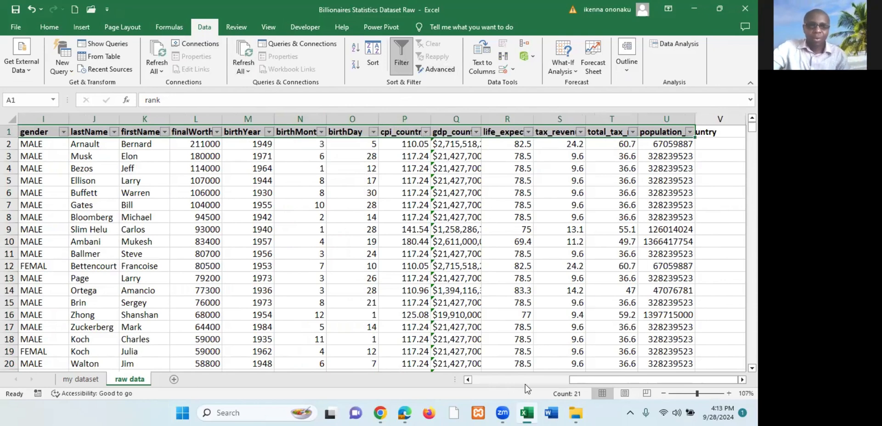
{"action": "left_click_drag", "start_coordinate": [593, 382], "coordinate": [378, 375]}
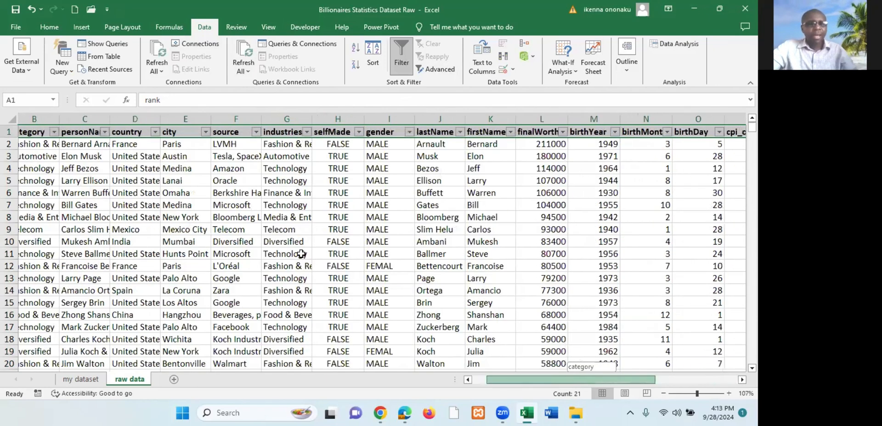
{"action": "scroll", "coordinate": [239, 200], "scroll_direction": "up", "scroll_amount": 1}
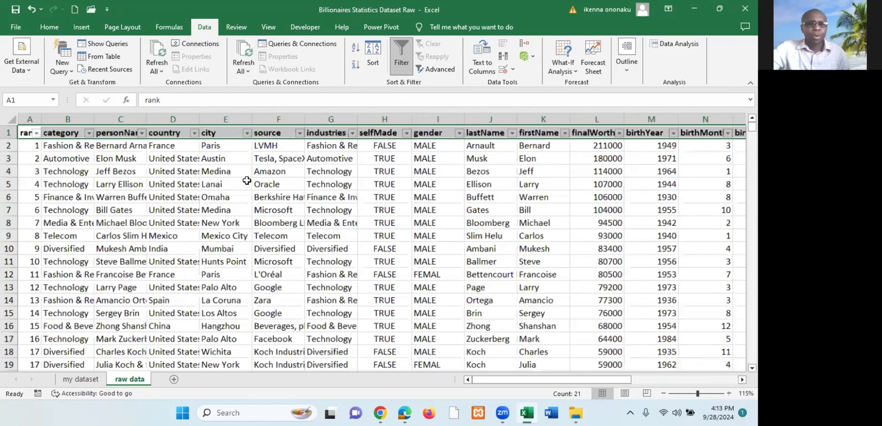
{"action": "scroll", "coordinate": [247, 180], "scroll_direction": "up", "scroll_amount": 3}
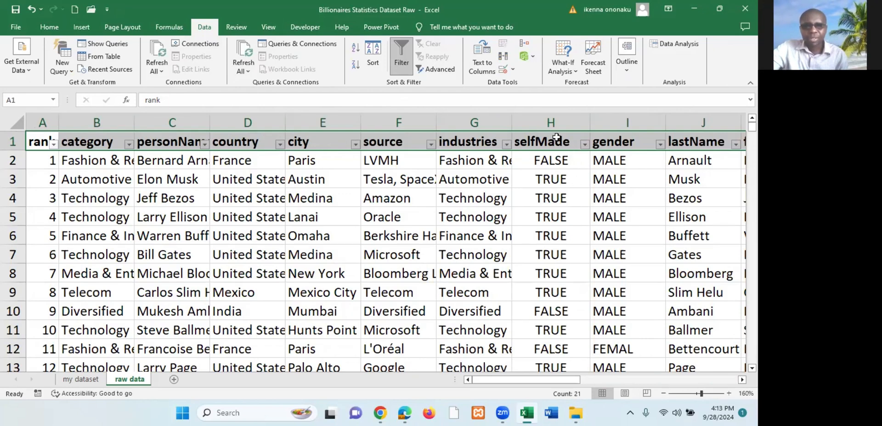
- Inspect the selfMade column's entries and its list of filter values, keeping all values included
{"action": "left_click", "coordinate": [561, 123]}
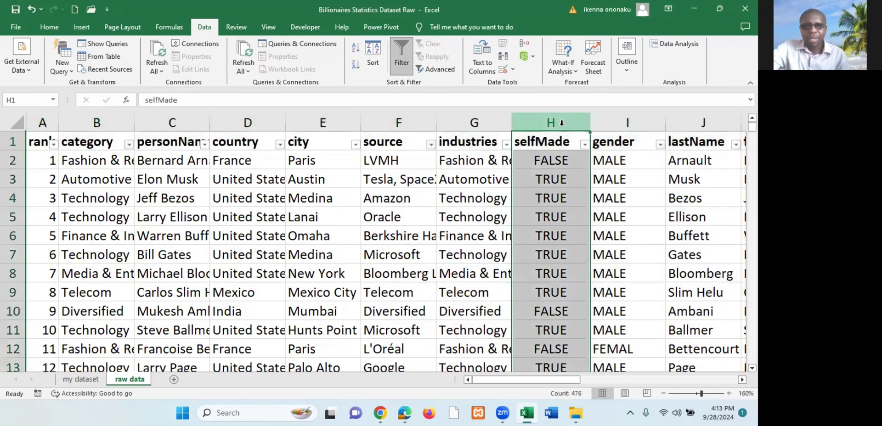
{"action": "left_click", "coordinate": [494, 162]}
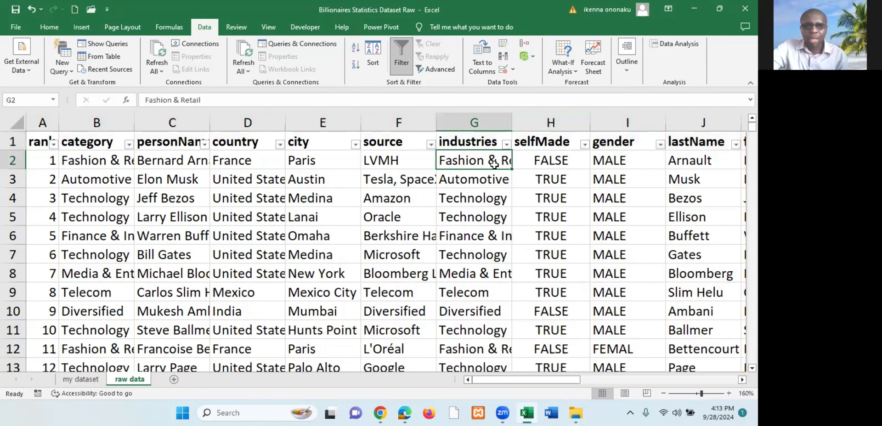
{"action": "left_click", "coordinate": [558, 161]}
{"action": "left_click", "coordinate": [558, 180]}
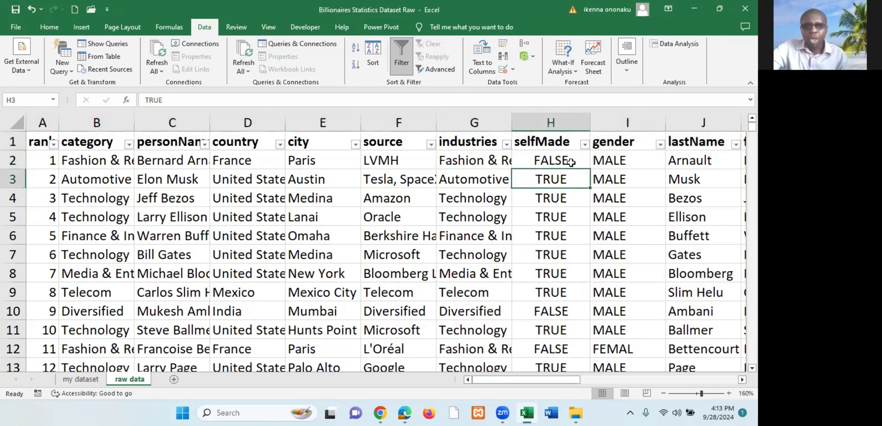
{"action": "left_click", "coordinate": [585, 145]}
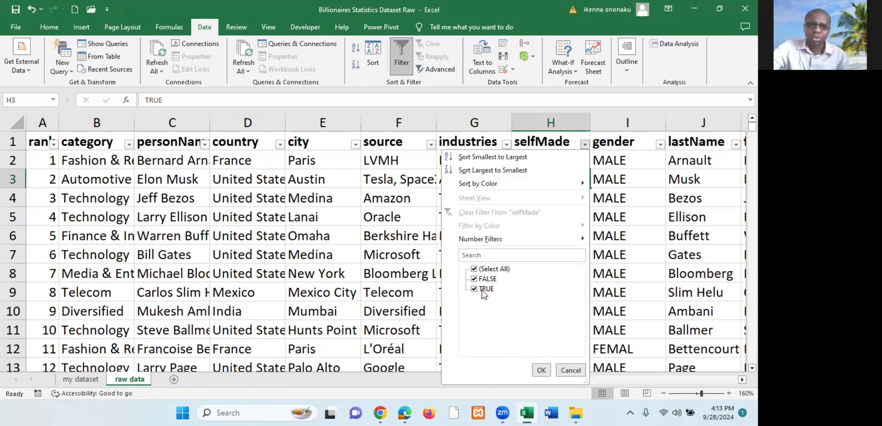
{"action": "left_click", "coordinate": [541, 370]}
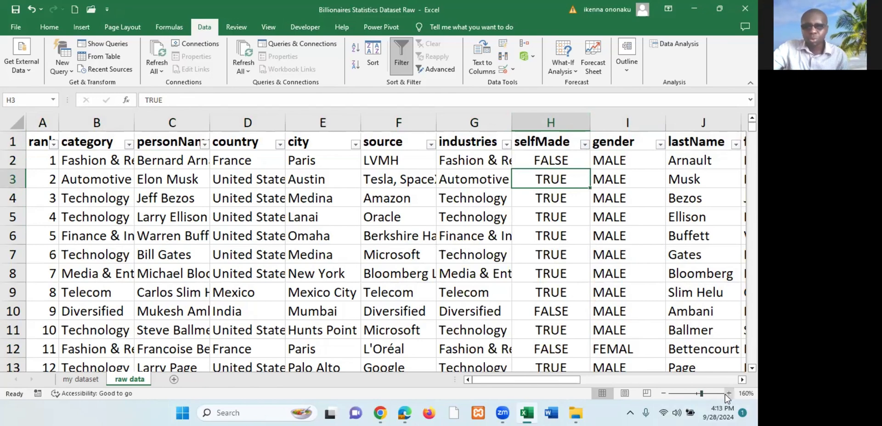
- Examine the distinct values in the gender column's filter and compare them with those of selfMade, leaving both unfiltered
{"action": "left_click", "coordinate": [742, 379]}
{"action": "left_click", "coordinate": [741, 379]}
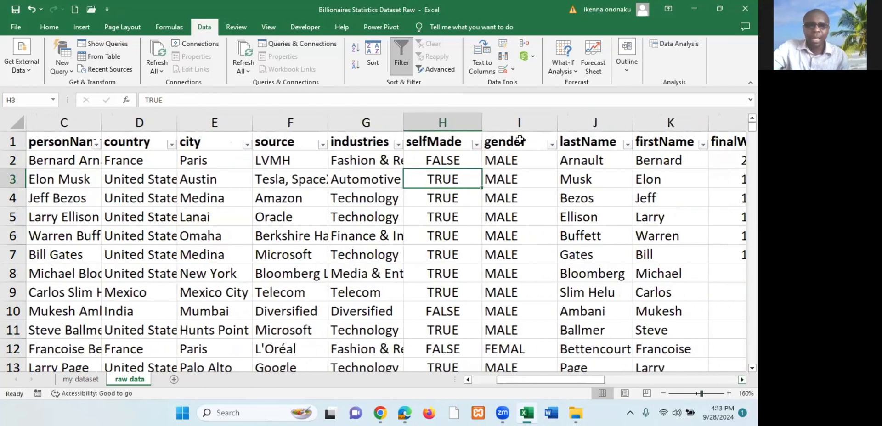
{"action": "left_click", "coordinate": [518, 125]}
{"action": "left_click", "coordinate": [465, 185]}
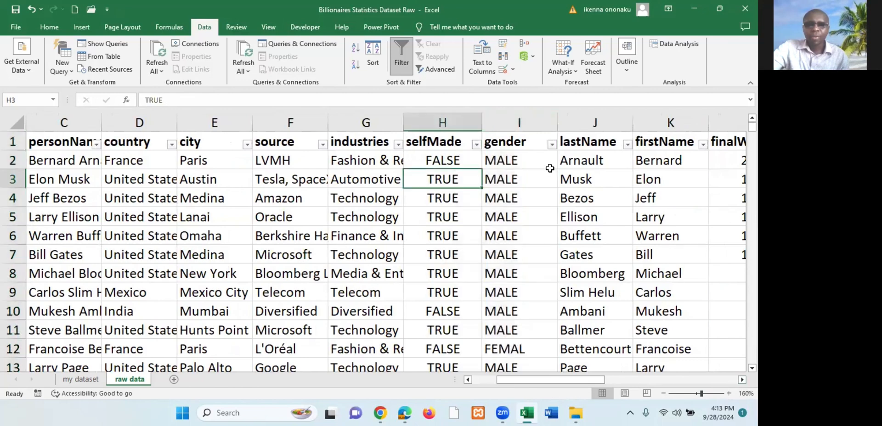
{"action": "left_click", "coordinate": [552, 144]}
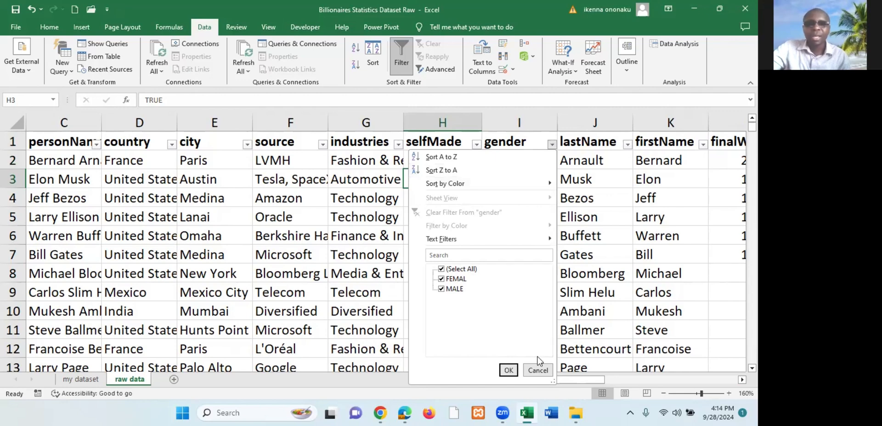
{"action": "left_click", "coordinate": [538, 369]}
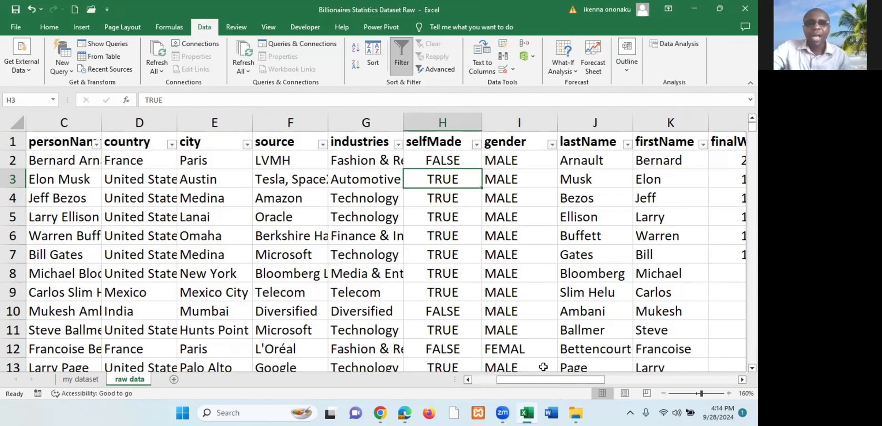
{"action": "left_click", "coordinate": [476, 144]}
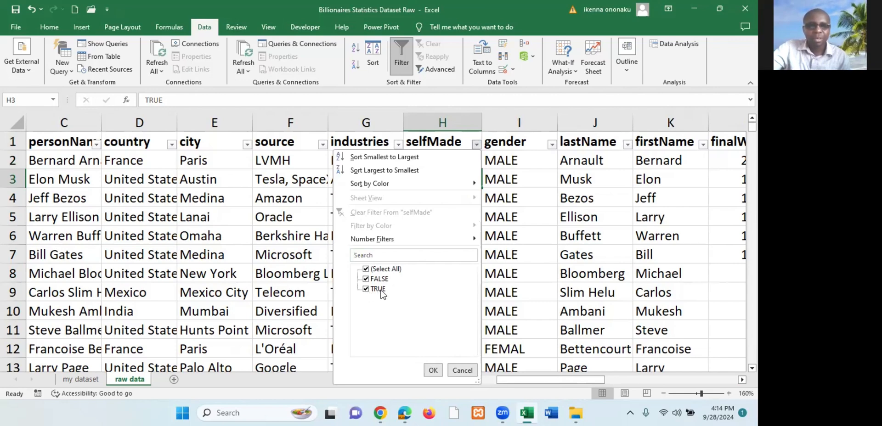
{"action": "left_click", "coordinate": [543, 203]}
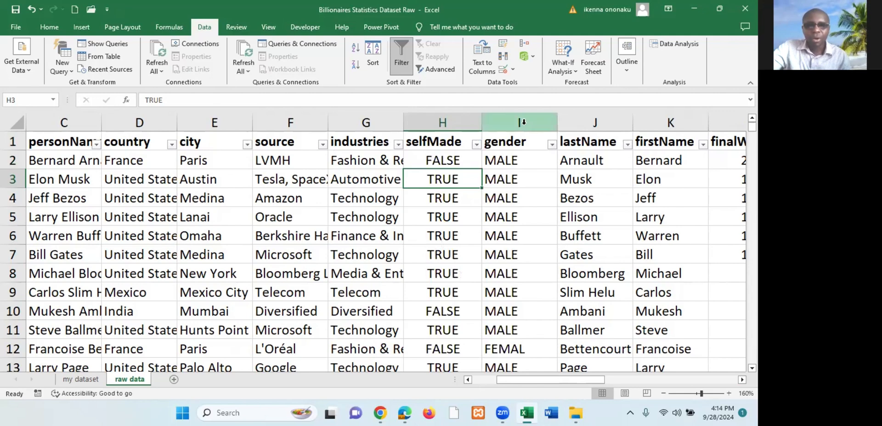
- Filter the gender column to show only FEMAL and review the filtered records down the sheet and back
{"action": "left_click", "coordinate": [551, 144]}
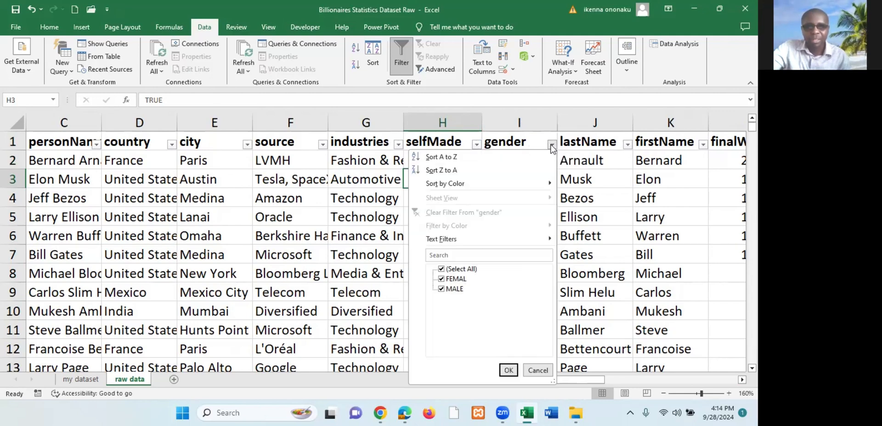
{"action": "left_click", "coordinate": [442, 289]}
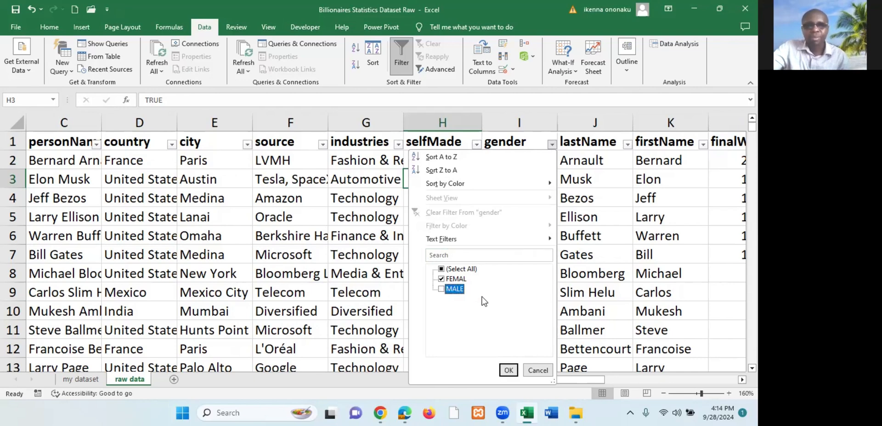
{"action": "left_click", "coordinate": [508, 371]}
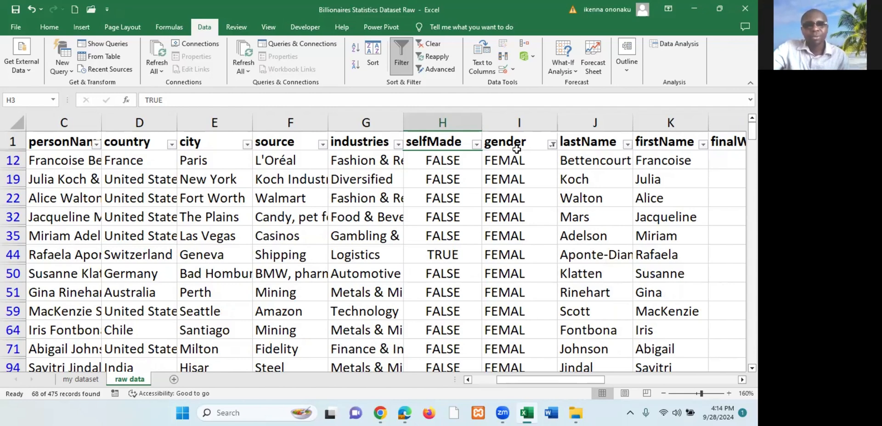
{"action": "scroll", "coordinate": [507, 180], "scroll_direction": "down", "scroll_amount": 2}
{"action": "scroll", "coordinate": [507, 180], "scroll_direction": "down", "scroll_amount": 5}
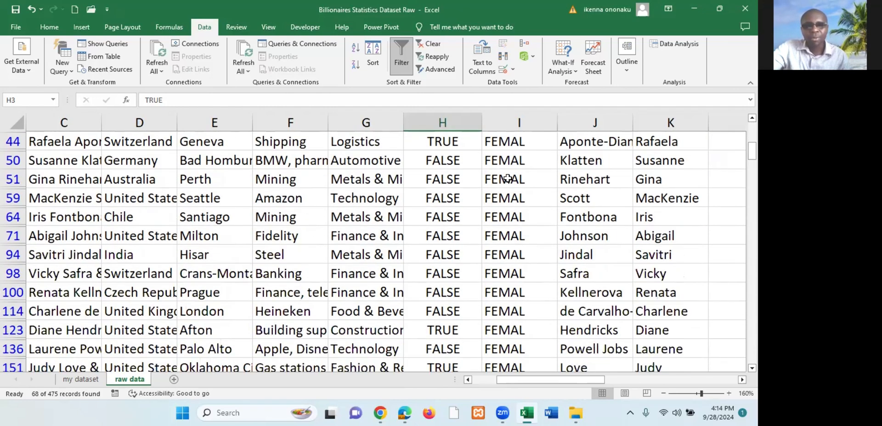
{"action": "scroll", "coordinate": [510, 180], "scroll_direction": "down", "scroll_amount": 13}
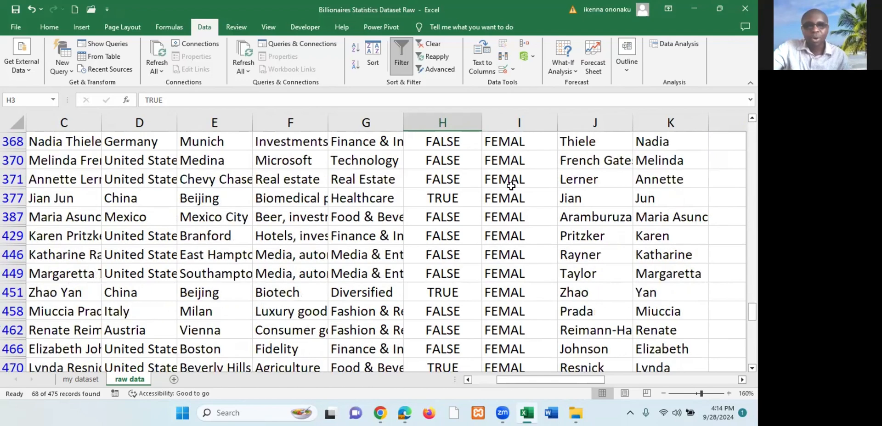
{"action": "scroll", "coordinate": [511, 185], "scroll_direction": "up", "scroll_amount": 2}
{"action": "scroll", "coordinate": [511, 185], "scroll_direction": "up", "scroll_amount": 15}
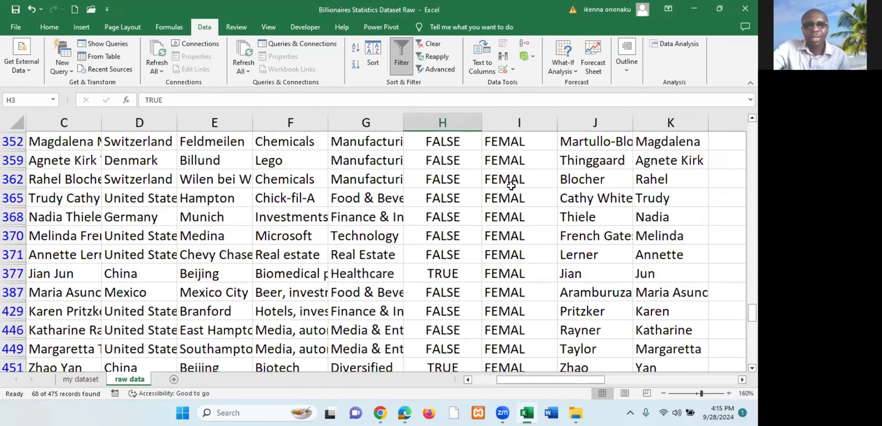
{"action": "scroll", "coordinate": [512, 186], "scroll_direction": "up", "scroll_amount": 8}
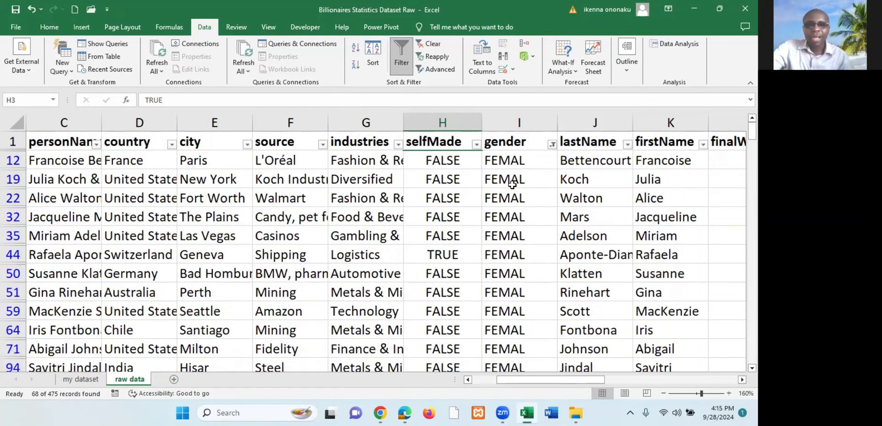
- Switch the gender filter to show only MALE and review the filtered records
{"action": "left_click", "coordinate": [552, 145]}
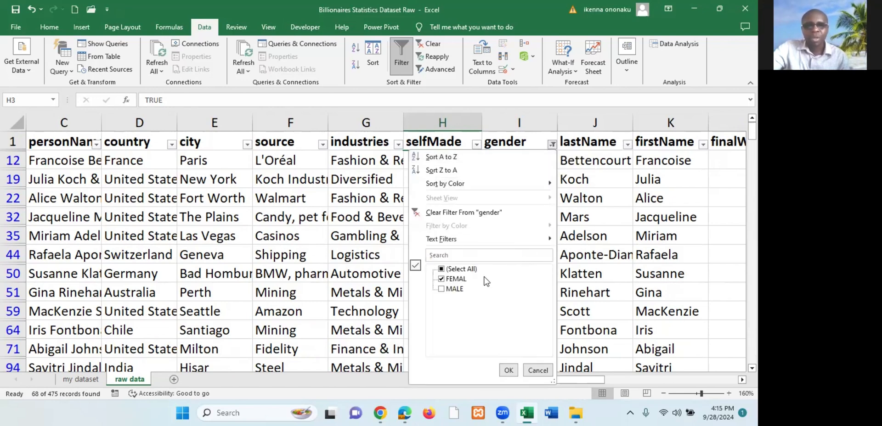
{"action": "left_click", "coordinate": [444, 291]}
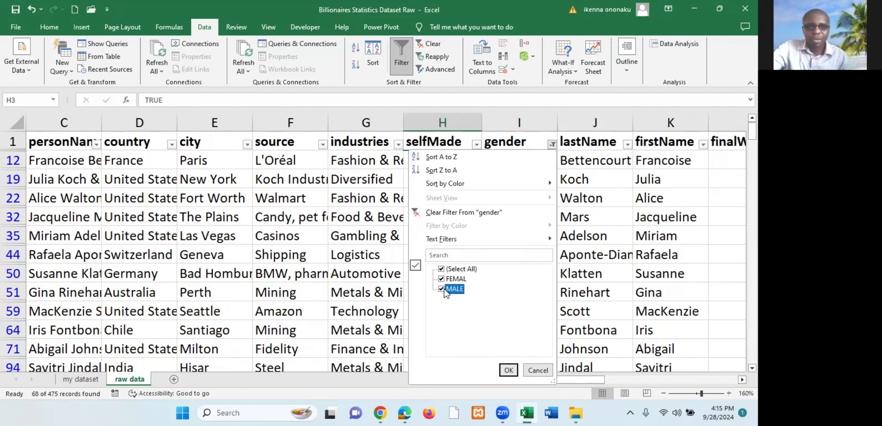
{"action": "left_click", "coordinate": [442, 280]}
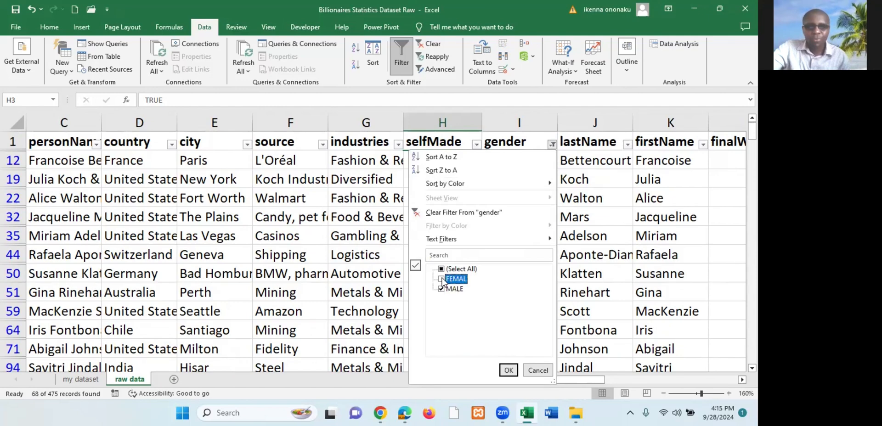
{"action": "left_click", "coordinate": [508, 370]}
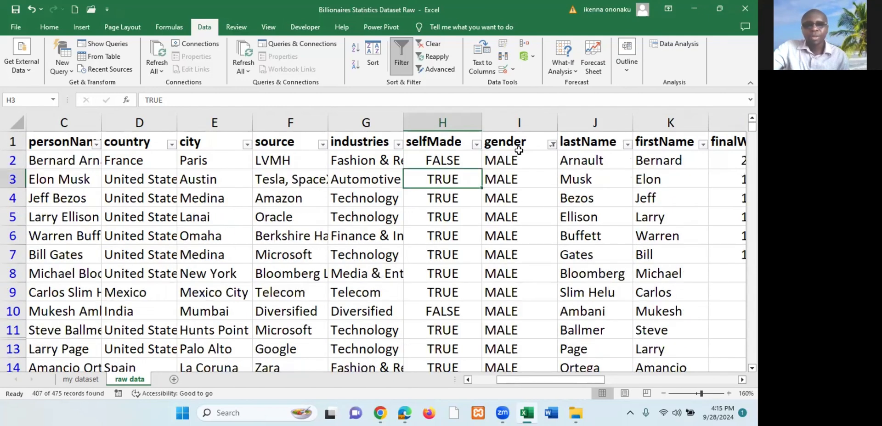
{"action": "scroll", "coordinate": [519, 193], "scroll_direction": "down", "scroll_amount": 11}
{"action": "scroll", "coordinate": [527, 194], "scroll_direction": "down", "scroll_amount": 20}
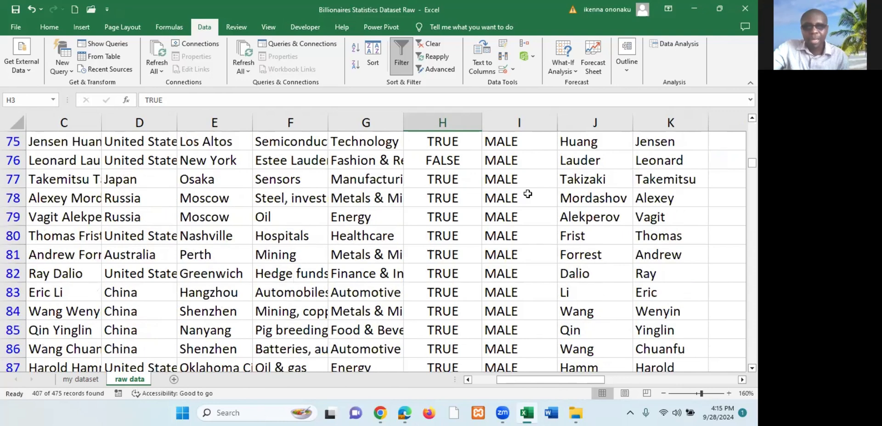
{"action": "scroll", "coordinate": [526, 190], "scroll_direction": "up", "scroll_amount": 17}
{"action": "scroll", "coordinate": [526, 189], "scroll_direction": "up", "scroll_amount": 20}
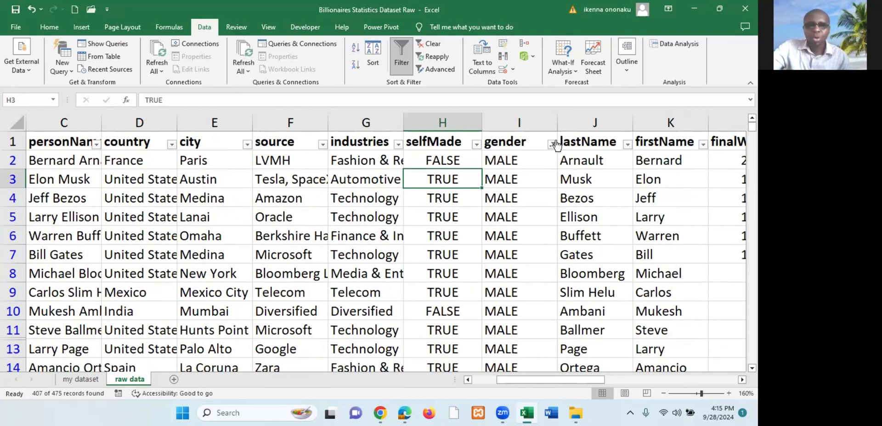
- Include FEMAL in the gender filter again so that all records are shown
{"action": "left_click", "coordinate": [551, 144]}
{"action": "left_click", "coordinate": [449, 280]}
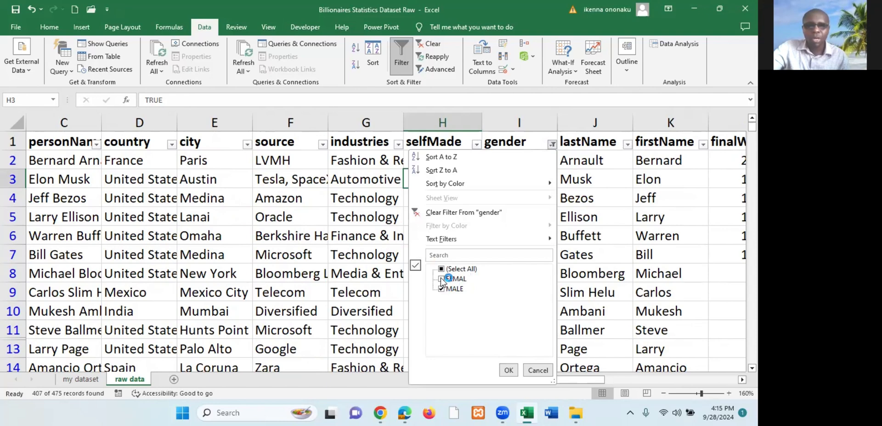
{"action": "left_click", "coordinate": [509, 370]}
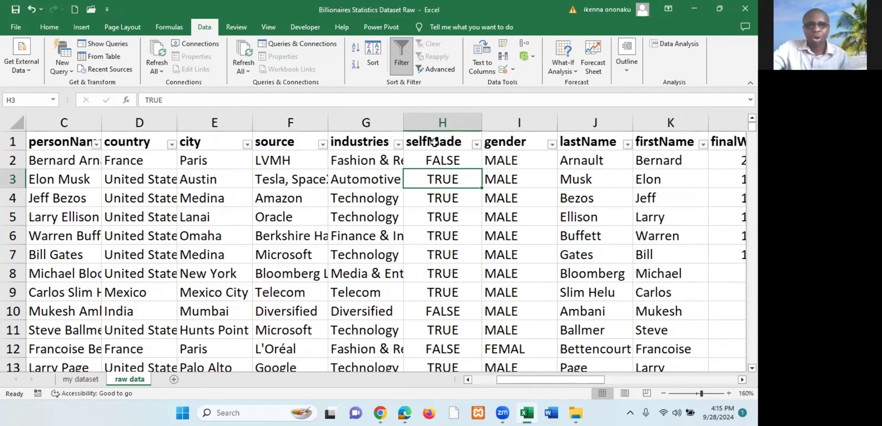
- Filter the selfMade column to show only TRUE and review the filtered records down the sheet and back
{"action": "left_click", "coordinate": [440, 143]}
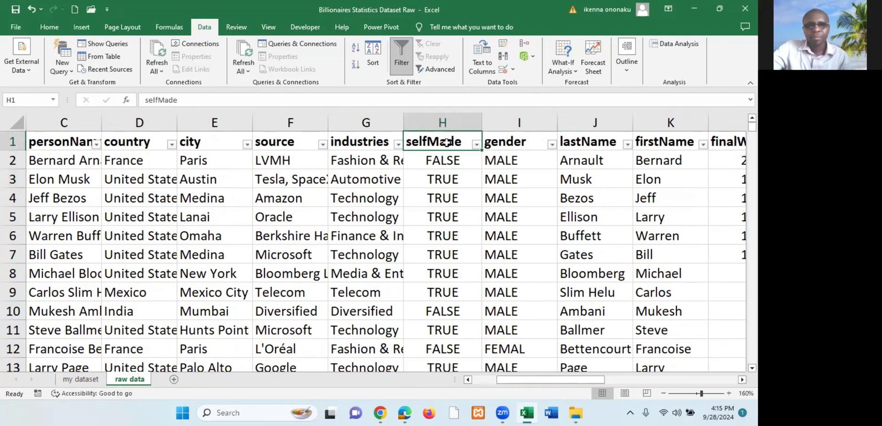
{"action": "left_click", "coordinate": [476, 145]}
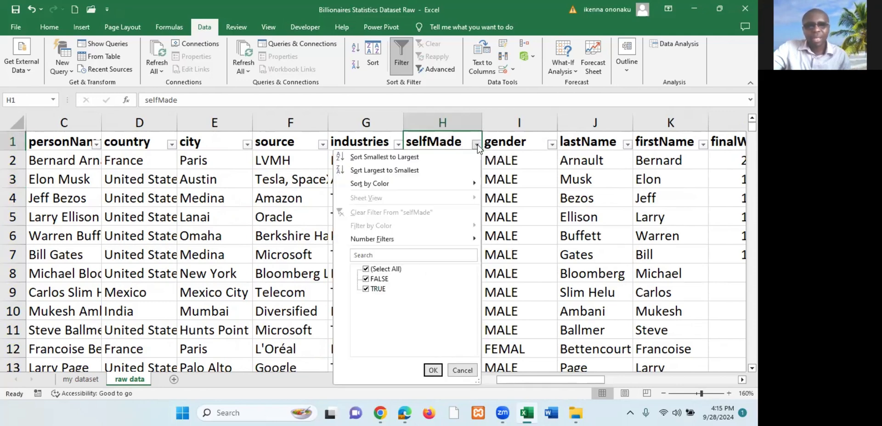
{"action": "left_click", "coordinate": [366, 280]}
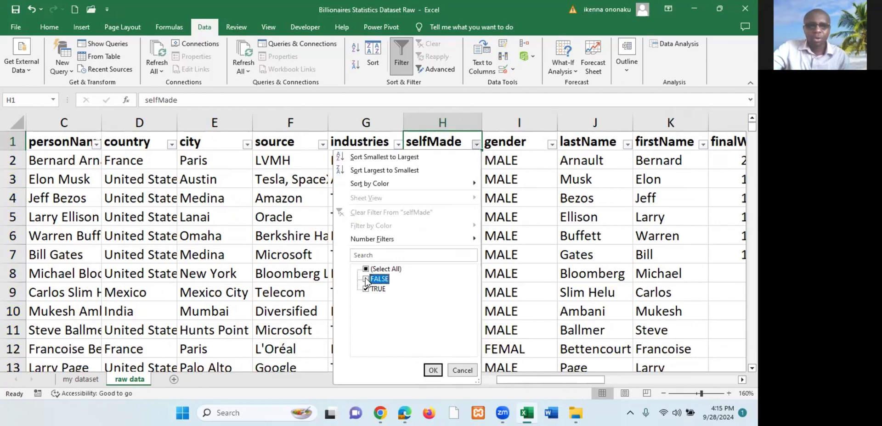
{"action": "left_click", "coordinate": [433, 371]}
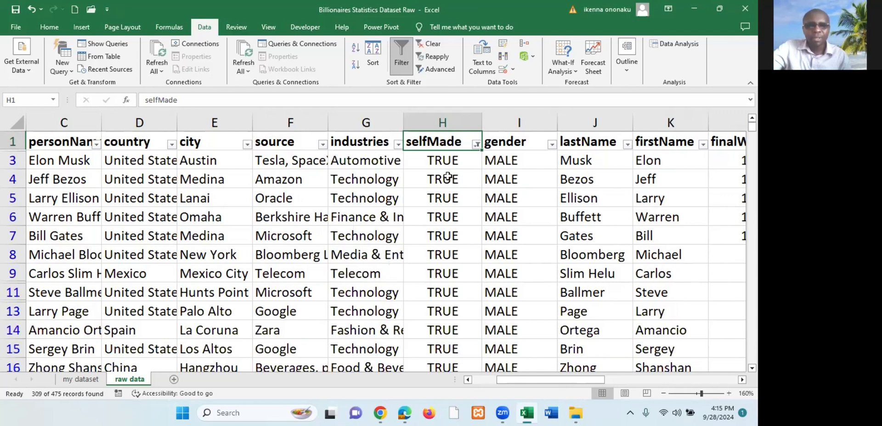
{"action": "scroll", "coordinate": [448, 177], "scroll_direction": "down", "scroll_amount": 20}
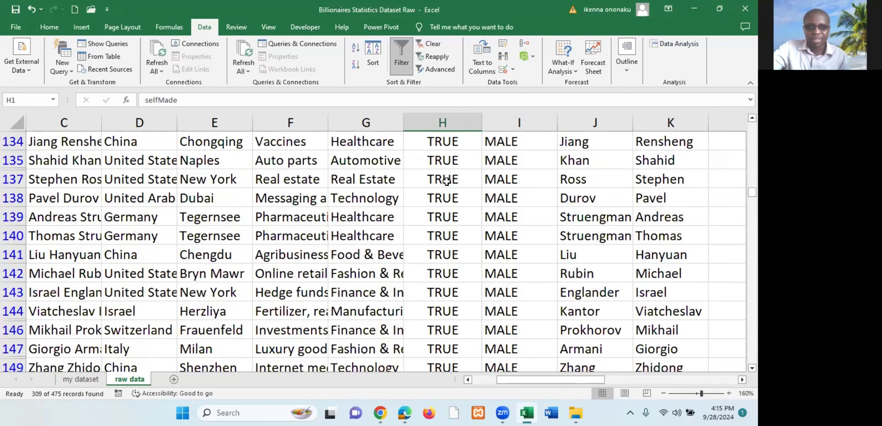
{"action": "scroll", "coordinate": [447, 181], "scroll_direction": "down", "scroll_amount": 12}
{"action": "scroll", "coordinate": [448, 178], "scroll_direction": "down", "scroll_amount": 20}
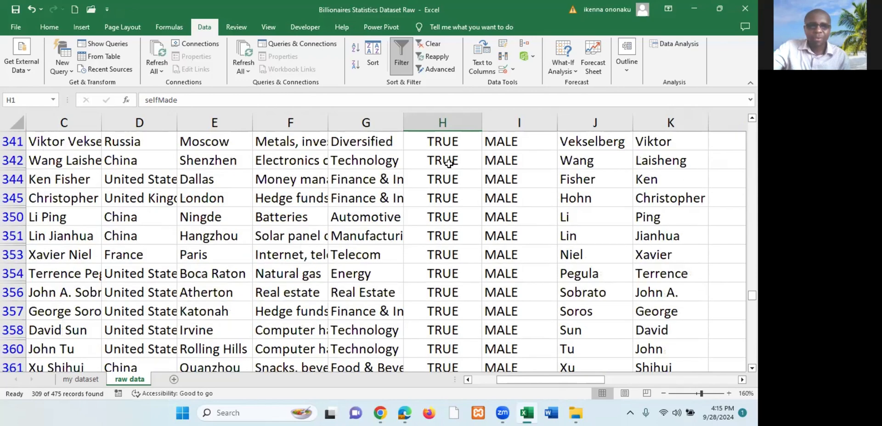
{"action": "scroll", "coordinate": [449, 170], "scroll_direction": "up", "scroll_amount": 20}
{"action": "scroll", "coordinate": [448, 153], "scroll_direction": "up", "scroll_amount": 20}
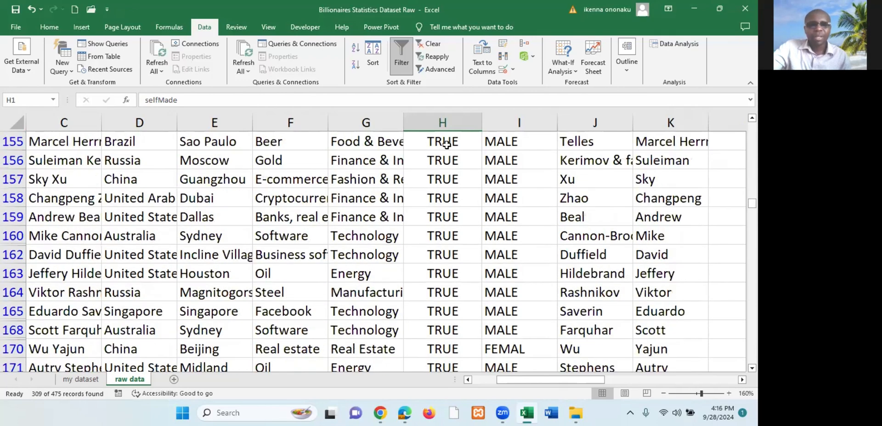
{"action": "scroll", "coordinate": [448, 145], "scroll_direction": "up", "scroll_amount": 12}
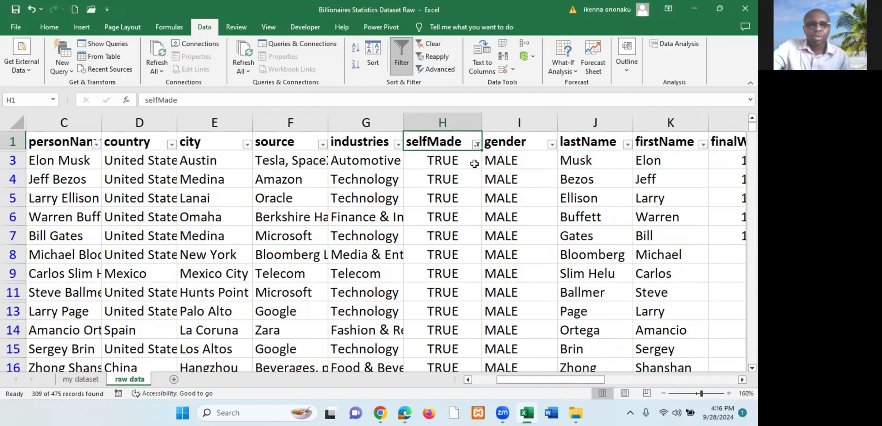
{"action": "scroll", "coordinate": [486, 158], "scroll_direction": "up", "scroll_amount": 4}
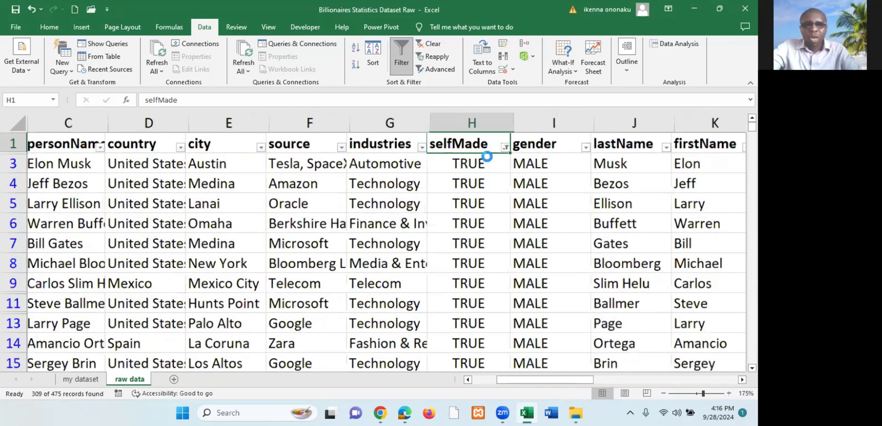
{"action": "left_click_drag", "start_coordinate": [558, 380], "coordinate": [591, 378]}
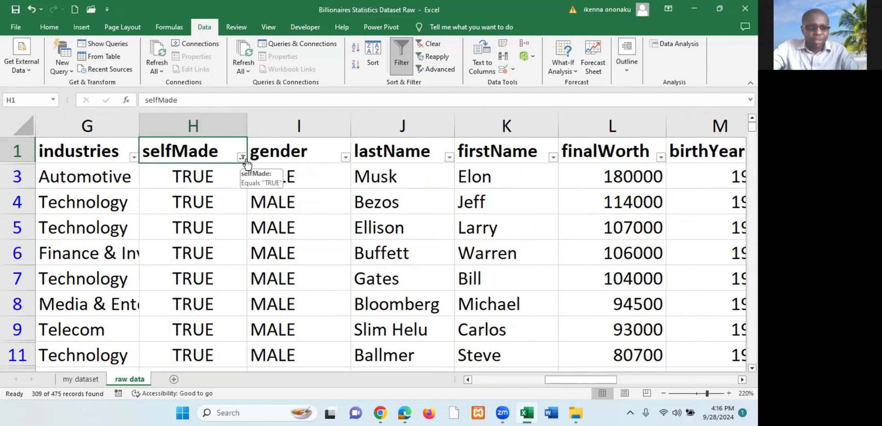
{"action": "scroll", "coordinate": [243, 160], "scroll_direction": "up", "scroll_amount": 1}
{"action": "scroll", "coordinate": [262, 166], "scroll_direction": "right", "scroll_amount": 1}
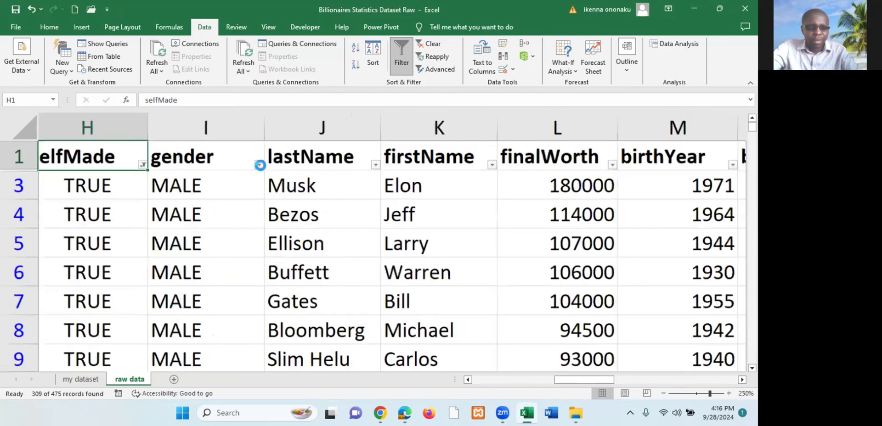
{"action": "scroll", "coordinate": [338, 183], "scroll_direction": "up", "scroll_amount": 2}
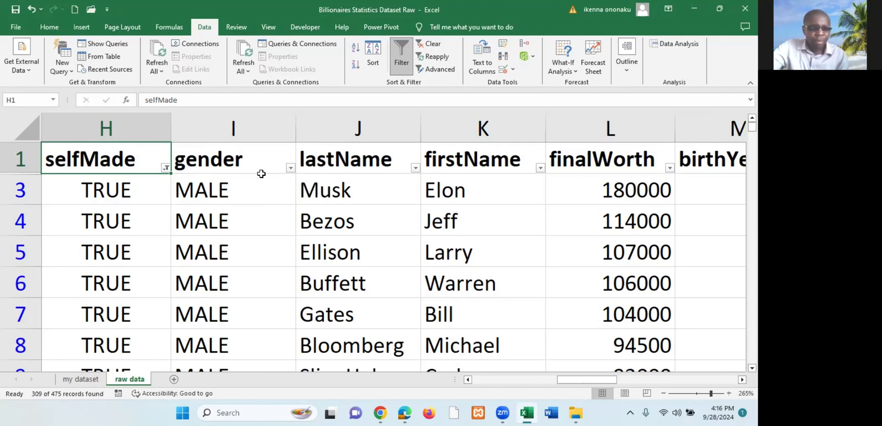
- Include FALSE in the selfMade filter again so that all records are shown
{"action": "left_click", "coordinate": [166, 169]}
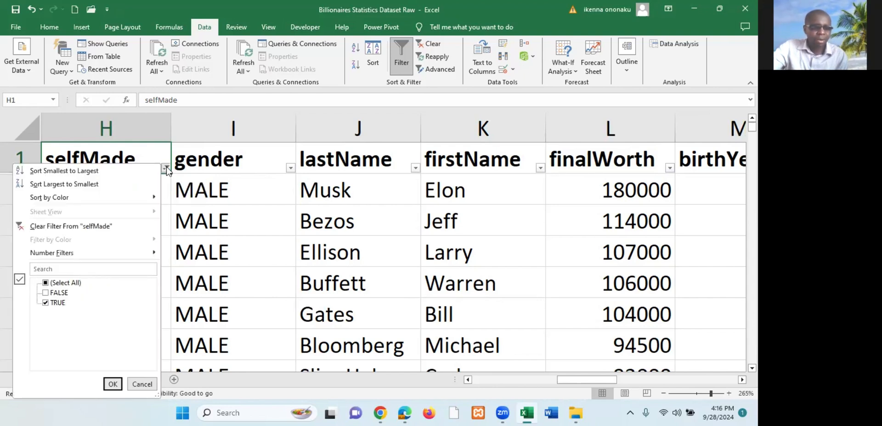
{"action": "left_click", "coordinate": [45, 294]}
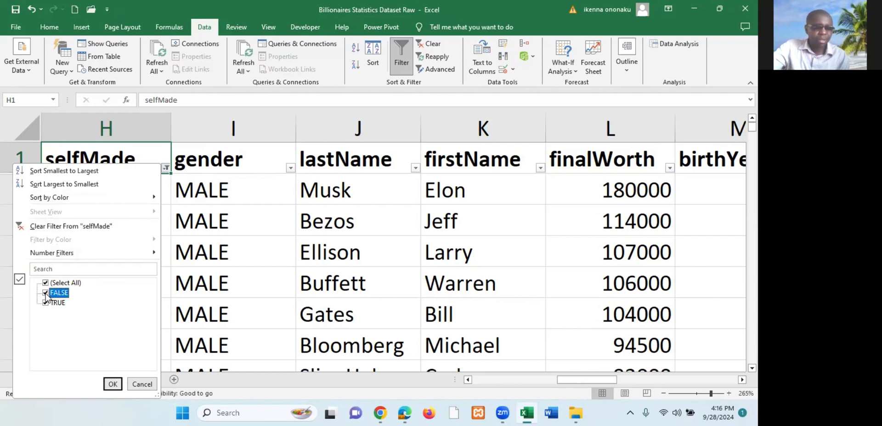
{"action": "left_click", "coordinate": [112, 384]}
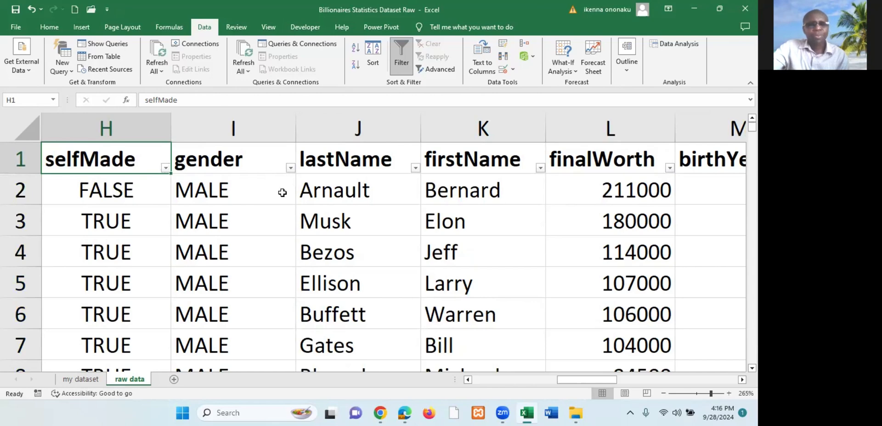
{"action": "scroll", "coordinate": [401, 226], "scroll_direction": "down", "scroll_amount": 3}
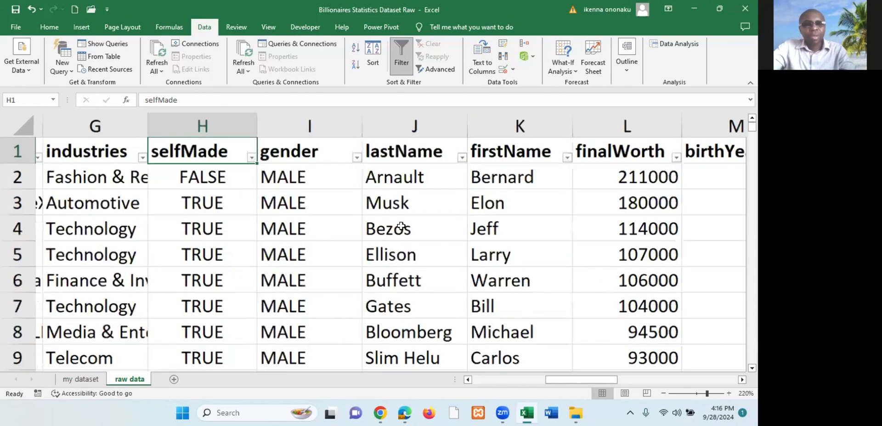
{"action": "scroll", "coordinate": [401, 226], "scroll_direction": "down", "scroll_amount": 2}
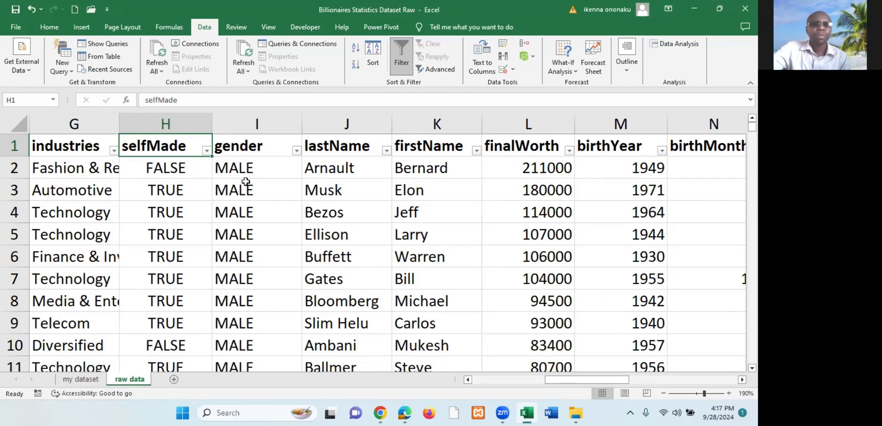
- Filter the gender column to show only MALE
{"action": "left_click", "coordinate": [297, 151]}
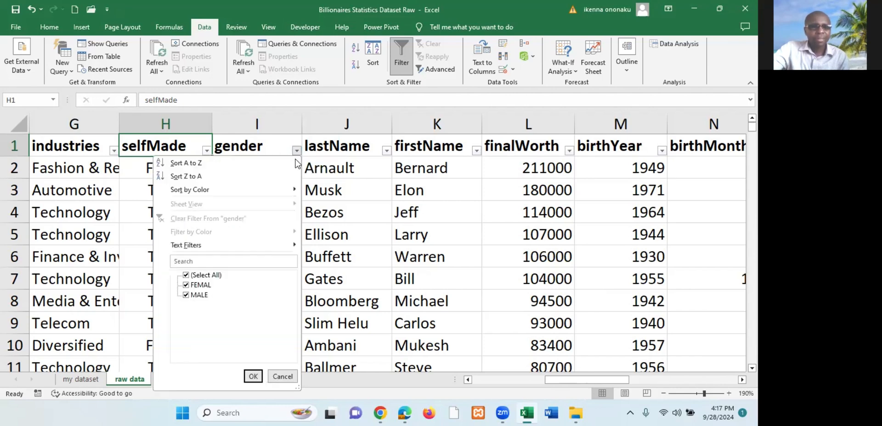
{"action": "left_click", "coordinate": [186, 285]}
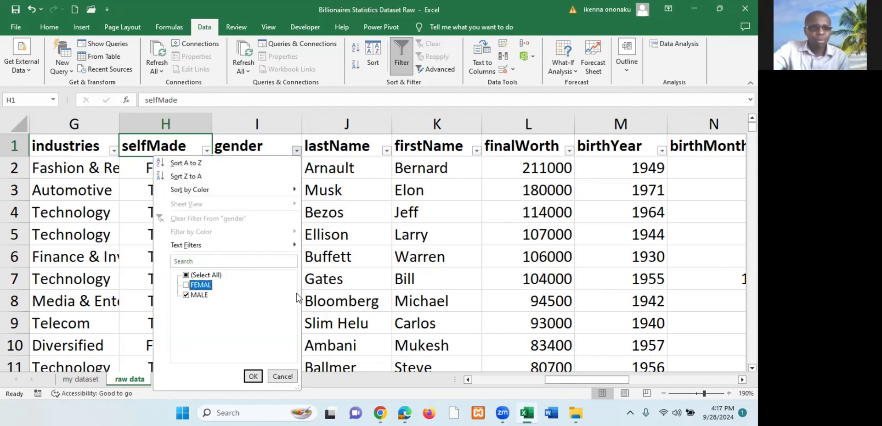
{"action": "left_click", "coordinate": [253, 377]}
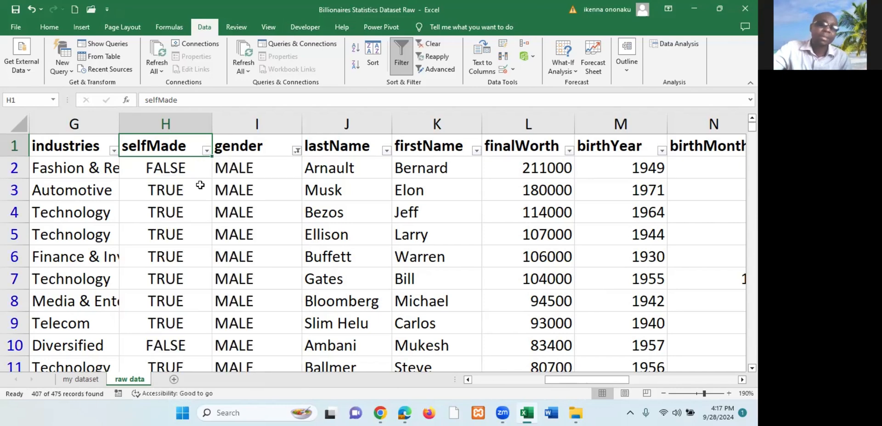
- Also filter the selfMade column to show only TRUE and review the records that match both filters
{"action": "left_click", "coordinate": [206, 151]}
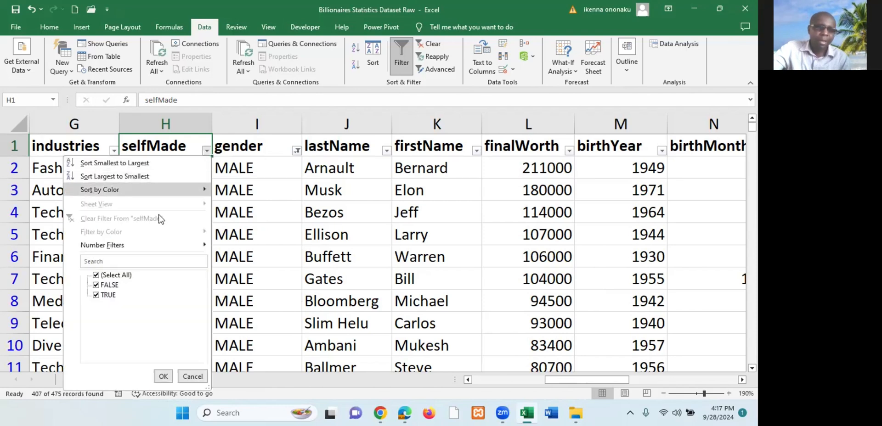
{"action": "left_click", "coordinate": [96, 285]}
{"action": "left_click", "coordinate": [162, 378]}
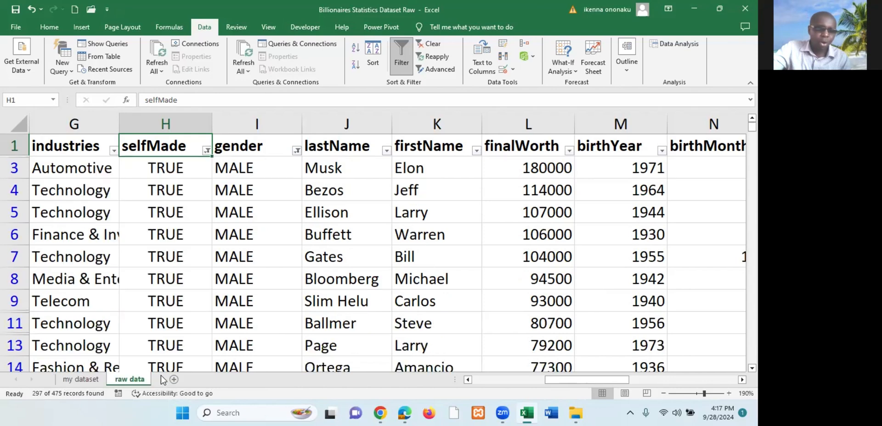
{"action": "scroll", "coordinate": [265, 261], "scroll_direction": "down", "scroll_amount": 4}
{"action": "scroll", "coordinate": [279, 280], "scroll_direction": "up", "scroll_amount": 2}
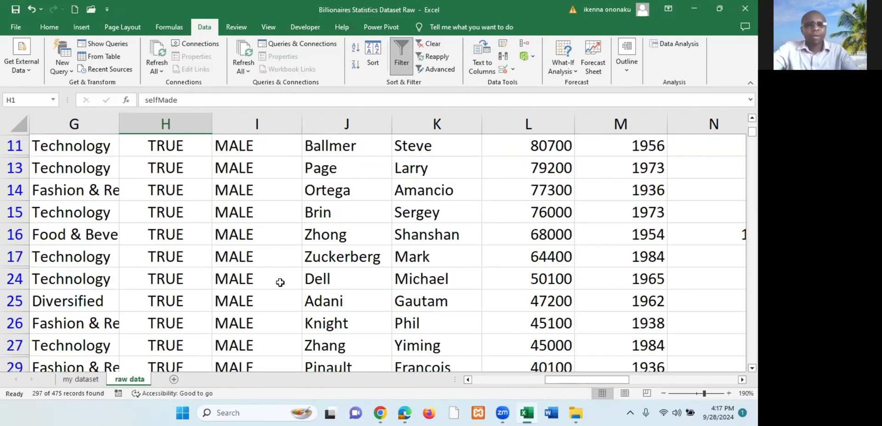
{"action": "scroll", "coordinate": [279, 281], "scroll_direction": "down", "scroll_amount": 1, "text": "ctrl"}
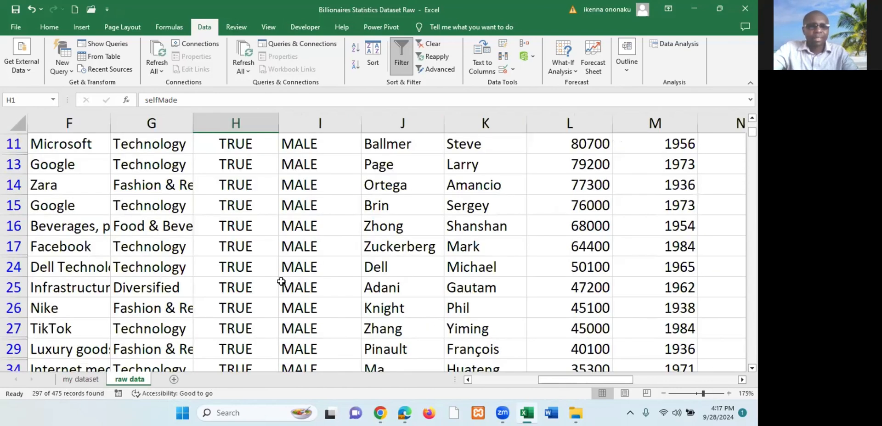
{"action": "scroll", "coordinate": [281, 280], "scroll_direction": "down", "scroll_amount": 5, "text": "ctrl"}
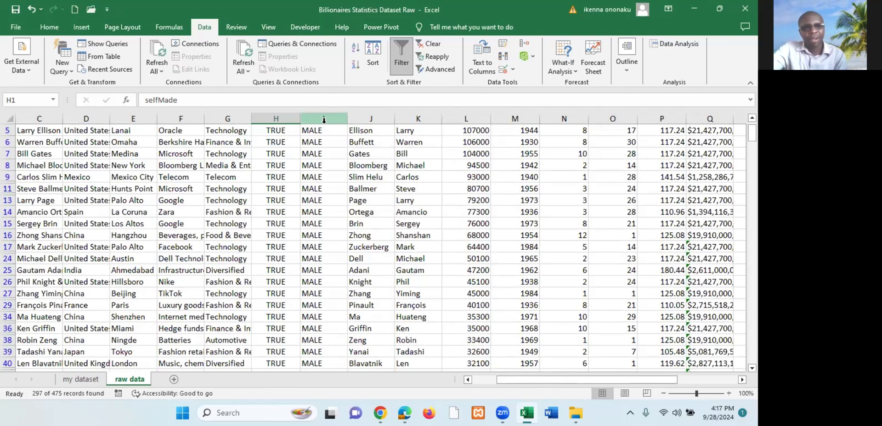
{"action": "scroll", "coordinate": [327, 225], "scroll_direction": "up", "scroll_amount": 2}
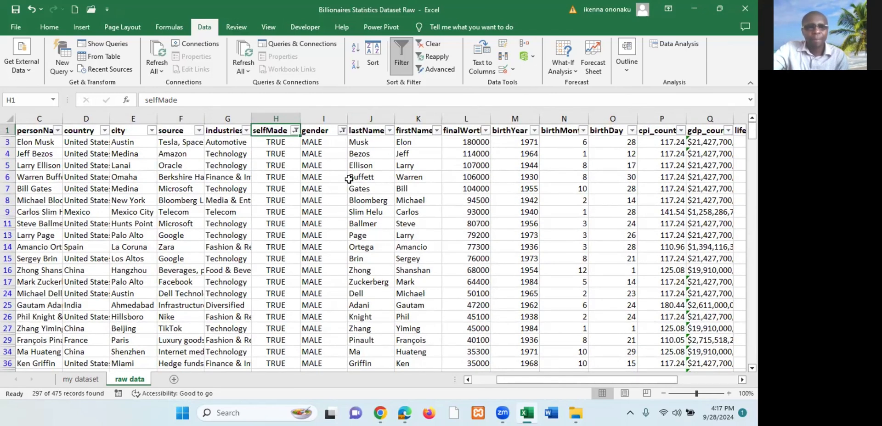
- Include FEMAL in the gender filter and FALSE in the selfMade filter again to restore the full list
{"action": "left_click", "coordinate": [342, 133]}
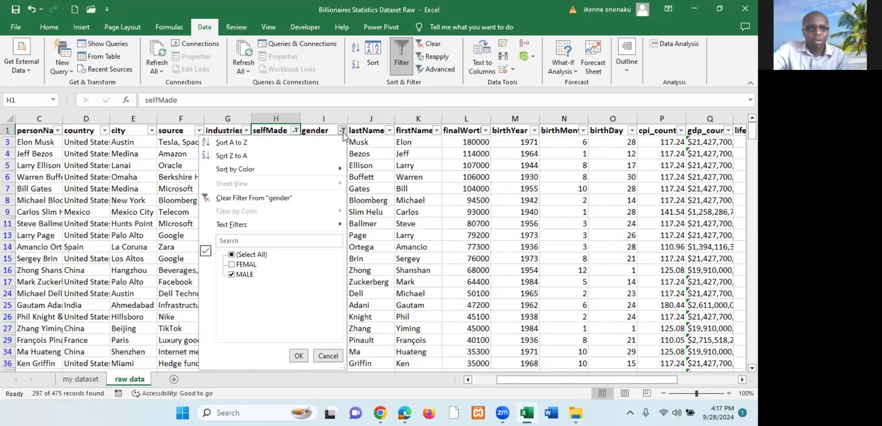
{"action": "left_click", "coordinate": [232, 265]}
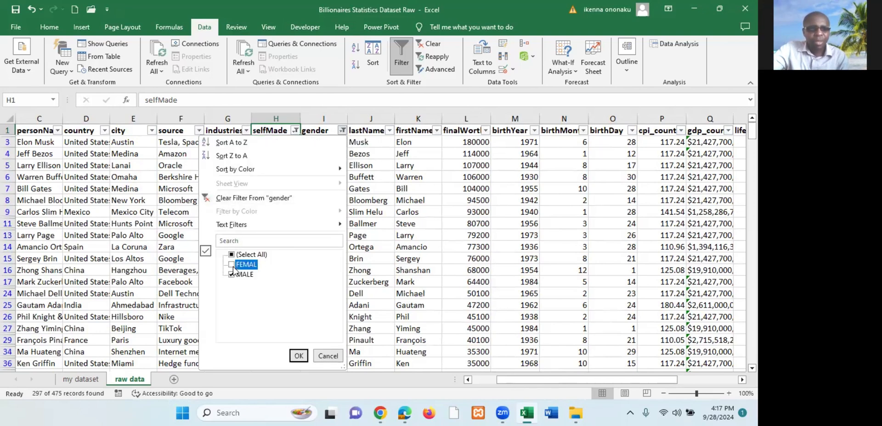
{"action": "left_click", "coordinate": [298, 356]}
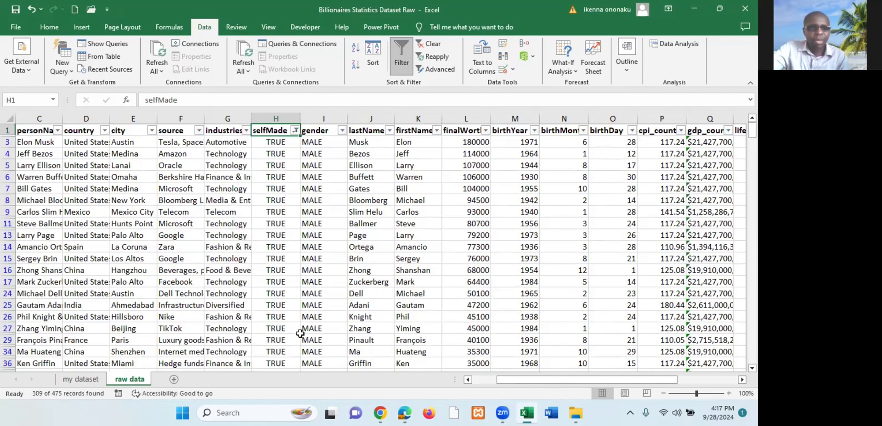
{"action": "left_click", "coordinate": [294, 131]}
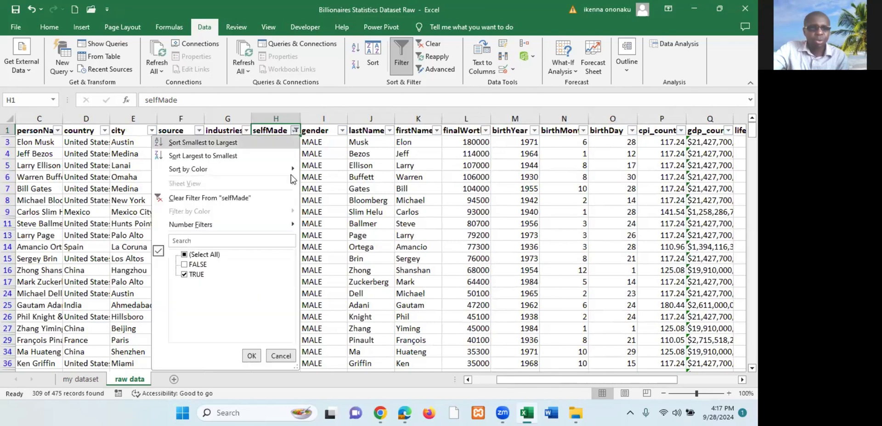
{"action": "left_click", "coordinate": [184, 265]}
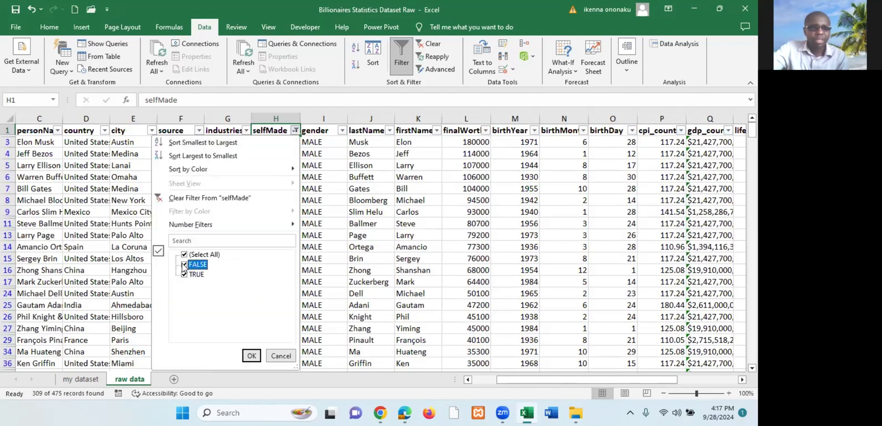
{"action": "left_click", "coordinate": [251, 355]}
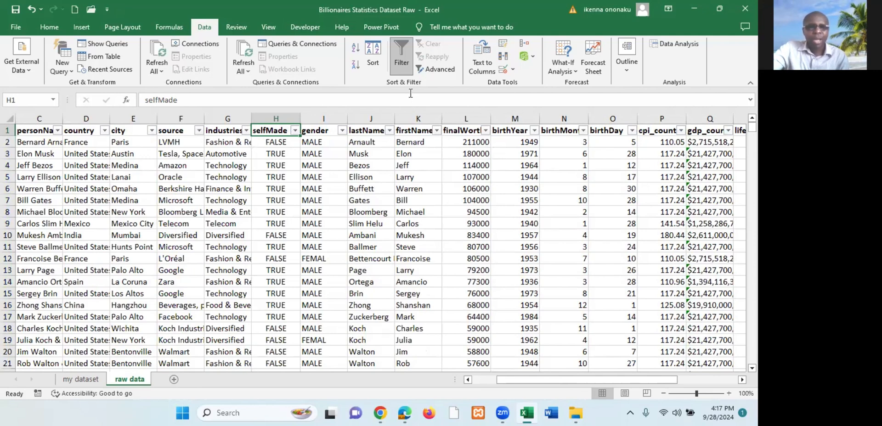
- Toggle the header filters off, on and off again, leaving the raw data headers without filters
{"action": "left_click", "coordinate": [399, 52]}
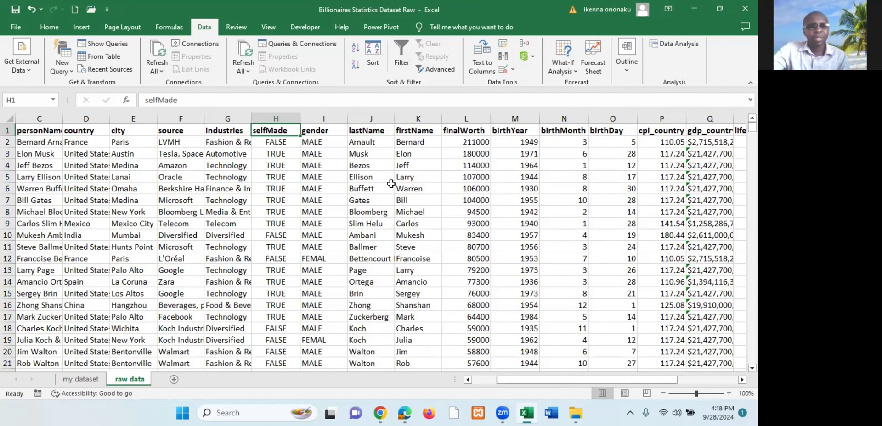
{"action": "left_click", "coordinate": [400, 47]}
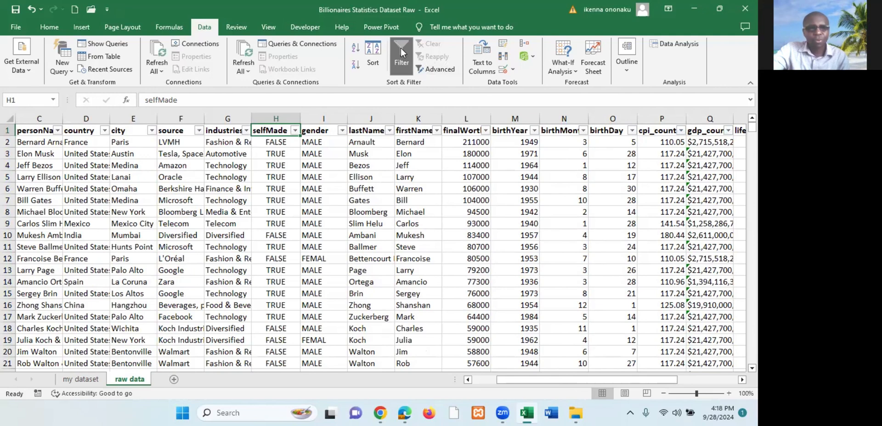
{"action": "left_click", "coordinate": [400, 48]}
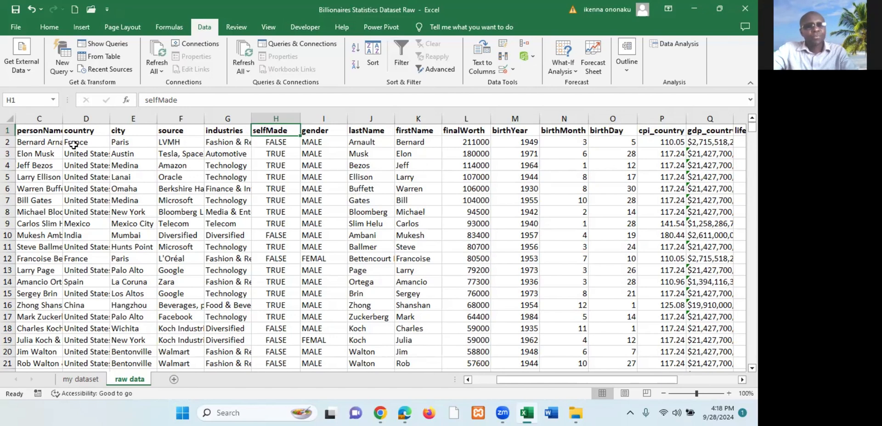
- Switch the header filters on from a cell inside the data and remove them again
{"action": "left_click", "coordinate": [351, 236]}
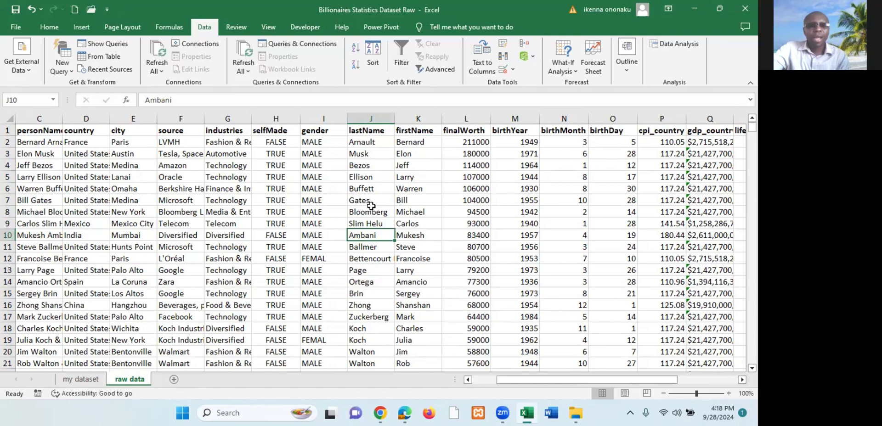
{"action": "left_click", "coordinate": [398, 51]}
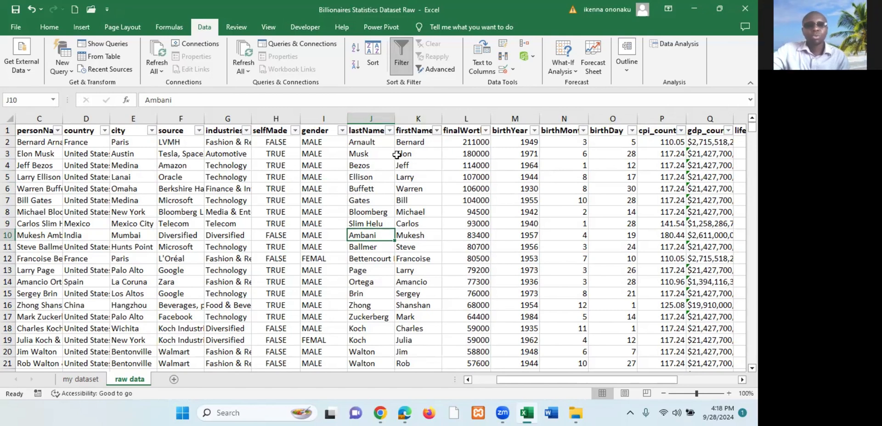
{"action": "left_click", "coordinate": [400, 50]}
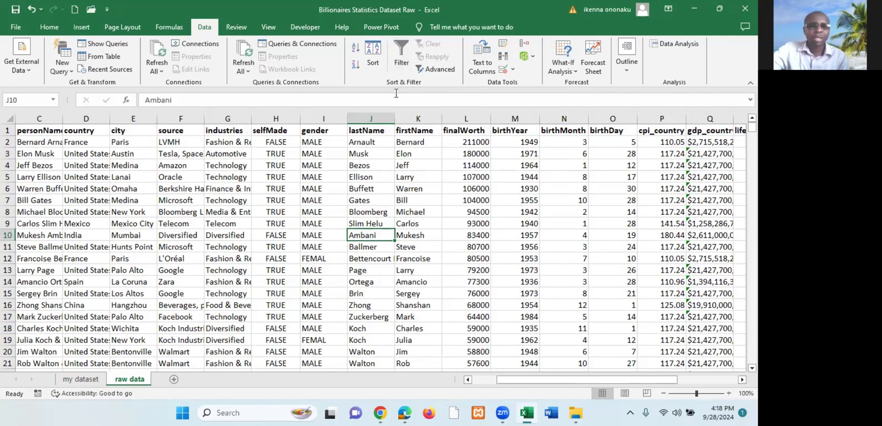
{"action": "left_click", "coordinate": [403, 43]}
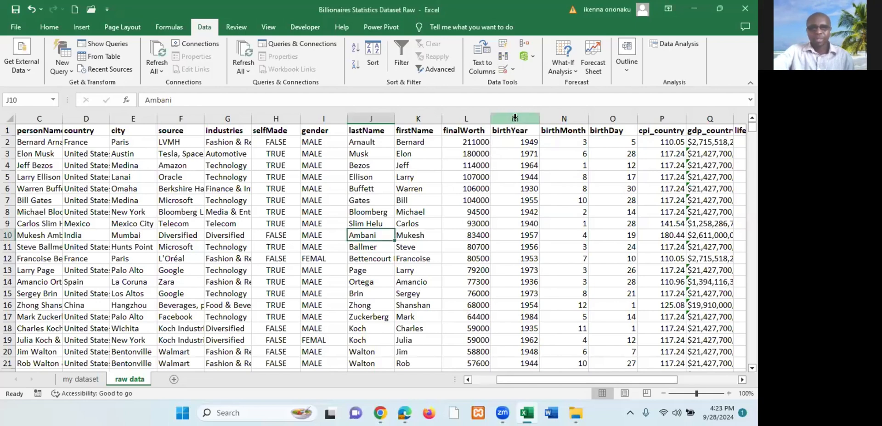
- Examine the birthYear, birthMonth and birthDay columns together and one by one, including the first record's values
{"action": "left_click", "coordinate": [515, 117]}
{"action": "left_click_drag", "start_coordinate": [515, 117], "coordinate": [600, 120]}
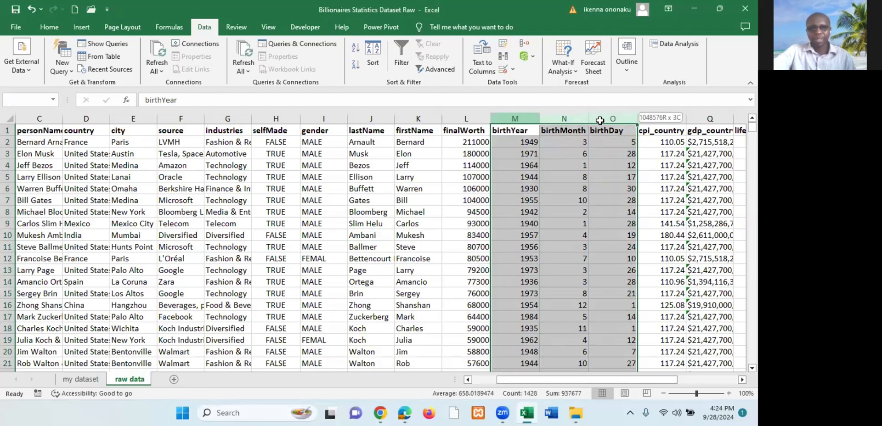
{"action": "left_click", "coordinate": [448, 131]}
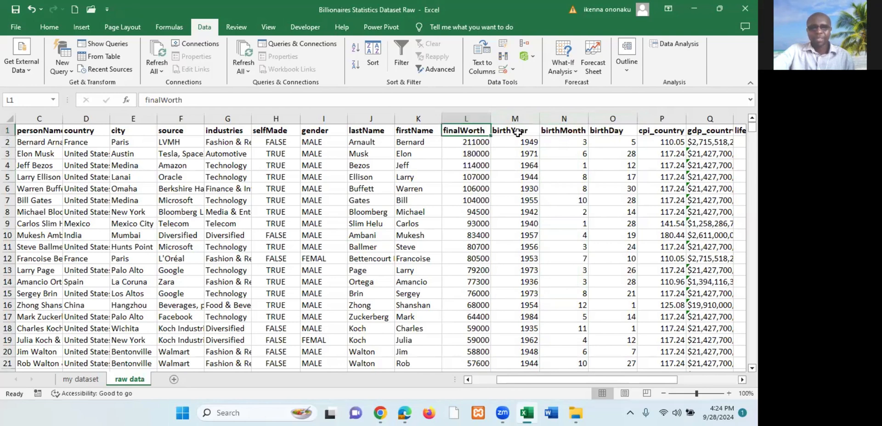
{"action": "left_click", "coordinate": [518, 118]}
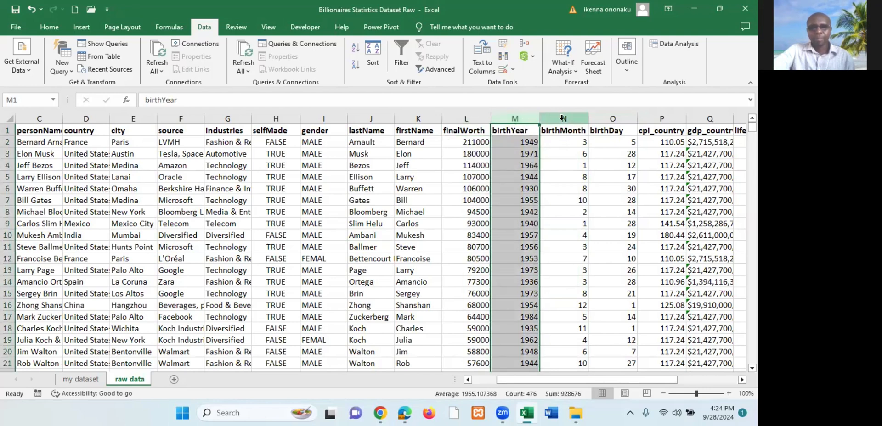
{"action": "left_click", "coordinate": [562, 118]}
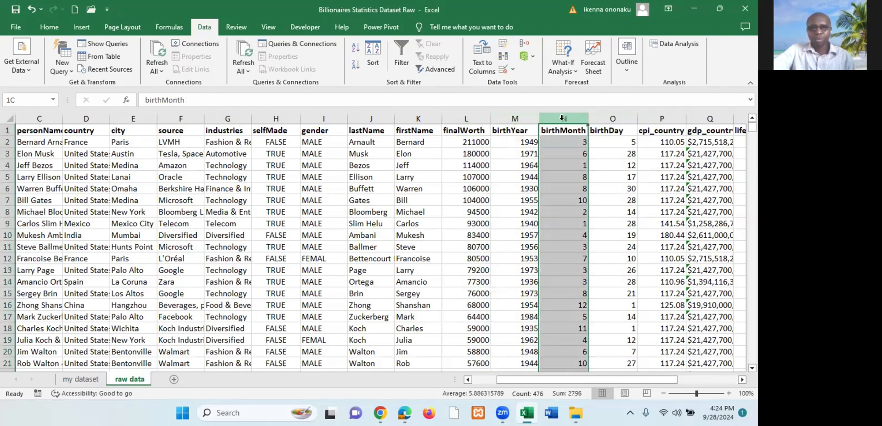
{"action": "left_click", "coordinate": [611, 118]}
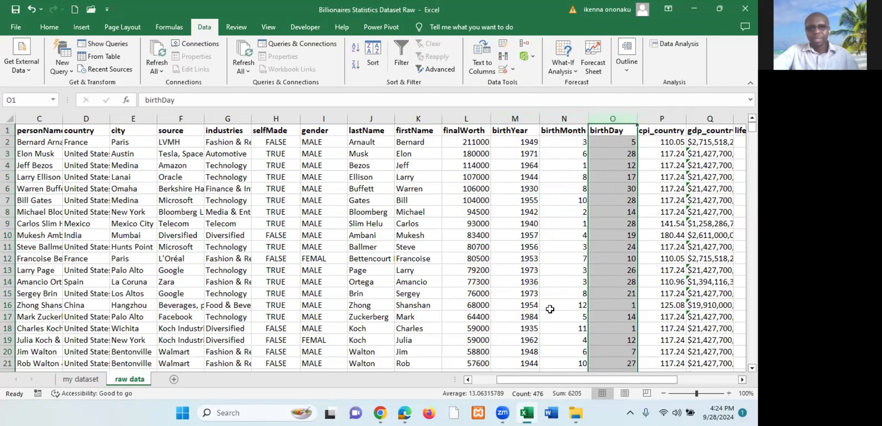
{"action": "left_click_drag", "start_coordinate": [529, 378], "coordinate": [573, 384]}
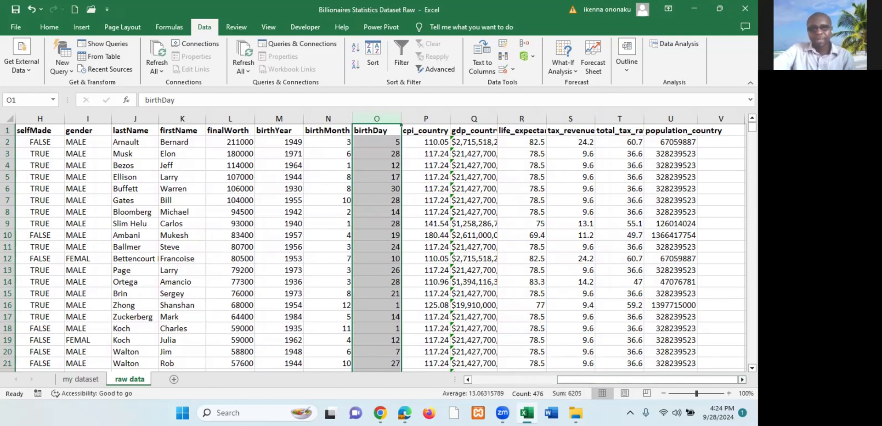
{"action": "scroll", "coordinate": [381, 243], "scroll_direction": "right", "scroll_amount": 3}
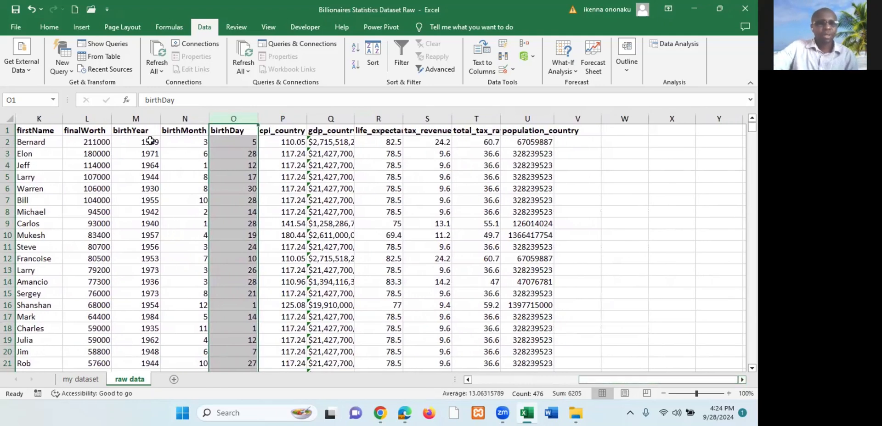
{"action": "left_click_drag", "start_coordinate": [151, 141], "coordinate": [235, 143]}
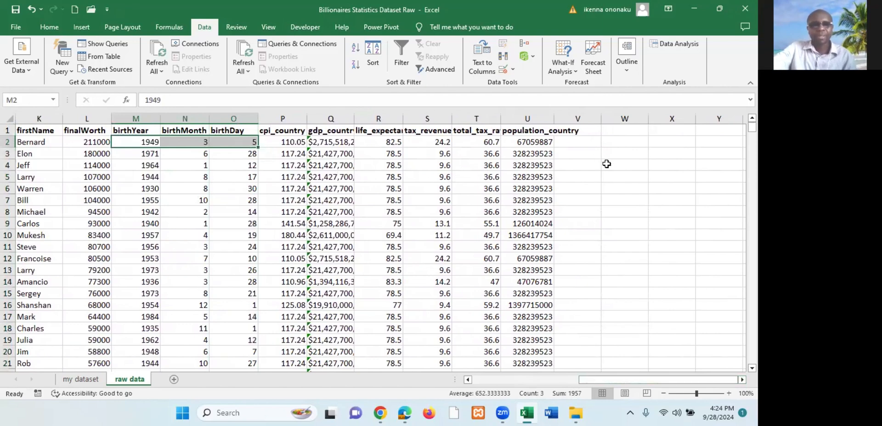
- Add the header DATE OF BIRTH in V1 and widen columns U and V to fit their headers
{"action": "left_click", "coordinate": [563, 167]}
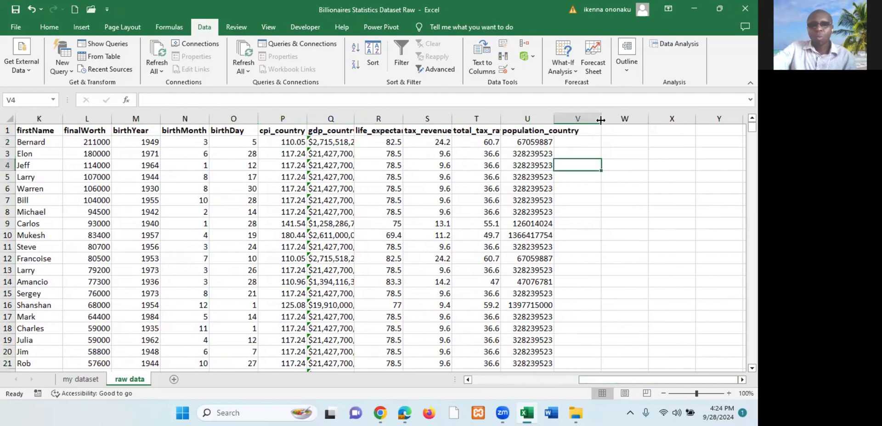
{"action": "left_click_drag", "start_coordinate": [554, 119], "coordinate": [585, 118]}
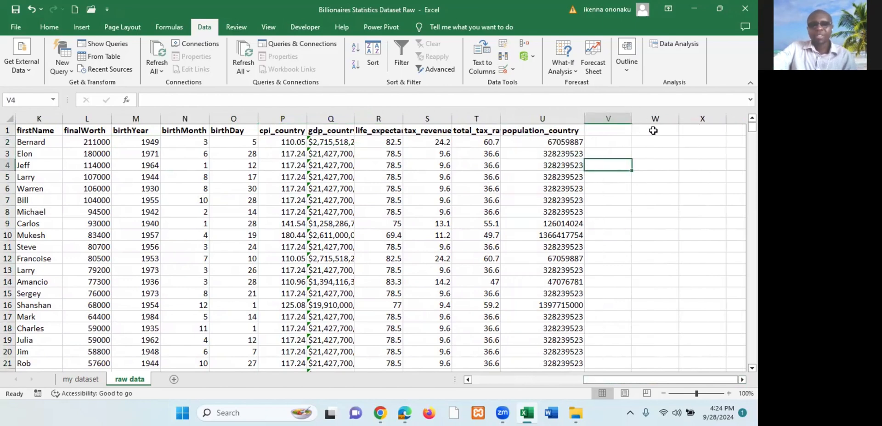
{"action": "left_click", "coordinate": [617, 129]}
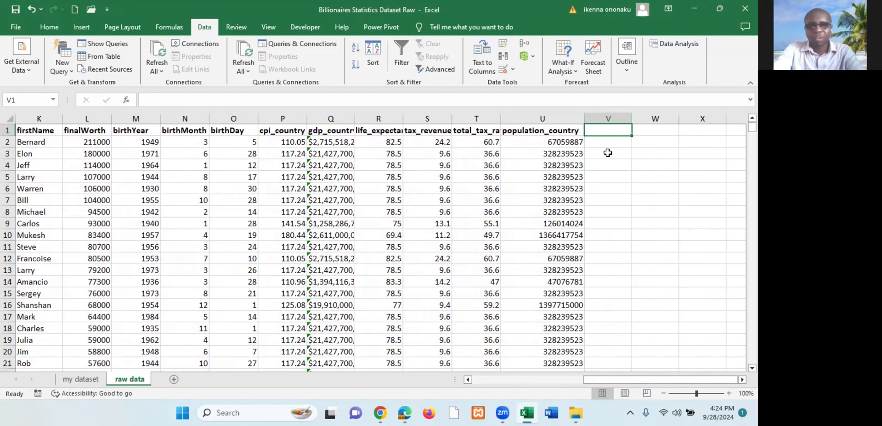
{"action": "type", "text": "DATE"}
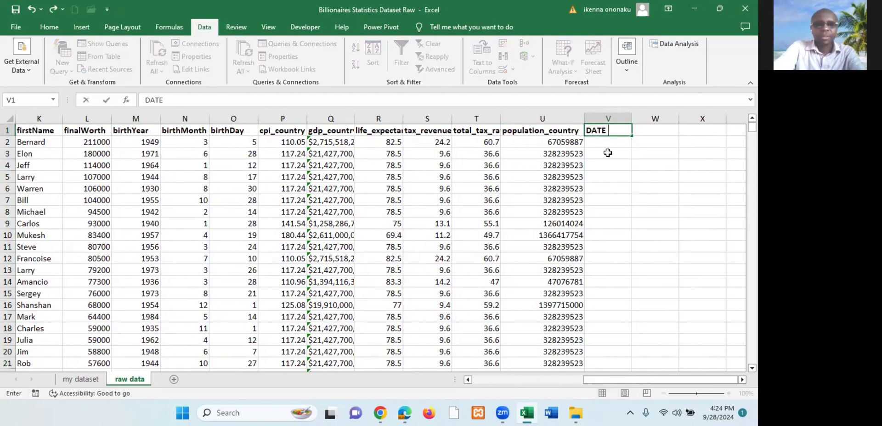
{"action": "type", "text": " OF "}
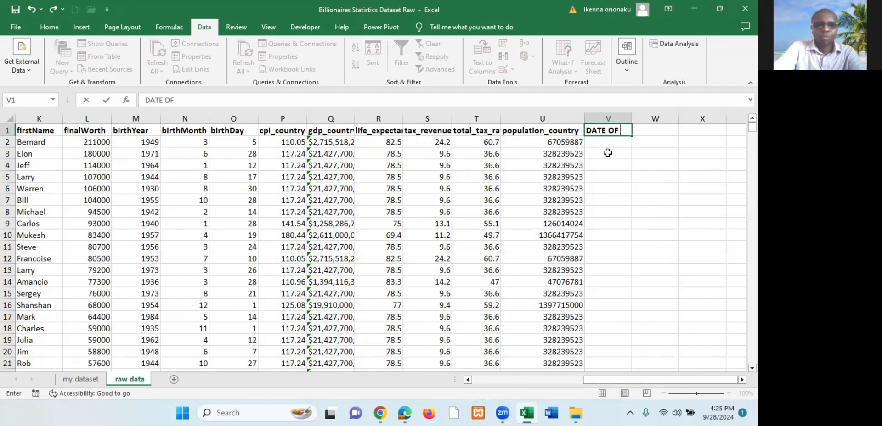
{"action": "type", "text": "BIRTH"}
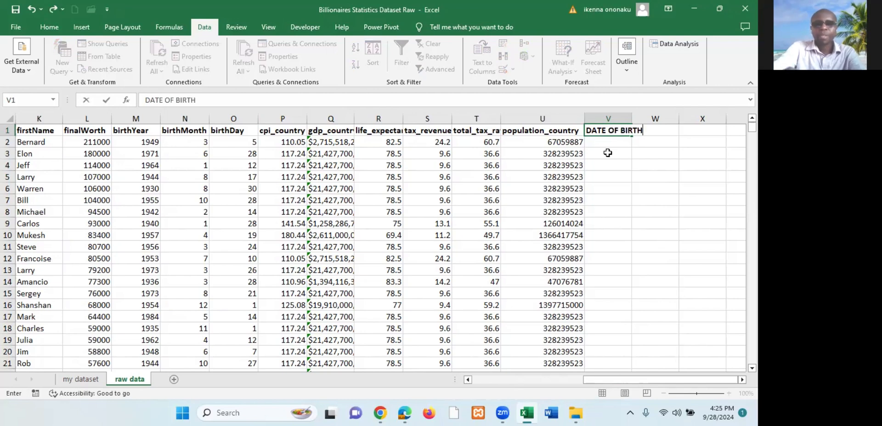
{"action": "left_click", "coordinate": [616, 166]}
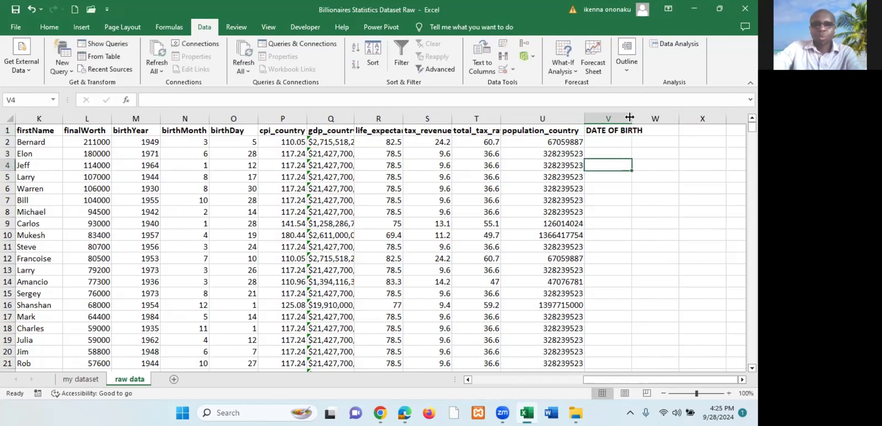
{"action": "left_click_drag", "start_coordinate": [632, 118], "coordinate": [653, 118]}
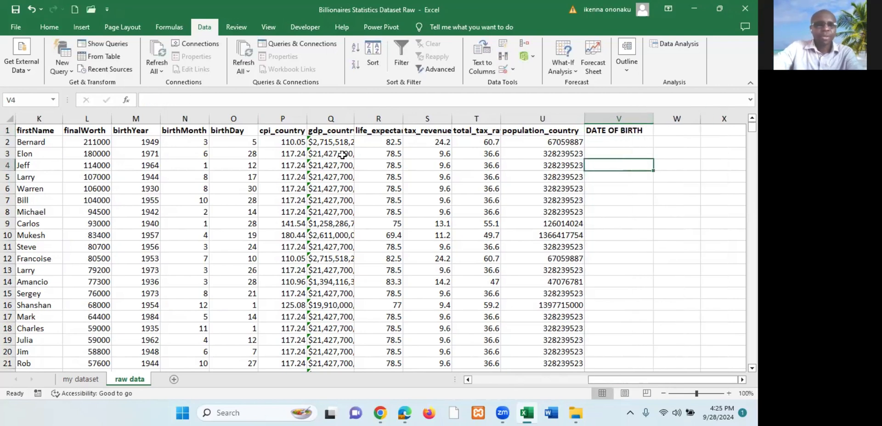
- Enter =DATE(M2,N2,O2) in V2 to combine the first record's birth year, month and day into one date
{"action": "left_click", "coordinate": [152, 145]}
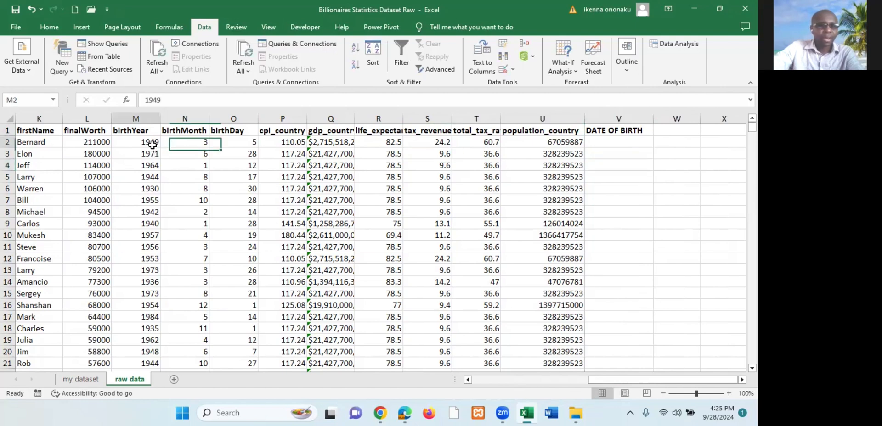
{"action": "left_click", "coordinate": [192, 145]}
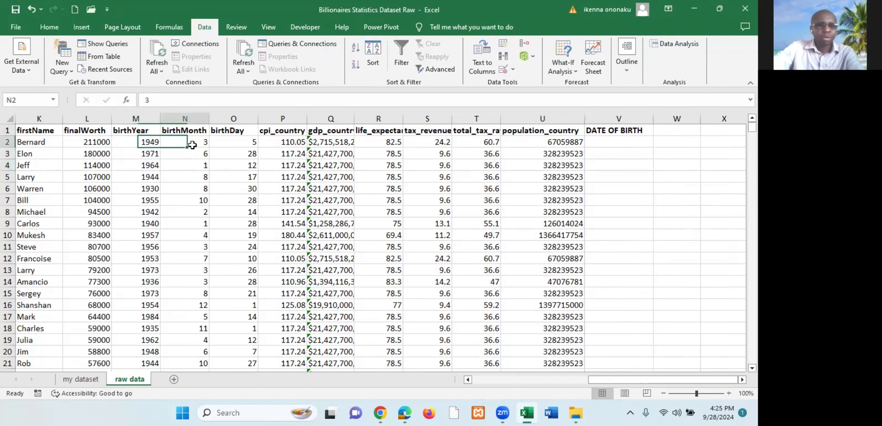
{"action": "left_click", "coordinate": [239, 144]}
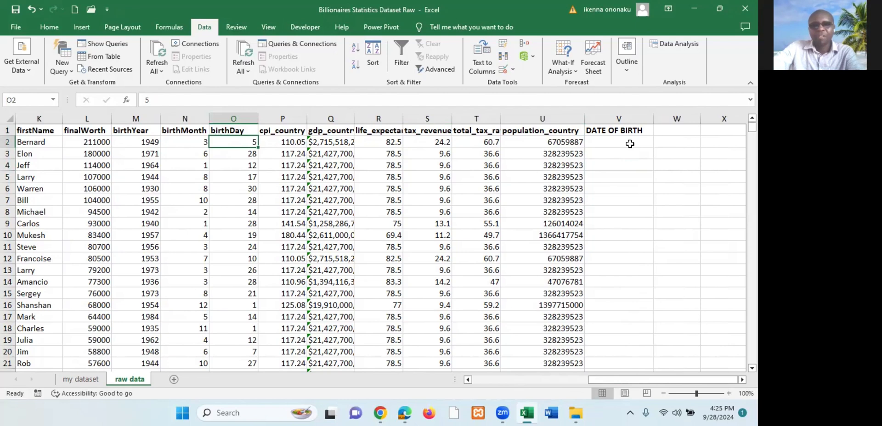
{"action": "left_click", "coordinate": [629, 143]}
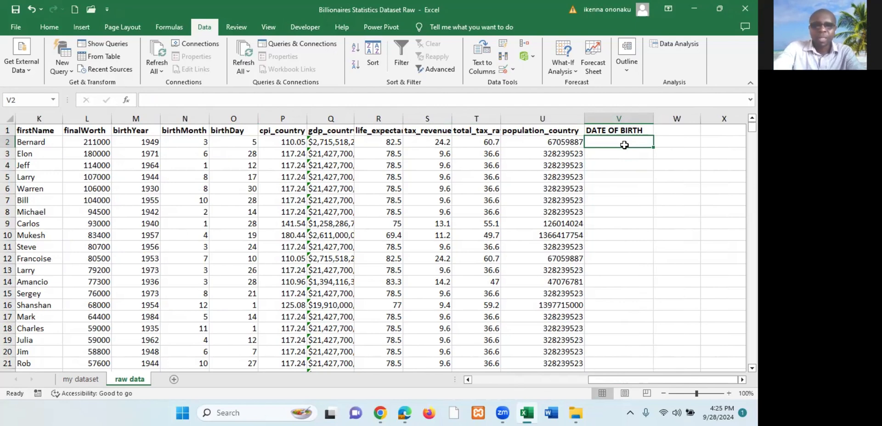
{"action": "type", "text": "="}
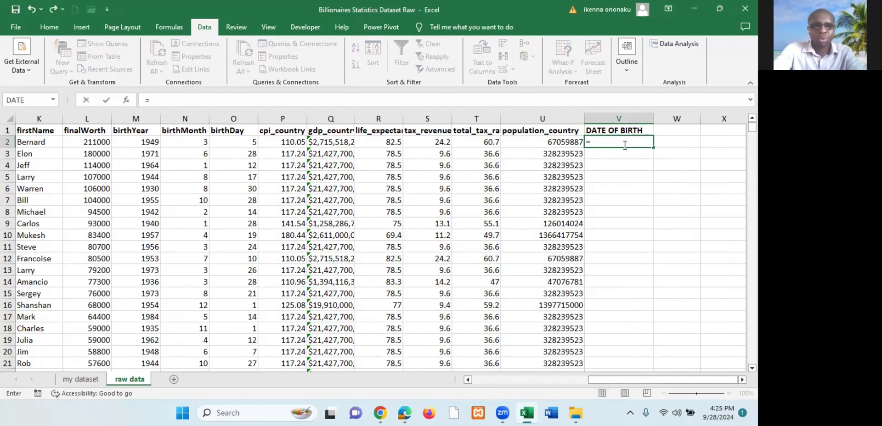
{"action": "type", "text": "DATE"}
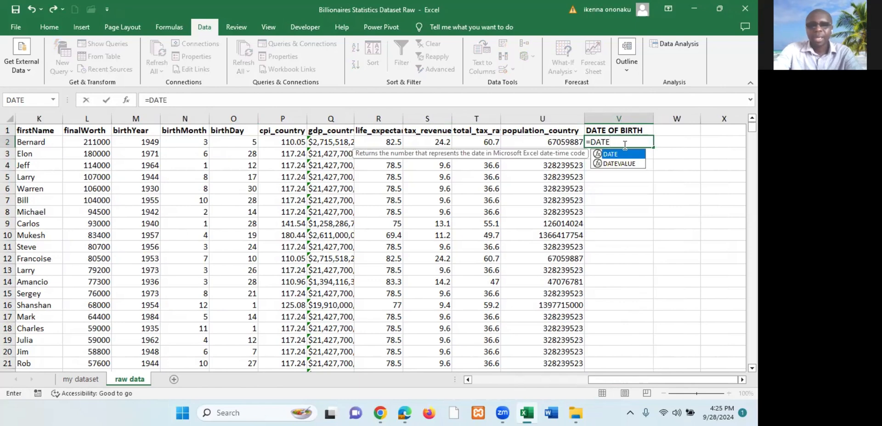
{"action": "type", "text": "("}
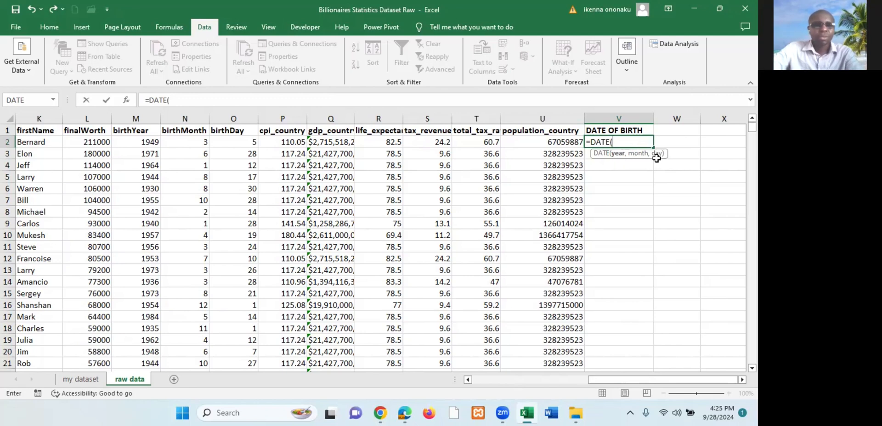
{"action": "left_click", "coordinate": [143, 143]}
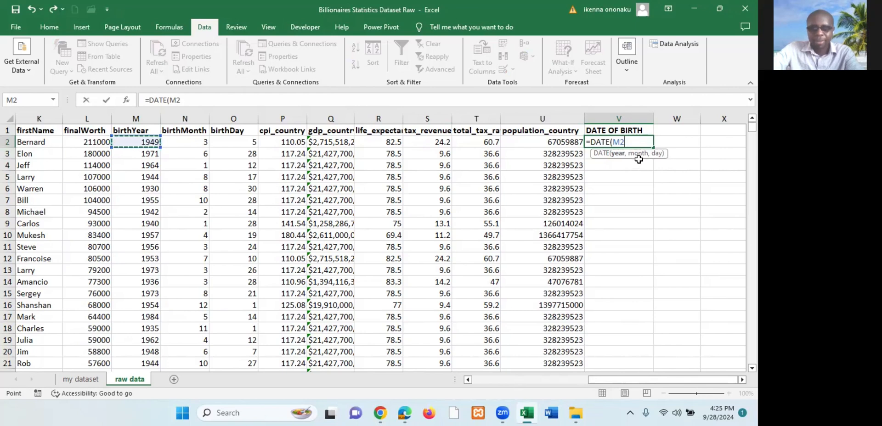
{"action": "type", "text": ","}
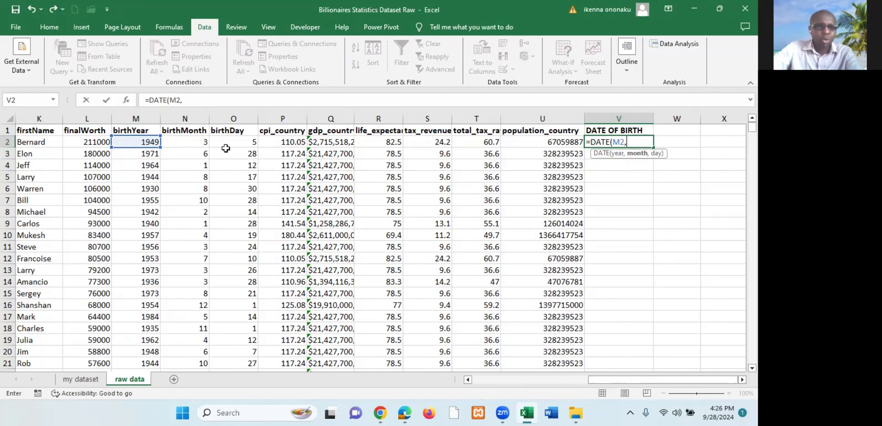
{"action": "left_click", "coordinate": [196, 143]}
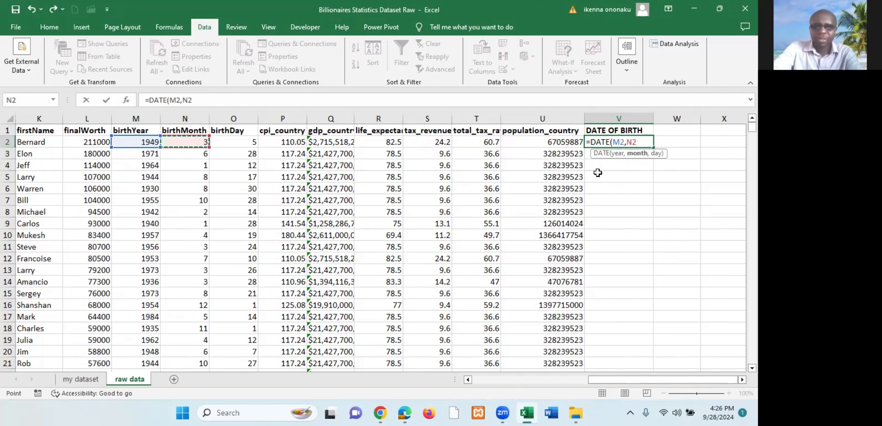
{"action": "type", "text": ","}
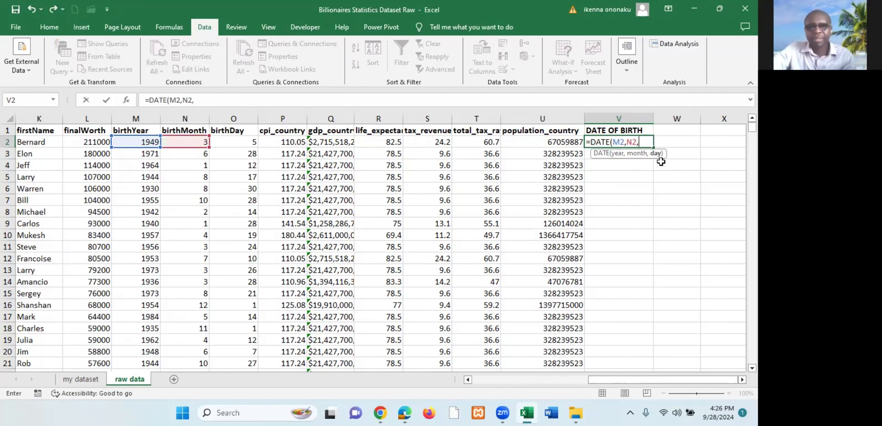
{"action": "left_click", "coordinate": [246, 142]}
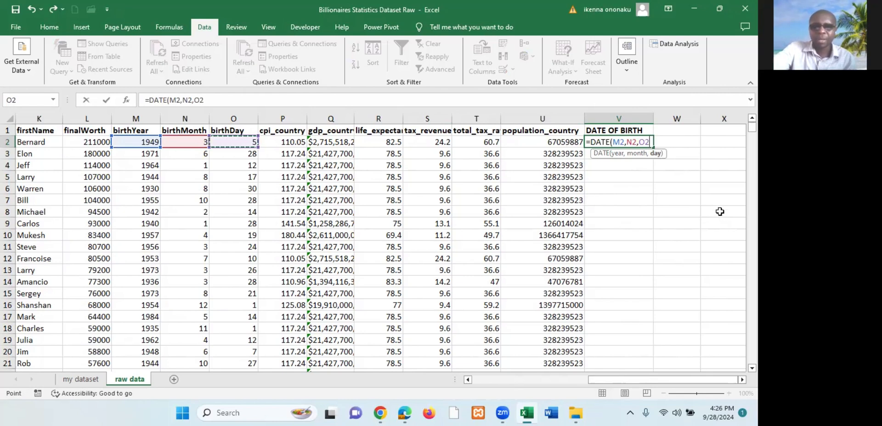
{"action": "type", "text": ")"}
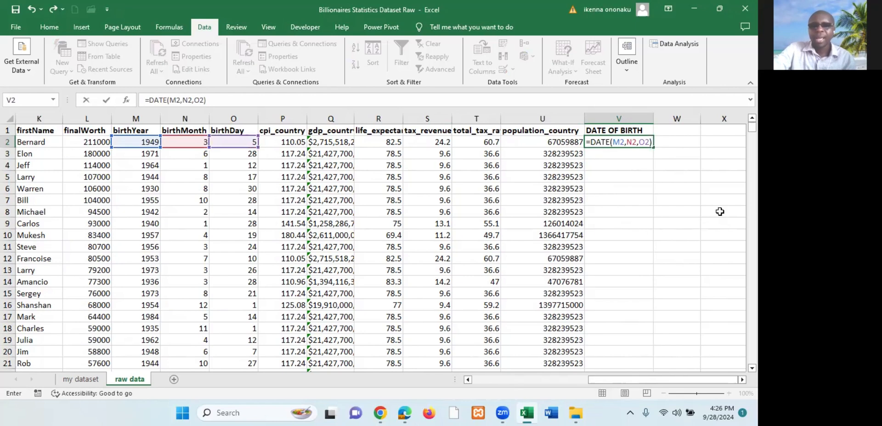
{"action": "key", "text": "Return"}
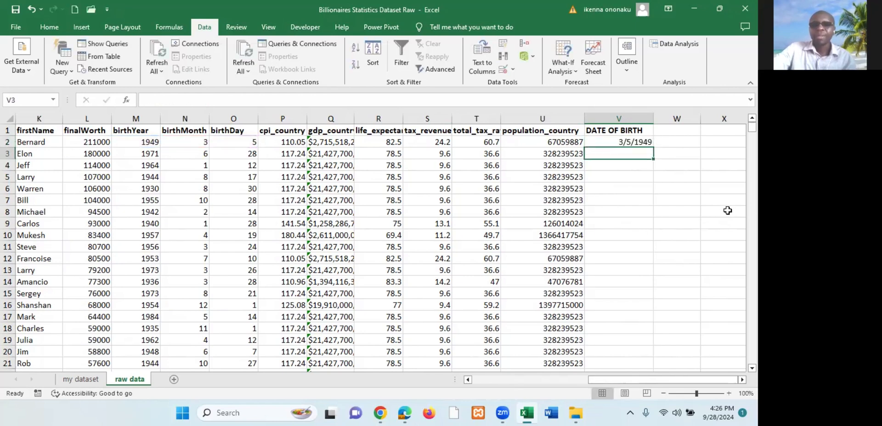
{"action": "left_click", "coordinate": [636, 141]}
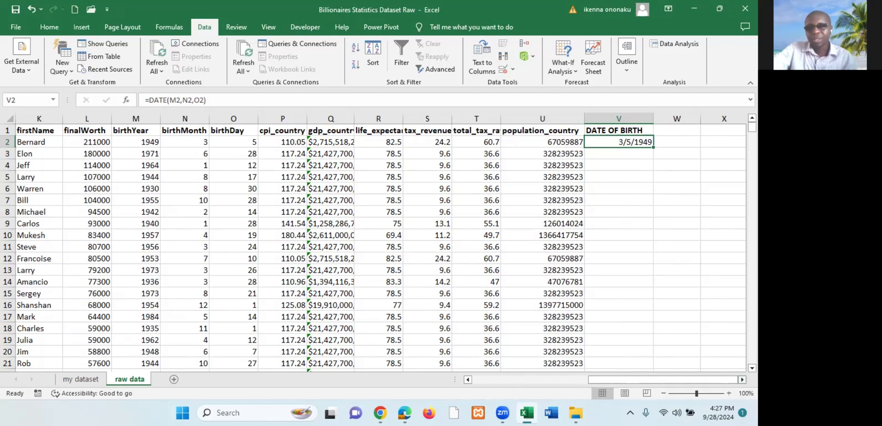
- Try the sample date 10/1/1960 in X2, with column X slightly widened, and delete the entry again
{"action": "scroll", "coordinate": [381, 244], "scroll_direction": "right", "scroll_amount": 2}
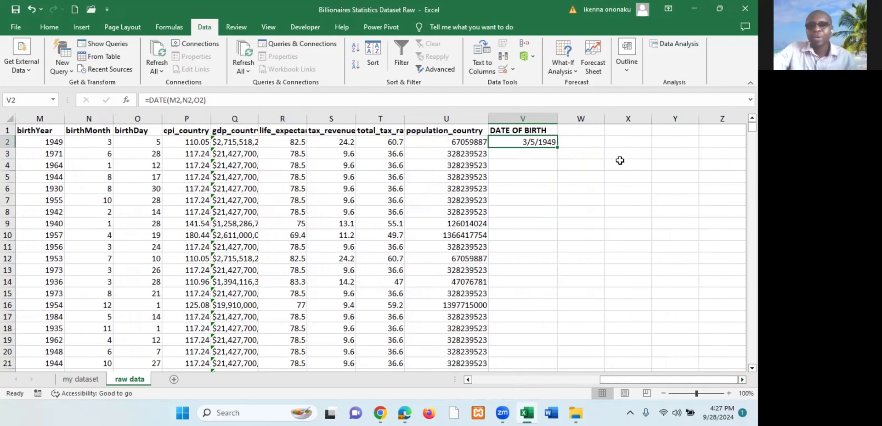
{"action": "scroll", "coordinate": [608, 167], "scroll_direction": "up", "scroll_amount": 1}
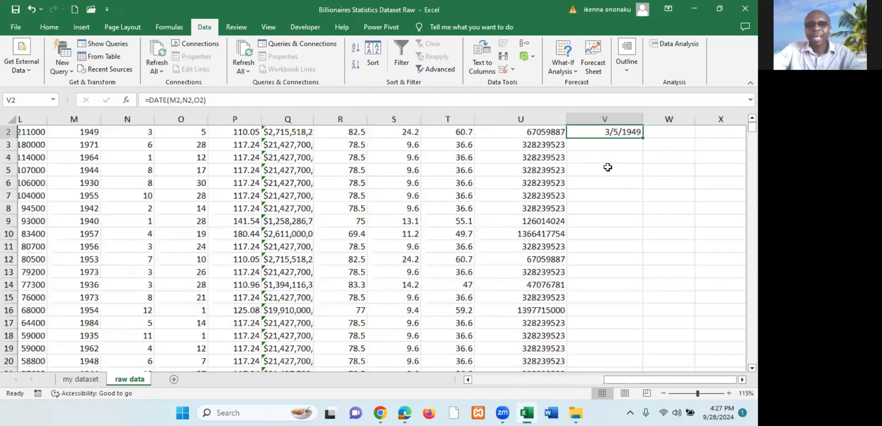
{"action": "scroll", "coordinate": [608, 168], "scroll_direction": "up", "scroll_amount": 1}
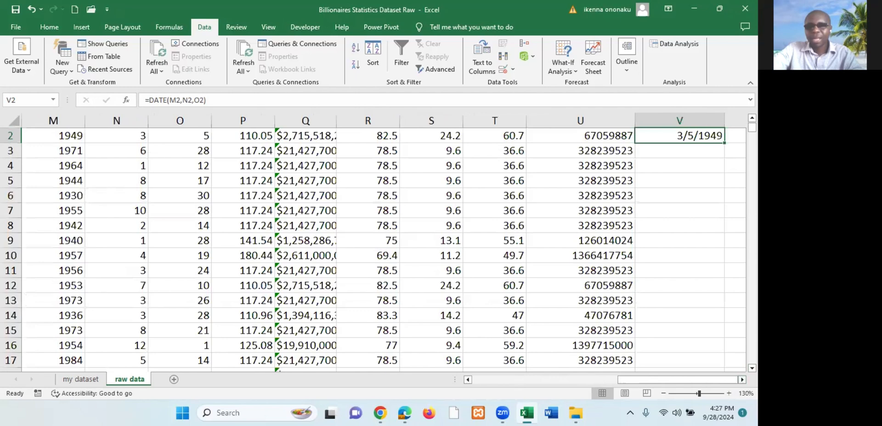
{"action": "scroll", "coordinate": [384, 243], "scroll_direction": "right", "scroll_amount": 2}
{"action": "left_click", "coordinate": [742, 379]}
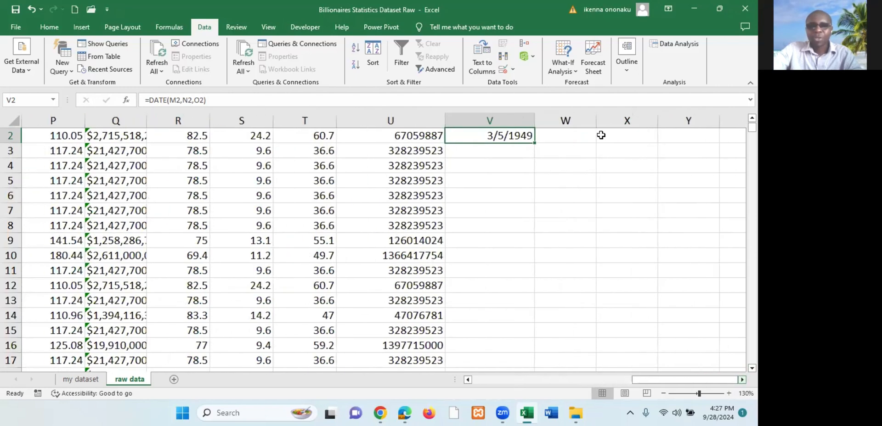
{"action": "left_click", "coordinate": [602, 135]}
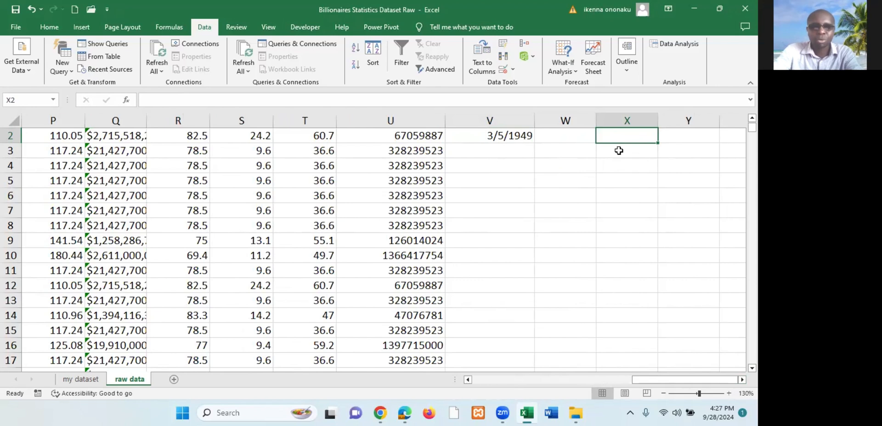
{"action": "type", "text": "10"}
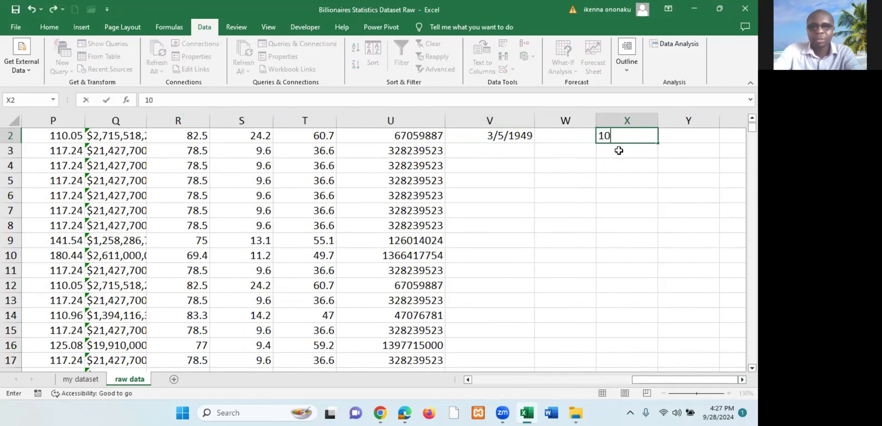
{"action": "type", "text": "/"}
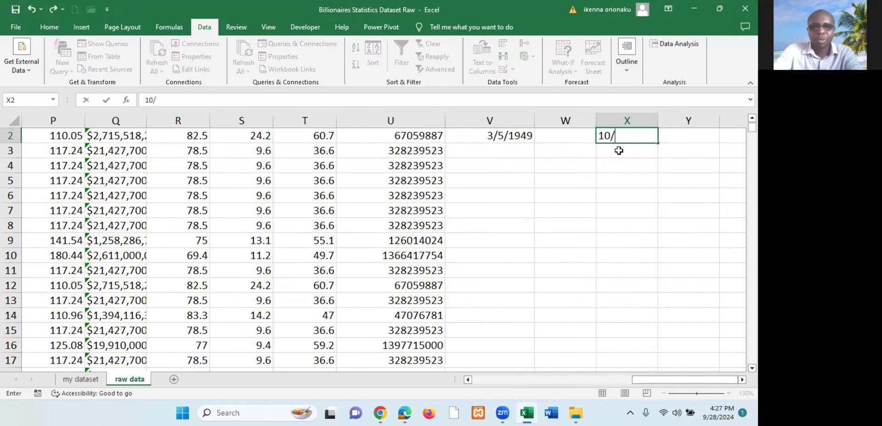
{"action": "type", "text": "1"}
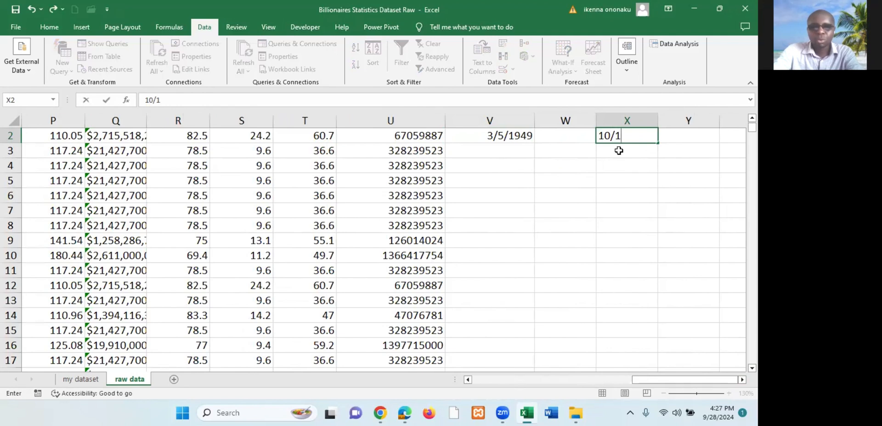
{"action": "type", "text": "/19"}
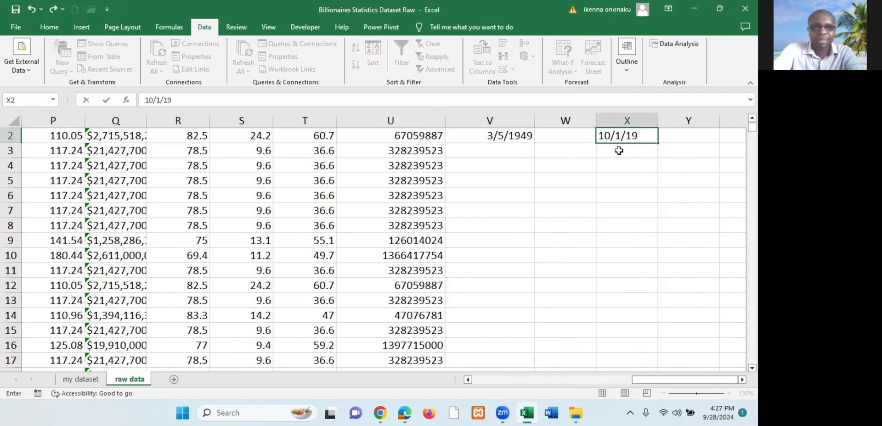
{"action": "type", "text": "60"}
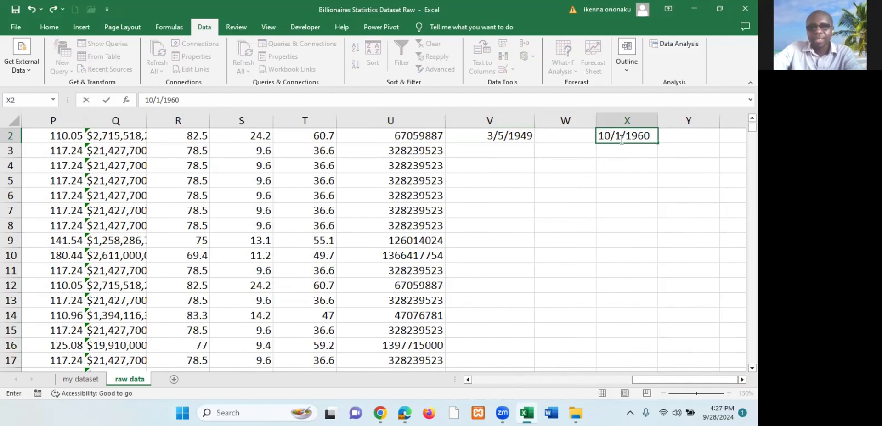
{"action": "key", "text": "Return"}
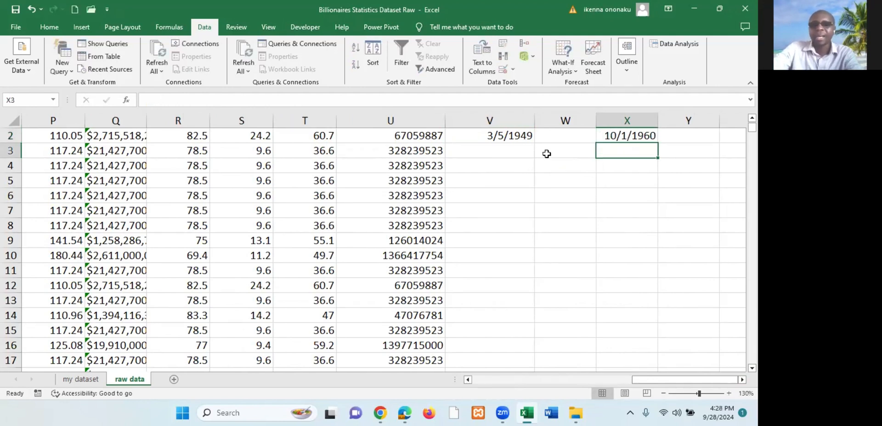
{"action": "left_click_drag", "start_coordinate": [658, 123], "coordinate": [668, 123]}
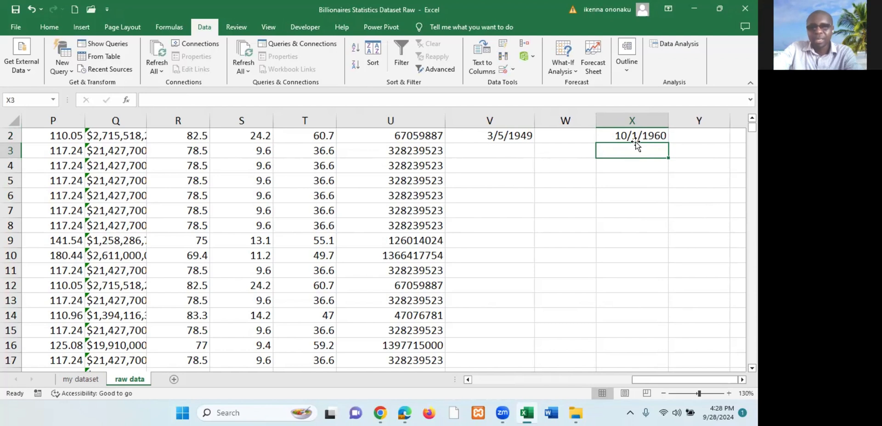
{"action": "left_click", "coordinate": [647, 137]}
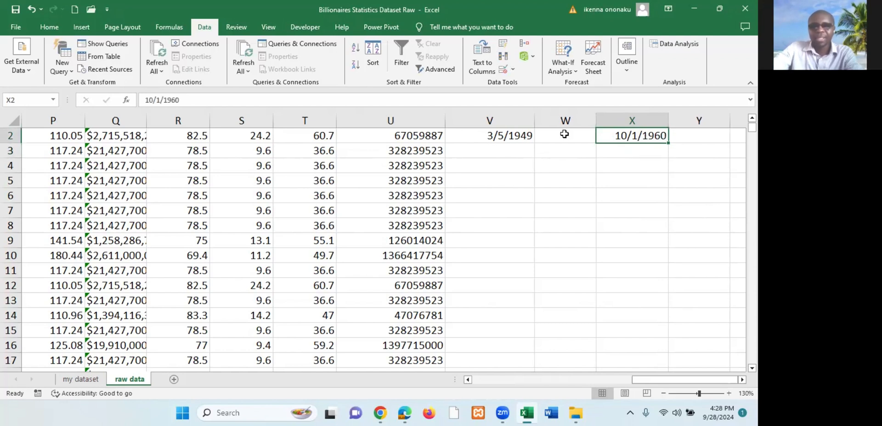
{"action": "key", "text": "Delete"}
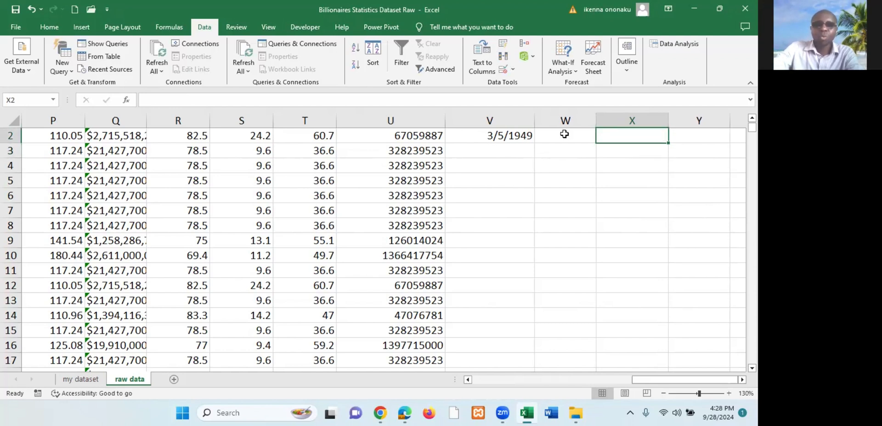
- Fill the DATE formula from V2 down to V8 and undo the fill
{"action": "left_click", "coordinate": [511, 134]}
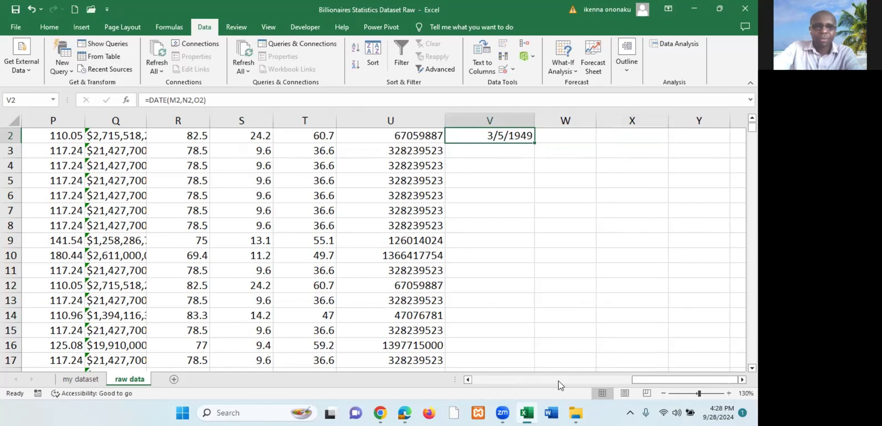
{"action": "left_click_drag", "start_coordinate": [660, 384], "coordinate": [629, 385]}
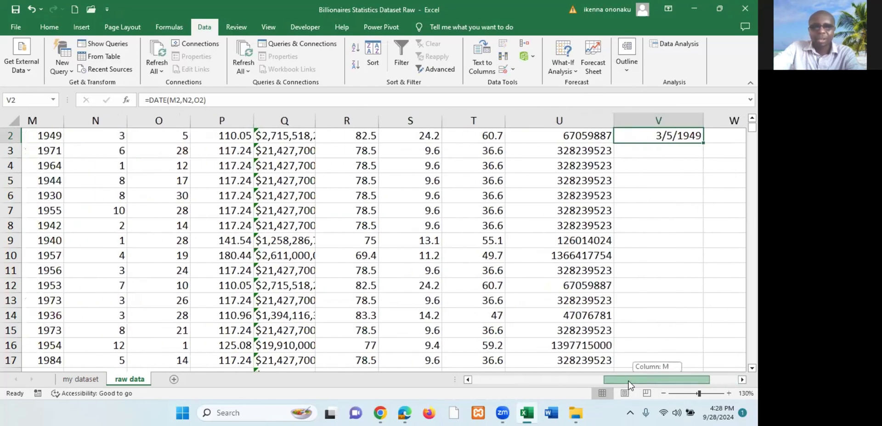
{"action": "scroll", "coordinate": [604, 157], "scroll_direction": "up", "scroll_amount": 1}
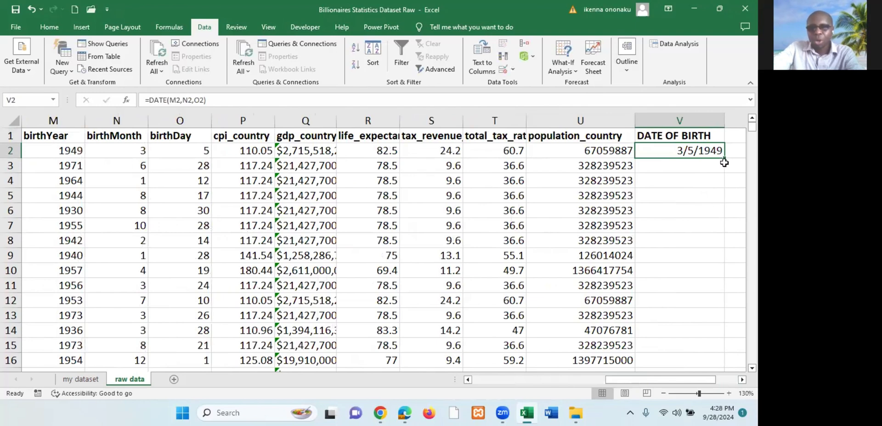
{"action": "left_click_drag", "start_coordinate": [724, 159], "coordinate": [723, 250]}
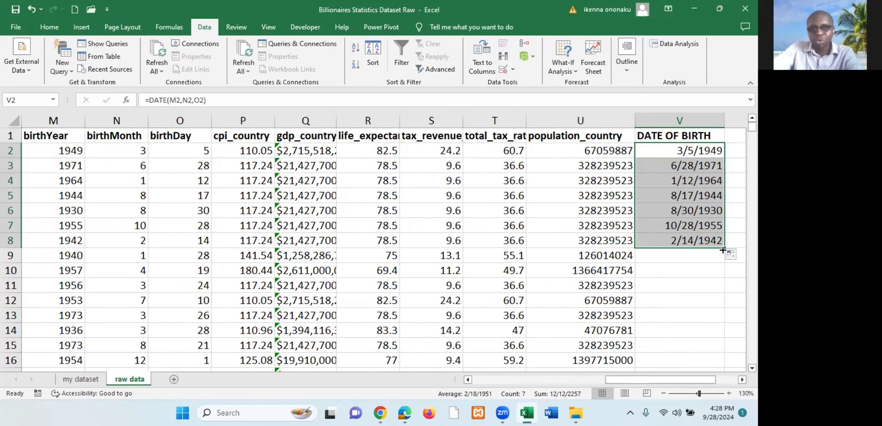
{"action": "key", "text": "ctrl+z"}
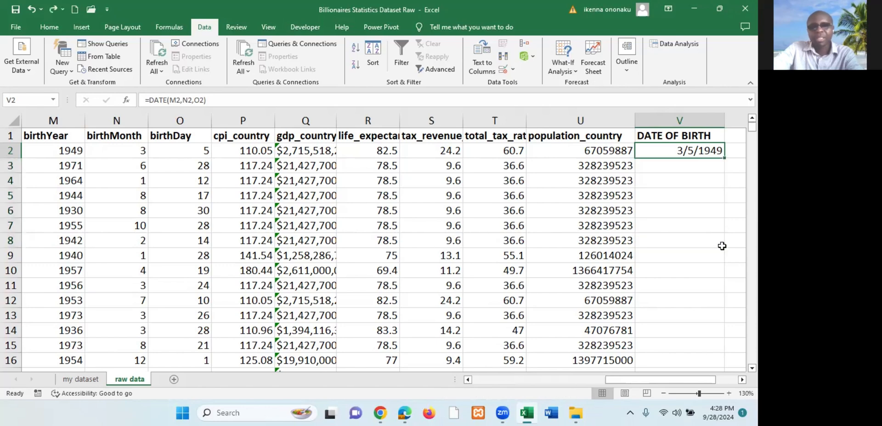
- Fill the DATE formula from V2 down to the last record and check the resulting dates
{"action": "double_click", "coordinate": [725, 159]}
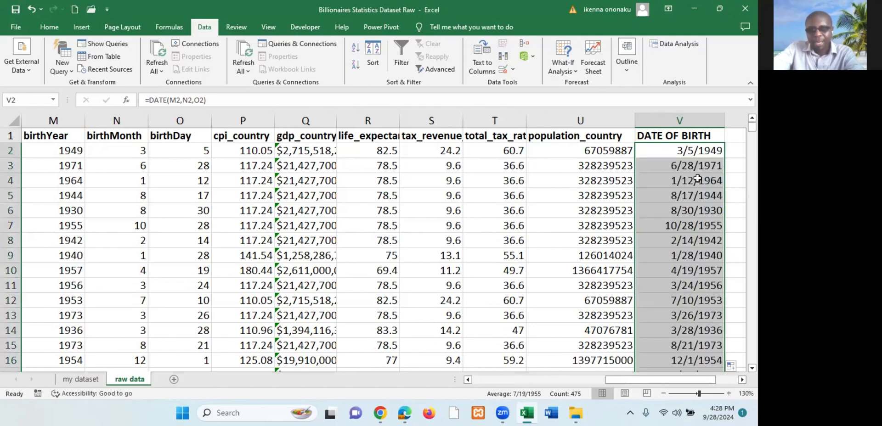
{"action": "scroll", "coordinate": [697, 188], "scroll_direction": "down", "scroll_amount": 11}
{"action": "scroll", "coordinate": [697, 188], "scroll_direction": "down", "scroll_amount": 20}
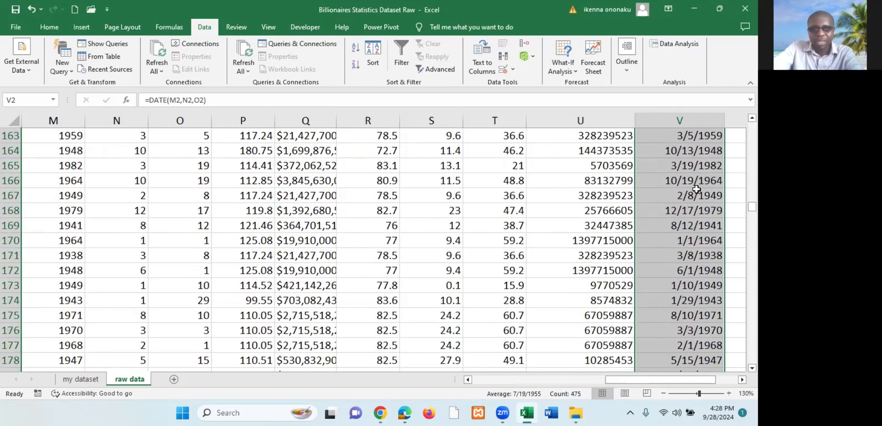
{"action": "scroll", "coordinate": [697, 184], "scroll_direction": "up", "scroll_amount": 20}
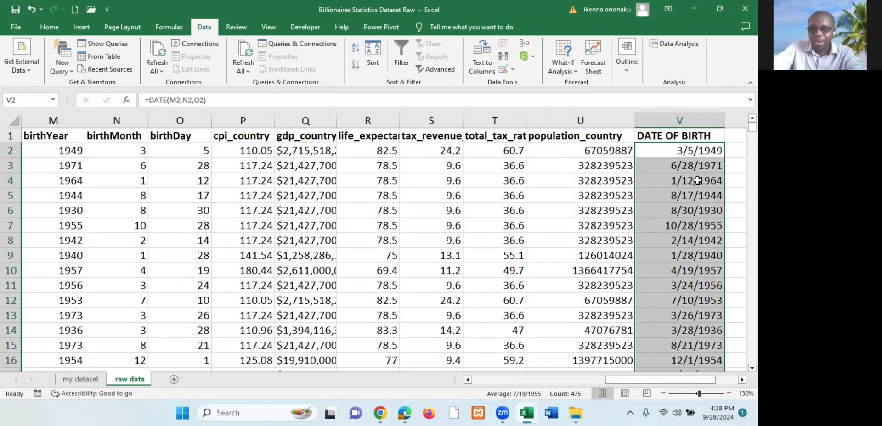
{"action": "left_click", "coordinate": [697, 187]}
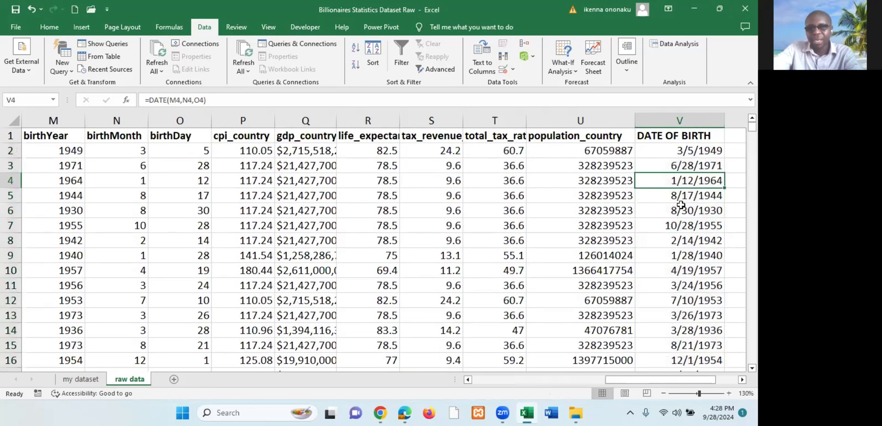
- Clear the entire contents of column V, including its header and all date formulas
{"action": "left_click", "coordinate": [687, 118]}
{"action": "key", "text": "Delete"}
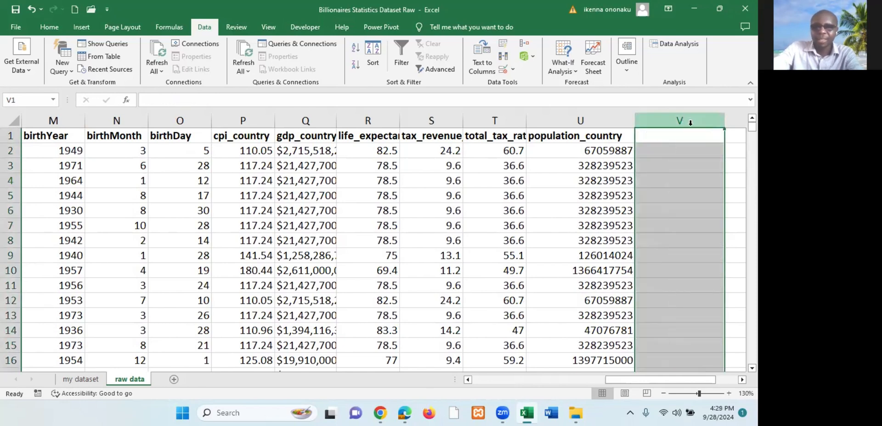
{"action": "left_click", "coordinate": [696, 150]}
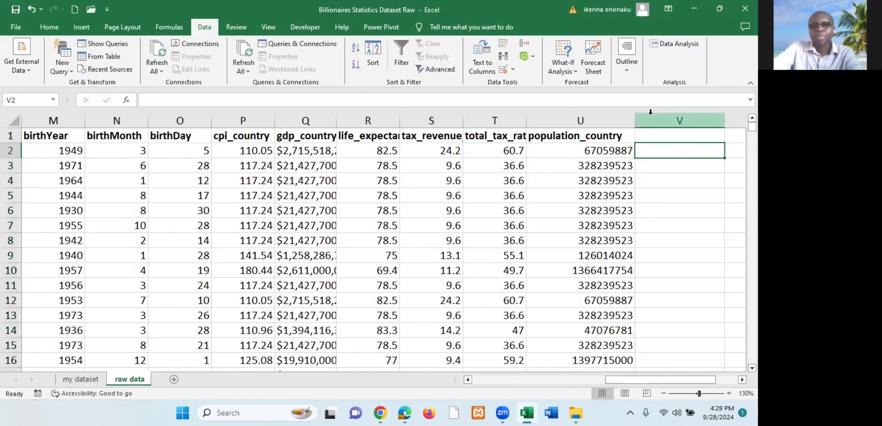
- Enter the header DATE OF BIRTH in V1
{"action": "left_click", "coordinate": [678, 135]}
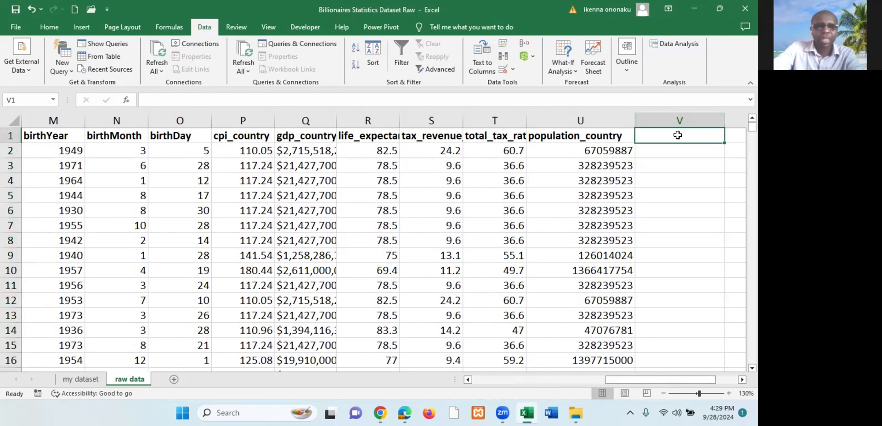
{"action": "type", "text": "DATE "}
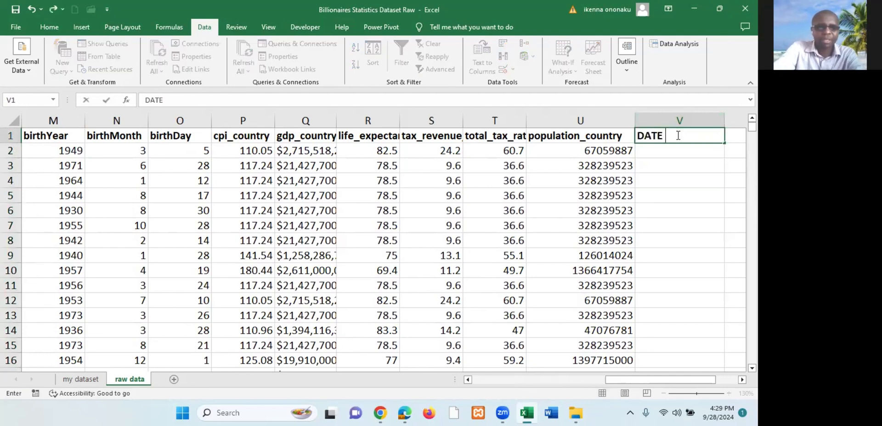
{"action": "type", "text": "OF B"}
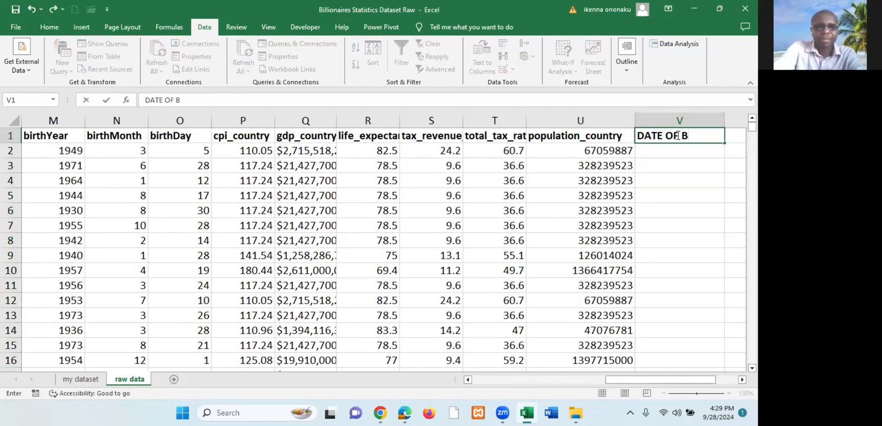
{"action": "type", "text": "IRTH"}
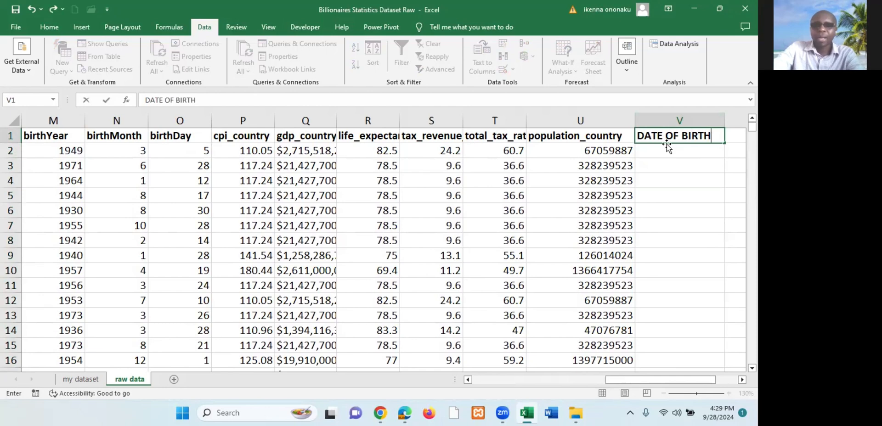
{"action": "key", "text": "Return"}
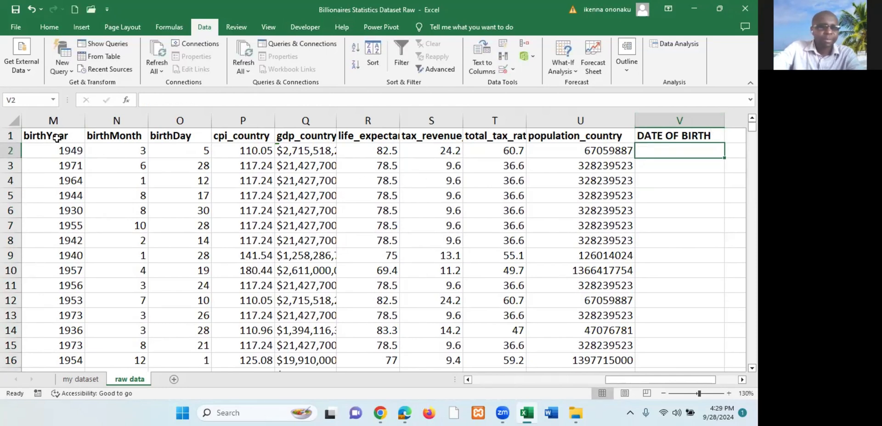
- Enter the formula =DATE(M2,N2,O2) in V2 to combine birthYear, birthMonth and birthDay into one date
{"action": "left_click", "coordinate": [54, 120]}
{"action": "left_click_drag", "start_coordinate": [57, 119], "coordinate": [207, 120]}
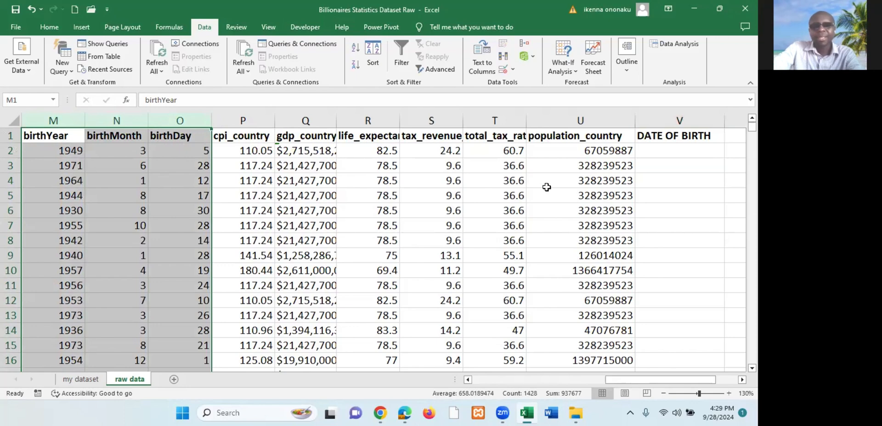
{"action": "left_click", "coordinate": [664, 150]}
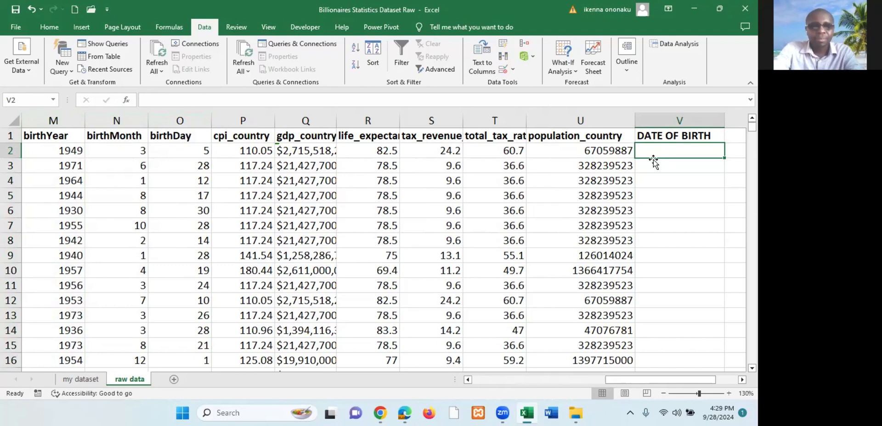
{"action": "type", "text": "=DATE"}
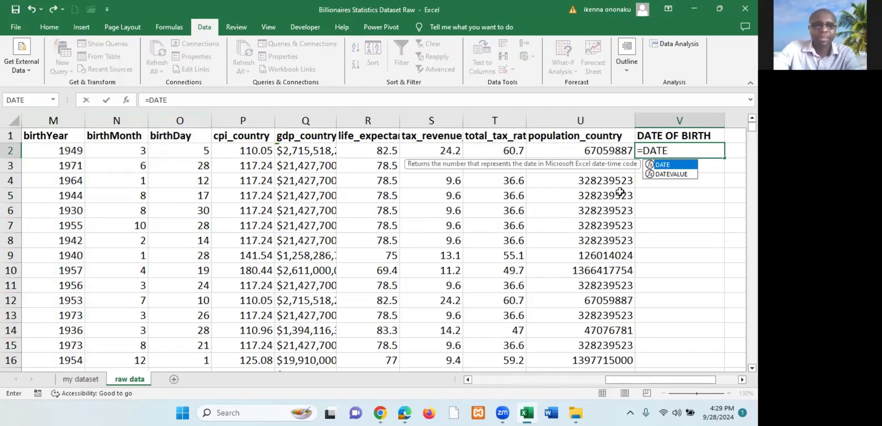
{"action": "type", "text": "("}
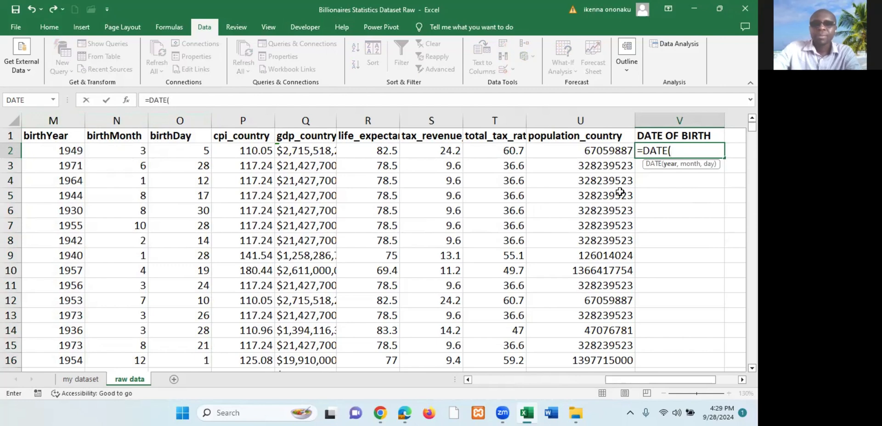
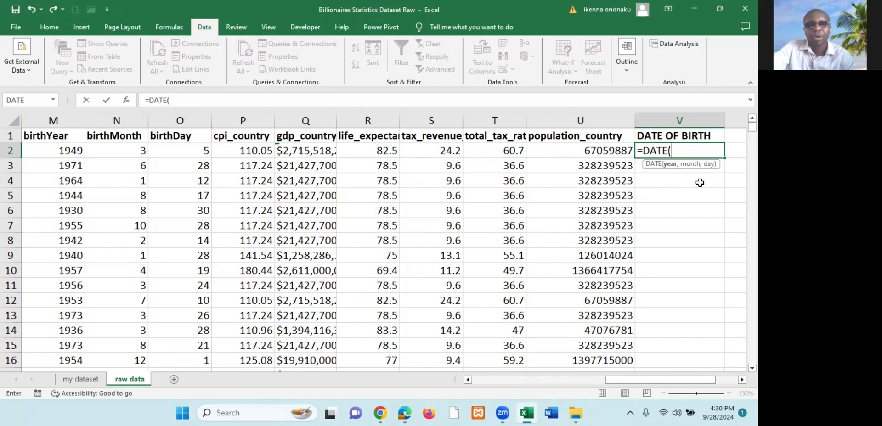
{"action": "left_click", "coordinate": [69, 149]}
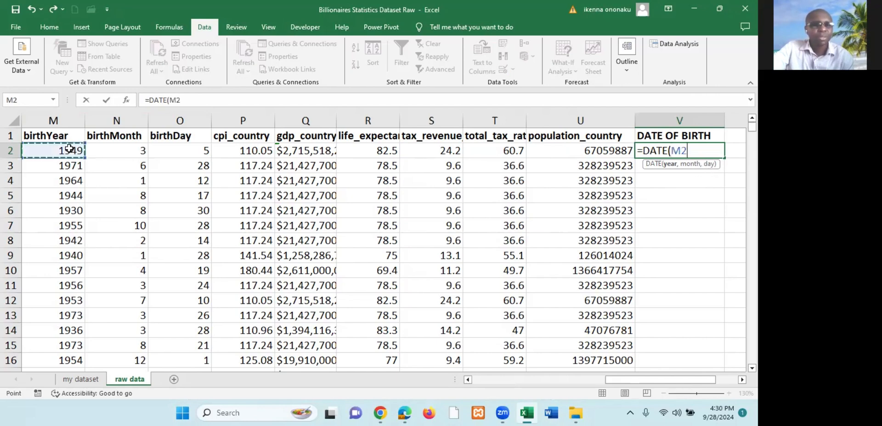
{"action": "type", "text": ","}
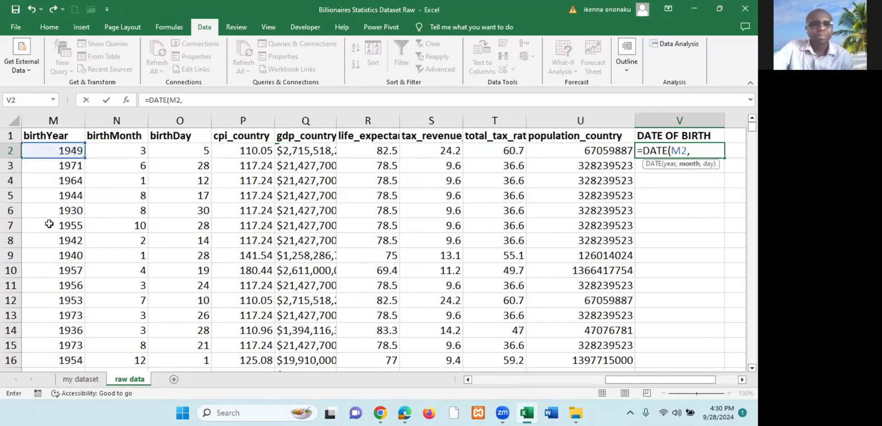
{"action": "left_click", "coordinate": [114, 150]}
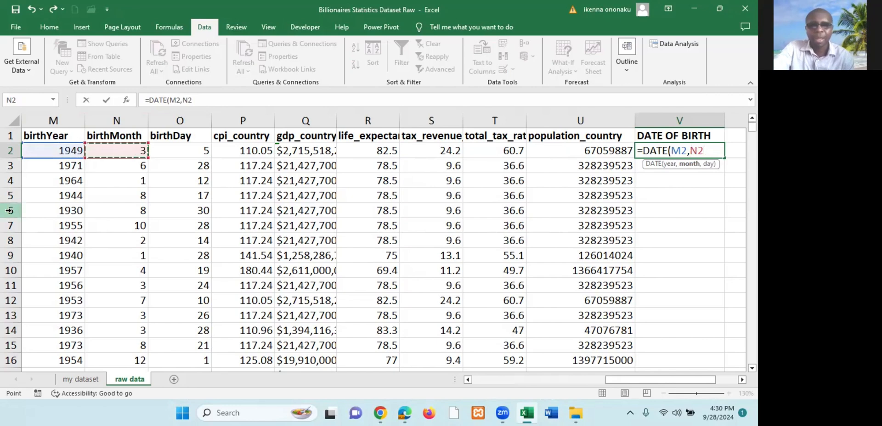
{"action": "type", "text": ","}
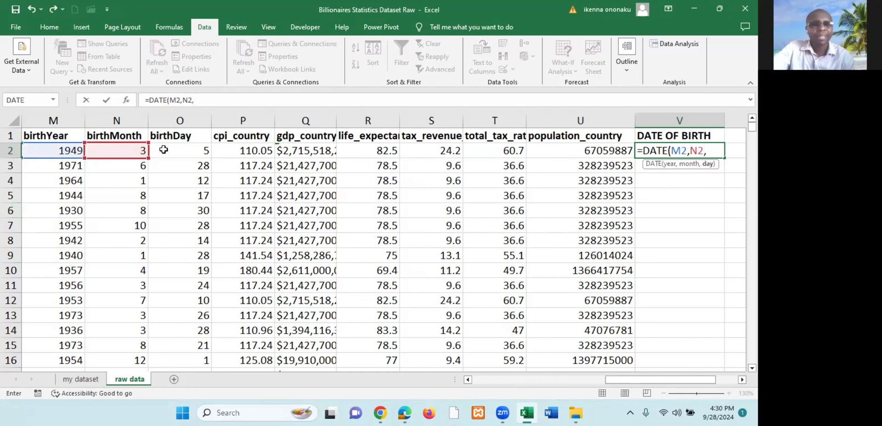
{"action": "left_click", "coordinate": [180, 150]}
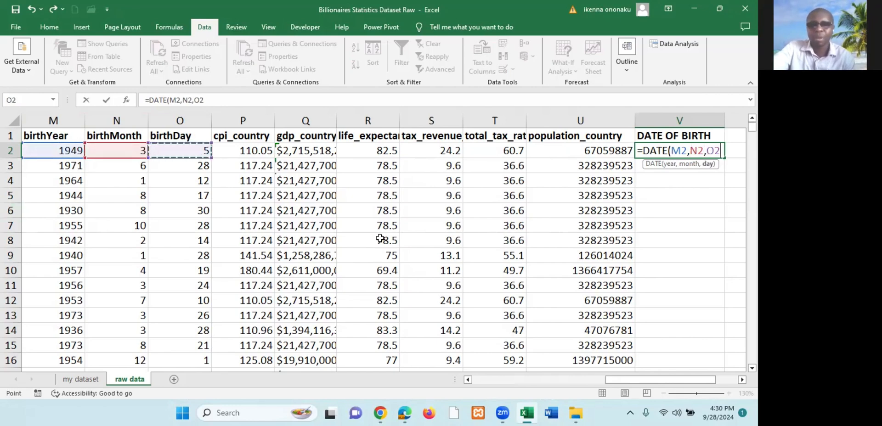
{"action": "type", "text": ")"}
{"action": "key", "text": "Return"}
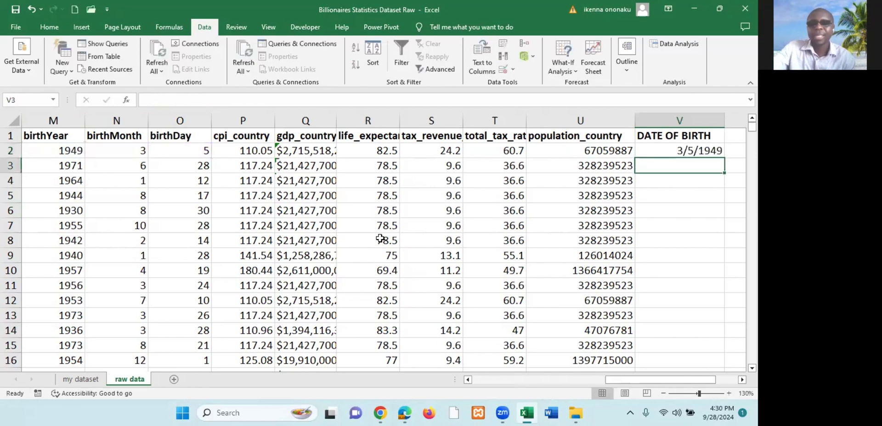
- Fill the DATE formula from V2 down to the last record and slightly widen the population_country column
{"action": "left_click", "coordinate": [704, 147]}
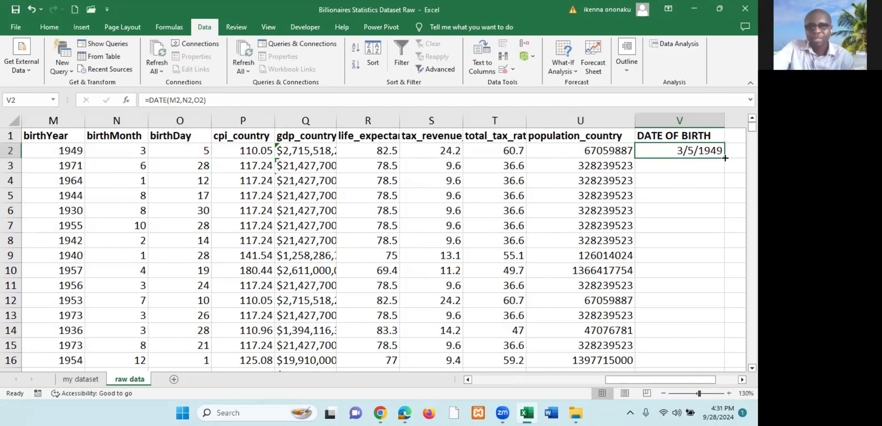
{"action": "double_click", "coordinate": [724, 158]}
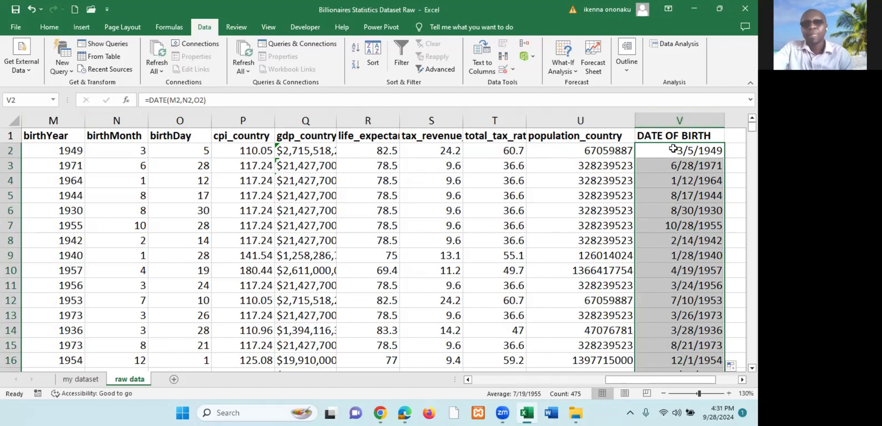
{"action": "left_click", "coordinate": [597, 180]}
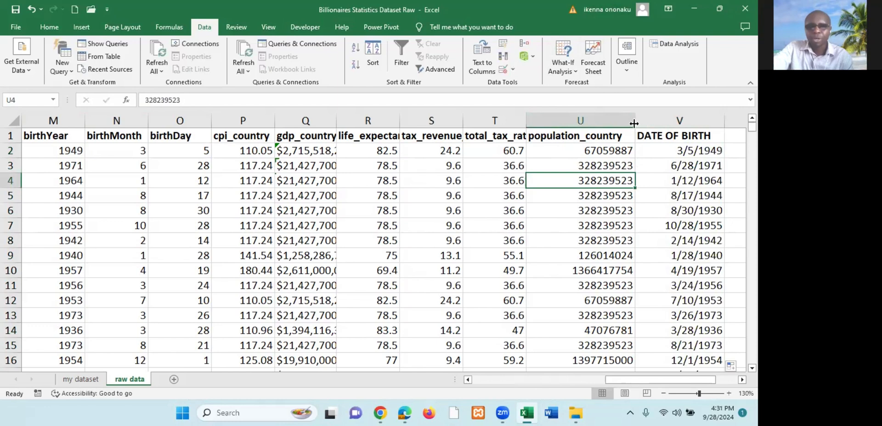
{"action": "left_click_drag", "start_coordinate": [634, 123], "coordinate": [644, 123]}
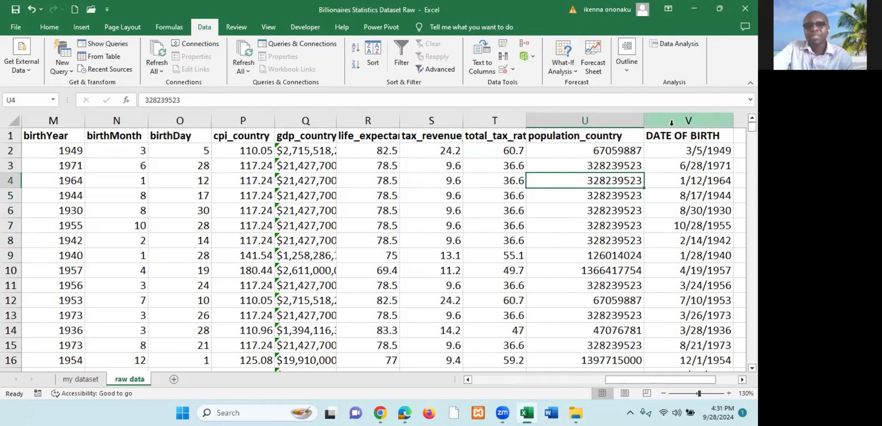
- Insert a blank column between population_country and DATE OF BIRTH
{"action": "left_click", "coordinate": [696, 120]}
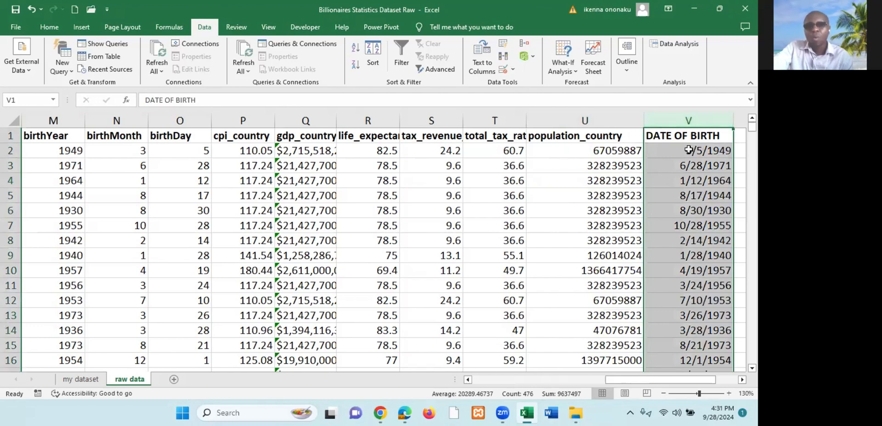
{"action": "right_click", "coordinate": [679, 121]}
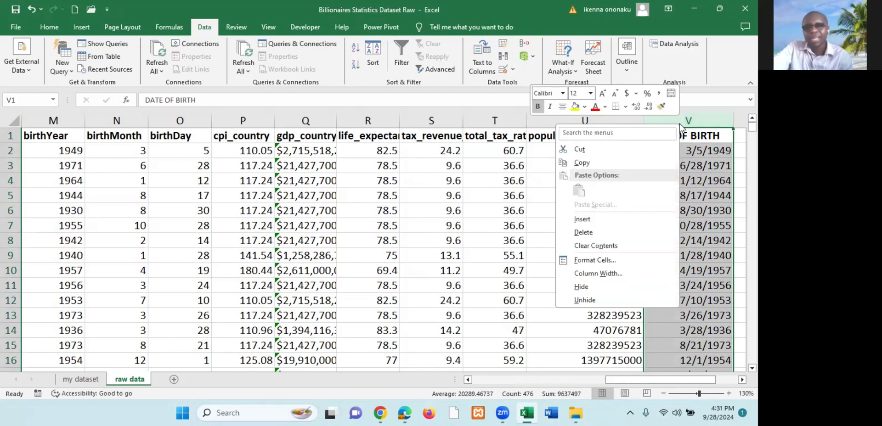
{"action": "left_click", "coordinate": [603, 219]}
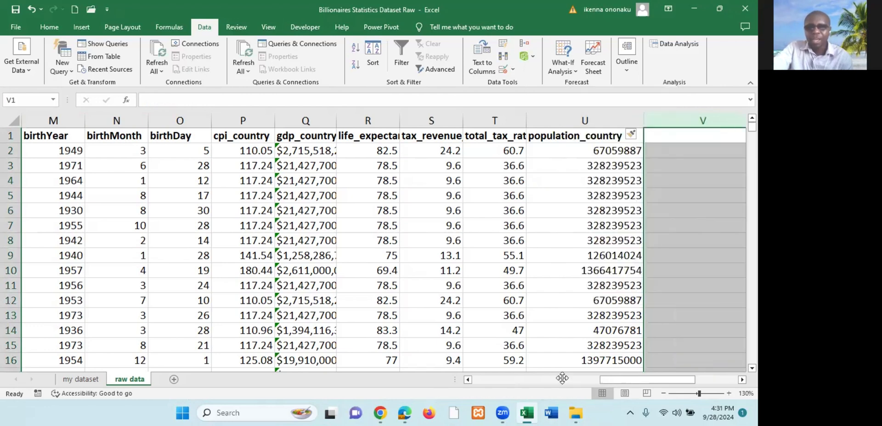
{"action": "scroll", "coordinate": [562, 378], "scroll_direction": "right", "scroll_amount": 3}
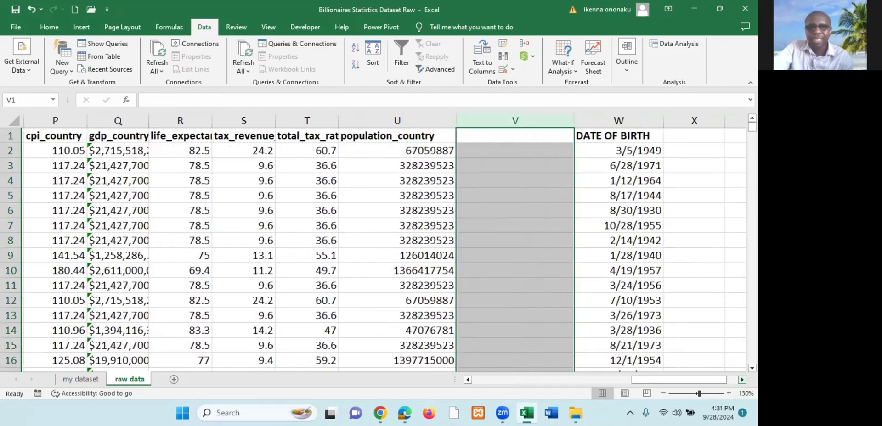
- Enter the header CURRENT DATE in V1 of the blank column
{"action": "left_click", "coordinate": [563, 137]}
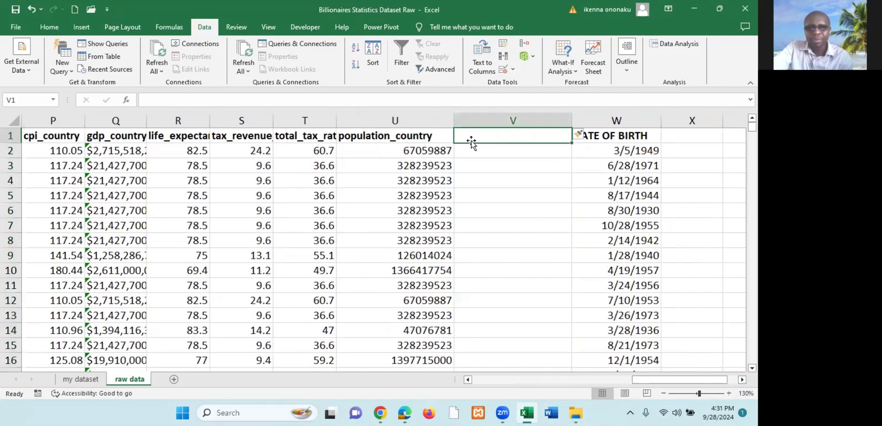
{"action": "left_click", "coordinate": [427, 135]}
{"action": "left_click", "coordinate": [601, 136]}
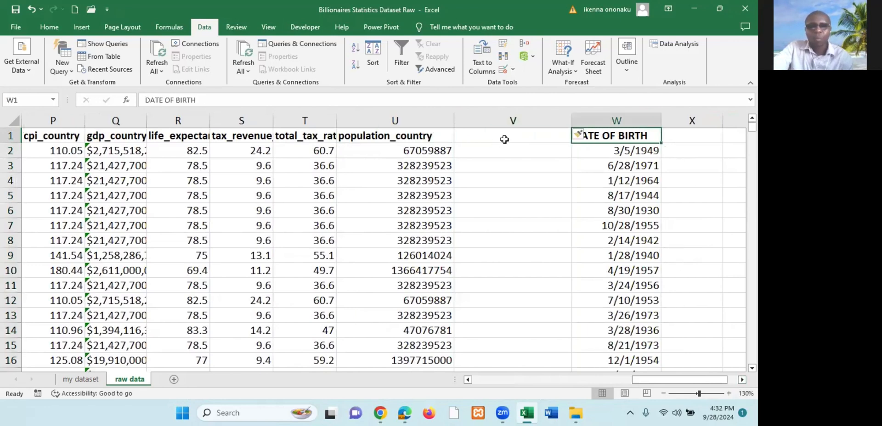
{"action": "left_click", "coordinate": [504, 138]}
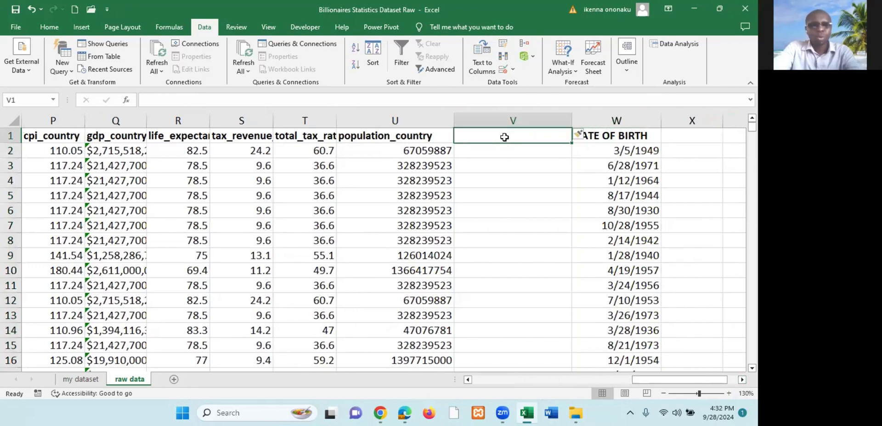
{"action": "type", "text": "CURR"}
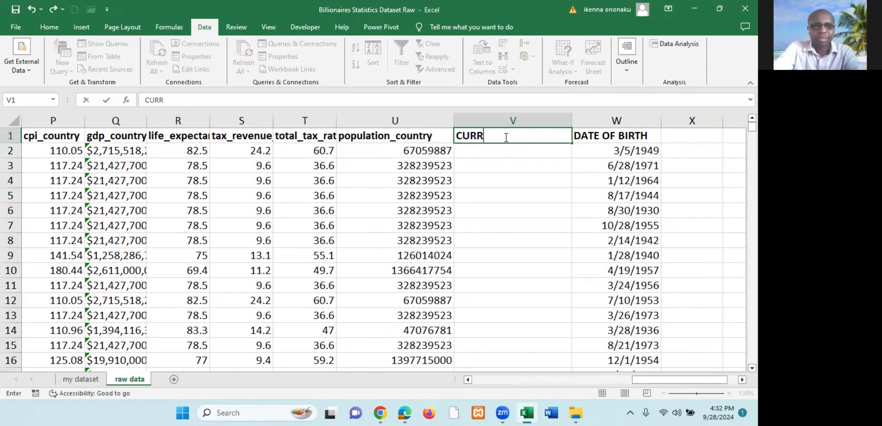
{"action": "type", "text": "ENT"}
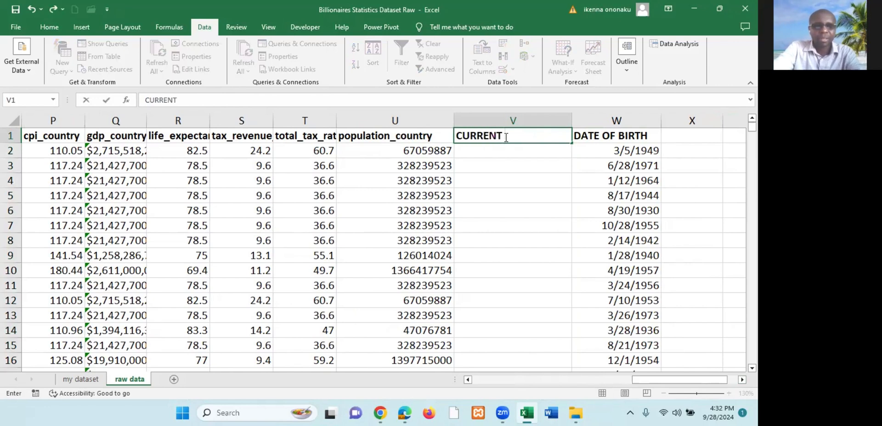
{"action": "type", "text": " DATE"}
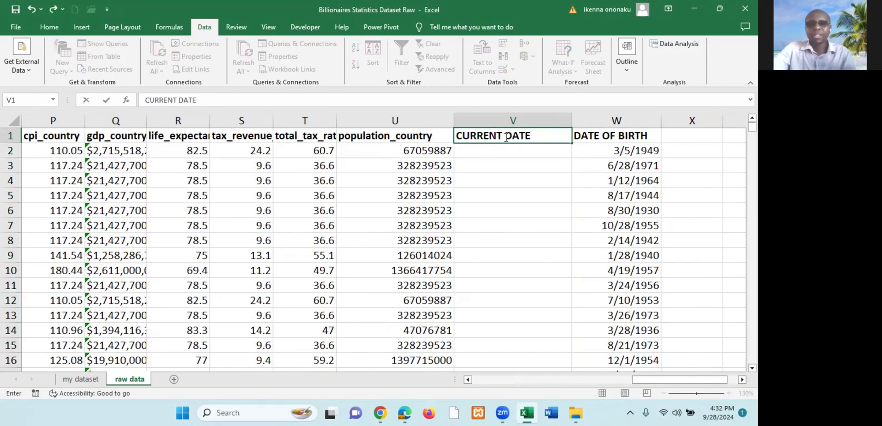
{"action": "key", "text": "Return"}
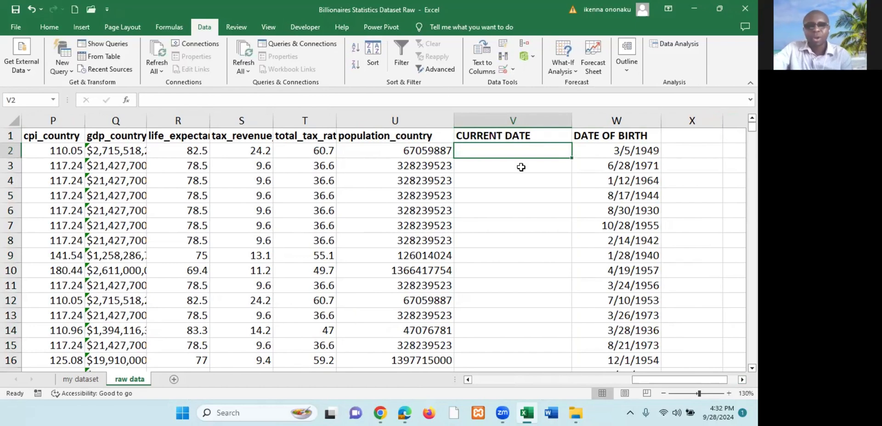
- Enter the header AGE in X1, beside the DATE OF BIRTH column
{"action": "left_click", "coordinate": [634, 154]}
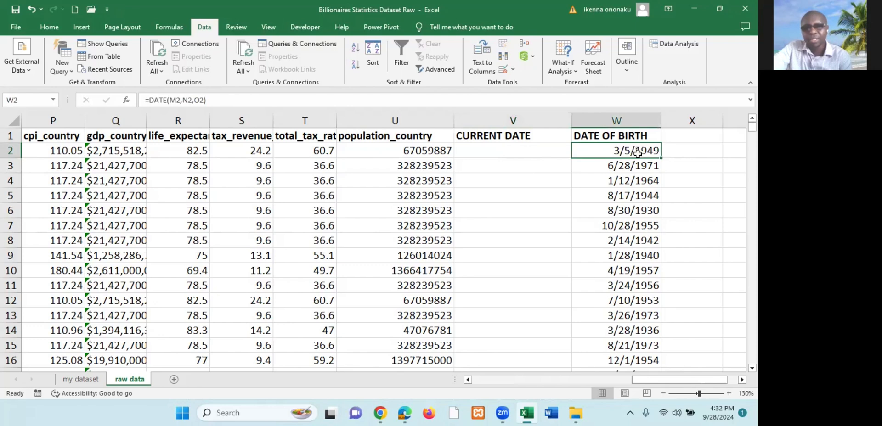
{"action": "left_click", "coordinate": [688, 136]}
{"action": "type", "text": "AGE"}
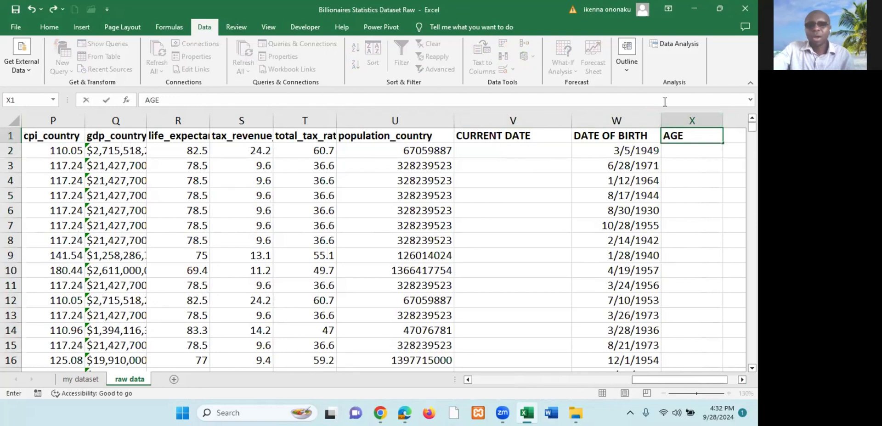
{"action": "key", "text": "Return"}
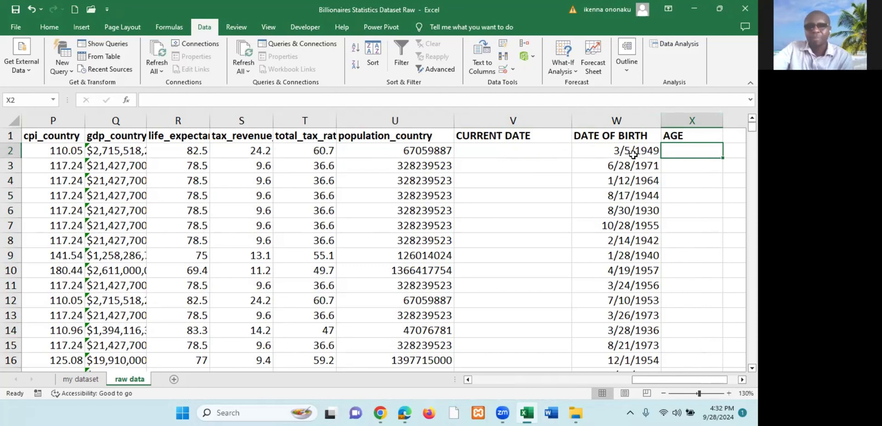
- Enter the date 9/28/2024 in V2 under the CURRENT DATE header
{"action": "left_click", "coordinate": [519, 155]}
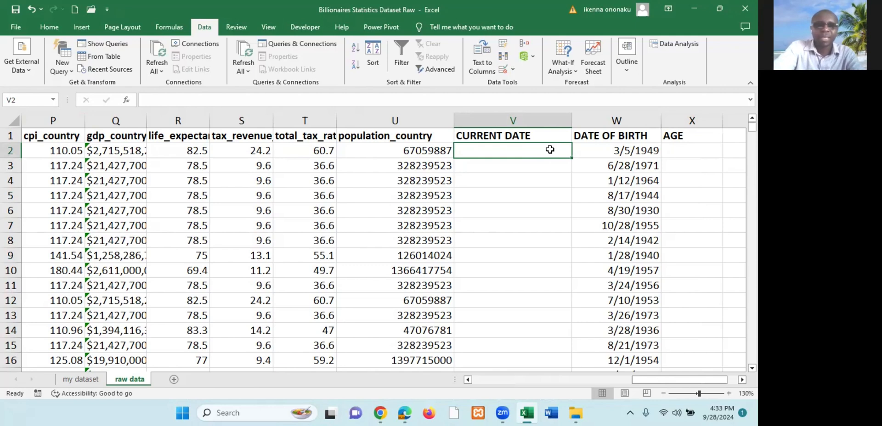
{"action": "type", "text": "9/2"}
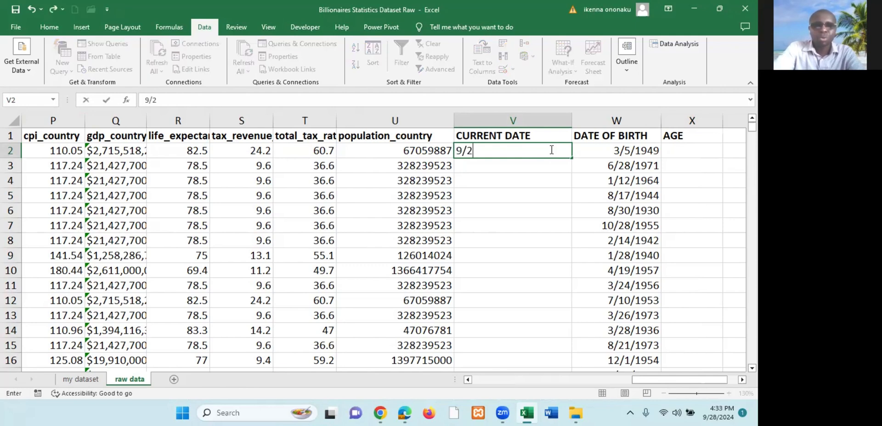
{"action": "type", "text": "8/"}
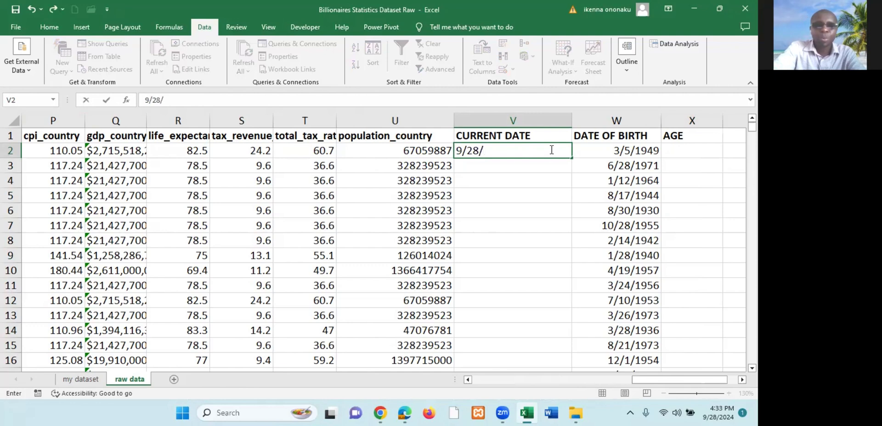
{"action": "type", "text": "2024"}
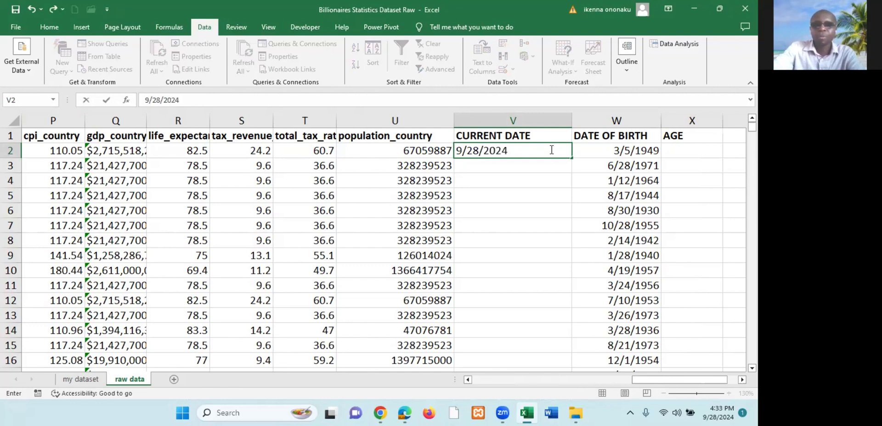
{"action": "key", "text": "Return"}
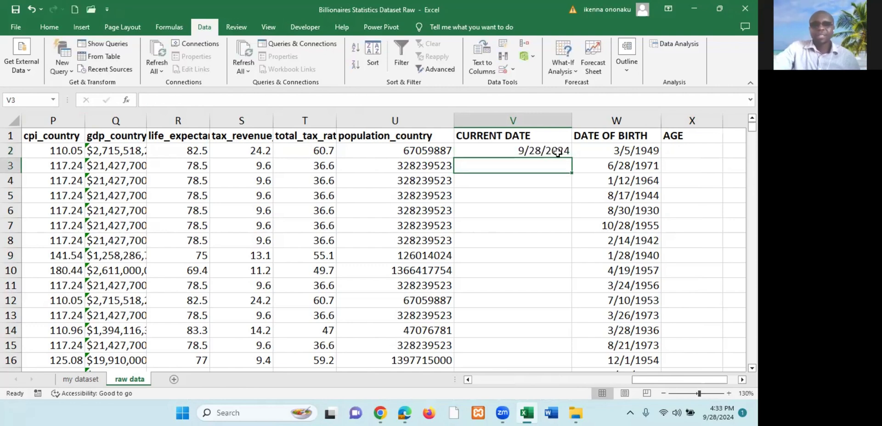
{"action": "left_click", "coordinate": [557, 150]}
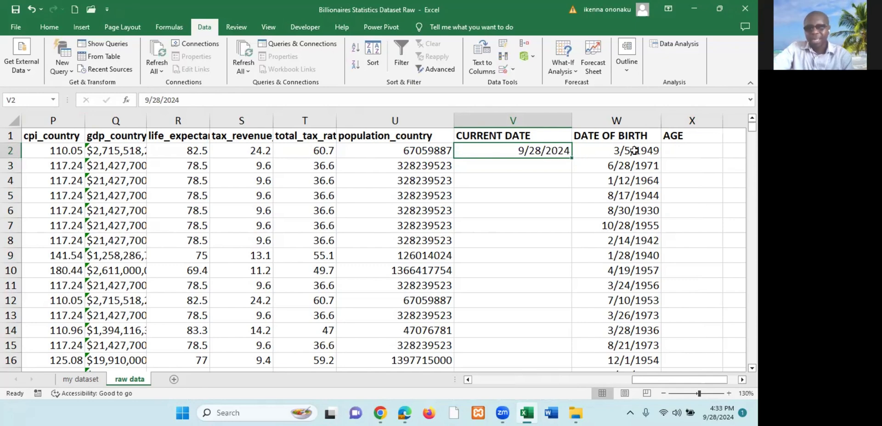
- Replace the fixed date in V2 under CURRENT DATE with the formula =TODAY()
{"action": "left_click", "coordinate": [691, 153]}
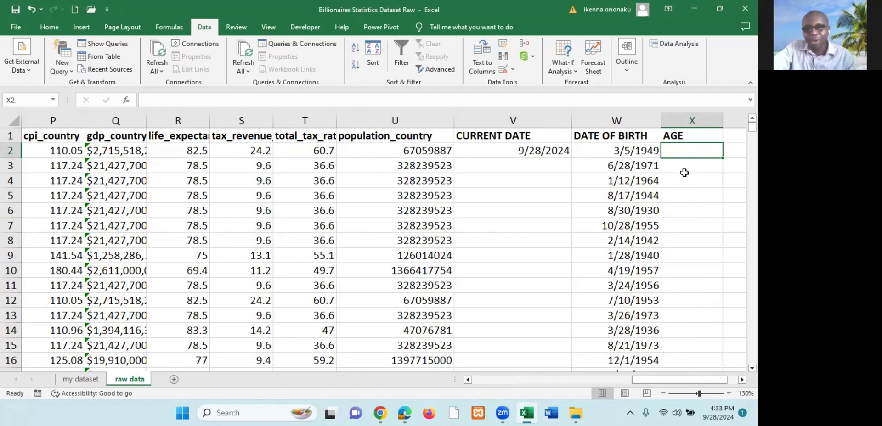
{"action": "left_click", "coordinate": [533, 153]}
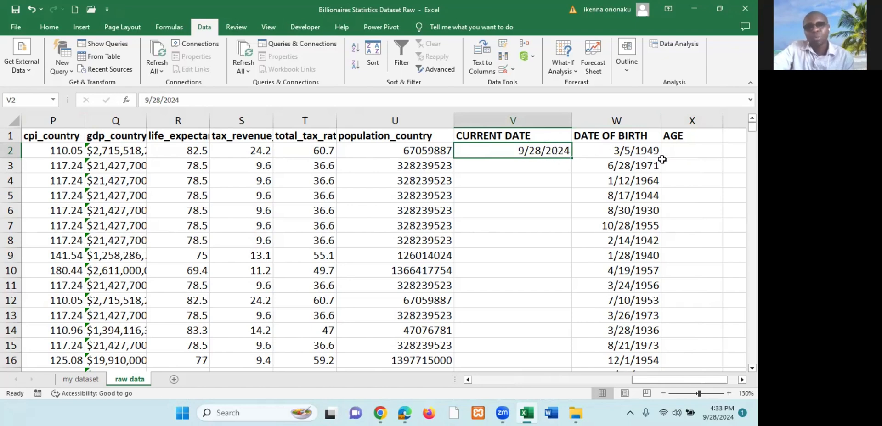
{"action": "key", "text": "Delete"}
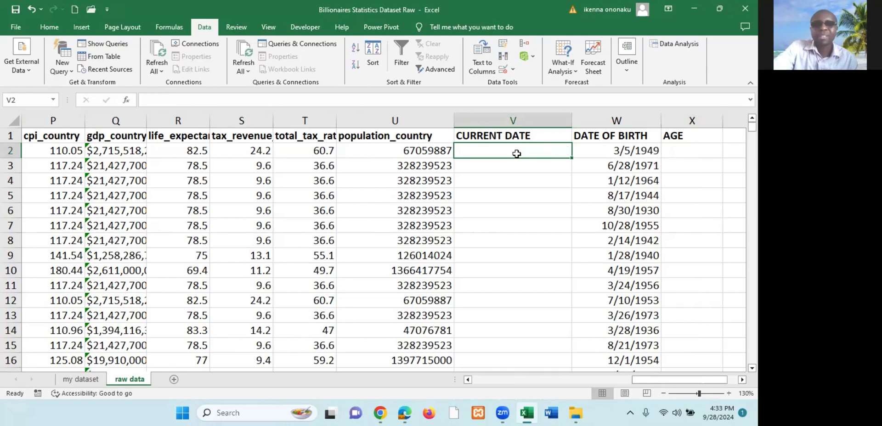
{"action": "left_click", "coordinate": [535, 180]}
{"action": "left_click", "coordinate": [534, 153]}
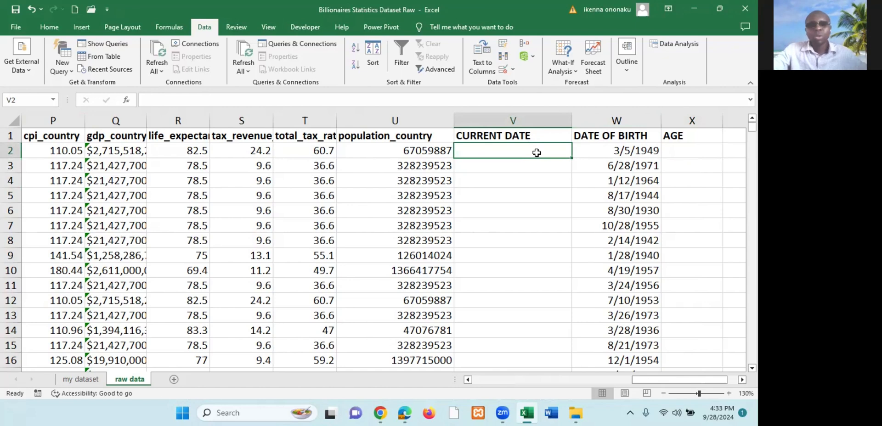
{"action": "type", "text": "=TODA"}
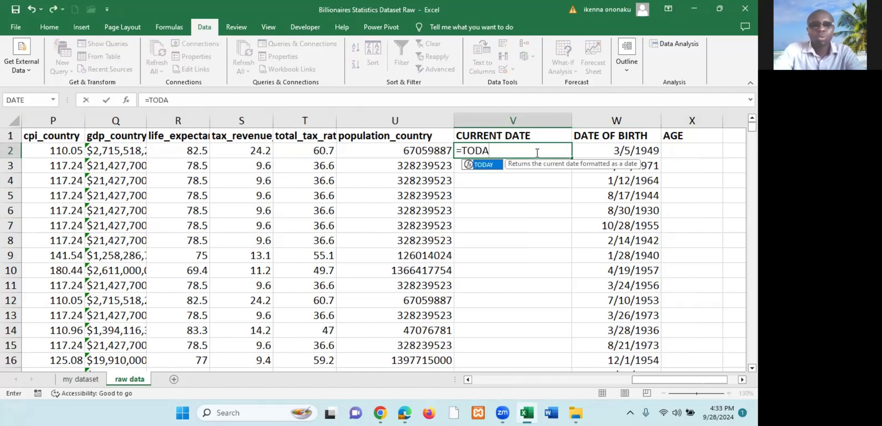
{"action": "type", "text": "Y"}
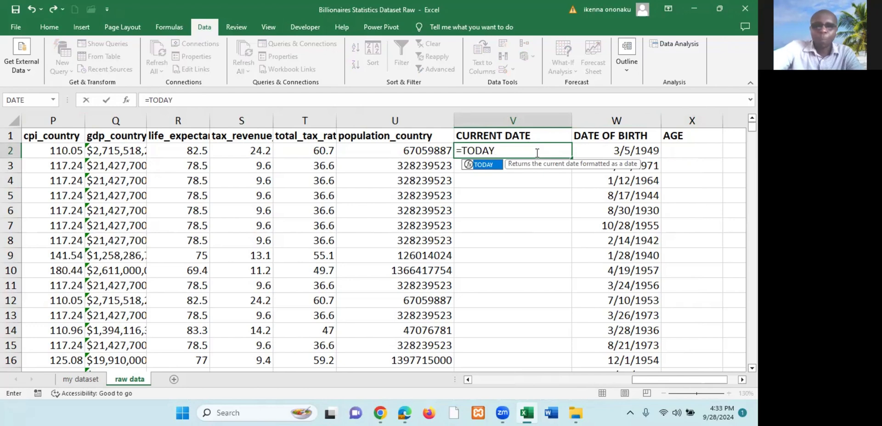
{"action": "type", "text": "()"}
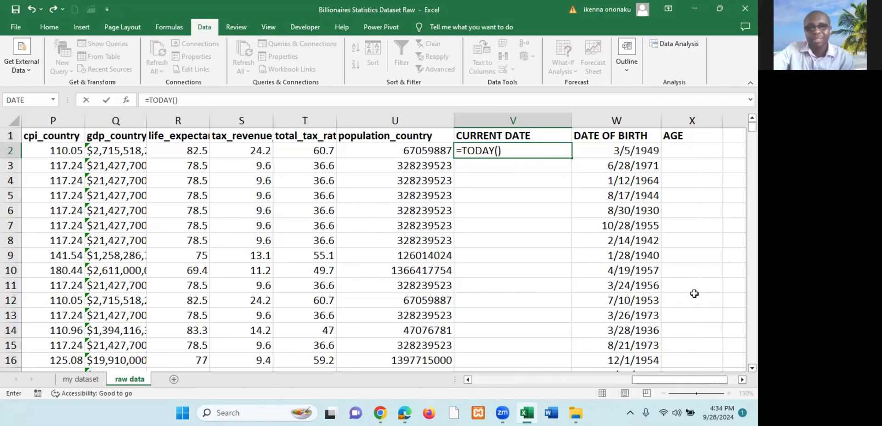
{"action": "mouse_move", "coordinate": [720, 413]}
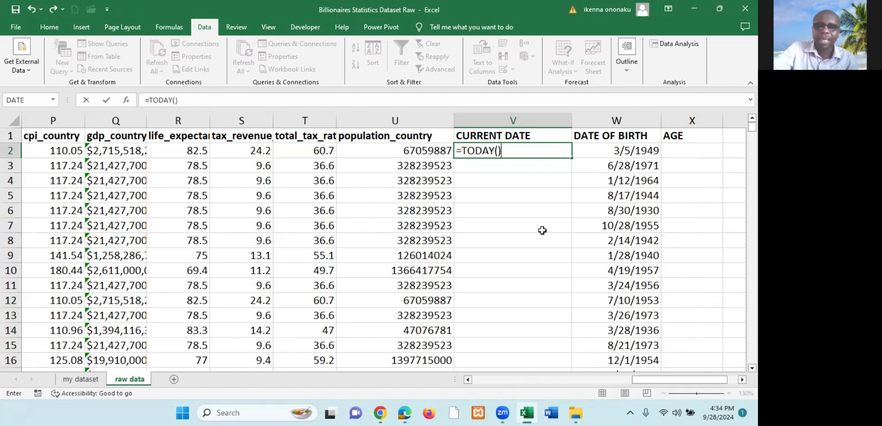
{"action": "key", "text": "Return"}
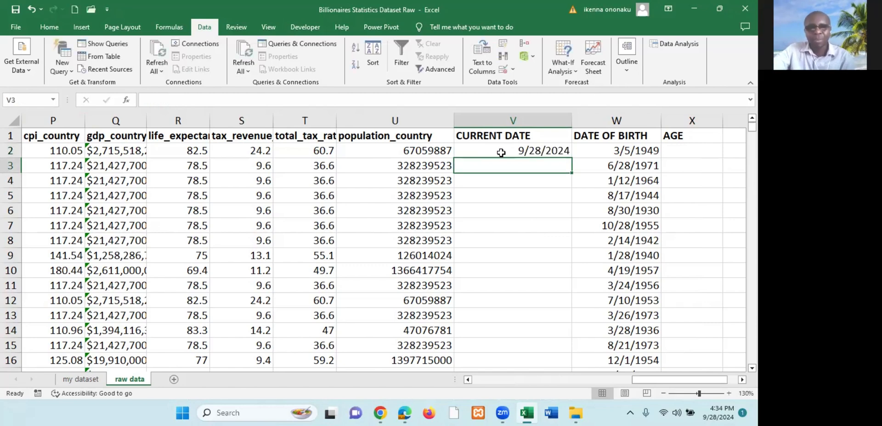
- Fill the TODAY formula from V2 down the whole CURRENT DATE column
{"action": "left_click", "coordinate": [549, 152]}
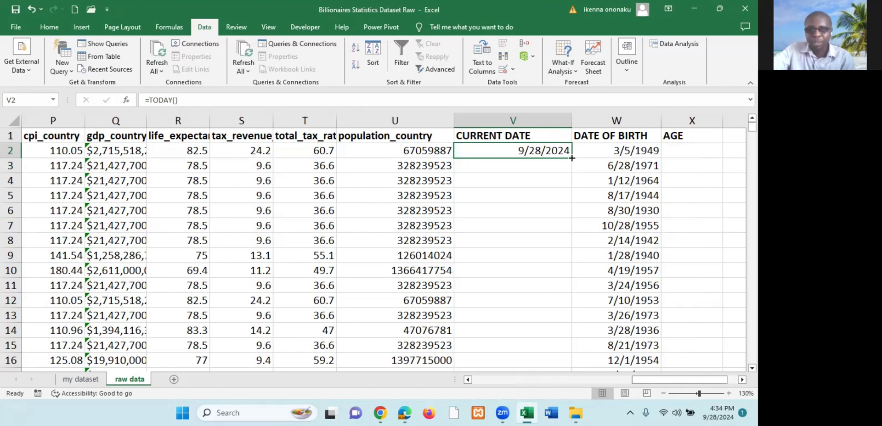
{"action": "double_click", "coordinate": [571, 158]}
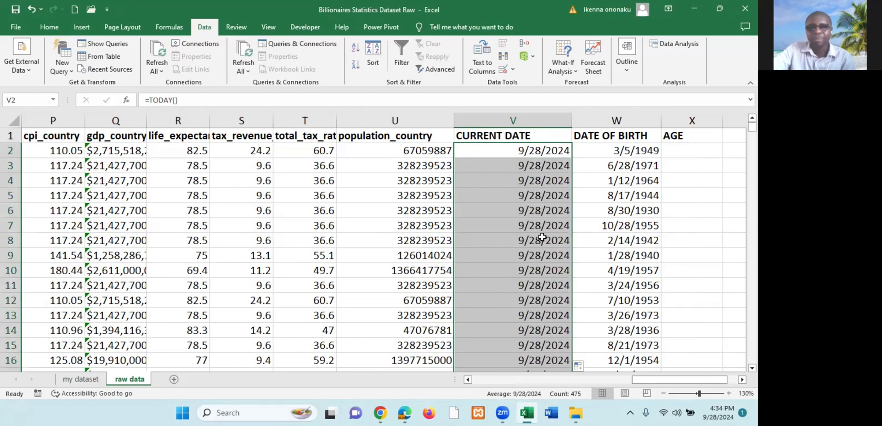
{"action": "left_click", "coordinate": [550, 181]}
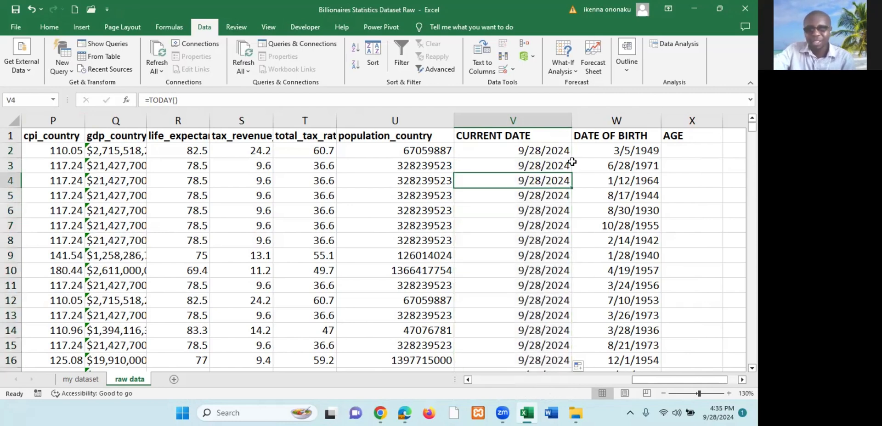
{"action": "left_click", "coordinate": [741, 379]}
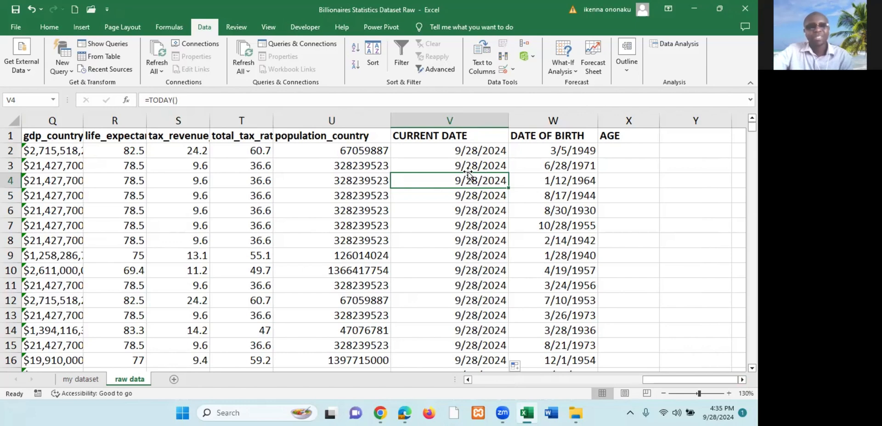
{"action": "left_click", "coordinate": [480, 152]}
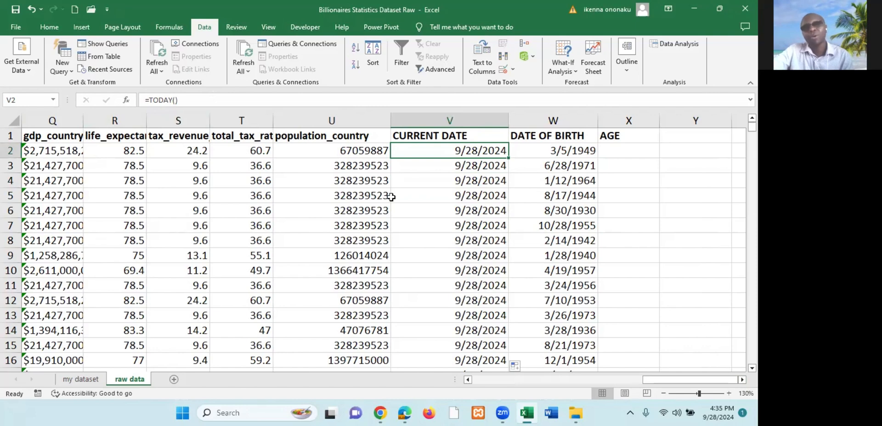
{"action": "left_click", "coordinate": [471, 206]}
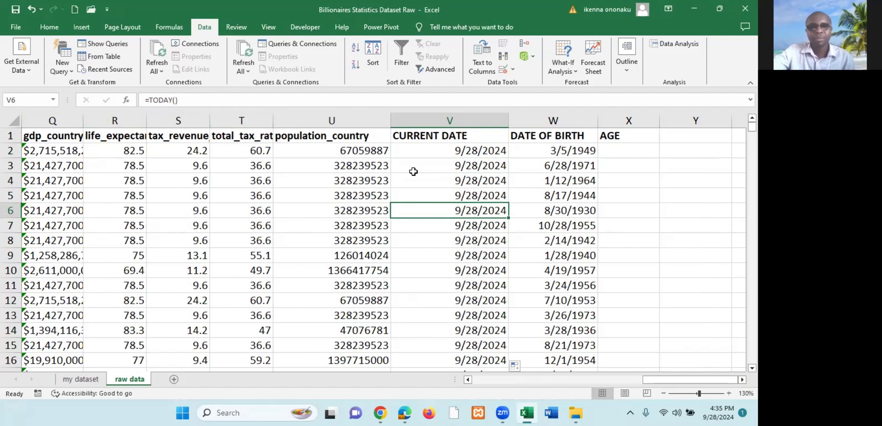
- Calculate the first age in X2 with =YEARFRAC(V2,W2,1), using the Actual/actual basis between CURRENT DATE and DATE OF BIRTH
{"action": "left_click", "coordinate": [627, 148]}
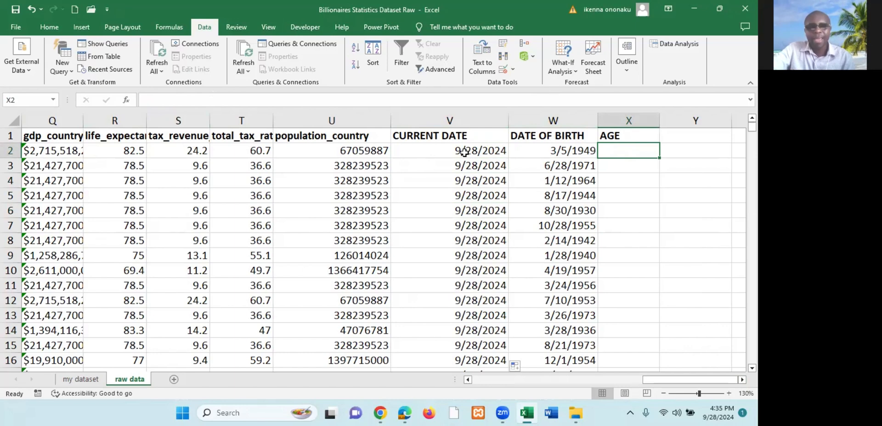
{"action": "left_click", "coordinate": [568, 154]}
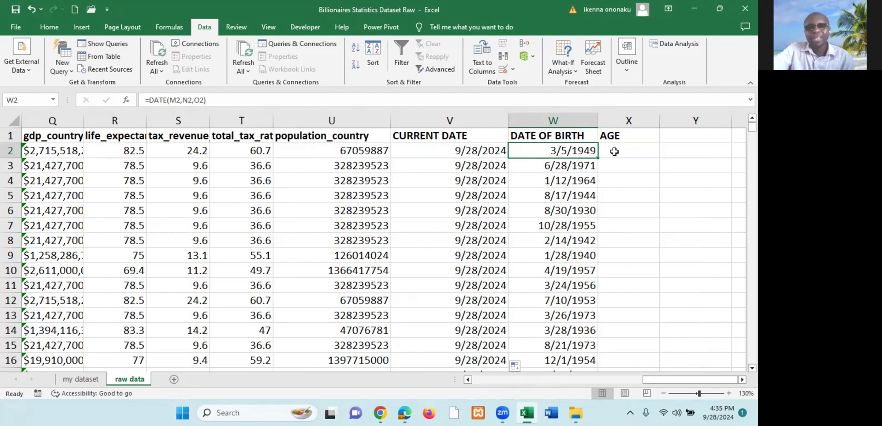
{"action": "left_click", "coordinate": [480, 155]}
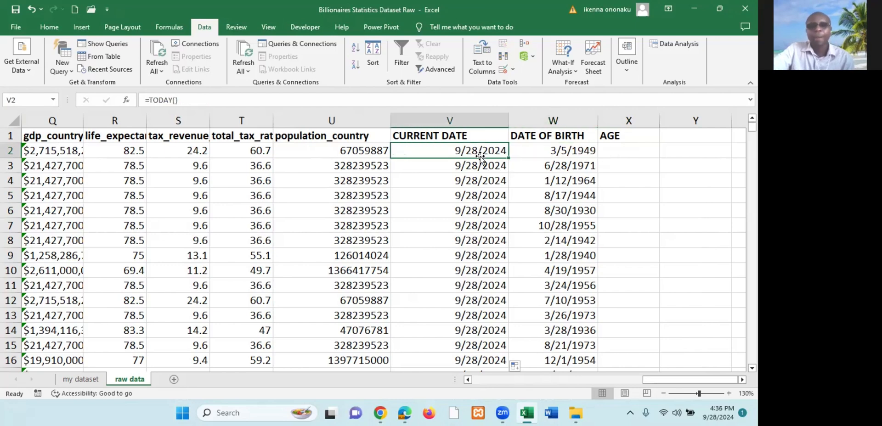
{"action": "left_click", "coordinate": [615, 153]}
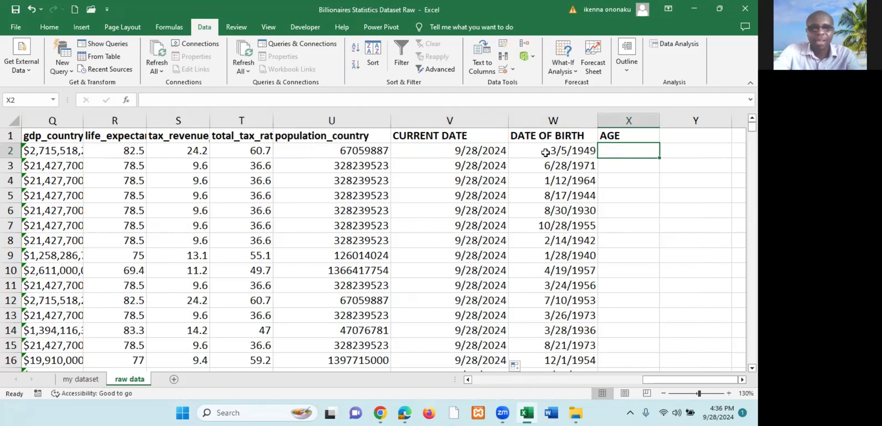
{"action": "type", "text": "=Y"}
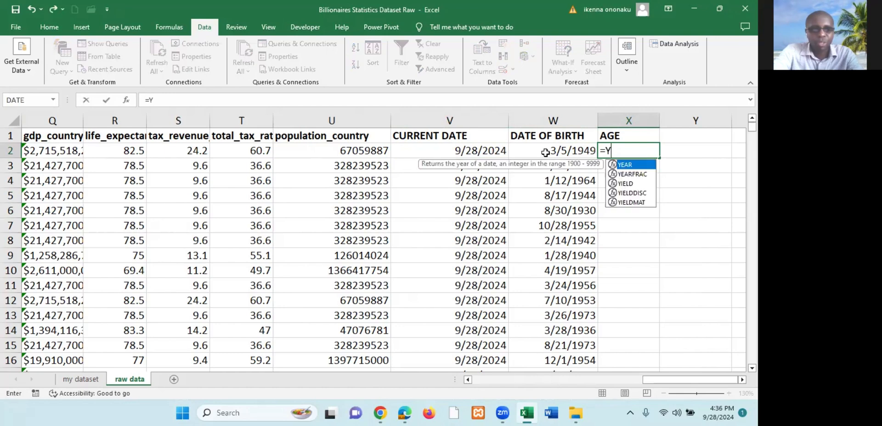
{"action": "type", "text": "EARFRAC"}
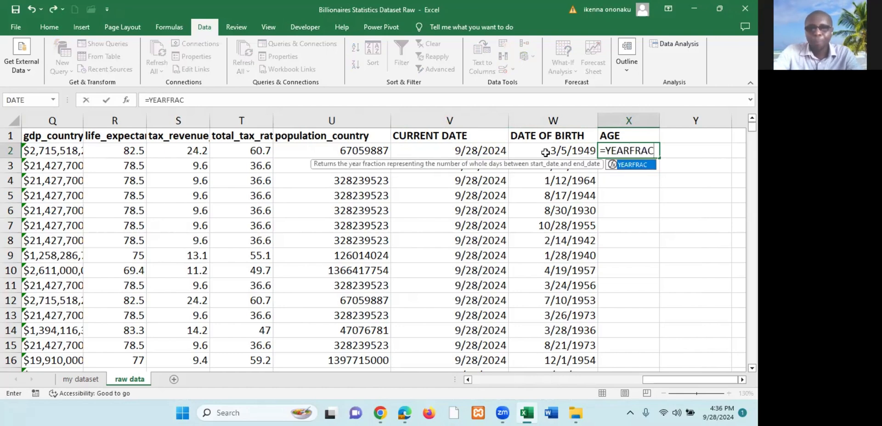
{"action": "type", "text": "("}
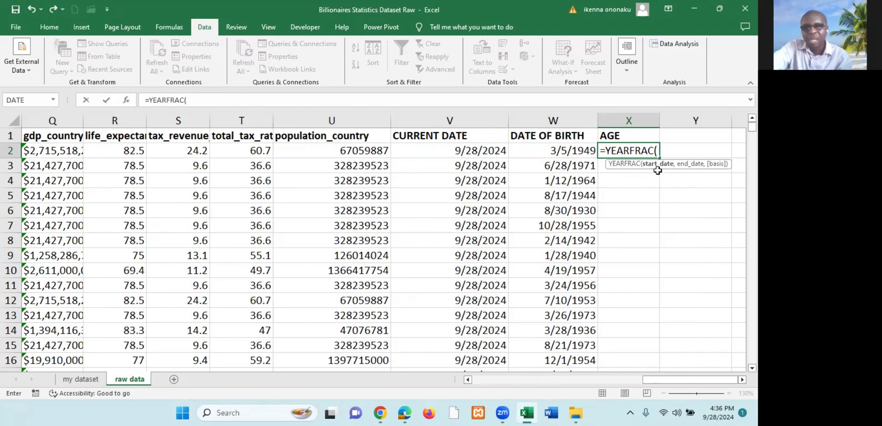
{"action": "left_click", "coordinate": [475, 151]}
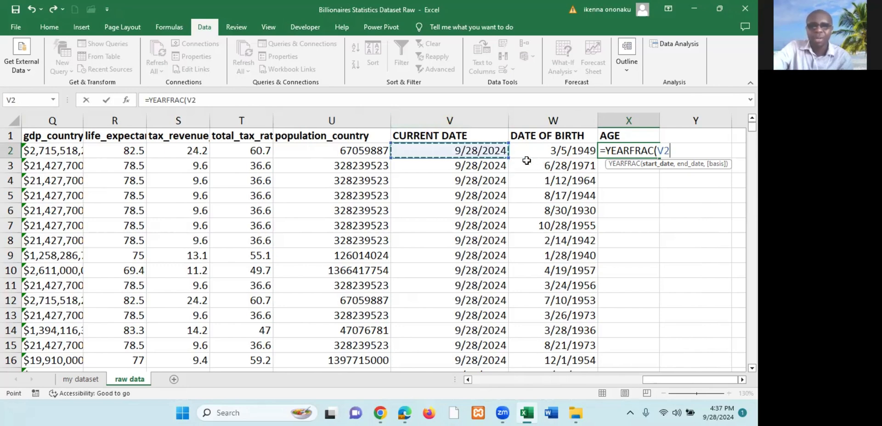
{"action": "type", "text": ","}
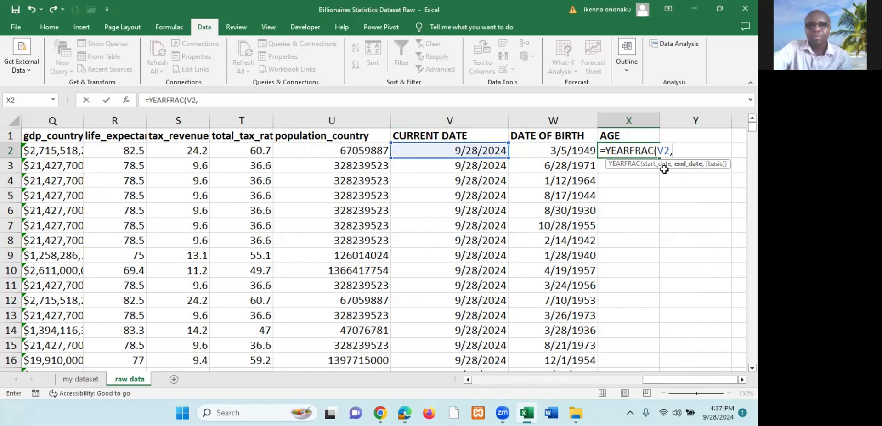
{"action": "left_click", "coordinate": [567, 152]}
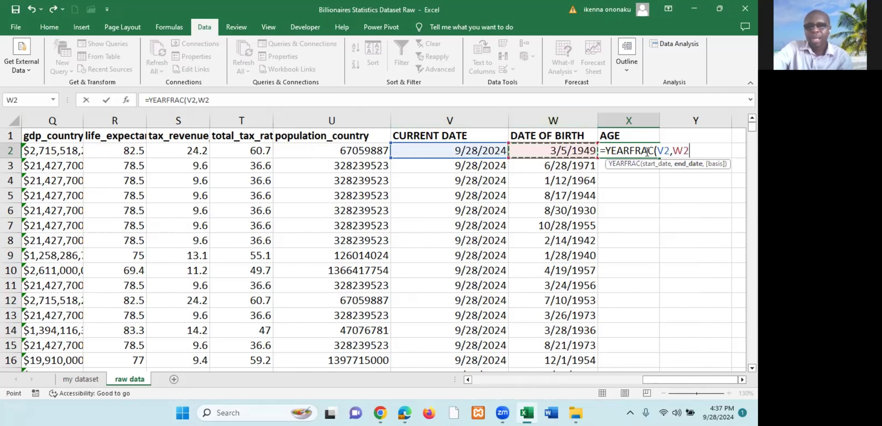
{"action": "type", "text": ","}
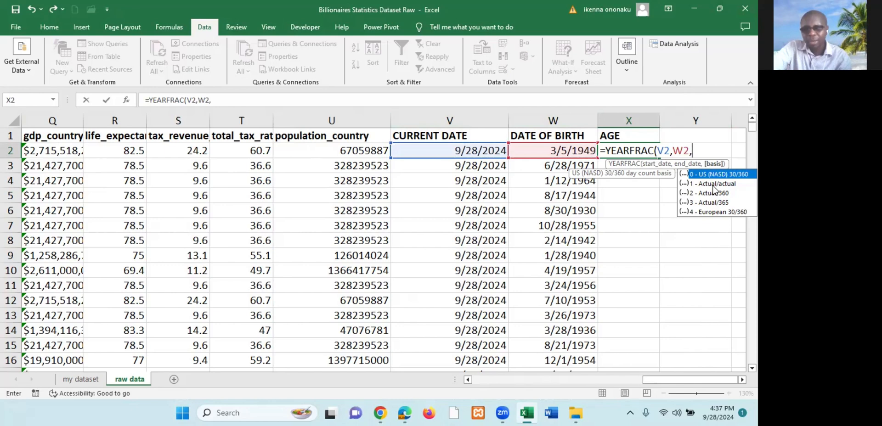
{"action": "left_click", "coordinate": [714, 184]}
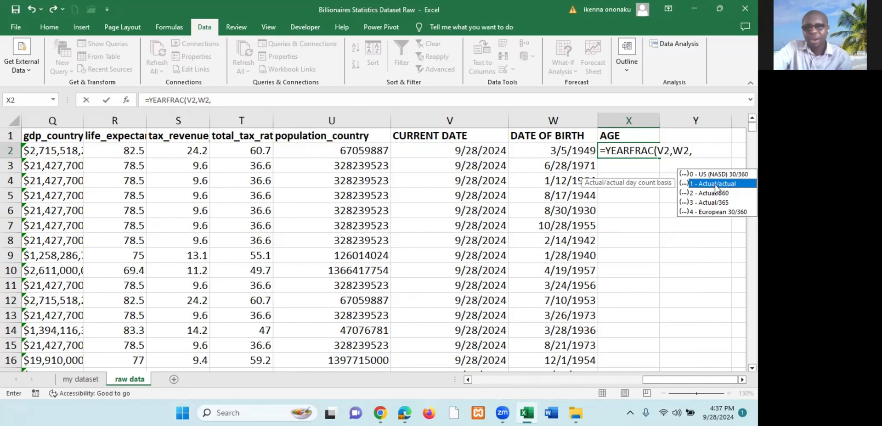
{"action": "double_click", "coordinate": [715, 184]}
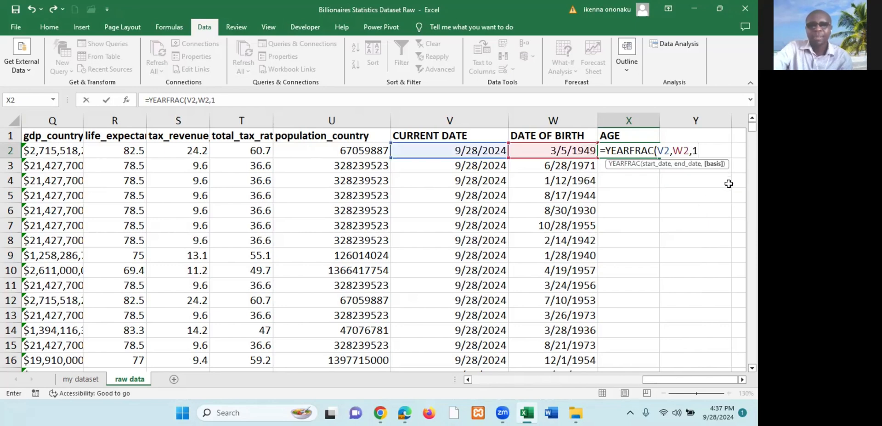
{"action": "type", "text": ")"}
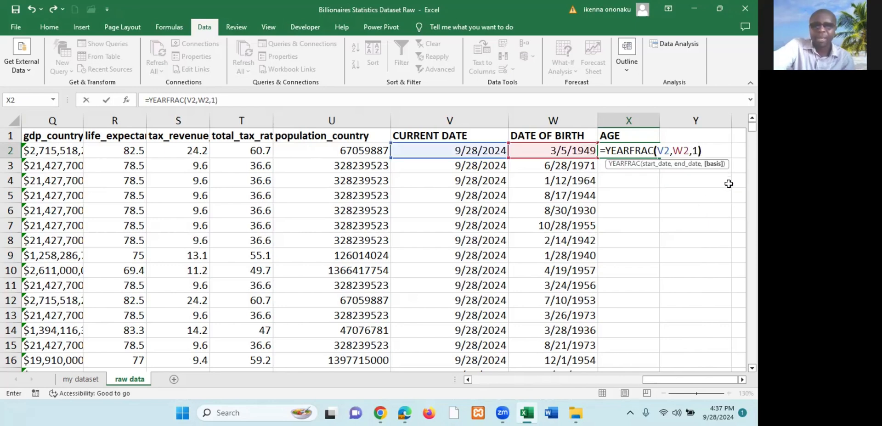
{"action": "key", "text": "Return"}
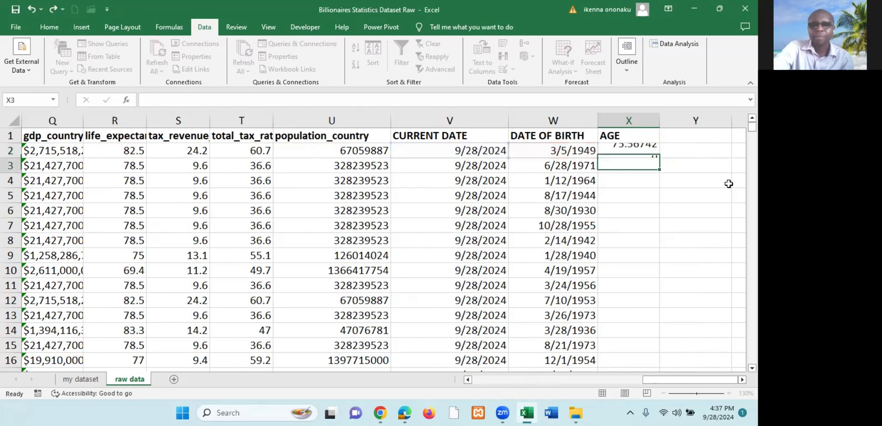
- Fill the YEARFRAC formula from X2 down the whole AGE column and check the filled rows
{"action": "left_click", "coordinate": [636, 150]}
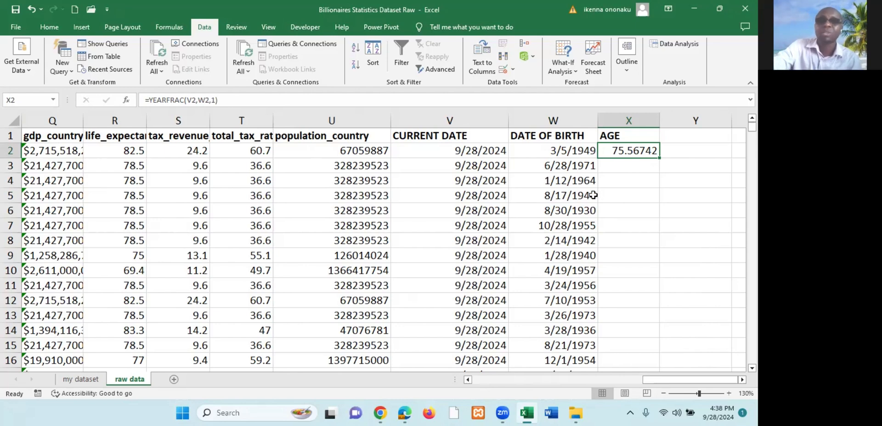
{"action": "double_click", "coordinate": [658, 159]}
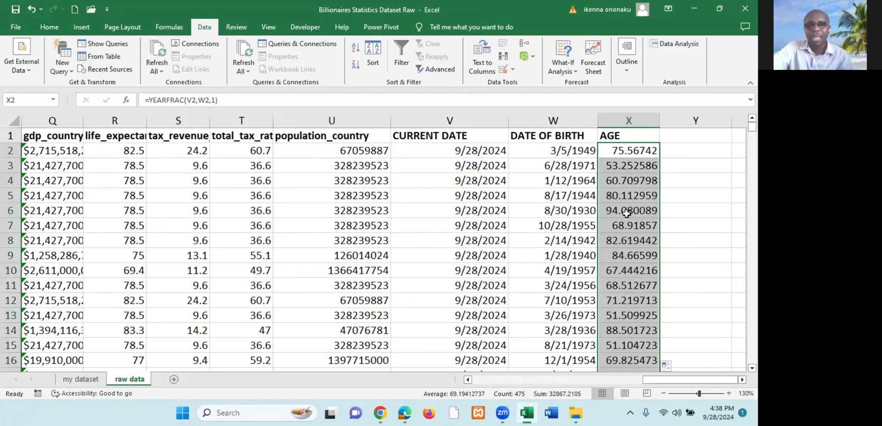
{"action": "scroll", "coordinate": [627, 212], "scroll_direction": "down", "scroll_amount": 11}
{"action": "scroll", "coordinate": [628, 198], "scroll_direction": "up", "scroll_amount": 7}
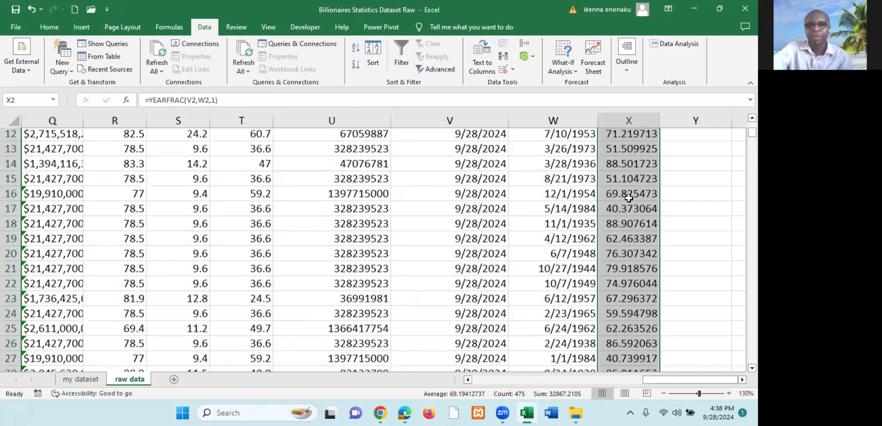
{"action": "scroll", "coordinate": [628, 198], "scroll_direction": "up", "scroll_amount": 4}
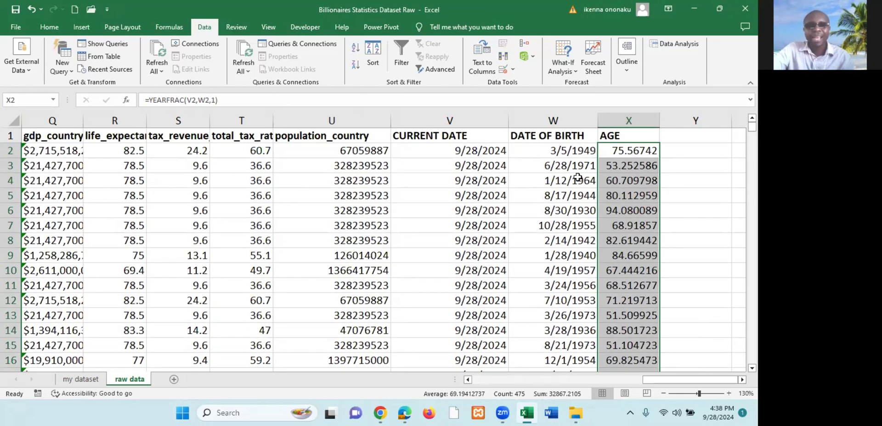
- Review the DATE OF BIRTH, AGE and CURRENT DATE columns
{"action": "left_click", "coordinate": [570, 119]}
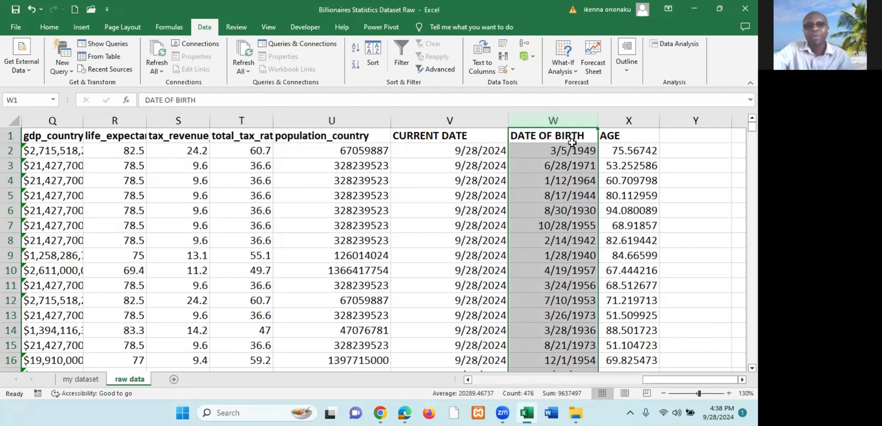
{"action": "left_click", "coordinate": [645, 119]}
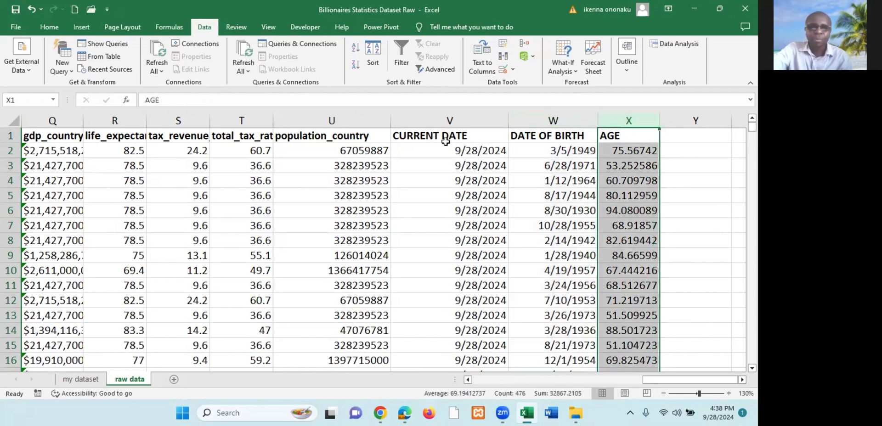
{"action": "left_click", "coordinate": [436, 120]}
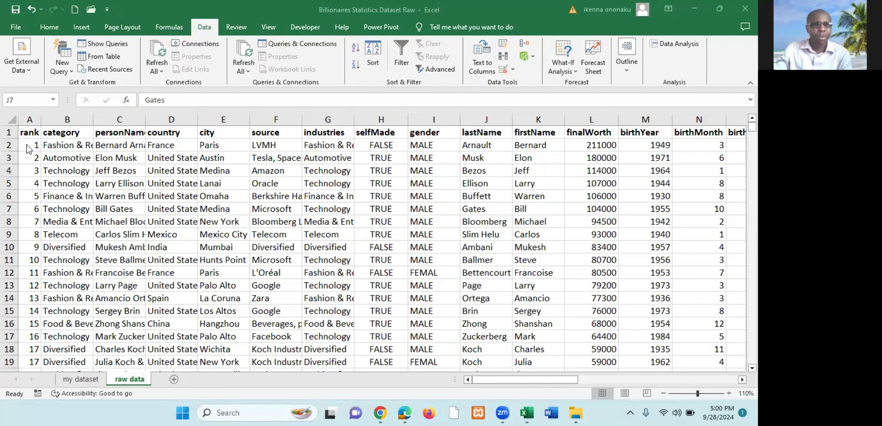
- Examine how the rows are ordered in the rank, lastName and firstName columns
{"action": "left_click", "coordinate": [31, 114]}
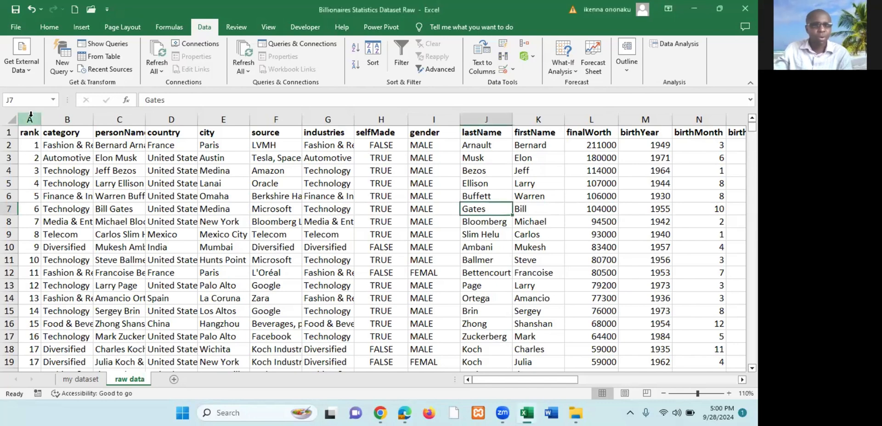
{"action": "left_click", "coordinate": [30, 116]}
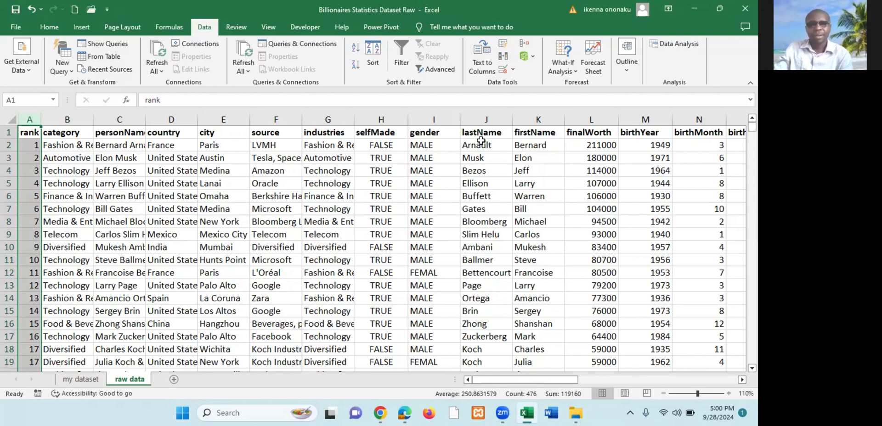
{"action": "left_click", "coordinate": [488, 119]}
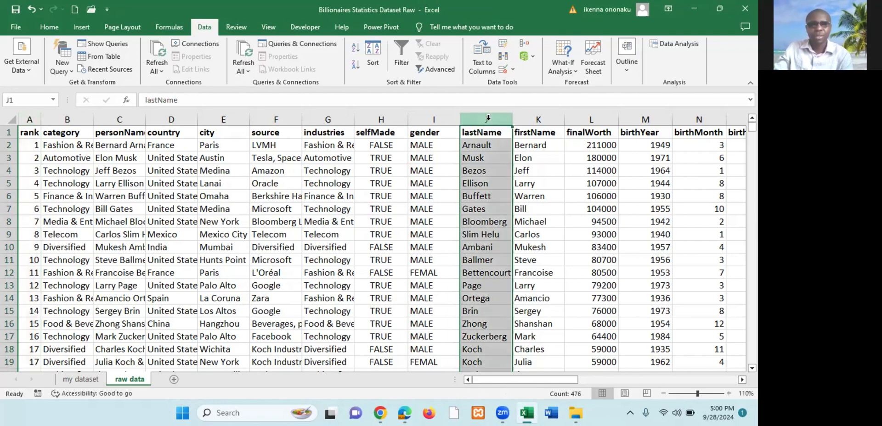
{"action": "left_click", "coordinate": [536, 119]}
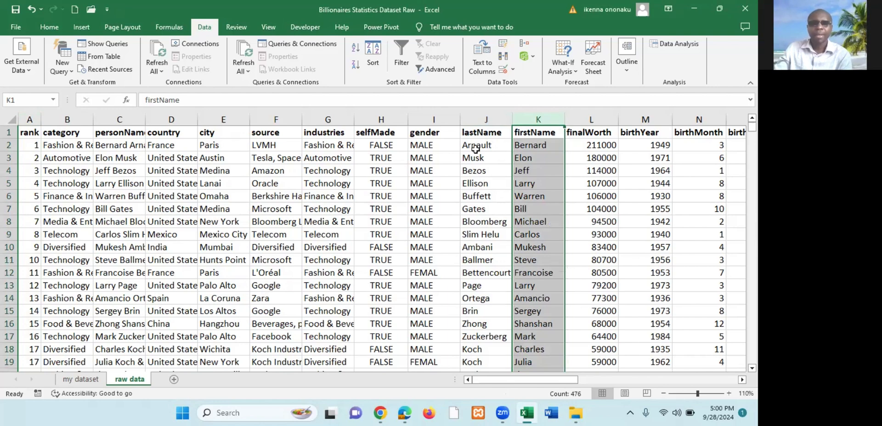
{"action": "left_click", "coordinate": [474, 117]}
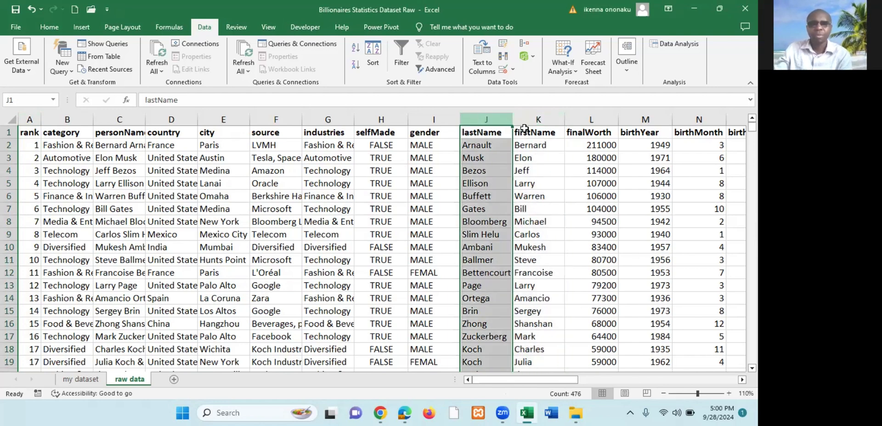
{"action": "left_click", "coordinate": [523, 118]}
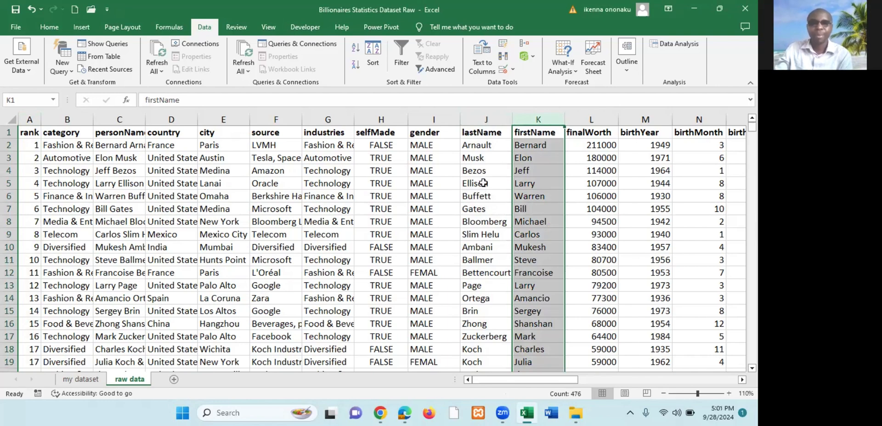
{"action": "left_click", "coordinate": [482, 156]}
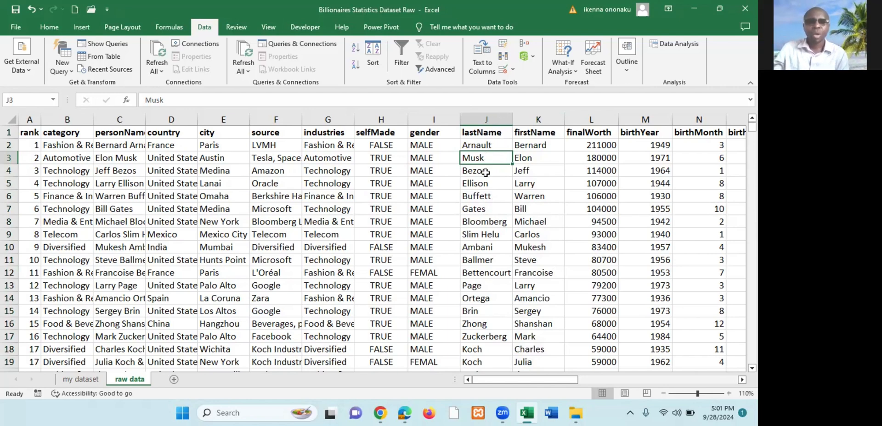
{"action": "key", "text": "Down"}
{"action": "key", "text": "Down"}
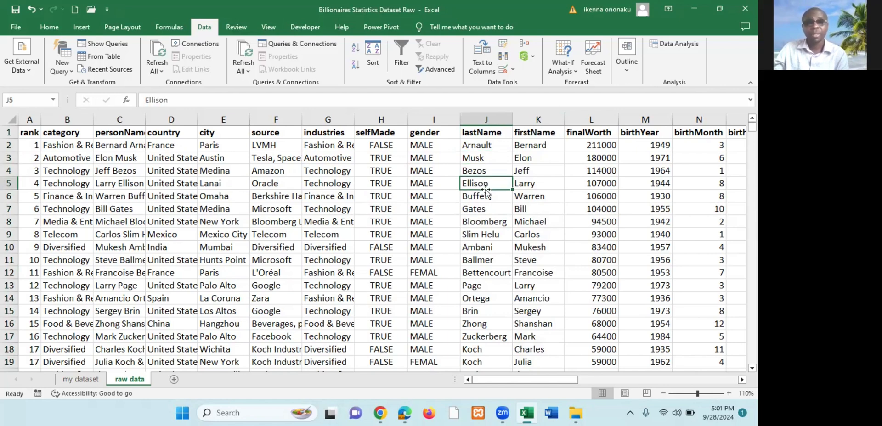
{"action": "key", "text": "Down"}
{"action": "key", "text": "Down"}
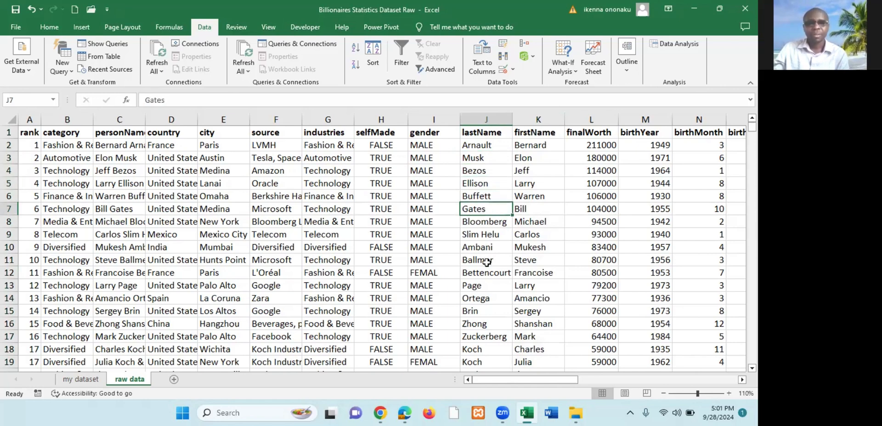
{"action": "key", "text": "Down"}
{"action": "key", "text": "Down"}
{"action": "key", "text": "Down"}
{"action": "key", "text": "Down"}
{"action": "key", "text": "Up"}
{"action": "key", "text": "Up"}
{"action": "key", "text": "Up"}
{"action": "key", "text": "Up"}
{"action": "key", "text": "Up"}
{"action": "key", "text": "Up"}
{"action": "key", "text": "Up"}
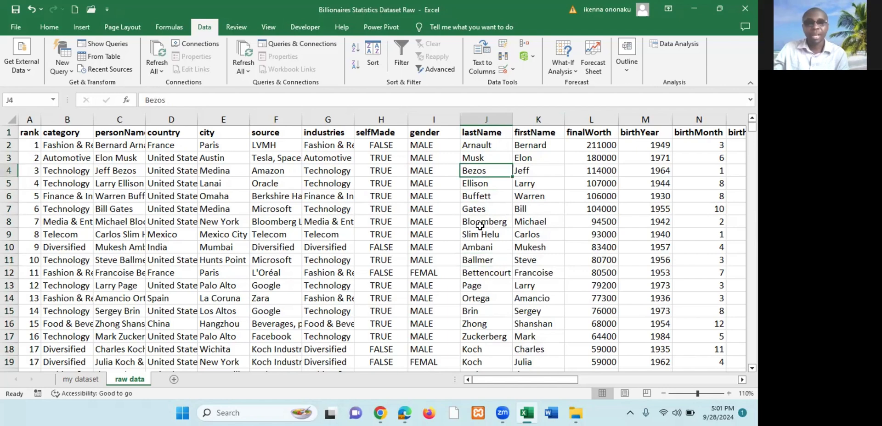
- Sort the raw data rows A to Z by lastName and then re-sort them A to Z by firstName
{"action": "left_click", "coordinate": [480, 222]}
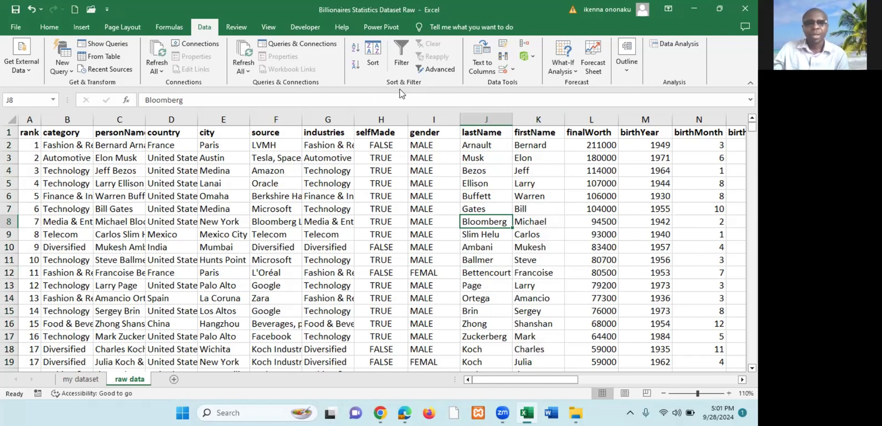
{"action": "left_click", "coordinate": [354, 52]}
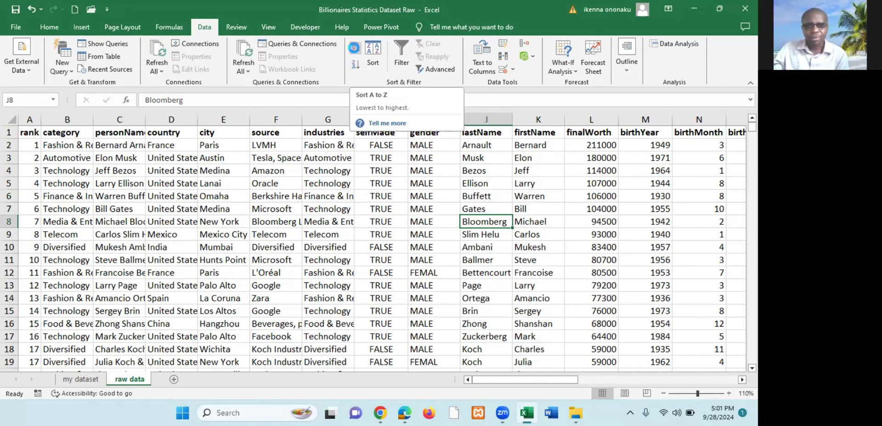
{"action": "left_click", "coordinate": [479, 119]}
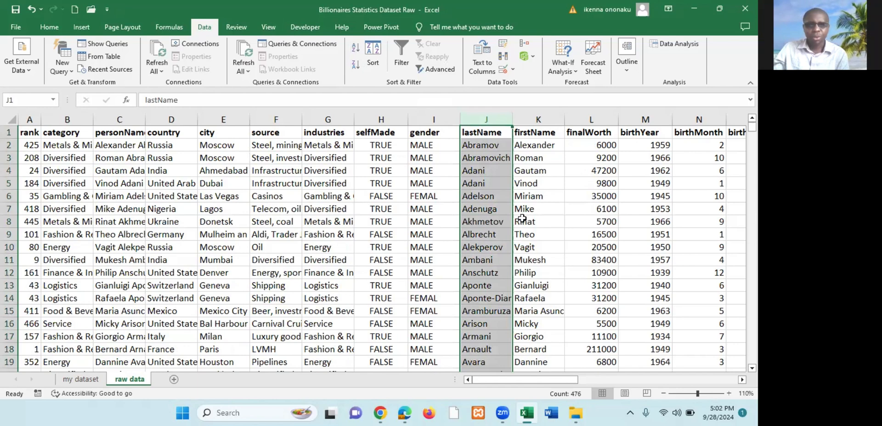
{"action": "left_click", "coordinate": [535, 181]}
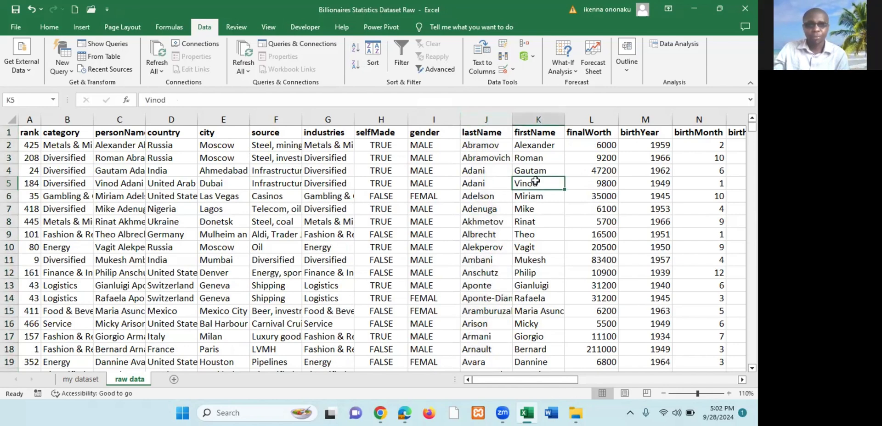
{"action": "left_click", "coordinate": [355, 51]}
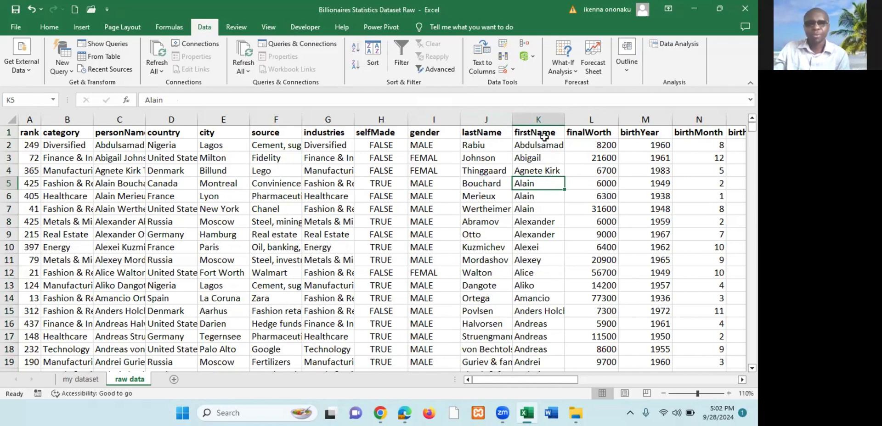
- Sort the rows A to Z by gender and check the grouping, then re-sort them Z to A by lastName
{"action": "left_click", "coordinate": [425, 171]}
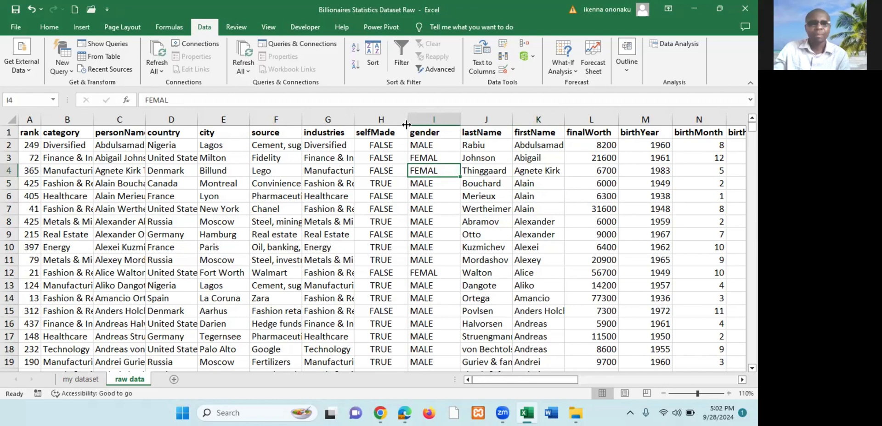
{"action": "left_click", "coordinate": [356, 50]}
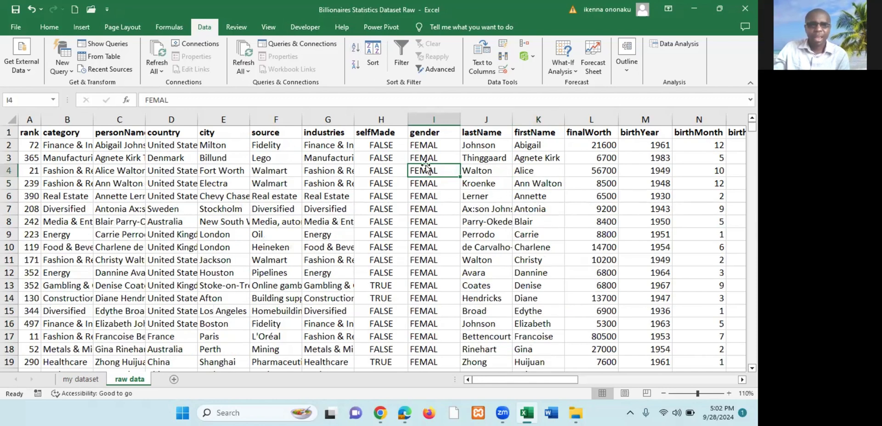
{"action": "scroll", "coordinate": [426, 168], "scroll_direction": "down", "scroll_amount": 5}
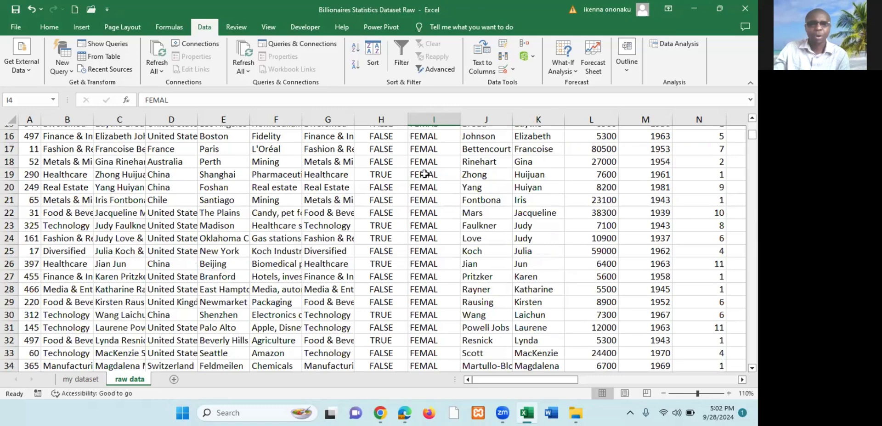
{"action": "scroll", "coordinate": [424, 171], "scroll_direction": "up", "scroll_amount": 5}
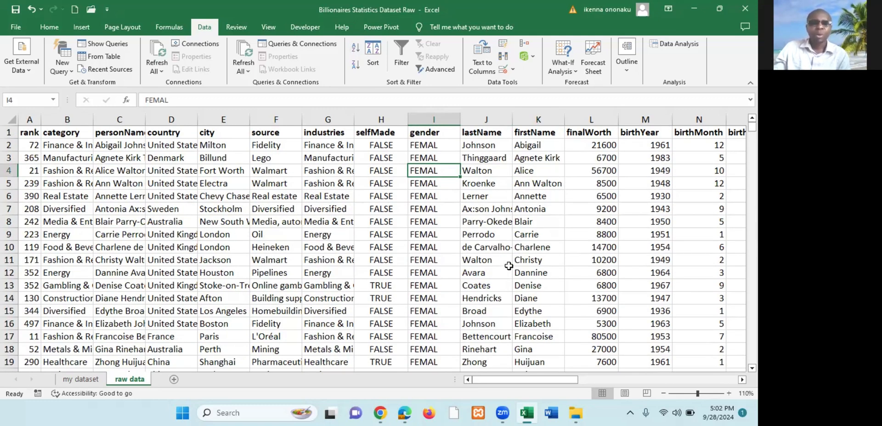
{"action": "left_click", "coordinate": [484, 146]}
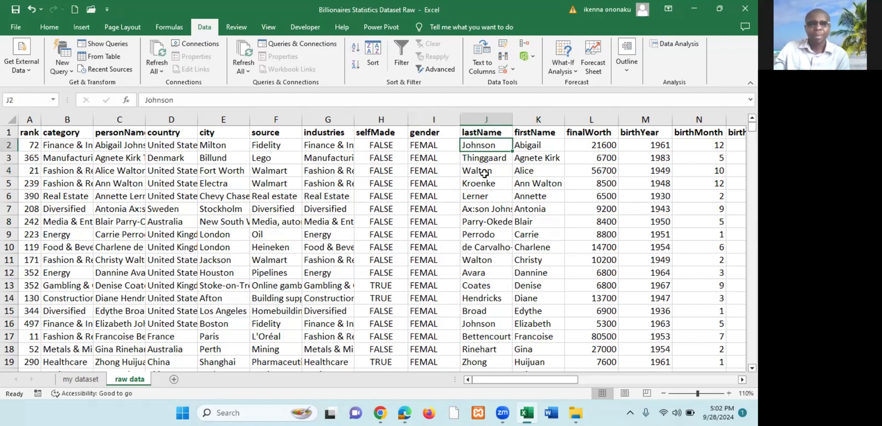
{"action": "left_click", "coordinate": [357, 67]}
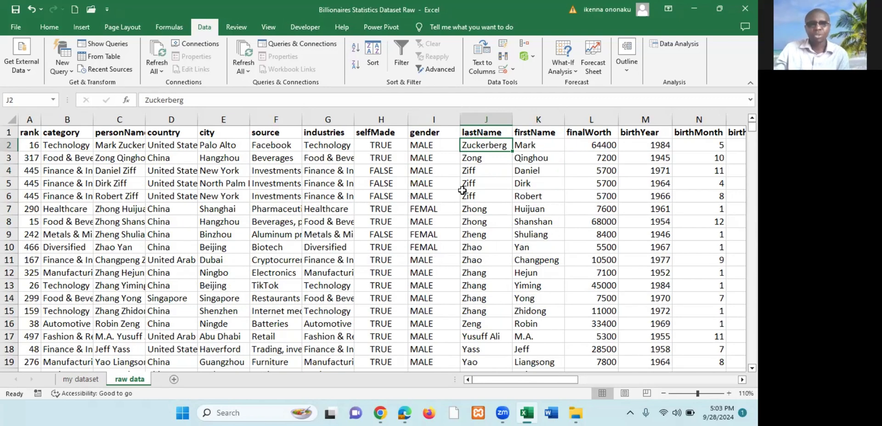
- Sort the rows by rank, trying largest to smallest before finishing in smallest to largest order
{"action": "left_click", "coordinate": [29, 147]}
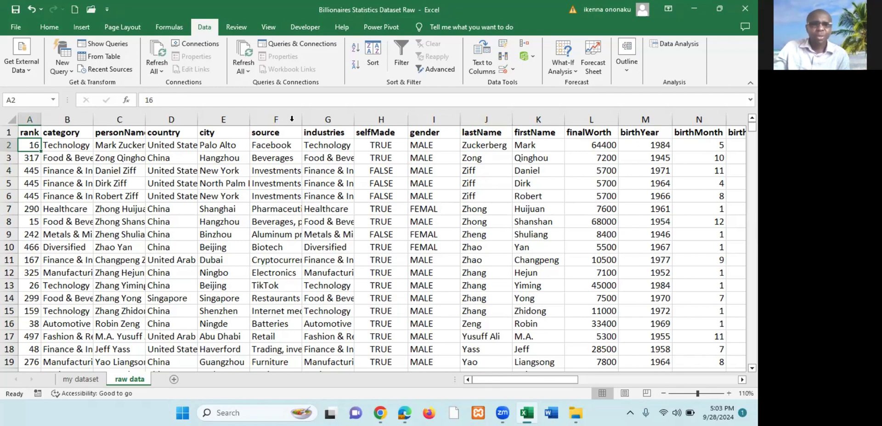
{"action": "left_click", "coordinate": [356, 49]}
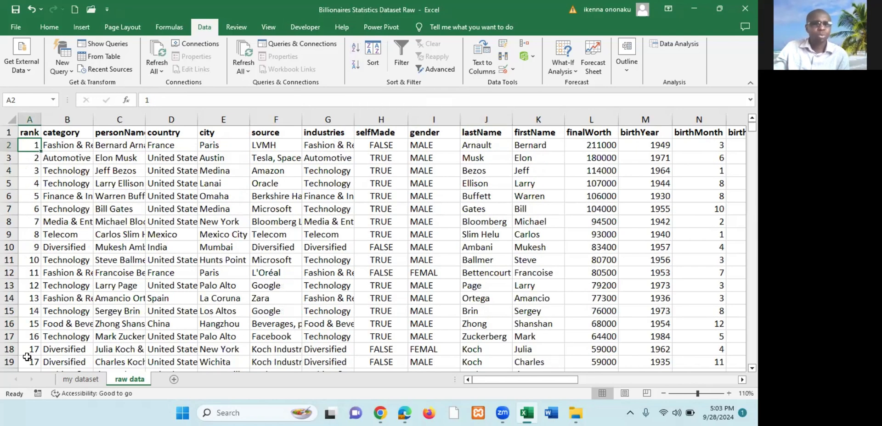
{"action": "left_click", "coordinate": [355, 65]}
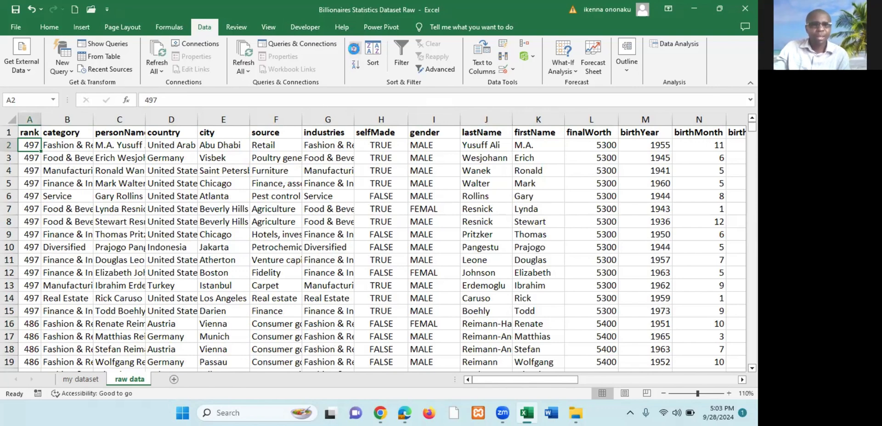
{"action": "left_click", "coordinate": [354, 48]}
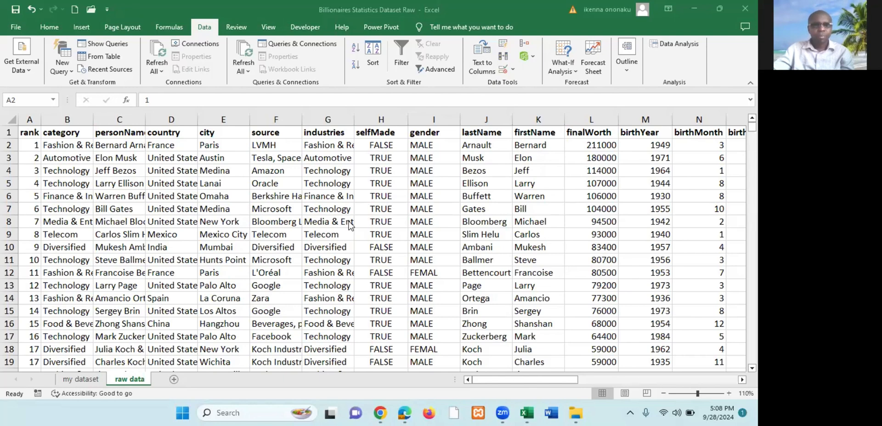
- Examine the gender, lastName and selfMade columns of the rank-sorted data
{"action": "scroll", "coordinate": [349, 225], "scroll_direction": "down", "scroll_amount": 6}
{"action": "scroll", "coordinate": [349, 224], "scroll_direction": "up", "scroll_amount": 6}
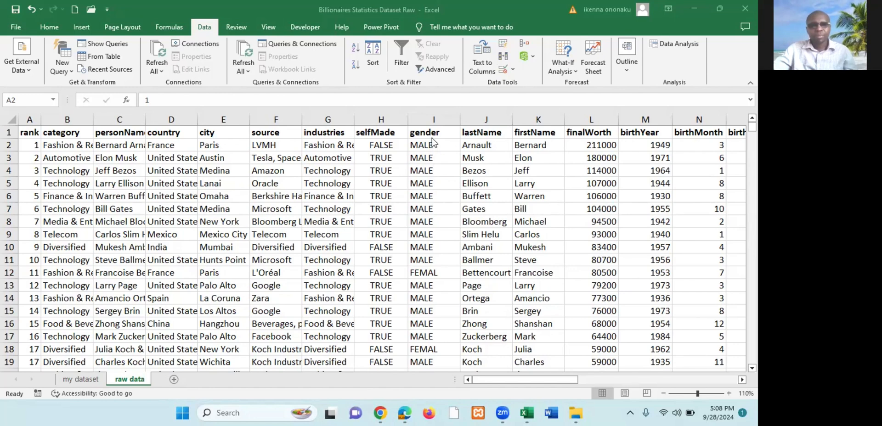
{"action": "left_click", "coordinate": [423, 121]}
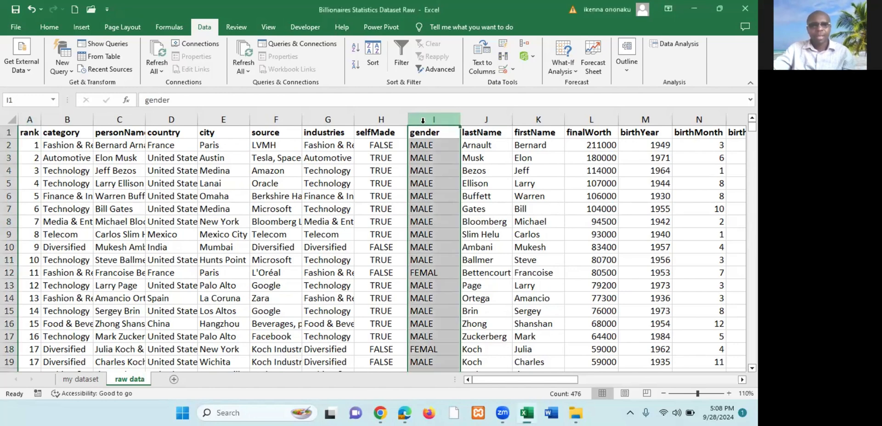
{"action": "left_click", "coordinate": [493, 120]}
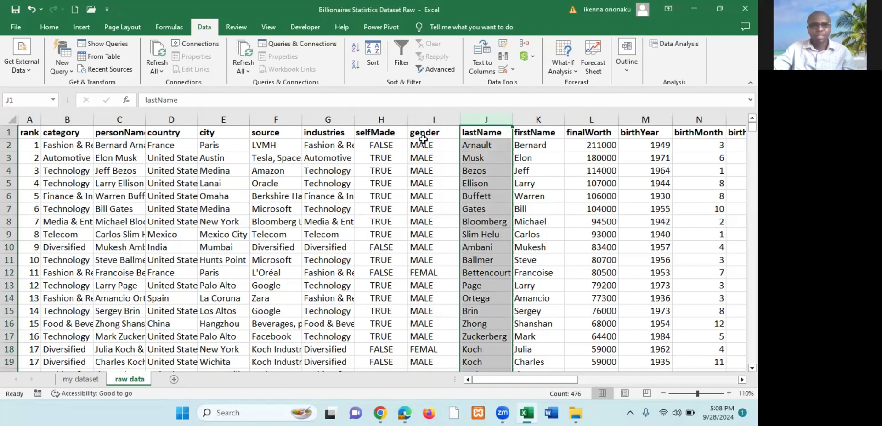
{"action": "left_click", "coordinate": [427, 118]}
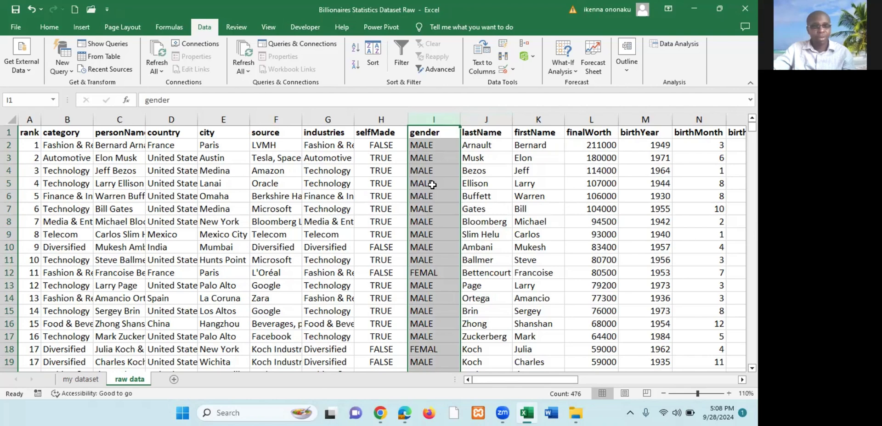
{"action": "left_click", "coordinate": [376, 118]}
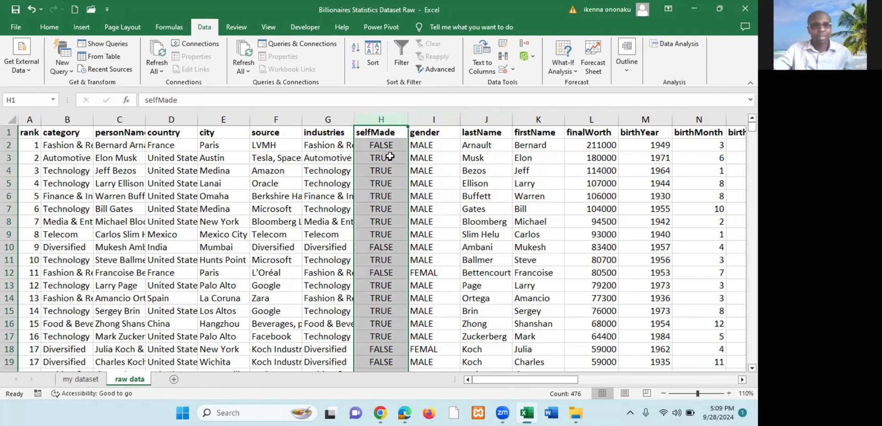
{"action": "left_click", "coordinate": [429, 147]}
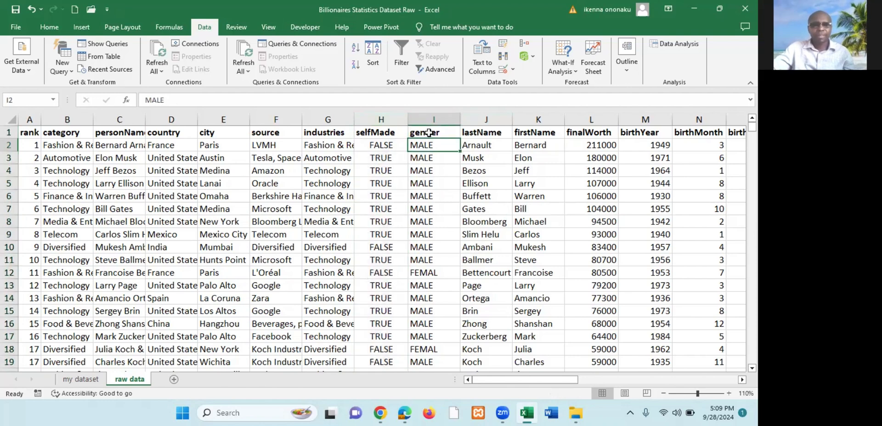
{"action": "left_click", "coordinate": [429, 133]}
{"action": "key", "text": "Right"}
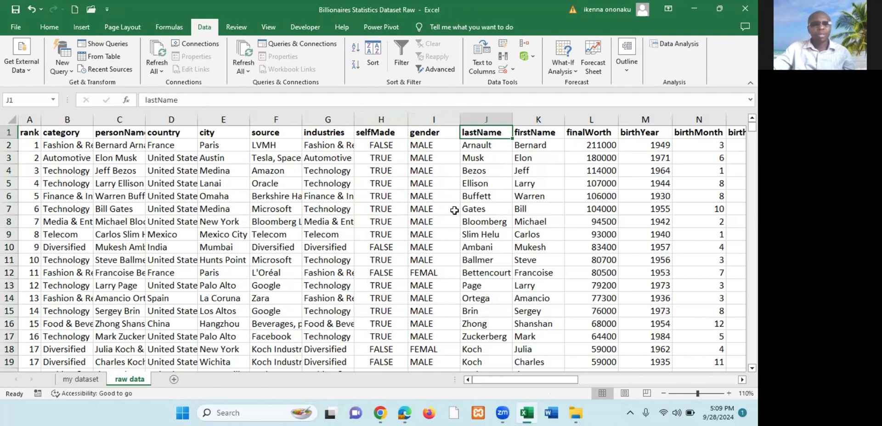
- Start a custom sort of the raw data with gender, A to Z by cell values, as the first level
{"action": "left_click", "coordinate": [424, 173]}
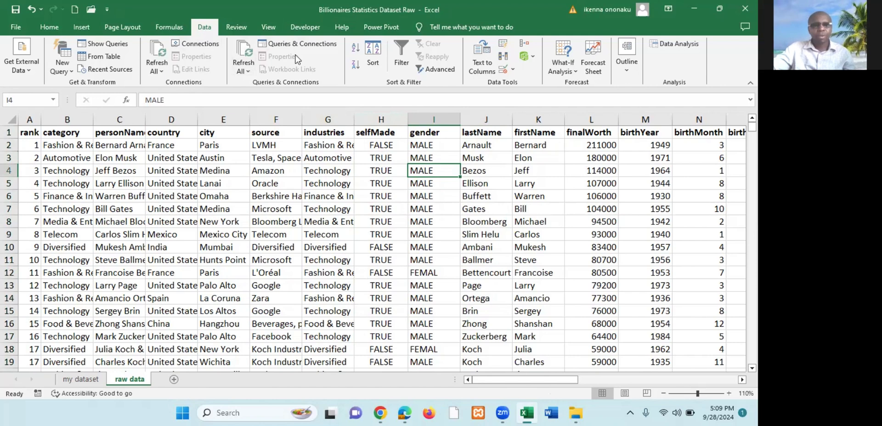
{"action": "left_click", "coordinate": [373, 55]}
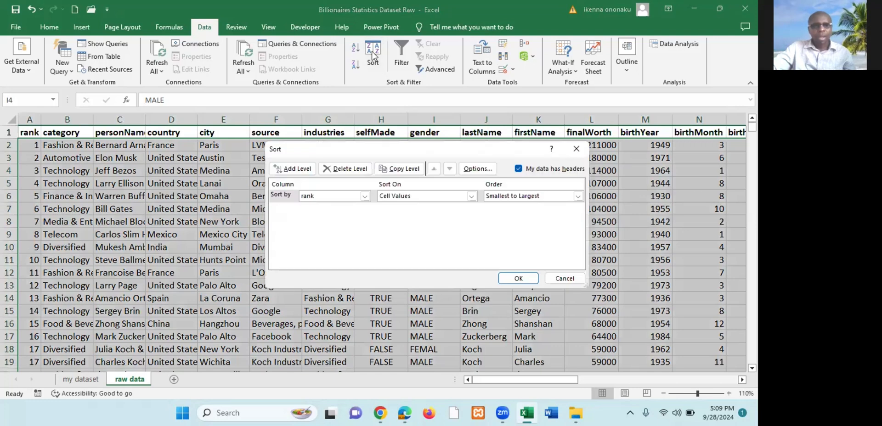
{"action": "left_click_drag", "start_coordinate": [386, 151], "coordinate": [360, 162]}
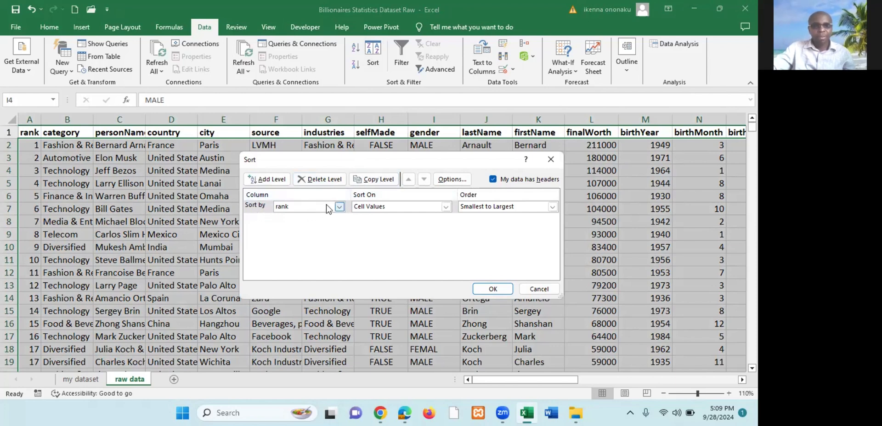
{"action": "left_click_drag", "start_coordinate": [338, 166], "coordinate": [361, 202]}
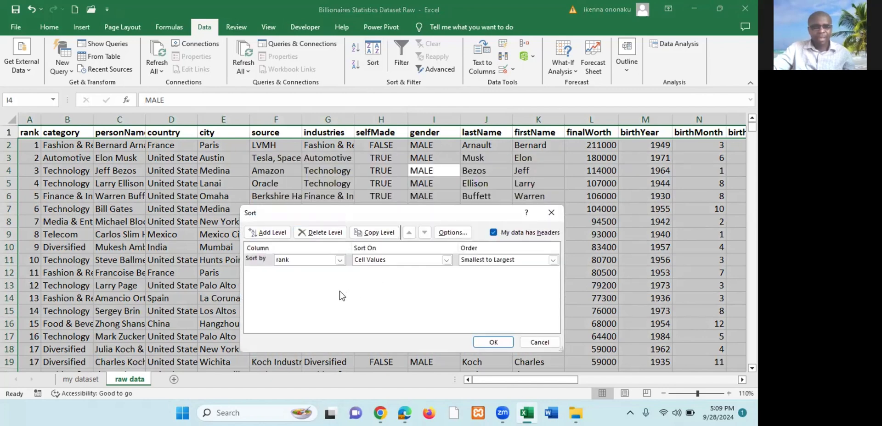
{"action": "left_click", "coordinate": [340, 260]}
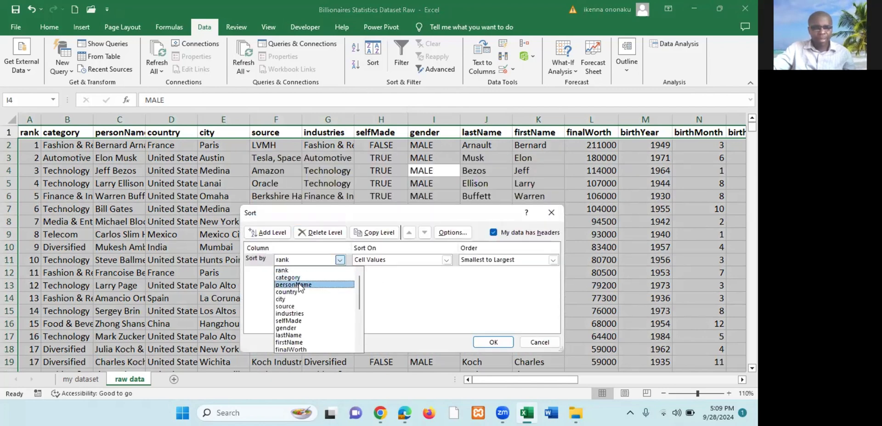
{"action": "scroll", "coordinate": [302, 291], "scroll_direction": "down", "scroll_amount": 2}
{"action": "scroll", "coordinate": [303, 294], "scroll_direction": "down", "scroll_amount": 1}
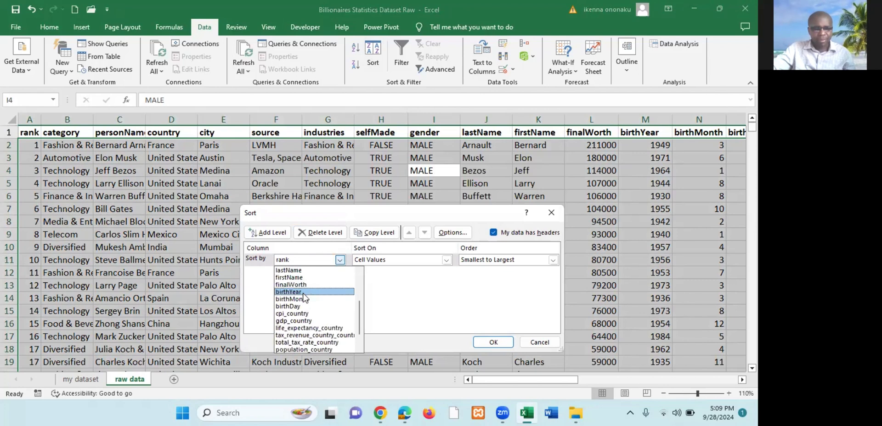
{"action": "left_click", "coordinate": [293, 122]}
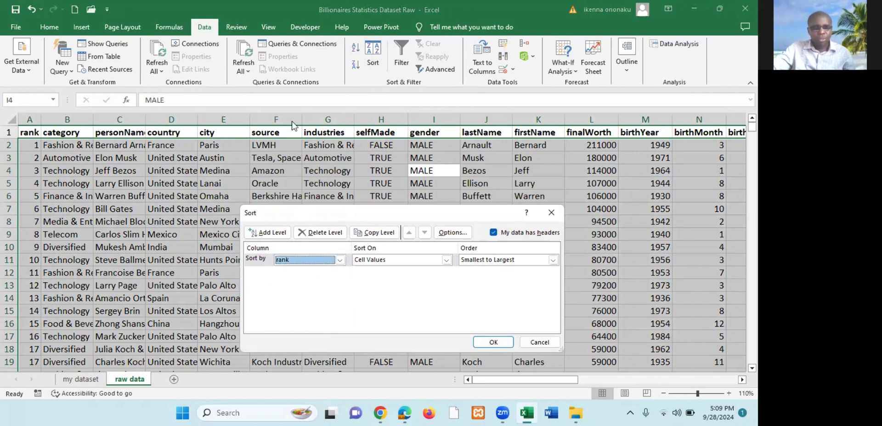
{"action": "left_click_drag", "start_coordinate": [312, 212], "coordinate": [304, 124]}
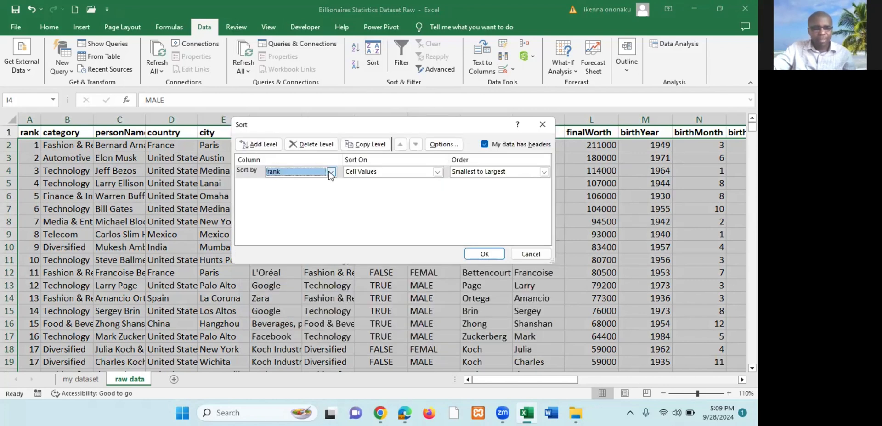
{"action": "left_click", "coordinate": [331, 171]}
{"action": "left_click", "coordinate": [297, 239]}
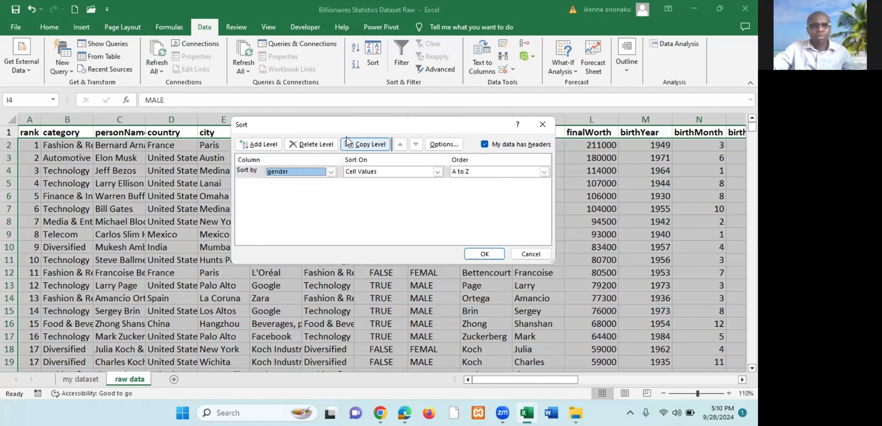
- Add lastName, A to Z by cell values, as the second sort level and apply the sort
{"action": "left_click_drag", "start_coordinate": [347, 133], "coordinate": [353, 196]}
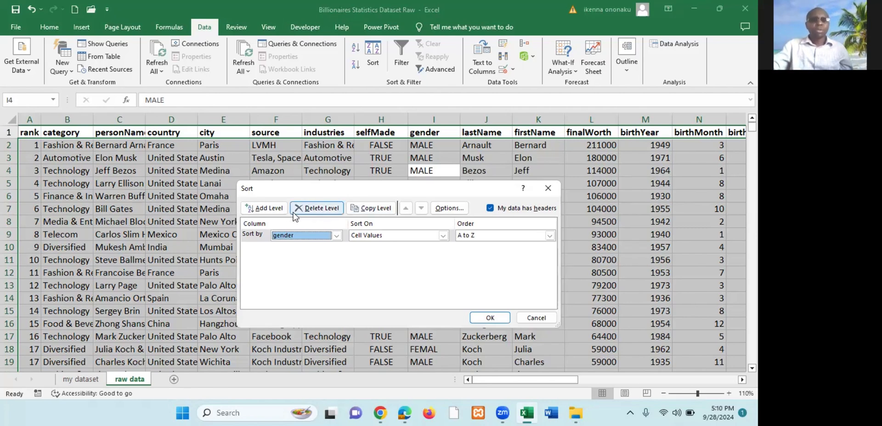
{"action": "left_click", "coordinate": [262, 209]}
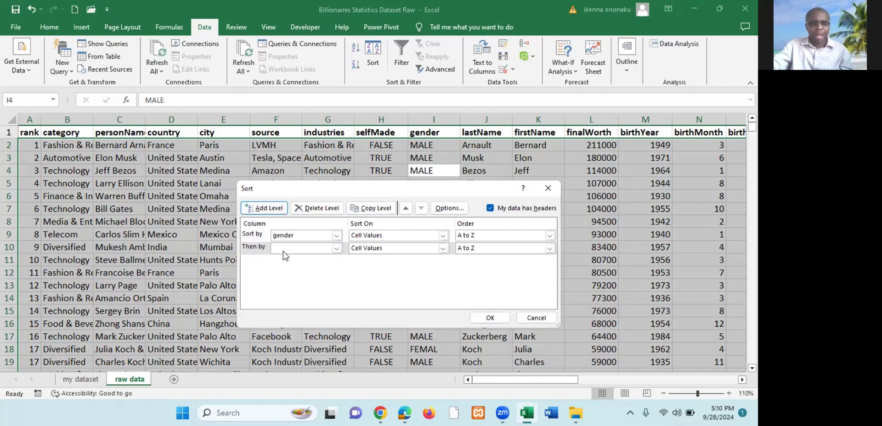
{"action": "left_click", "coordinate": [336, 248]}
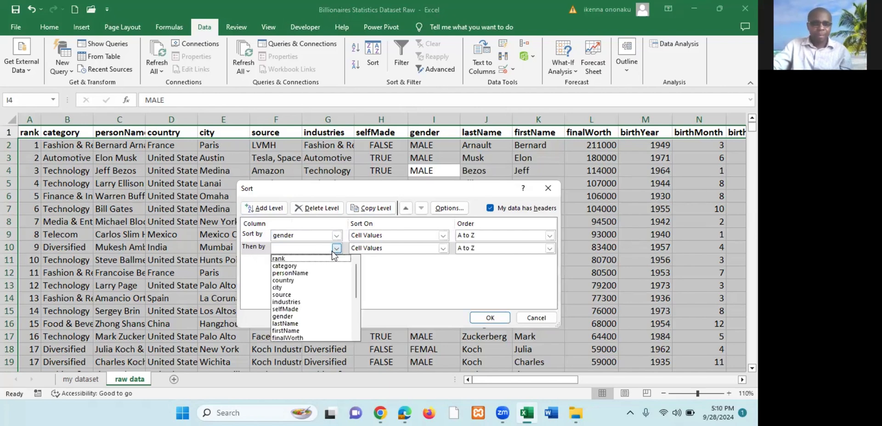
{"action": "scroll", "coordinate": [327, 298], "scroll_direction": "down", "scroll_amount": 1}
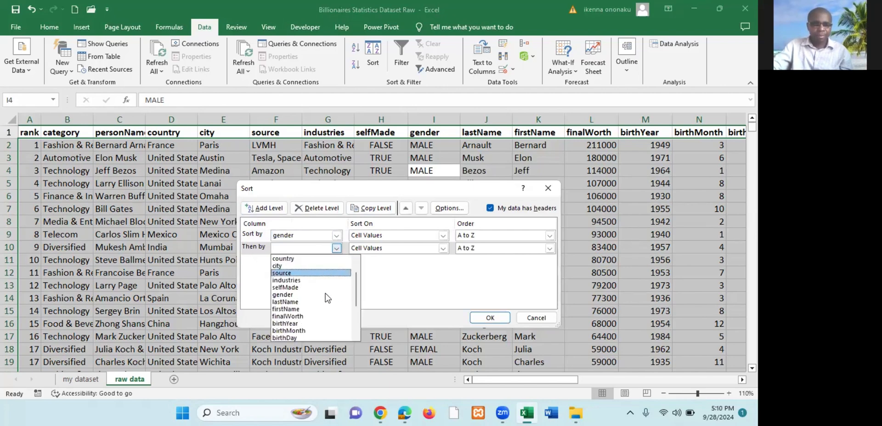
{"action": "left_click", "coordinate": [299, 302]}
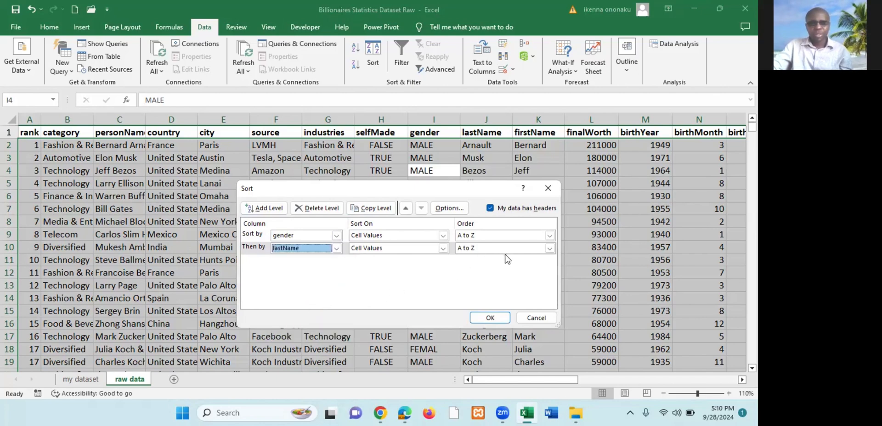
{"action": "left_click", "coordinate": [491, 317]}
- Examine the gender and lastName columns to check the two-level ordering of the rows
{"action": "left_click", "coordinate": [464, 214]}
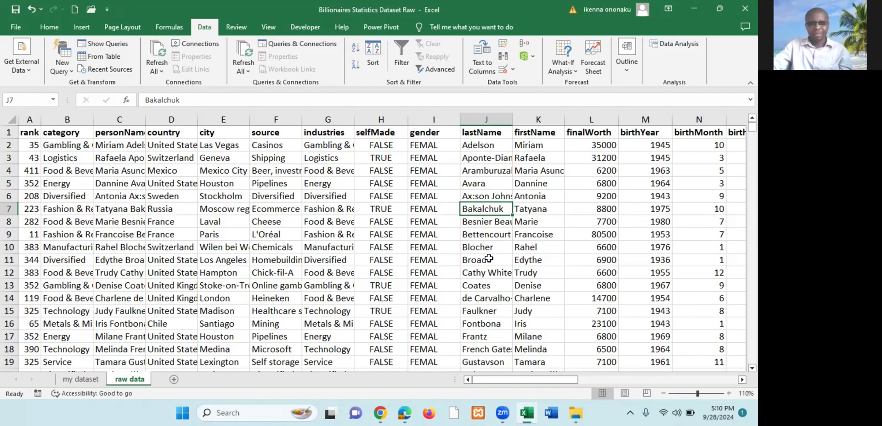
{"action": "scroll", "coordinate": [449, 244], "scroll_direction": "down", "scroll_amount": 6}
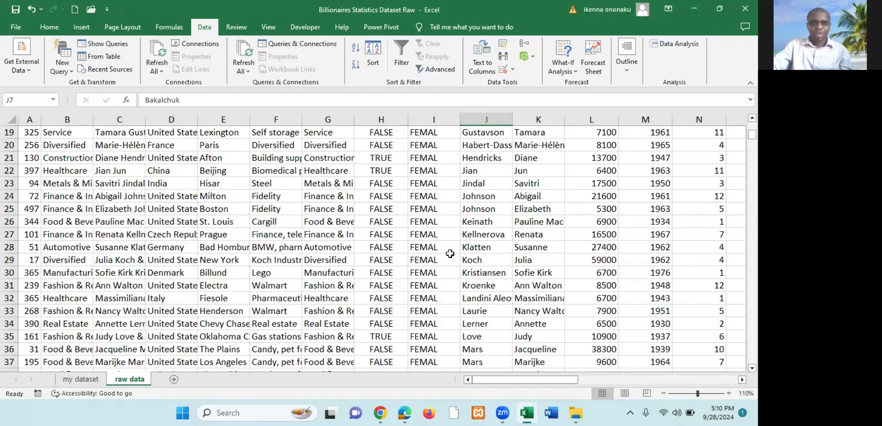
{"action": "scroll", "coordinate": [448, 244], "scroll_direction": "up", "scroll_amount": 6}
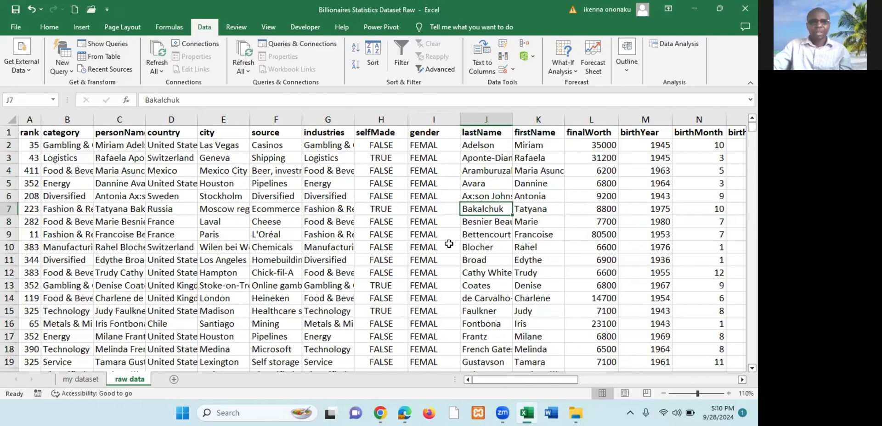
{"action": "left_click", "coordinate": [422, 145]}
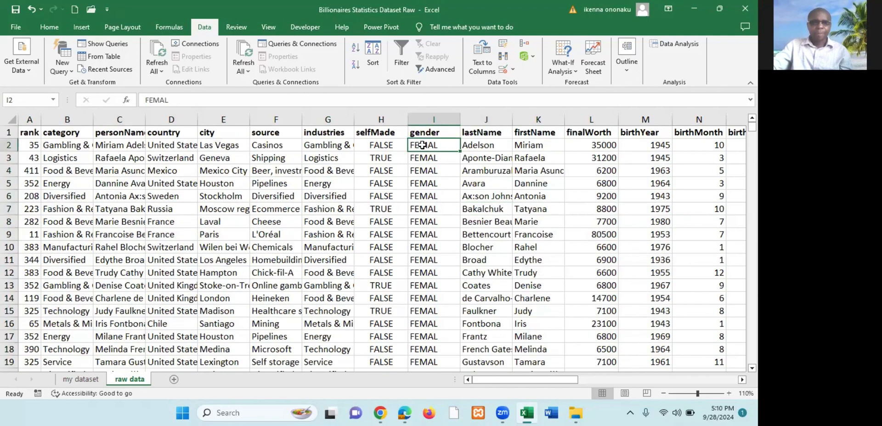
{"action": "left_click", "coordinate": [481, 147]}
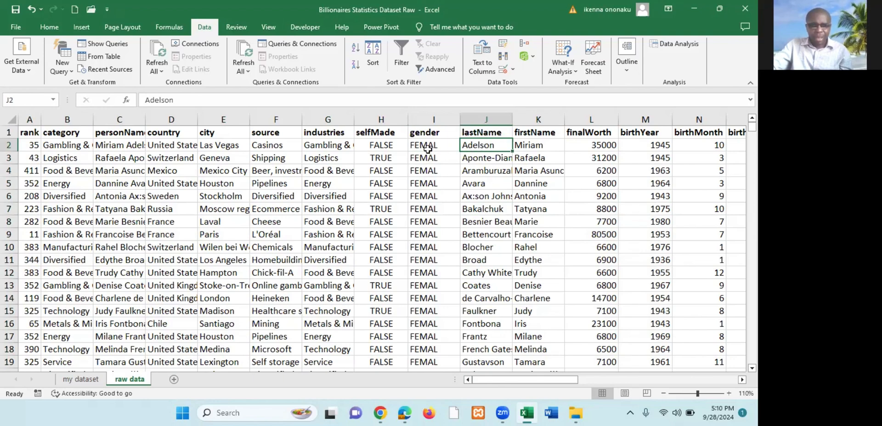
{"action": "scroll", "coordinate": [428, 155], "scroll_direction": "down", "scroll_amount": 7}
{"action": "scroll", "coordinate": [428, 156], "scroll_direction": "up", "scroll_amount": 6}
{"action": "scroll", "coordinate": [428, 155], "scroll_direction": "up", "scroll_amount": 1}
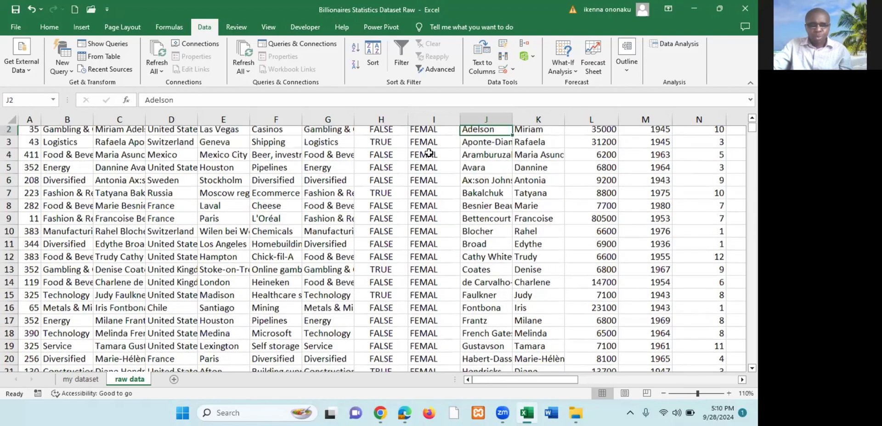
{"action": "scroll", "coordinate": [427, 154], "scroll_direction": "up", "scroll_amount": 1}
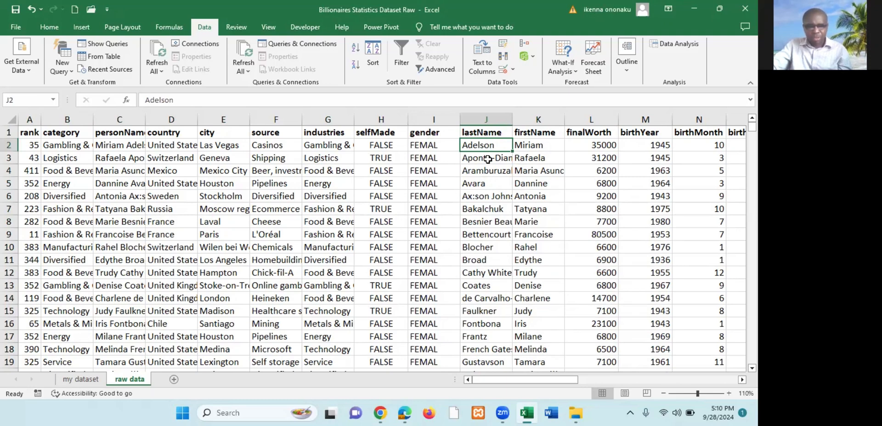
{"action": "scroll", "coordinate": [482, 248], "scroll_direction": "down", "scroll_amount": 20}
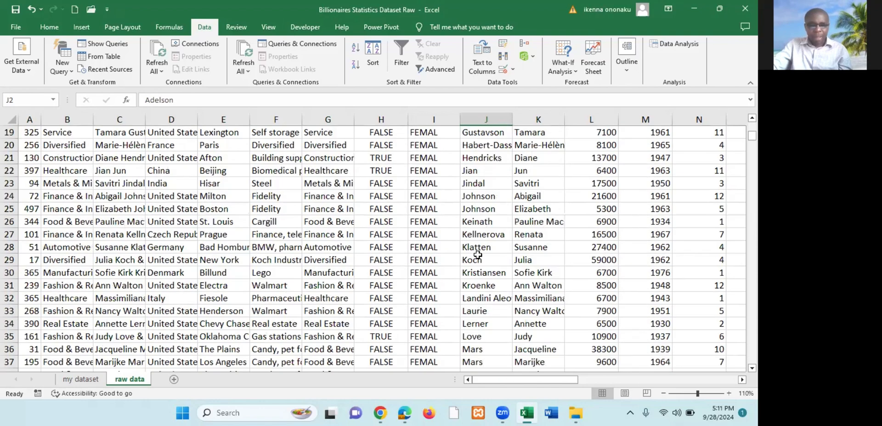
- Examine the last names where the gender column changes from FEMAL to MALE to check the two-level sort
{"action": "scroll", "coordinate": [478, 254], "scroll_direction": "up", "scroll_amount": 13}
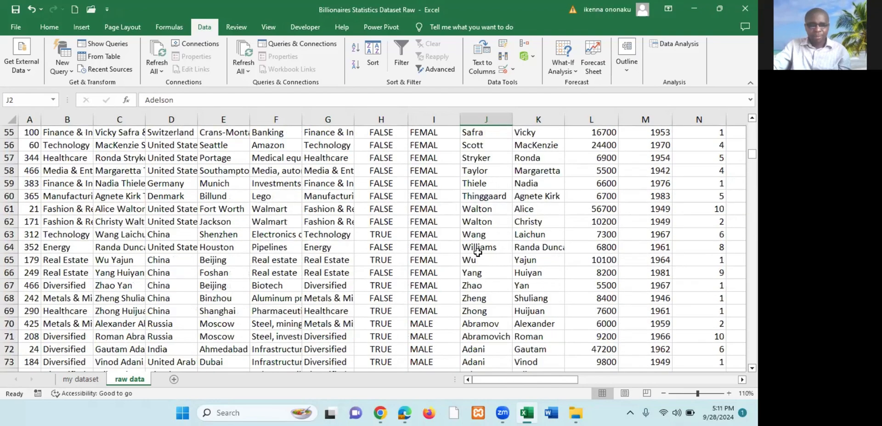
{"action": "scroll", "coordinate": [427, 267], "scroll_direction": "down", "scroll_amount": 1}
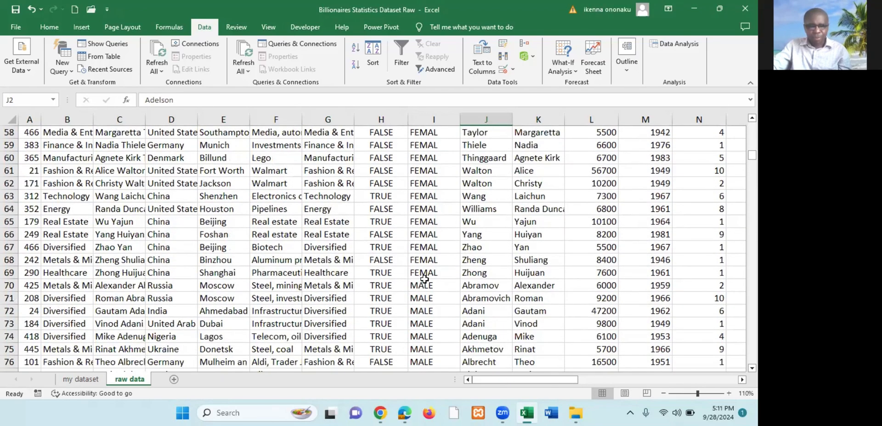
{"action": "left_click", "coordinate": [422, 274]}
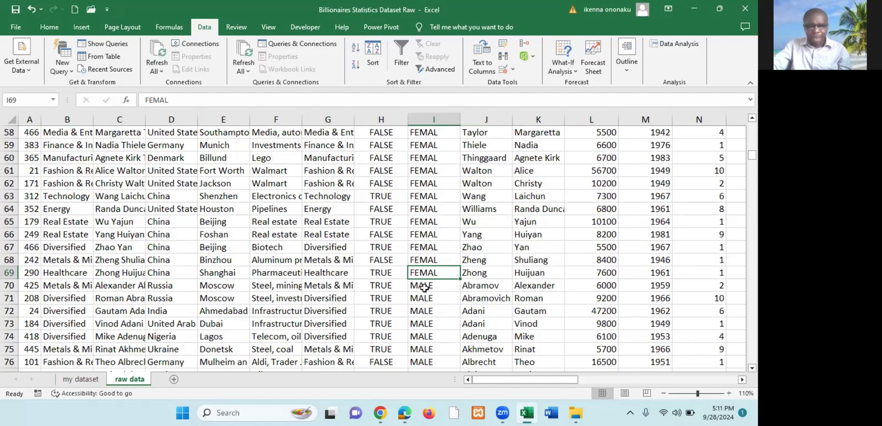
{"action": "left_click", "coordinate": [424, 287]}
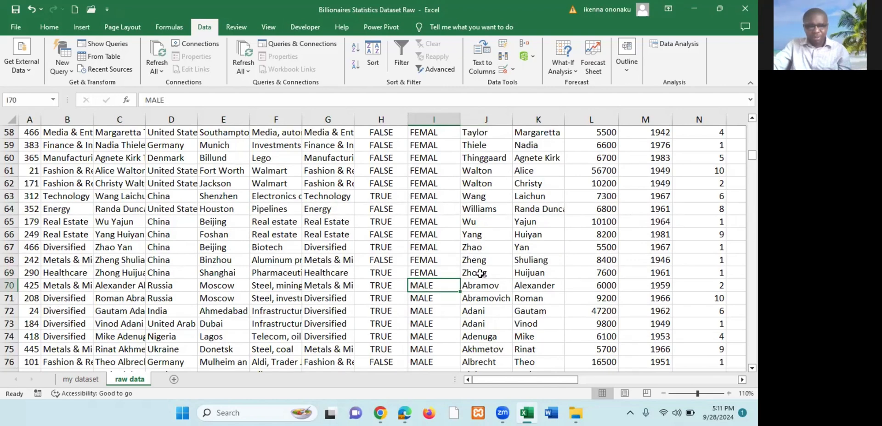
{"action": "left_click", "coordinate": [480, 273]}
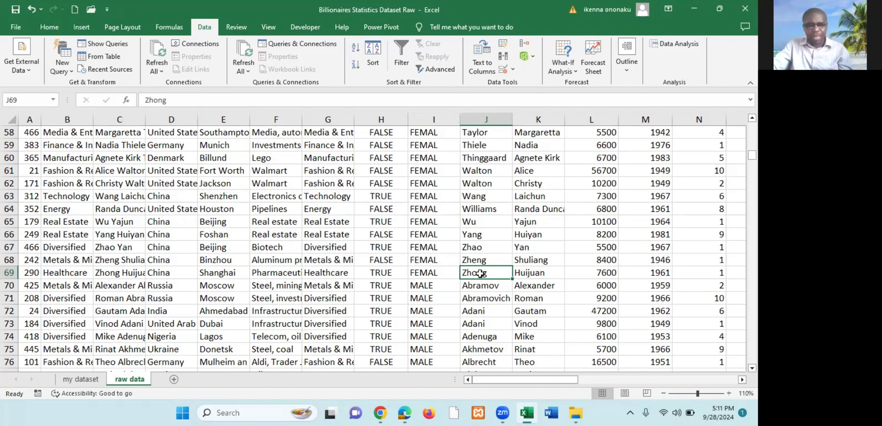
{"action": "left_click", "coordinate": [427, 287]}
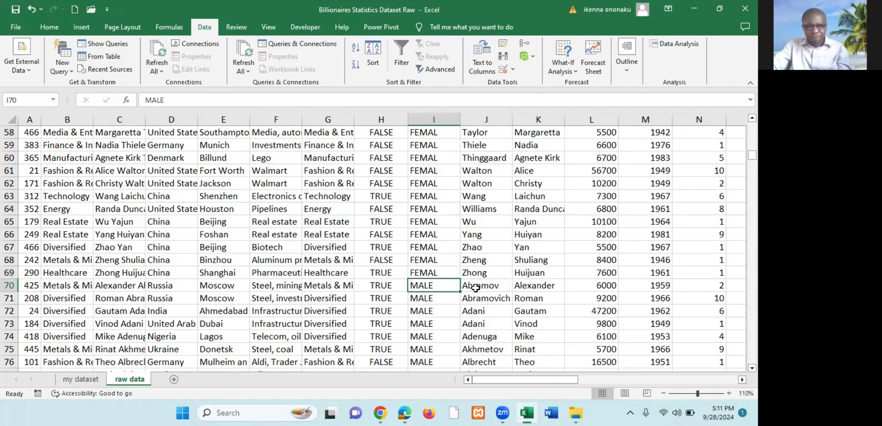
{"action": "left_click", "coordinate": [475, 288]}
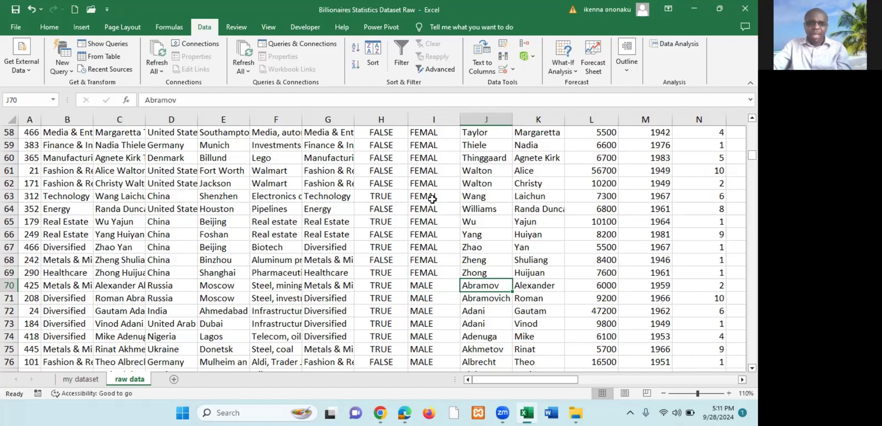
{"action": "scroll", "coordinate": [425, 137], "scroll_direction": "up", "scroll_amount": 19}
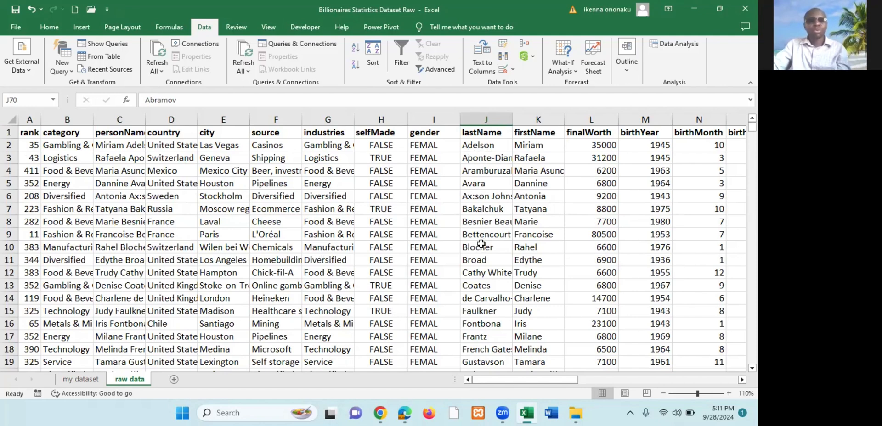
- Open the custom sort settings for the raw data and delete the existing gender and lastName levels
{"action": "left_click", "coordinate": [430, 154]}
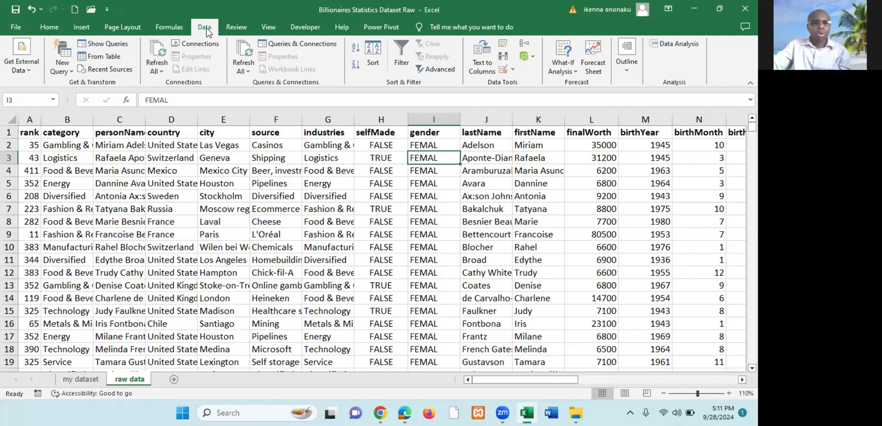
{"action": "left_click", "coordinate": [374, 57]}
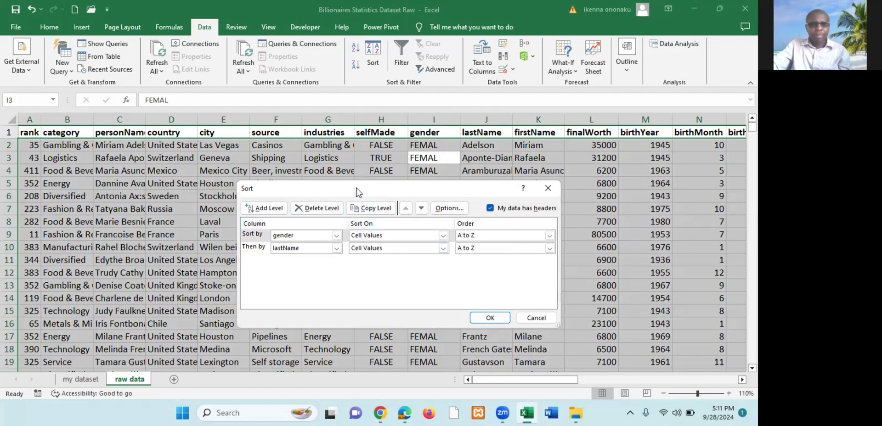
{"action": "left_click_drag", "start_coordinate": [358, 192], "coordinate": [389, 245]}
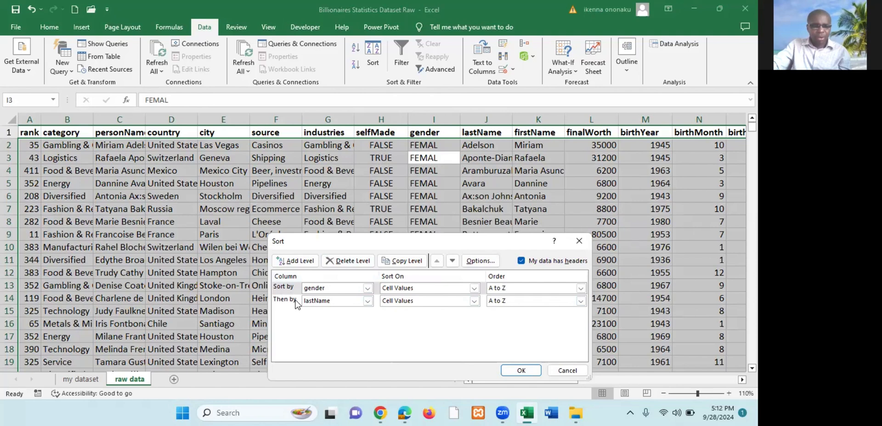
{"action": "left_click", "coordinate": [349, 262]}
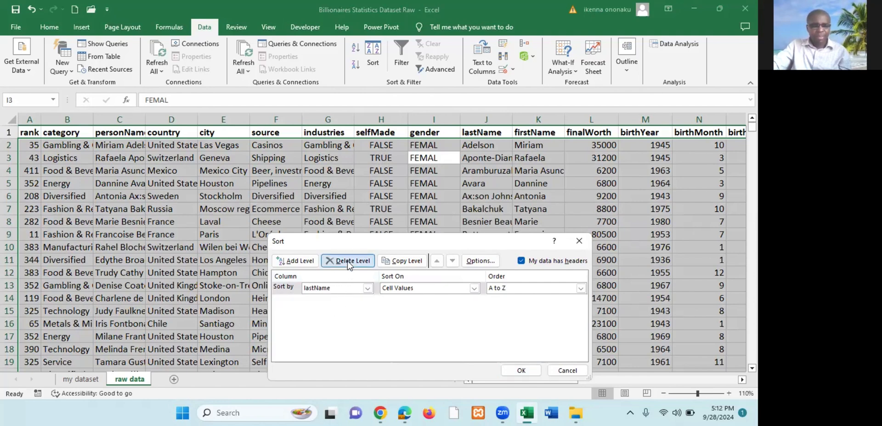
{"action": "left_click", "coordinate": [347, 261]}
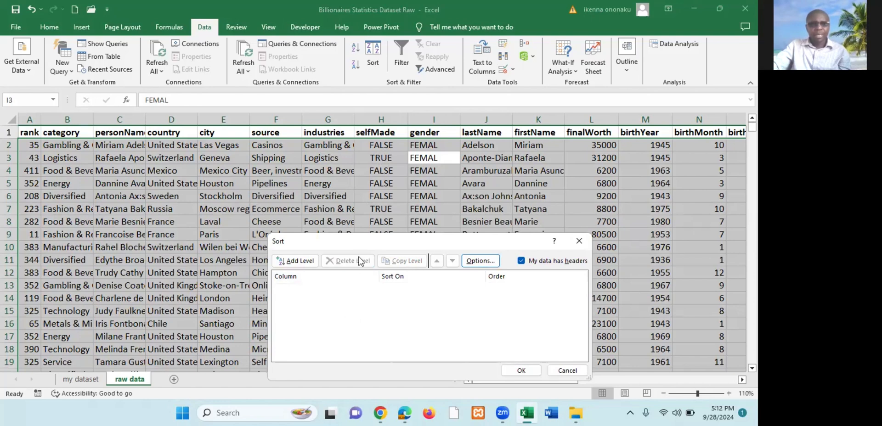
- Add a first sort level that uses the selfMade column
{"action": "left_click_drag", "start_coordinate": [360, 249], "coordinate": [360, 241]}
{"action": "left_click", "coordinate": [298, 252]}
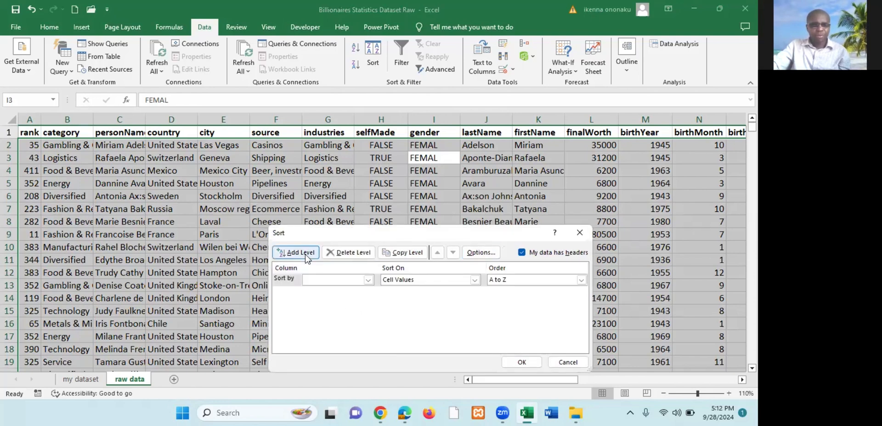
{"action": "left_click", "coordinate": [368, 279]}
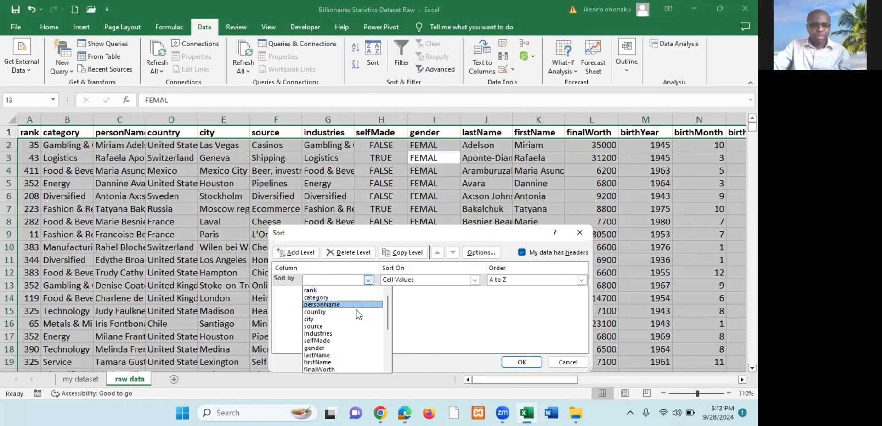
{"action": "scroll", "coordinate": [335, 343], "scroll_direction": "down", "scroll_amount": 1}
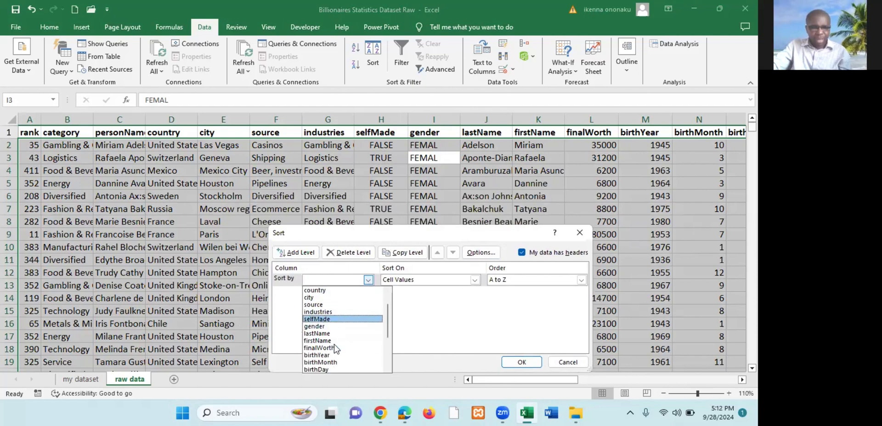
{"action": "scroll", "coordinate": [335, 343], "scroll_direction": "up", "scroll_amount": 1}
{"action": "scroll", "coordinate": [335, 343], "scroll_direction": "down", "scroll_amount": 3}
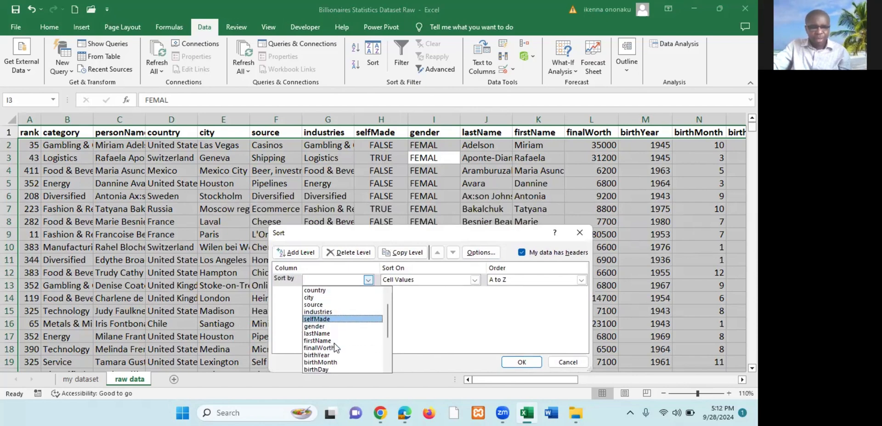
{"action": "left_click", "coordinate": [353, 237]}
{"action": "left_click_drag", "start_coordinate": [356, 237], "coordinate": [355, 155]}
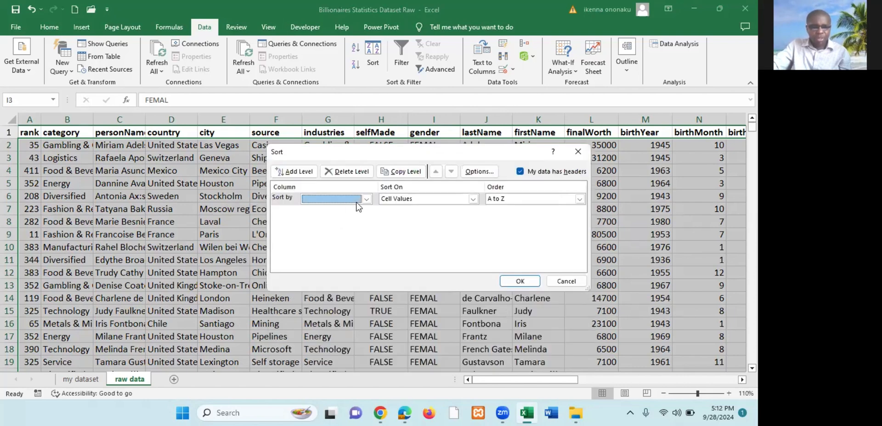
{"action": "left_click", "coordinate": [366, 199]}
{"action": "scroll", "coordinate": [340, 258], "scroll_direction": "down", "scroll_amount": 3}
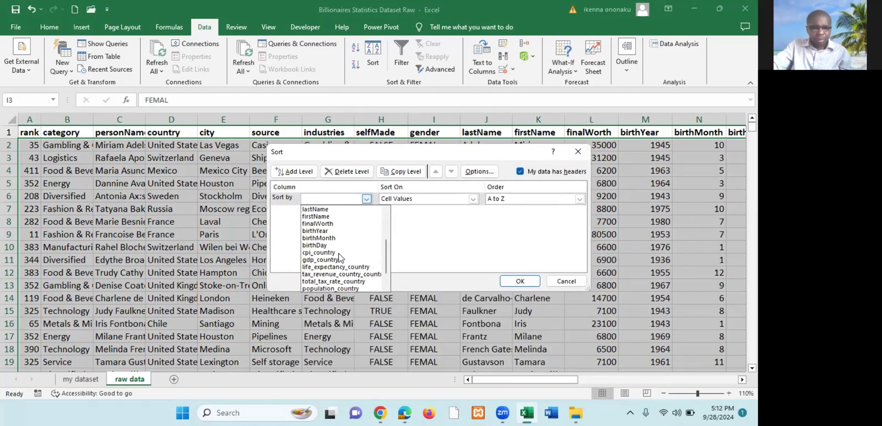
{"action": "scroll", "coordinate": [345, 251], "scroll_direction": "up", "scroll_amount": 3}
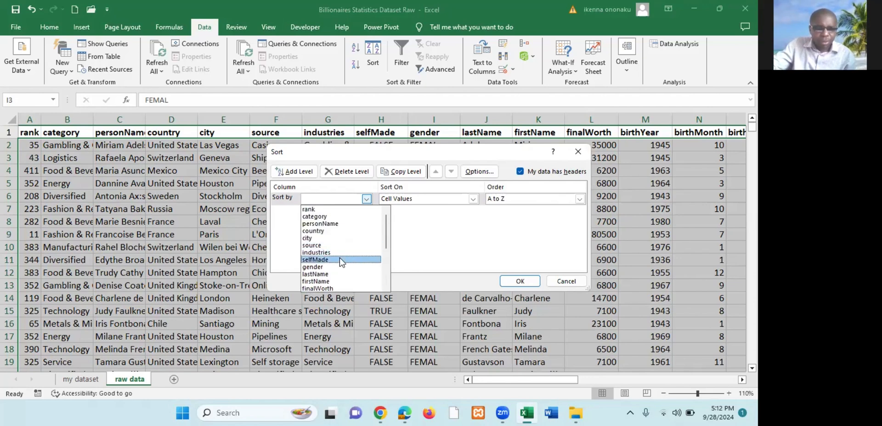
{"action": "left_click", "coordinate": [341, 259]}
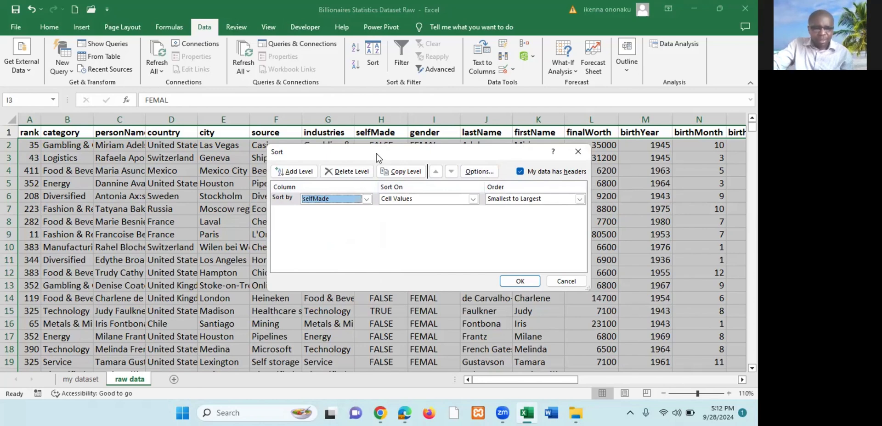
- Add a second sort level by firstName and apply the sort to the raw data
{"action": "left_click_drag", "start_coordinate": [376, 153], "coordinate": [374, 203]}
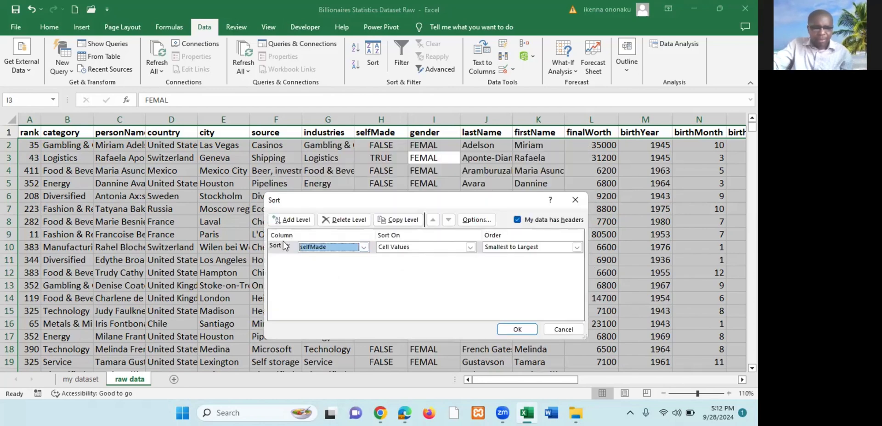
{"action": "left_click", "coordinate": [293, 220]}
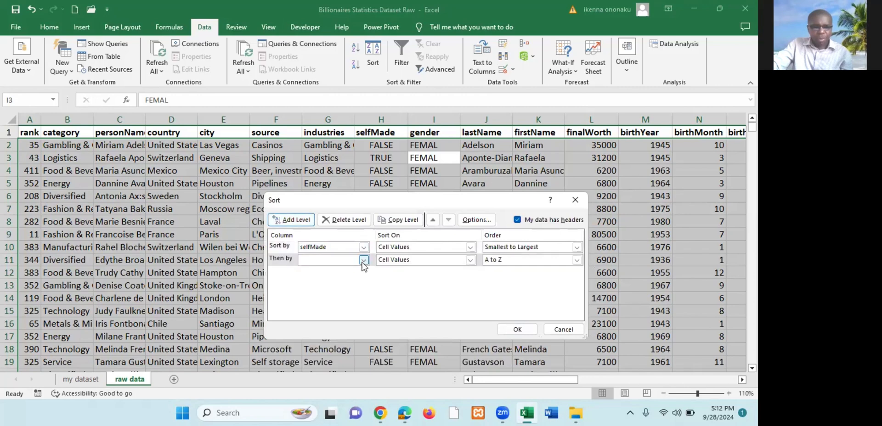
{"action": "left_click", "coordinate": [363, 260]}
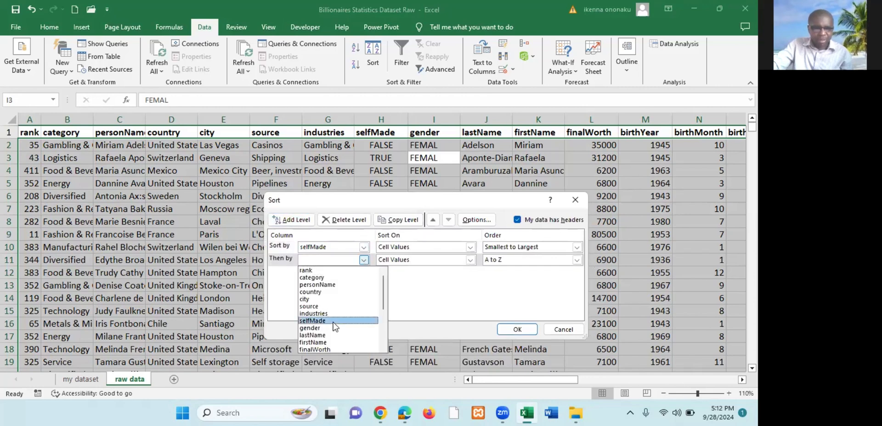
{"action": "scroll", "coordinate": [329, 333], "scroll_direction": "down", "scroll_amount": 1}
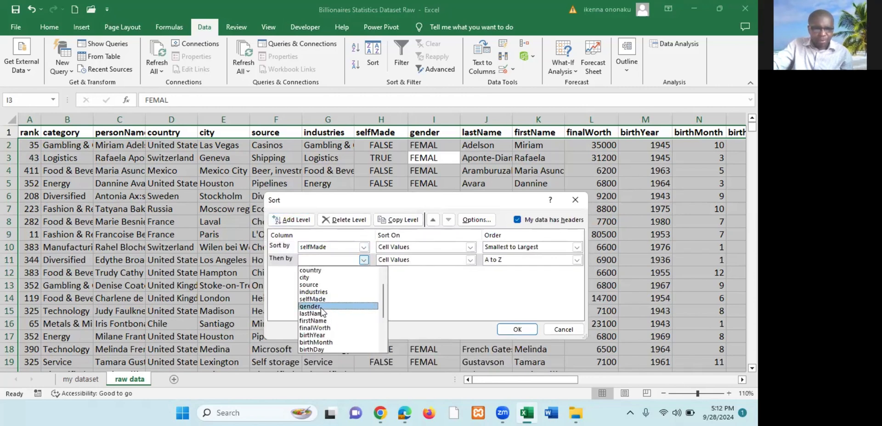
{"action": "left_click", "coordinate": [320, 322]}
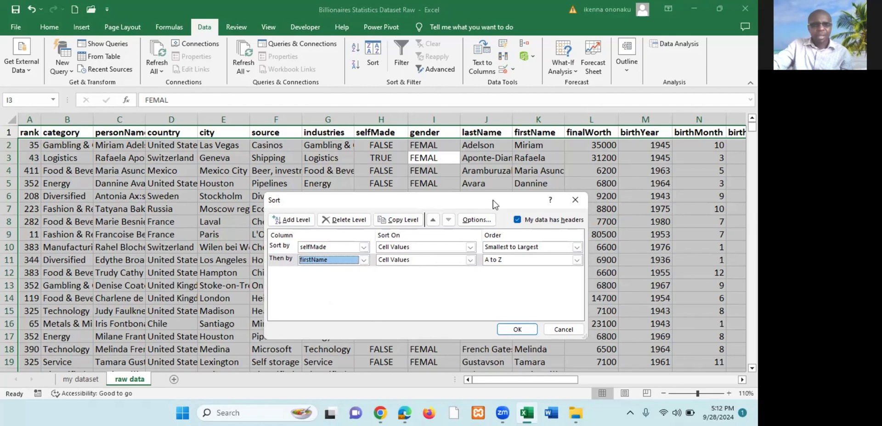
{"action": "left_click_drag", "start_coordinate": [494, 204], "coordinate": [502, 220]}
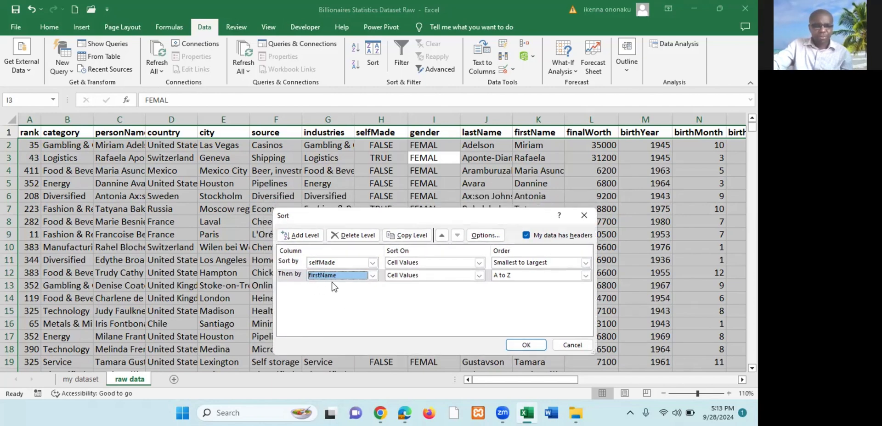
{"action": "left_click", "coordinate": [526, 345]}
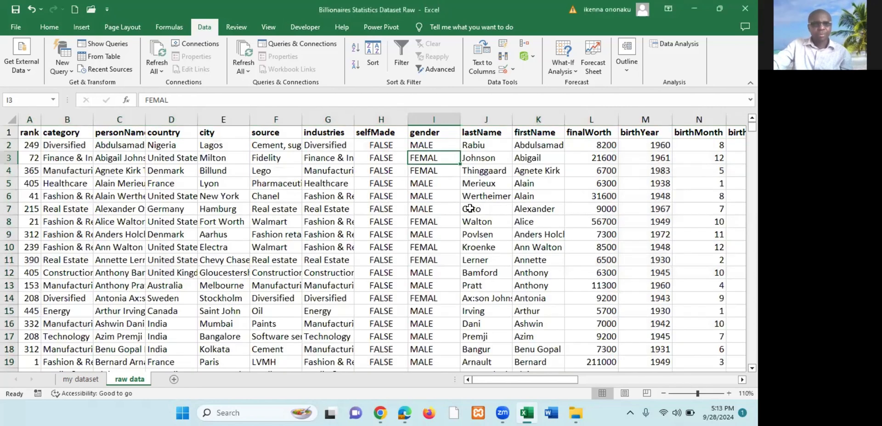
- Review the sorted rows, checking the order of the selfMade and firstName columns
{"action": "scroll", "coordinate": [468, 215], "scroll_direction": "down", "scroll_amount": 11}
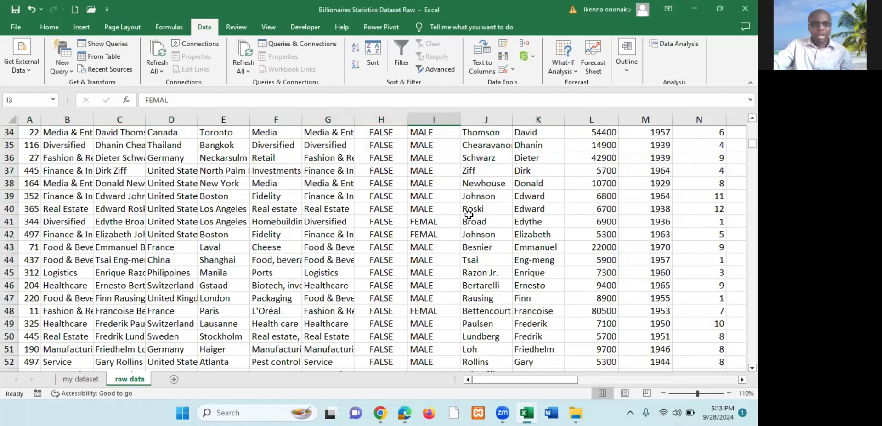
{"action": "scroll", "coordinate": [468, 215], "scroll_direction": "up", "scroll_amount": 11}
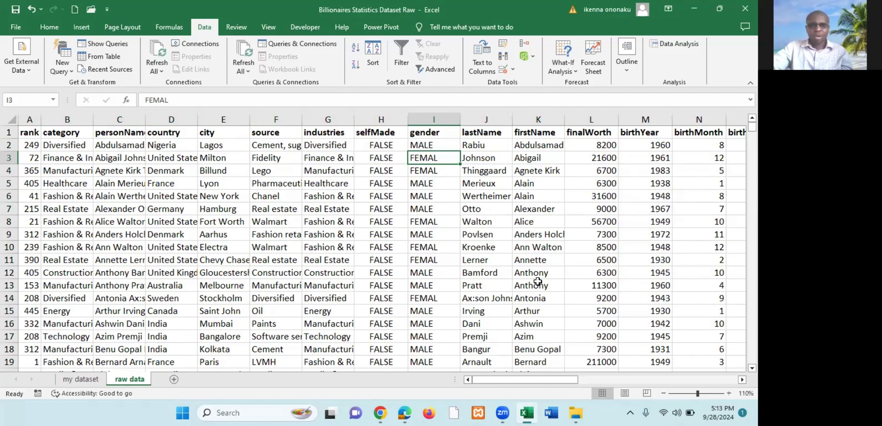
{"action": "key", "text": "ctrl+h"}
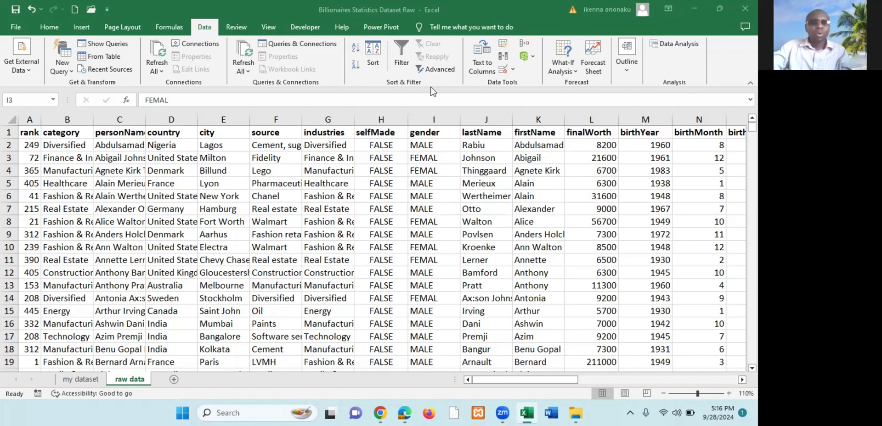
{"action": "left_click", "coordinate": [419, 171]}
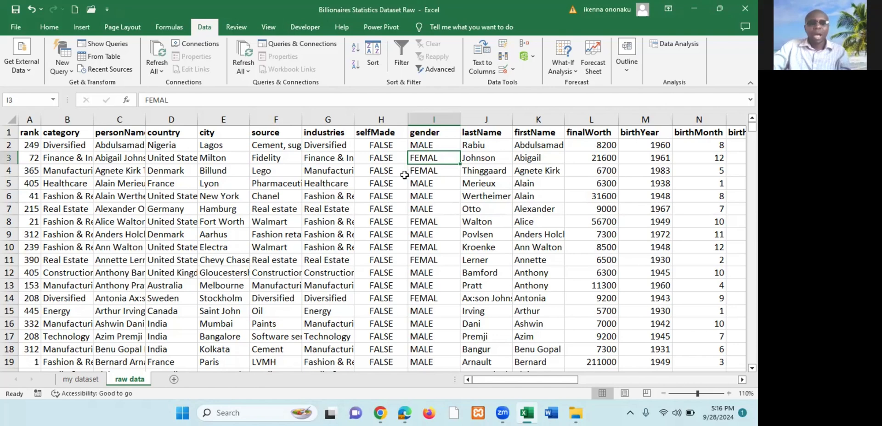
- Show the dataset's numeric columns and select the finalWorth header cell
{"action": "left_click_drag", "start_coordinate": [504, 381], "coordinate": [589, 381]}
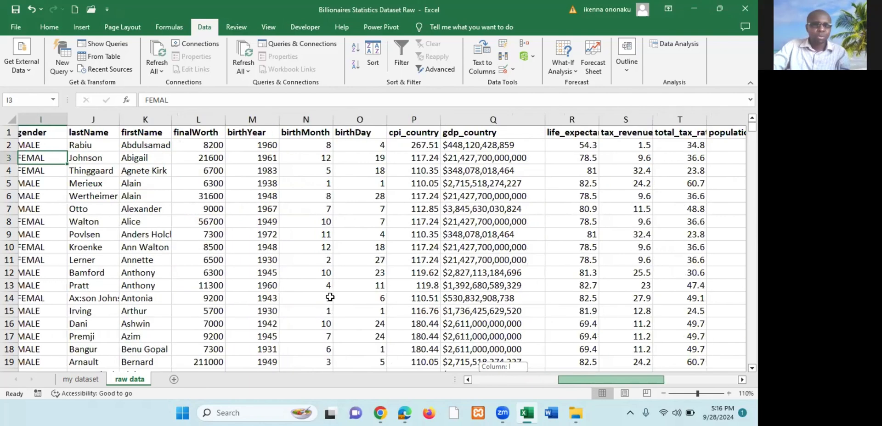
{"action": "left_click_drag", "start_coordinate": [329, 297], "coordinate": [270, 231]}
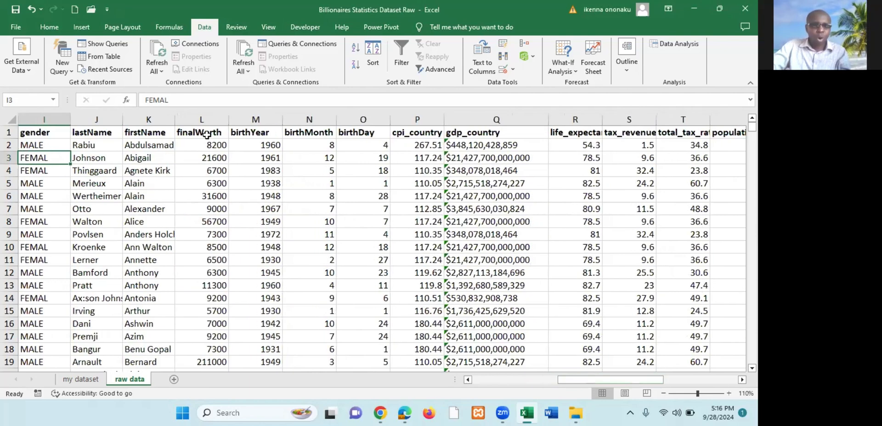
{"action": "left_click", "coordinate": [206, 134]}
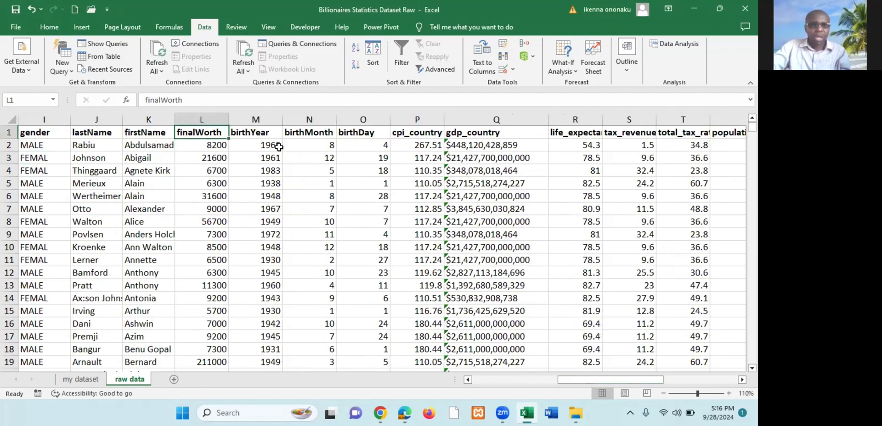
- Look through the numeric columns from finalWorth to population_country and on to the CURRENT DATE, DATE OF BIRTH and AGE columns
{"action": "left_click_drag", "start_coordinate": [358, 144], "coordinate": [589, 175]}
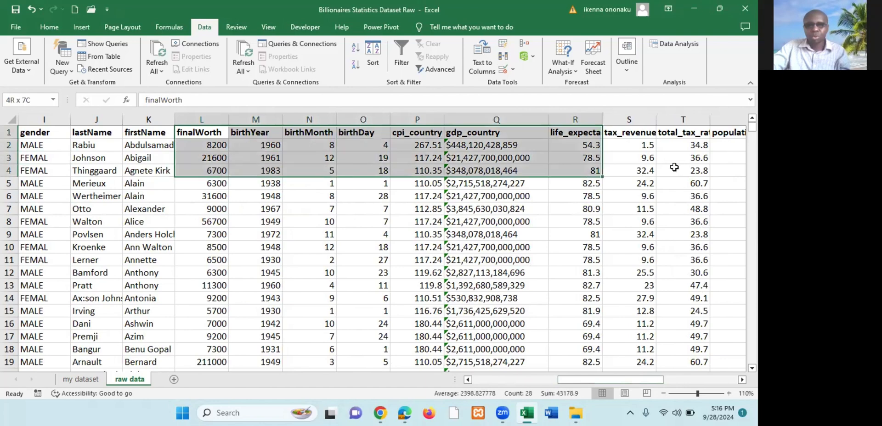
{"action": "left_click_drag", "start_coordinate": [732, 155], "coordinate": [487, 149]}
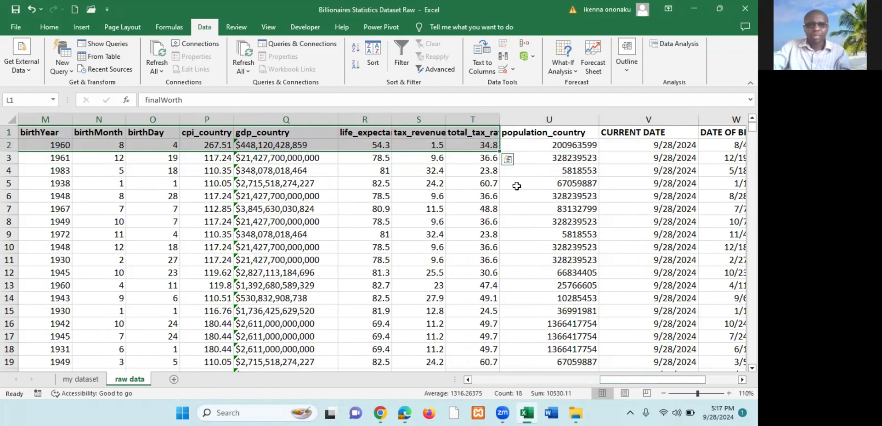
{"action": "left_click", "coordinate": [537, 186]}
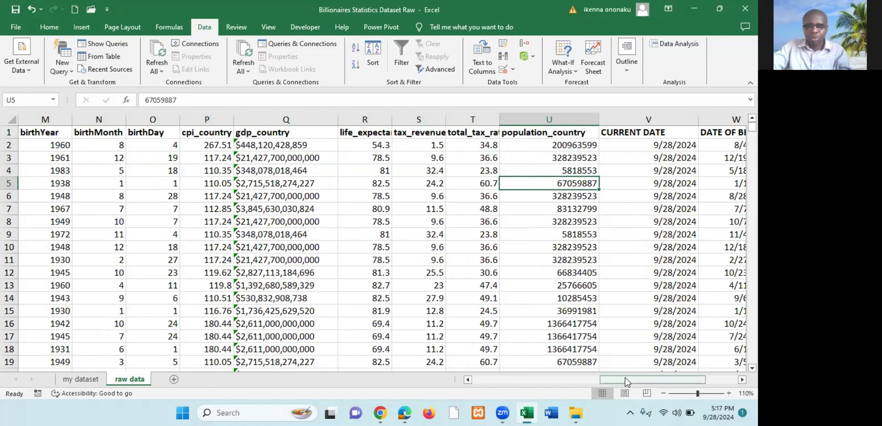
{"action": "left_click_drag", "start_coordinate": [658, 379], "coordinate": [658, 379]}
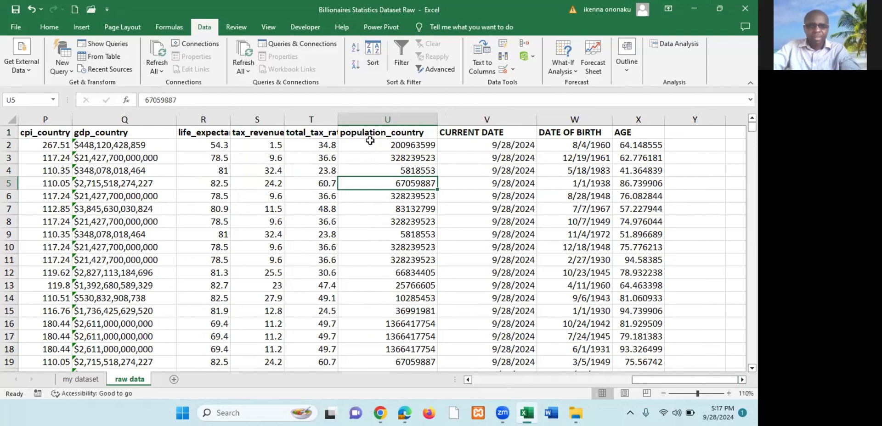
- Move the whole AGE column in front of the CURRENT DATE column, shifting the existing columns over
{"action": "left_click", "coordinate": [641, 133]}
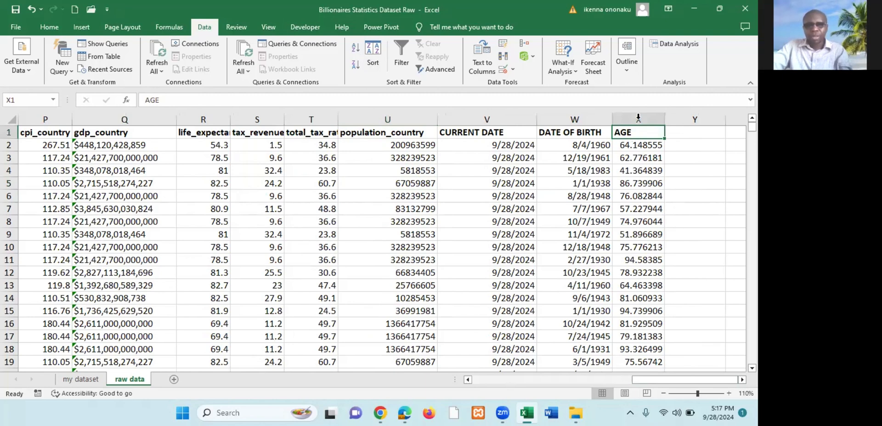
{"action": "left_click", "coordinate": [638, 115]}
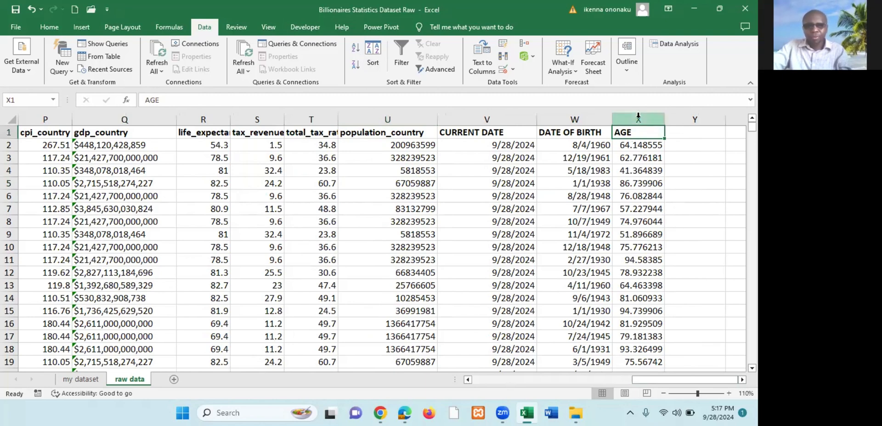
{"action": "left_click", "coordinate": [638, 116]}
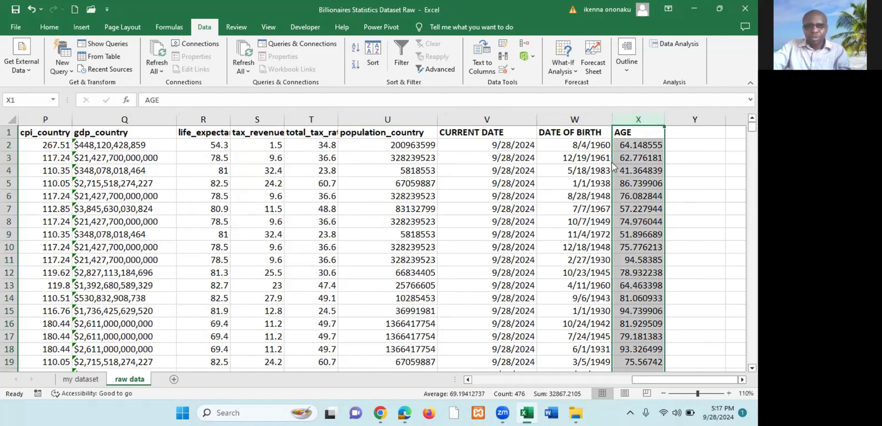
{"action": "left_click_drag", "start_coordinate": [612, 162], "coordinate": [514, 168]}
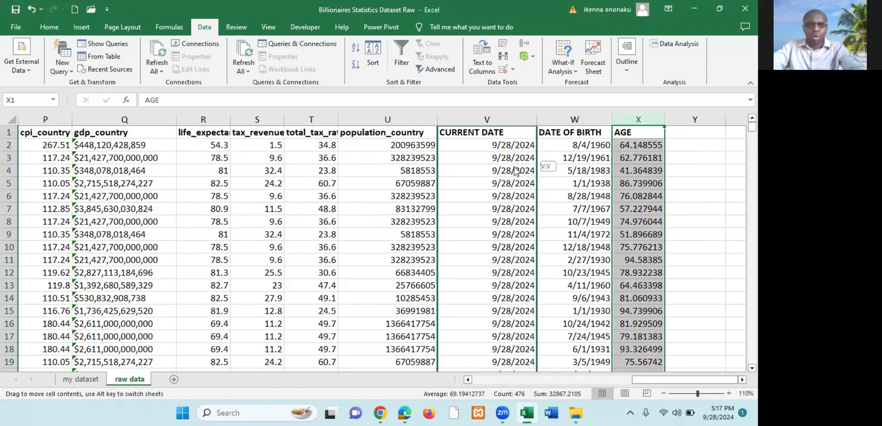
{"action": "left_click_drag", "start_coordinate": [515, 171], "coordinate": [516, 172]}
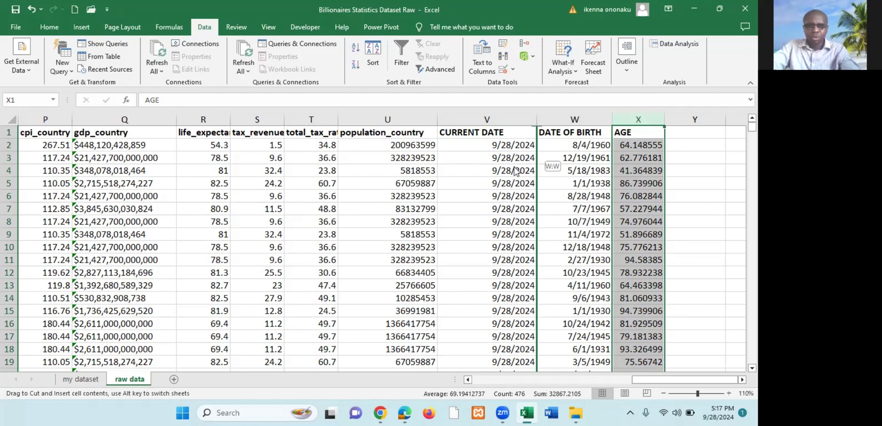
{"action": "left_click_drag", "start_coordinate": [516, 171], "coordinate": [426, 164]}
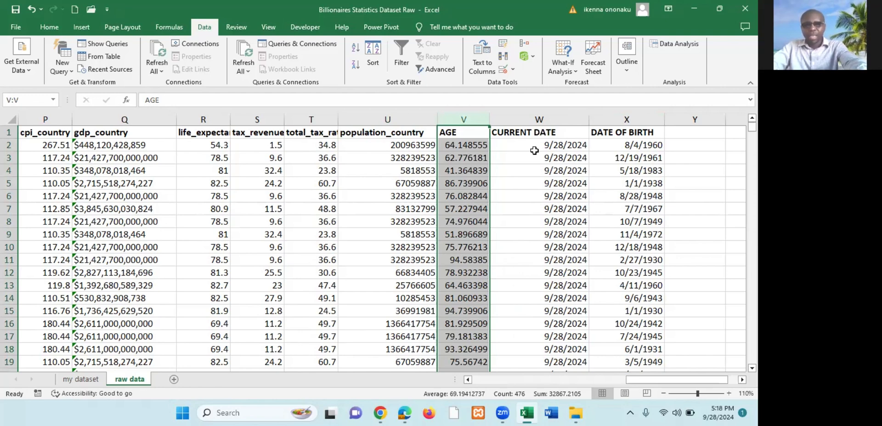
- Undo the AGE column move and check the AGE, population_country and CURRENT DATE columns
{"action": "key", "text": "ctrl+z"}
{"action": "left_click", "coordinate": [650, 171]}
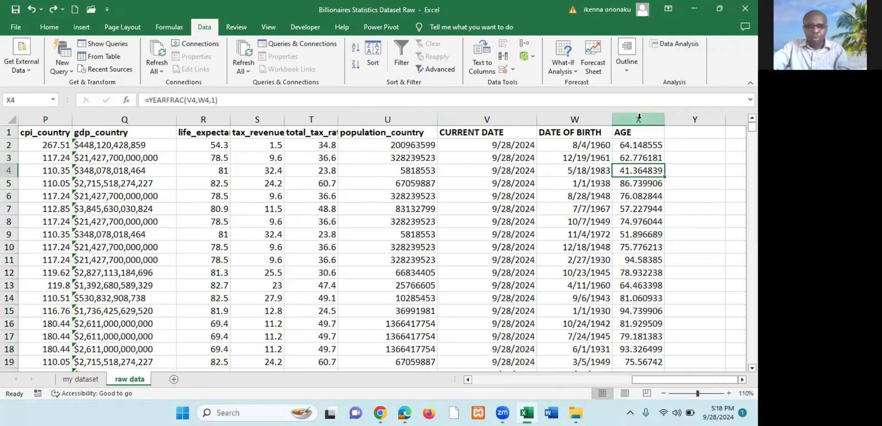
{"action": "left_click", "coordinate": [639, 118]}
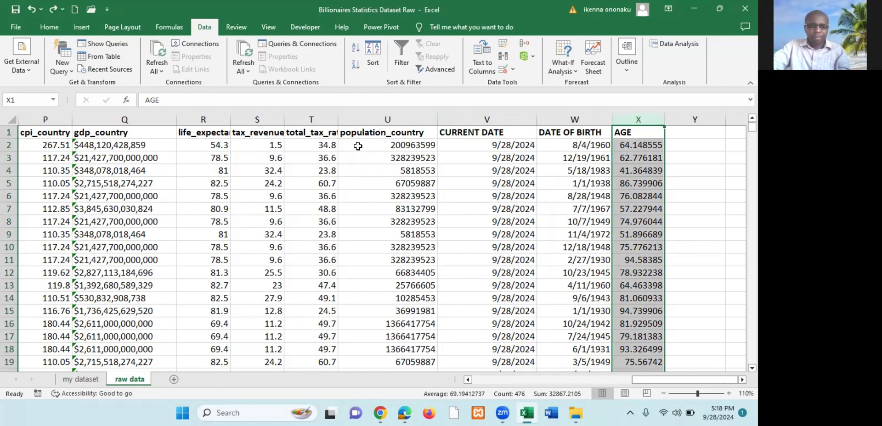
{"action": "left_click", "coordinate": [368, 119]}
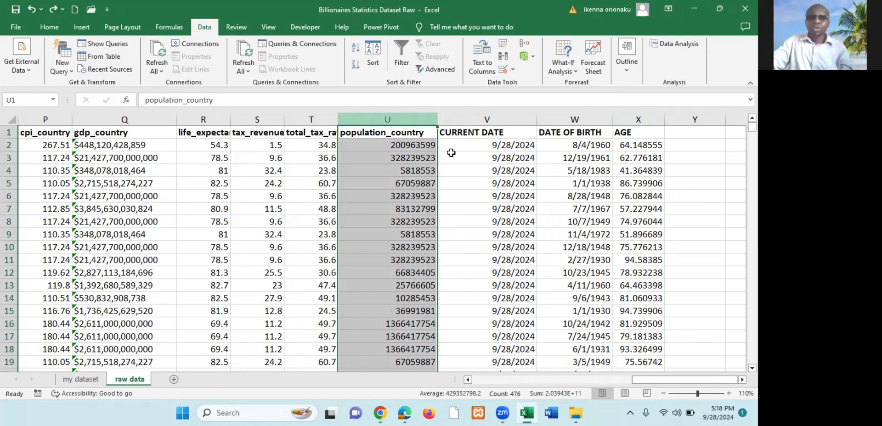
{"action": "left_click", "coordinate": [565, 131]}
{"action": "left_click", "coordinate": [488, 133]}
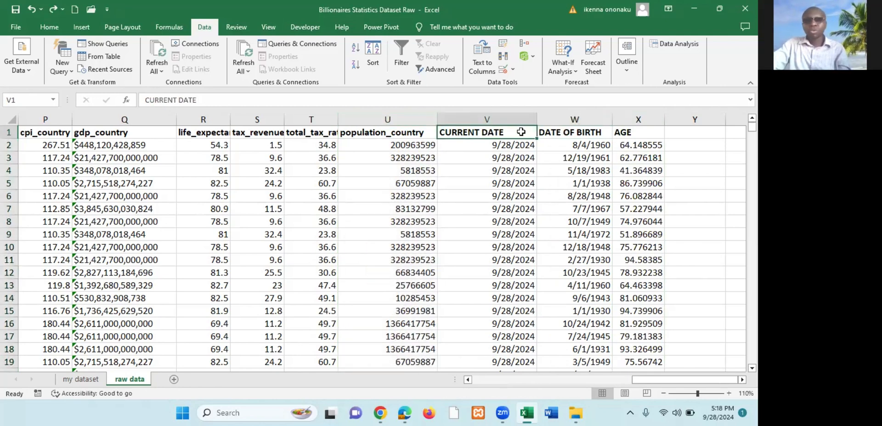
- Cut and insert the AGE column between population_country and CURRENT DATE without overwriting any data
{"action": "left_click", "coordinate": [641, 115]}
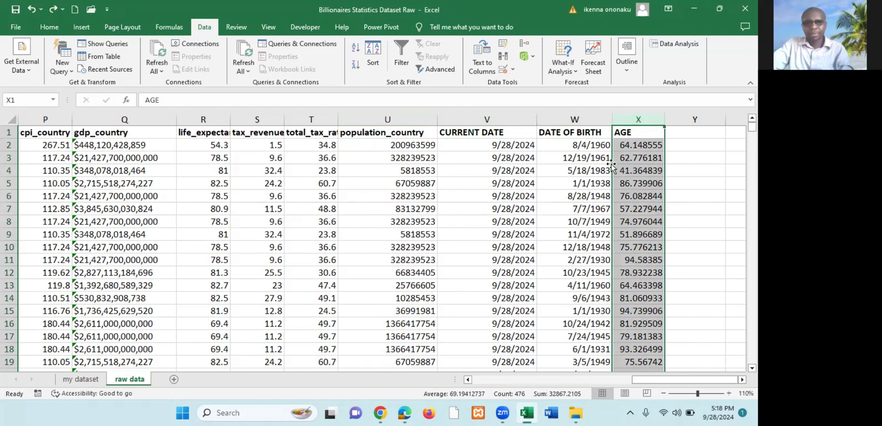
{"action": "left_click_drag", "start_coordinate": [611, 166], "coordinate": [612, 169]}
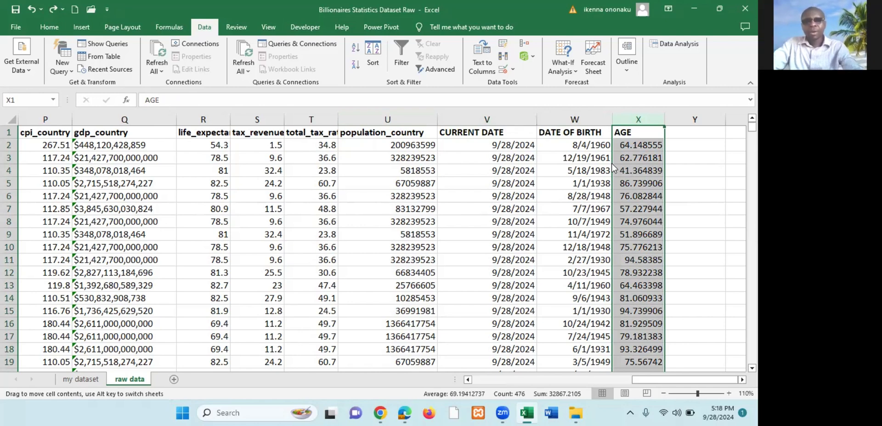
{"action": "left_click_drag", "start_coordinate": [611, 163], "coordinate": [553, 164]}
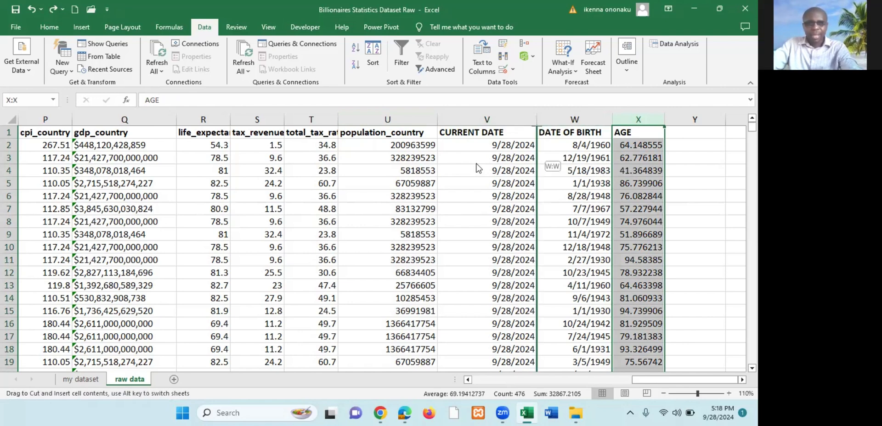
{"action": "mouse_move", "coordinate": [477, 165]}
{"action": "left_mouse_down"}
{"action": "mouse_move", "coordinate": [441, 166]}
{"action": "mouse_move", "coordinate": [480, 164]}
{"action": "left_mouse_up"}
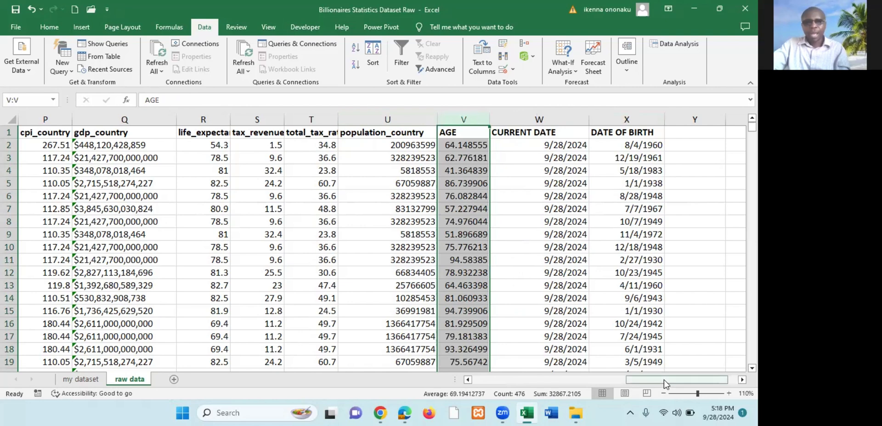
- Review the adjacent numeric columns from finalWorth to AGE together, with the sheet zoomed out to 80%
{"action": "left_click_drag", "start_coordinate": [663, 379], "coordinate": [576, 380]}
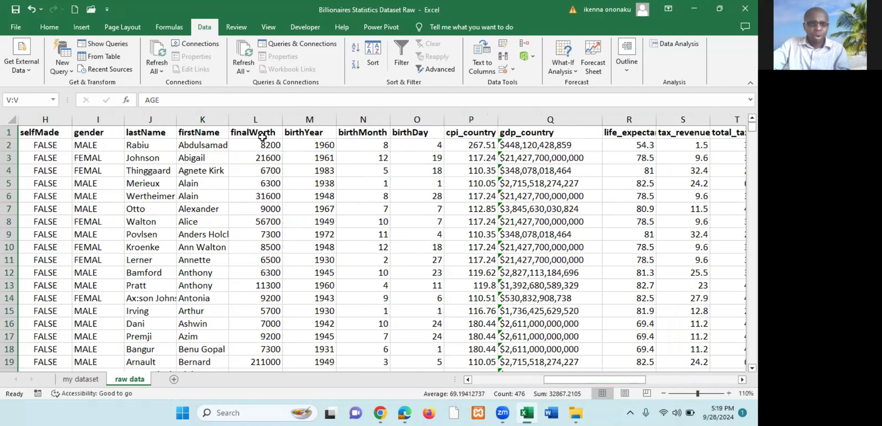
{"action": "left_click_drag", "start_coordinate": [262, 133], "coordinate": [304, 170]}
{"action": "left_click_drag", "start_coordinate": [635, 220], "coordinate": [736, 202]}
{"action": "left_click_drag", "start_coordinate": [586, 196], "coordinate": [573, 197]}
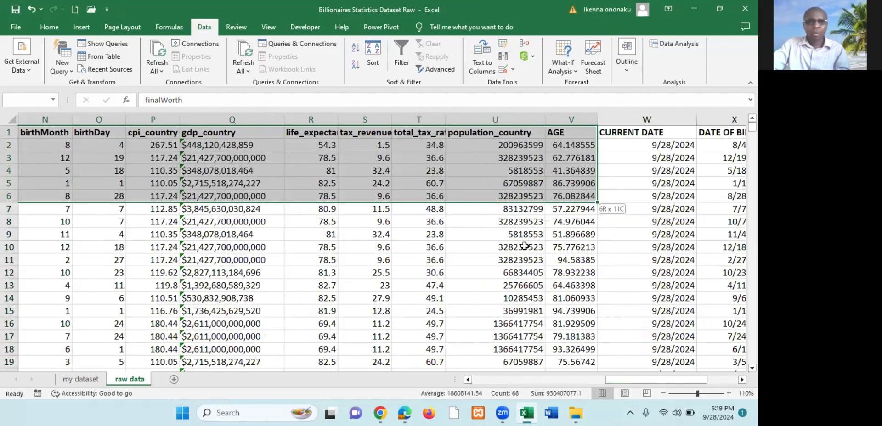
{"action": "left_click", "coordinate": [663, 394]}
{"action": "left_click", "coordinate": [663, 394]}
{"action": "left_click", "coordinate": [663, 394]}
{"action": "scroll", "coordinate": [168, 200], "scroll_direction": "left", "scroll_amount": 1}
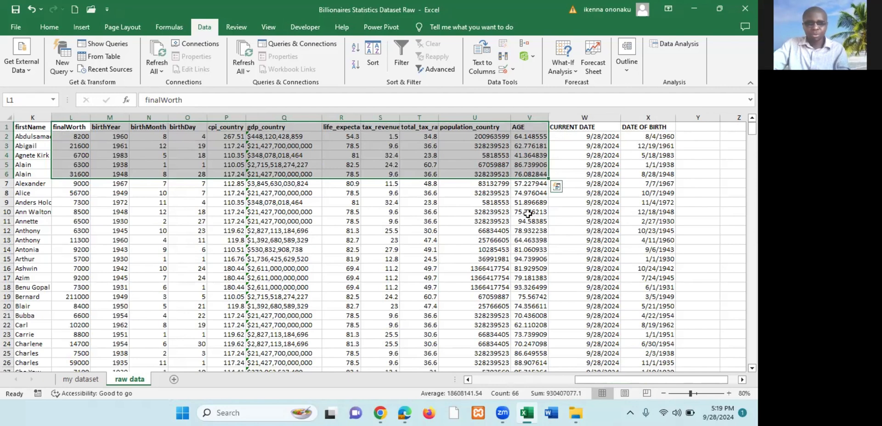
{"action": "left_click", "coordinate": [490, 156]}
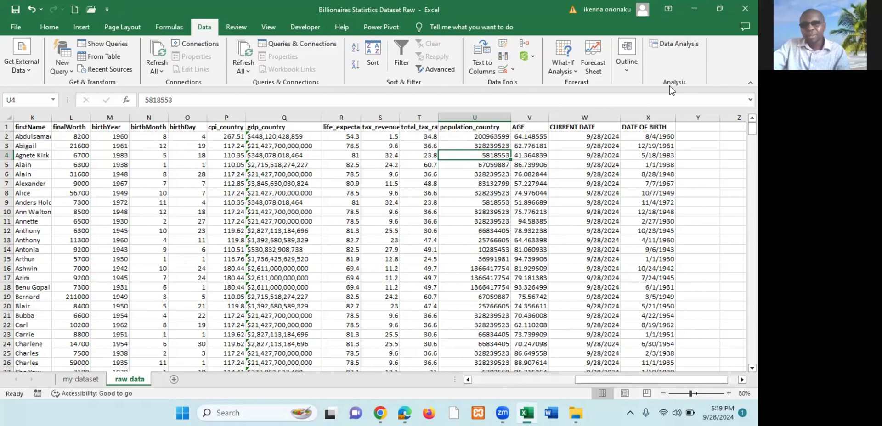
- Start the Descriptive Statistics tool from the Data Analysis tools
{"action": "left_click", "coordinate": [682, 45]}
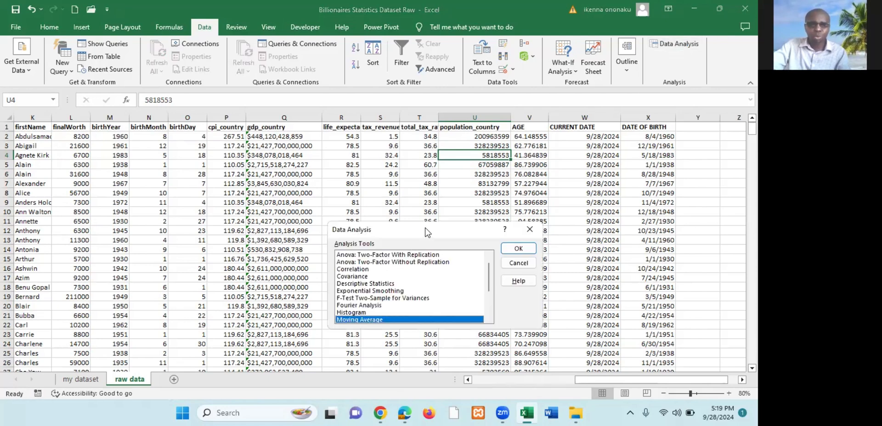
{"action": "left_click_drag", "start_coordinate": [425, 232], "coordinate": [388, 170]}
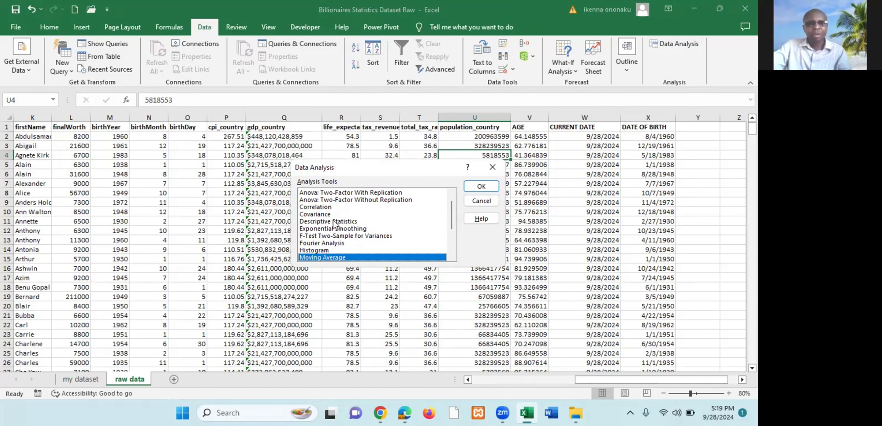
{"action": "left_click", "coordinate": [333, 222]}
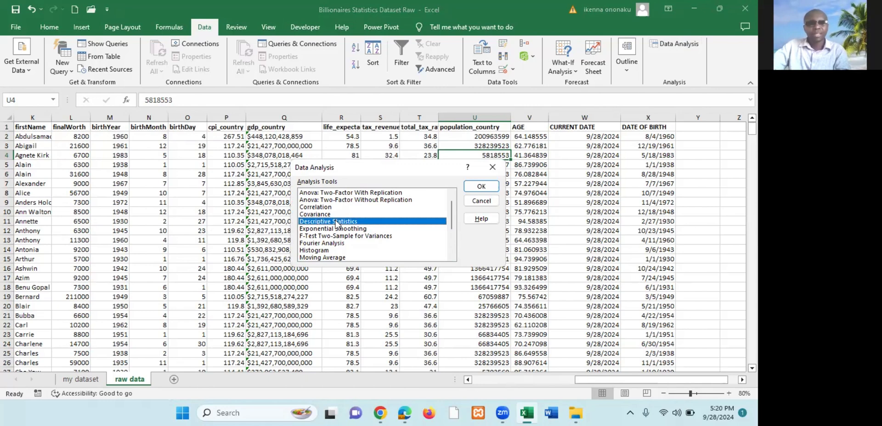
{"action": "left_click", "coordinate": [481, 188]}
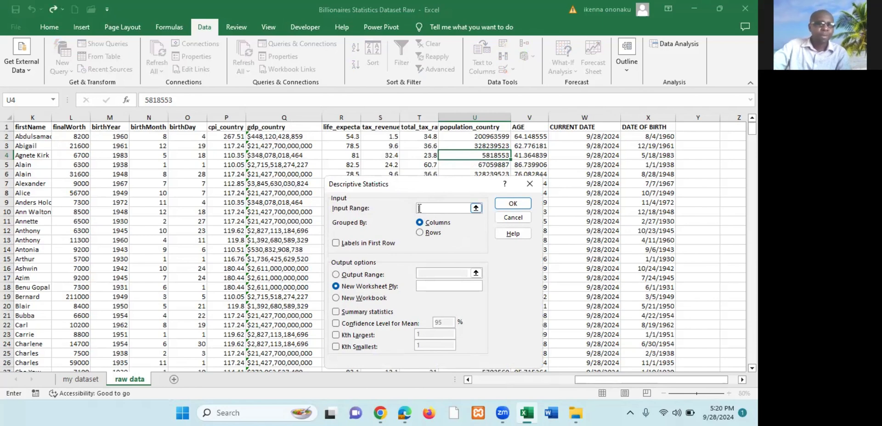
- Set the Descriptive Statistics input range to $L$1:$V$476, covering the finalWorth to AGE columns
{"action": "left_click", "coordinate": [70, 128]}
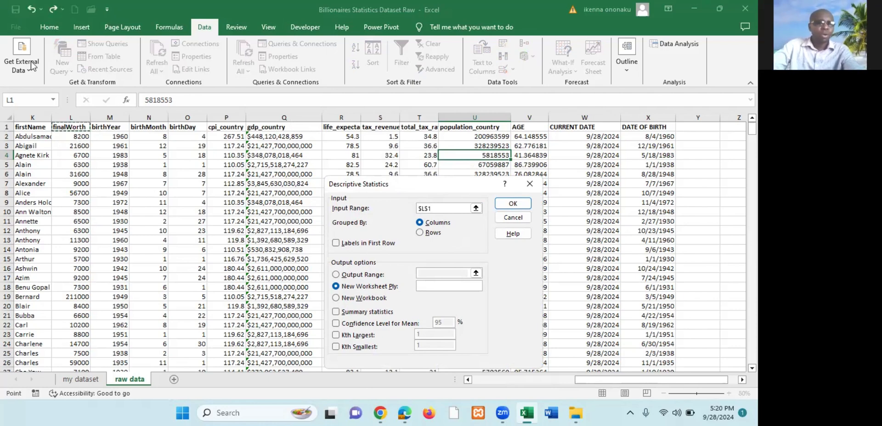
{"action": "left_click", "coordinate": [75, 130]}
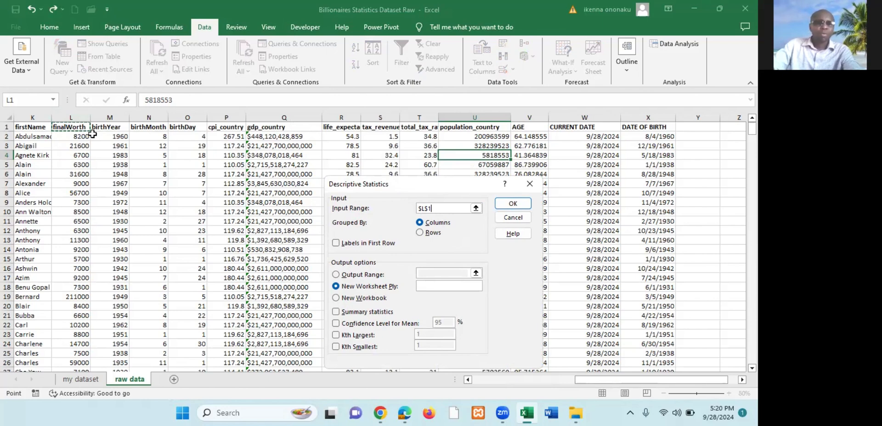
{"action": "left_click_drag", "start_coordinate": [191, 129], "coordinate": [513, 129]}
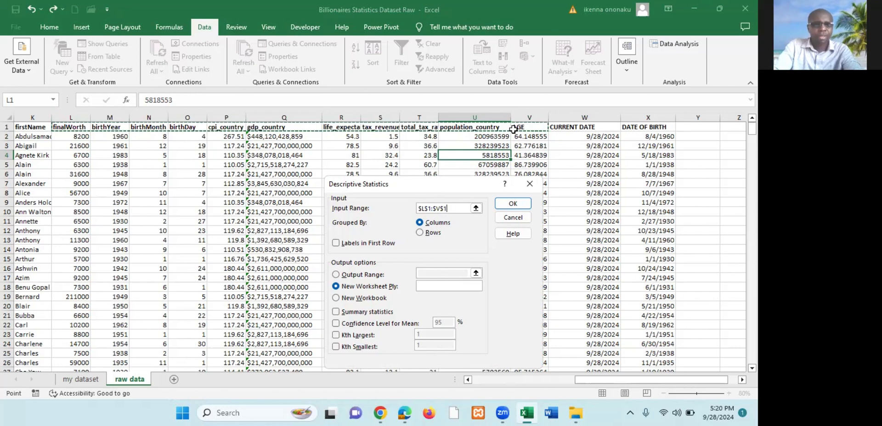
{"action": "key", "text": "ctrl+shift+Down"}
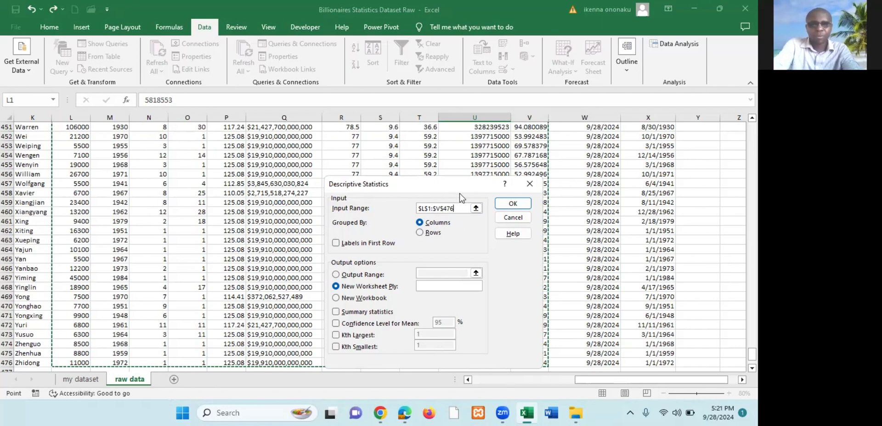
- Clear the whole input range of the Descriptive Statistics analysis
{"action": "key", "text": "BackSpace"}
{"action": "key", "text": "BackSpace"}
{"action": "key", "text": "BackSpace"}
{"action": "key", "text": "BackSpace"}
{"action": "key", "text": "BackSpace"}
{"action": "key", "text": "BackSpace"}
{"action": "key", "text": "BackSpace"}
{"action": "key", "text": "BackSpace"}
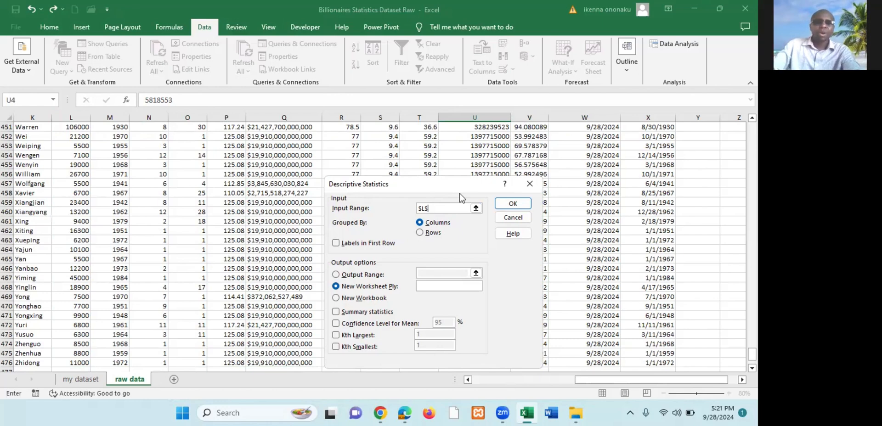
{"action": "key", "text": "BackSpace"}
{"action": "key", "text": "BackSpace"}
{"action": "key", "text": "BackSpace"}
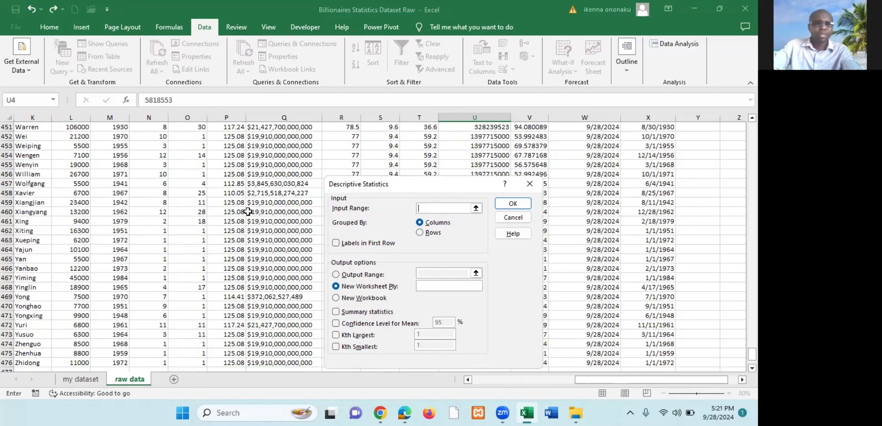
- Set the Descriptive Statistics input range to $L$1:$V$476, from the finalWorth header down to the last AGE value
{"action": "scroll", "coordinate": [249, 199], "scroll_direction": "up", "scroll_amount": 20}
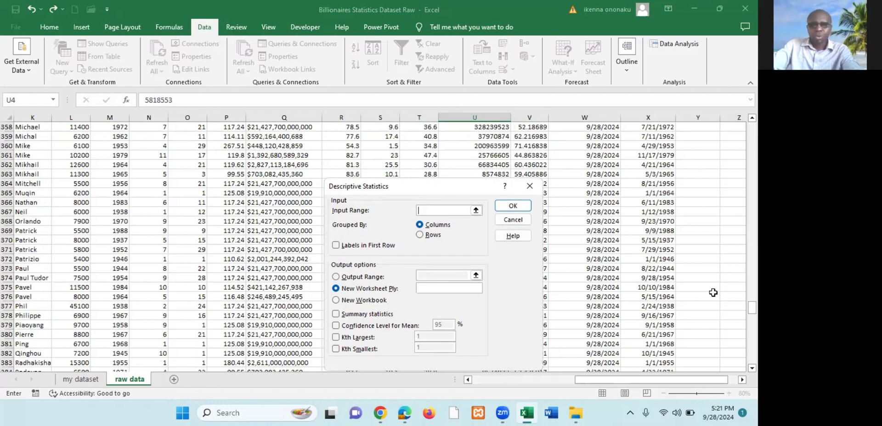
{"action": "left_click", "coordinate": [599, 210]}
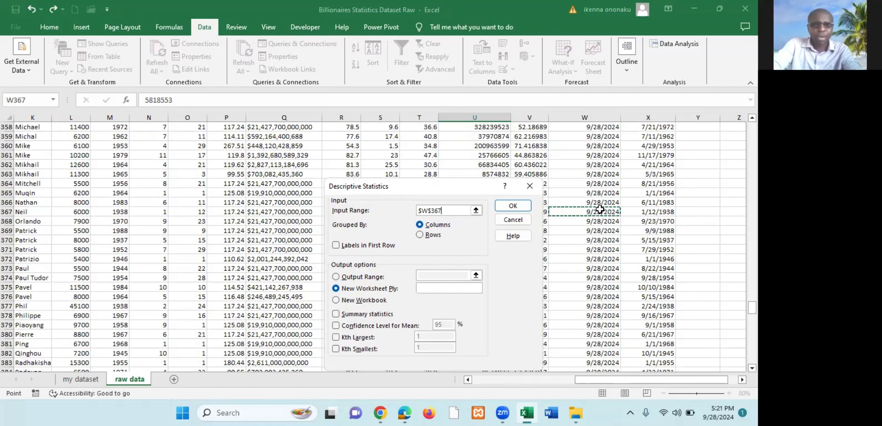
{"action": "key", "text": "ctrl+Up"}
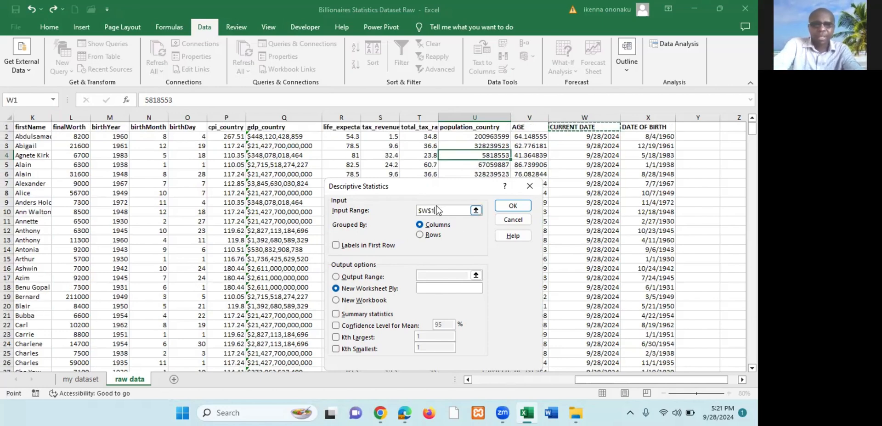
{"action": "key", "text": "BackSpace"}
{"action": "key", "text": "BackSpace"}
{"action": "key", "text": "BackSpace"}
{"action": "key", "text": "BackSpace"}
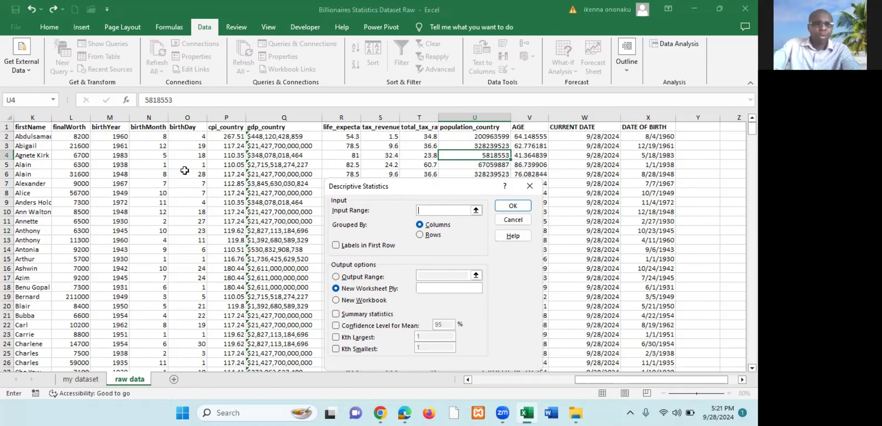
{"action": "left_click", "coordinate": [69, 127]}
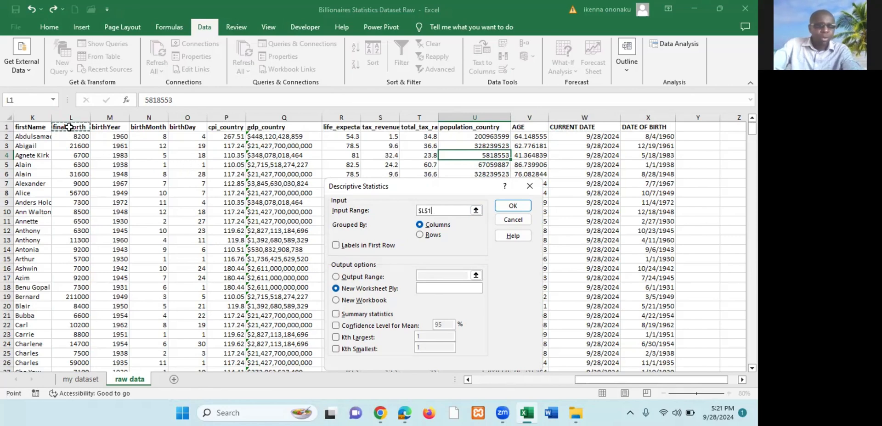
{"action": "left_click_drag", "start_coordinate": [69, 127], "coordinate": [652, 131]}
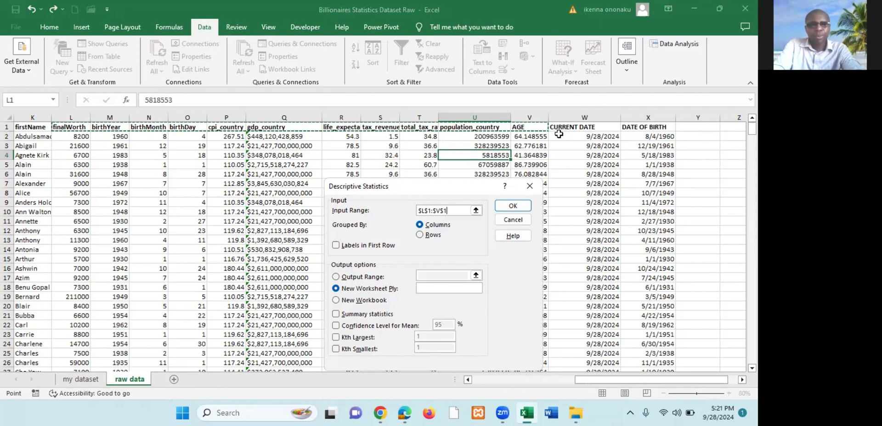
{"action": "key", "text": "ctrl+shift+Down"}
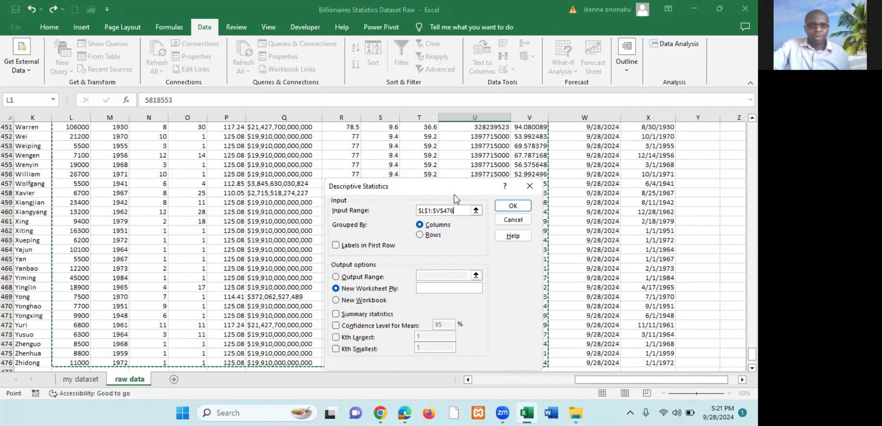
- Try to run Descriptive Statistics with labels in the first row and summary statistics on a new worksheet, and close the analysis dialogs
{"action": "left_click", "coordinate": [336, 245]}
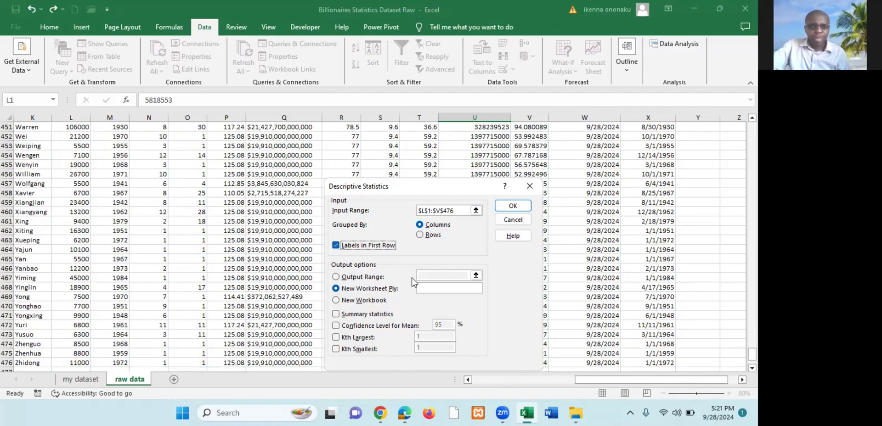
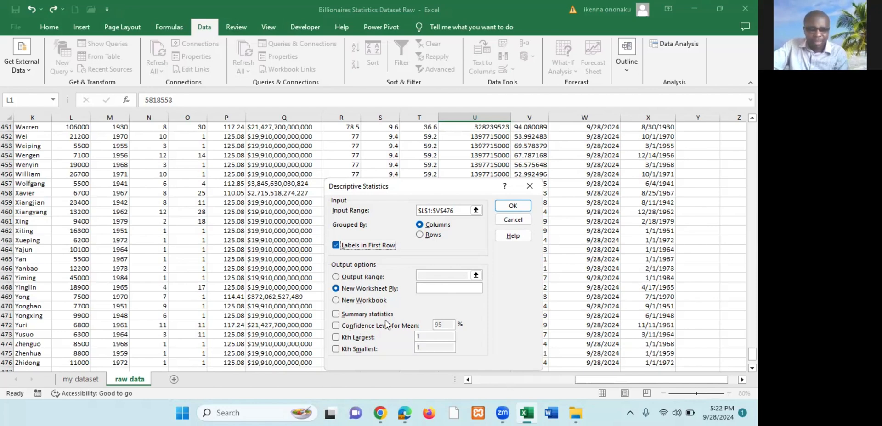
{"action": "left_click", "coordinate": [335, 315]}
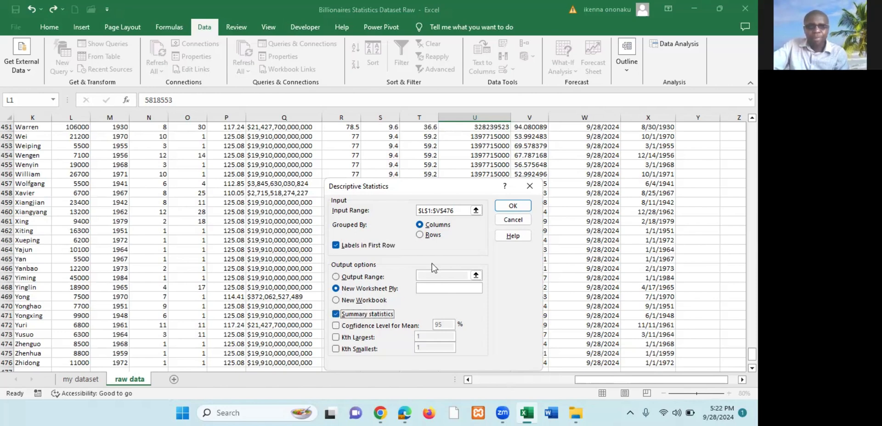
{"action": "left_click", "coordinate": [512, 206]}
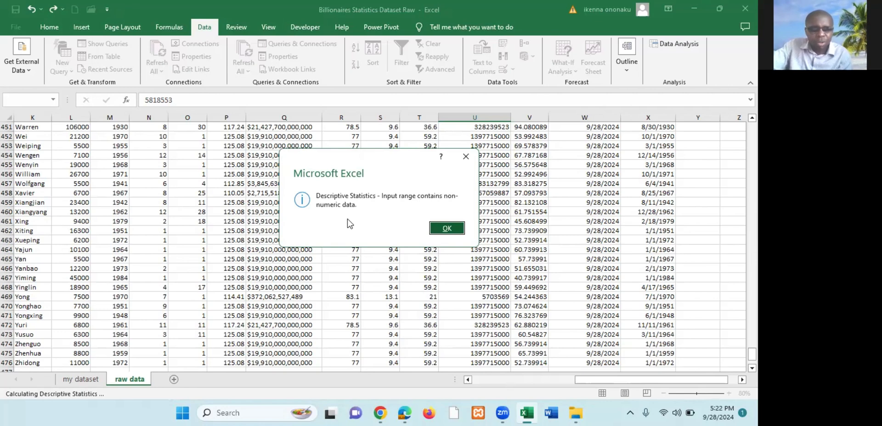
{"action": "left_click", "coordinate": [441, 228]}
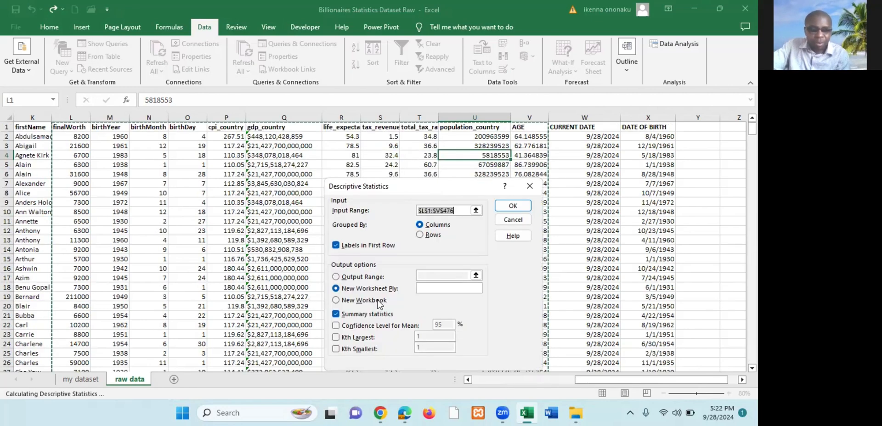
{"action": "left_click", "coordinate": [338, 291]}
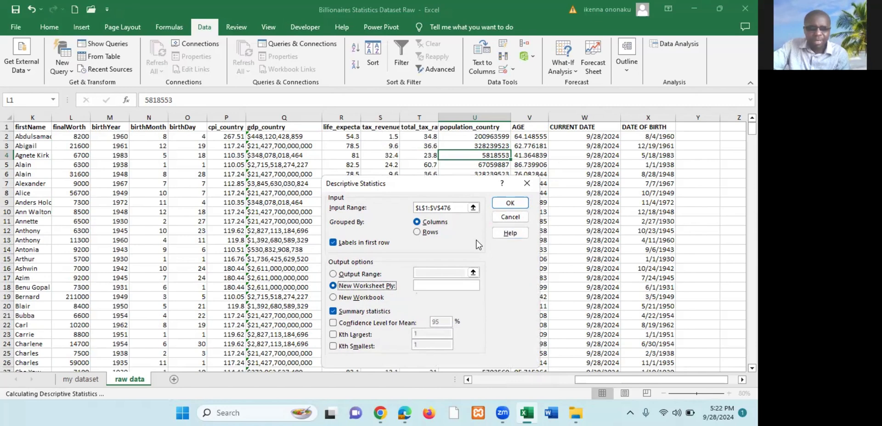
{"action": "left_click", "coordinate": [515, 219]}
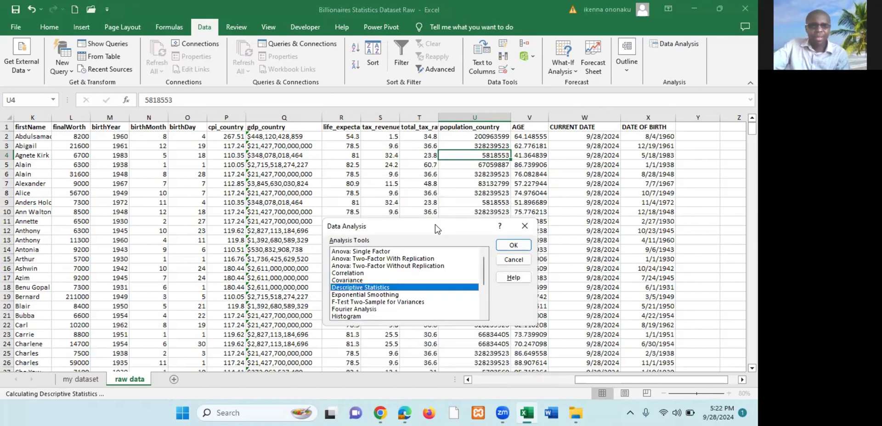
{"action": "left_click", "coordinate": [523, 225]}
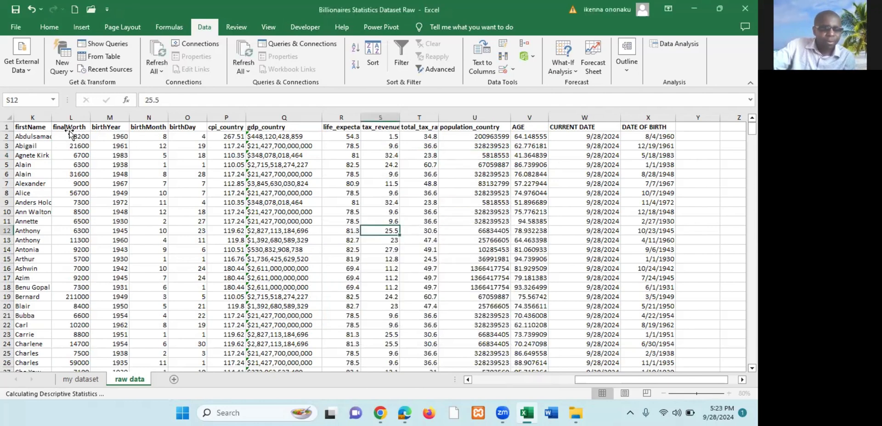
- Examine the numeric columns from finalWorth onward, checking the gdp_country values for non-numeric data
{"action": "left_click", "coordinate": [69, 130]}
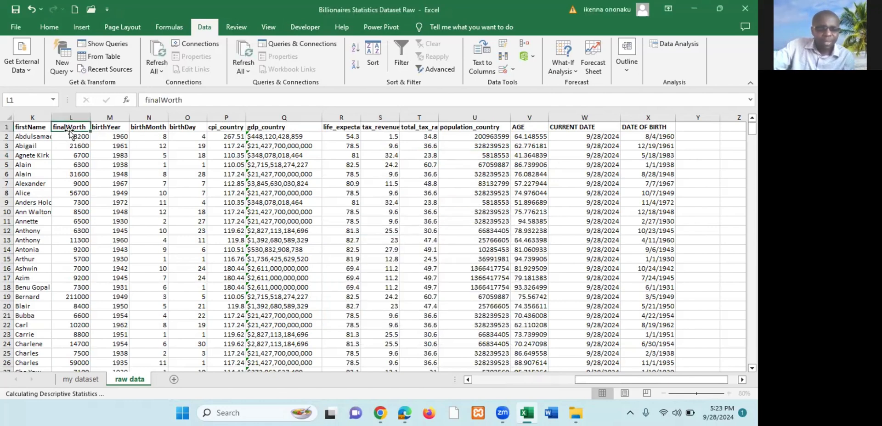
{"action": "left_click", "coordinate": [305, 131]}
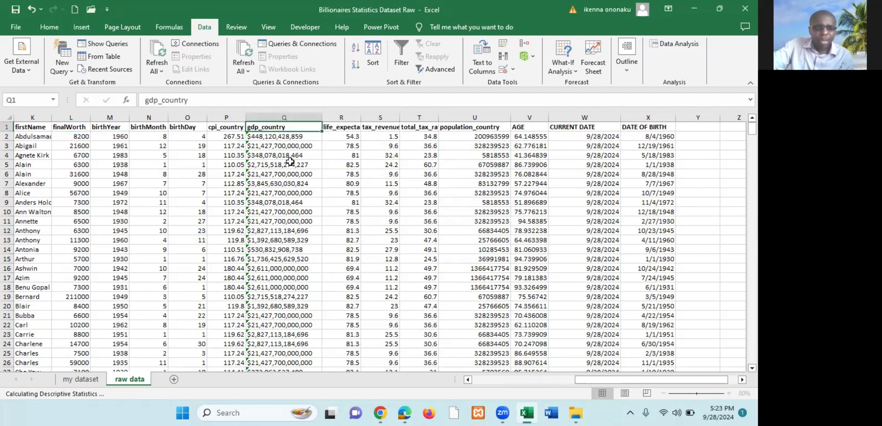
{"action": "left_click", "coordinate": [292, 118]}
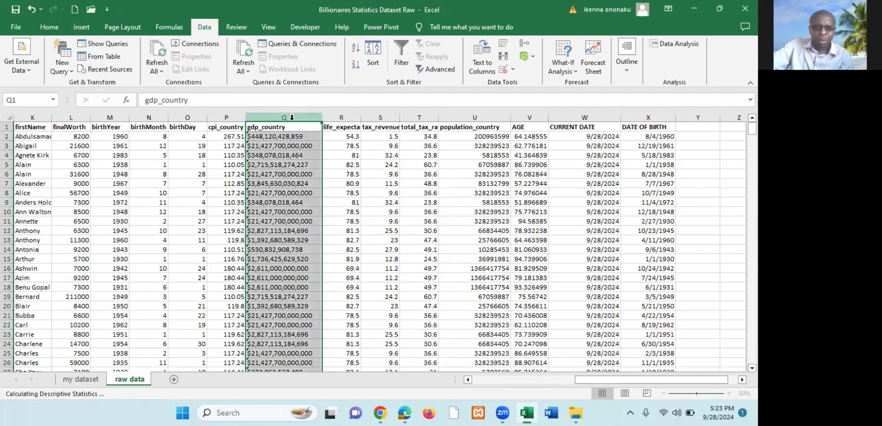
{"action": "left_click", "coordinate": [339, 184]}
{"action": "left_click", "coordinate": [288, 156]}
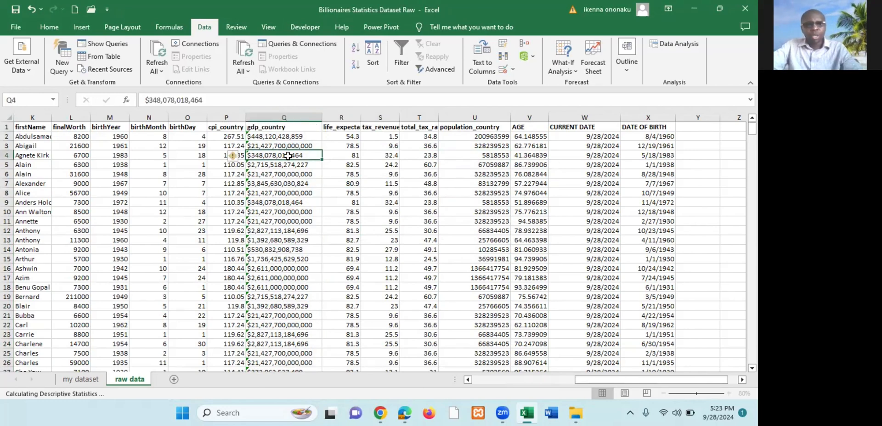
{"action": "scroll", "coordinate": [288, 157], "scroll_direction": "up", "scroll_amount": 3, "text": "ctrl"}
{"action": "left_click", "coordinate": [228, 163]}
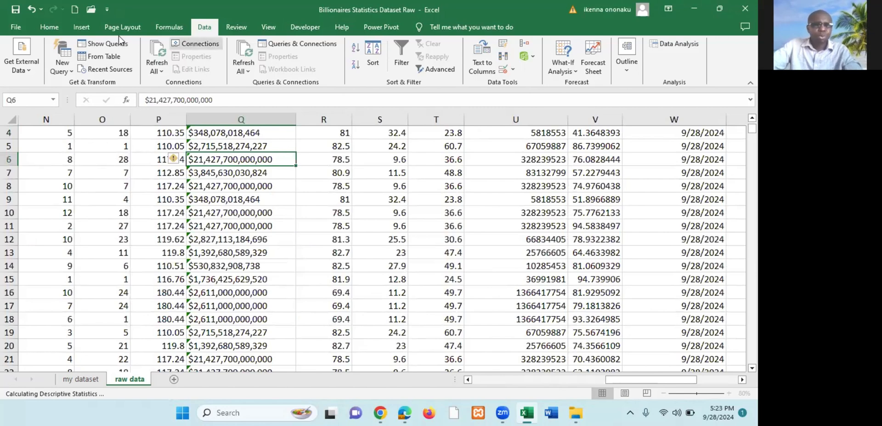
- Format all gdp_country values from Q2 to Q476 as Number with 0 decimal places and the 1000 separator
{"action": "left_click", "coordinate": [46, 28]}
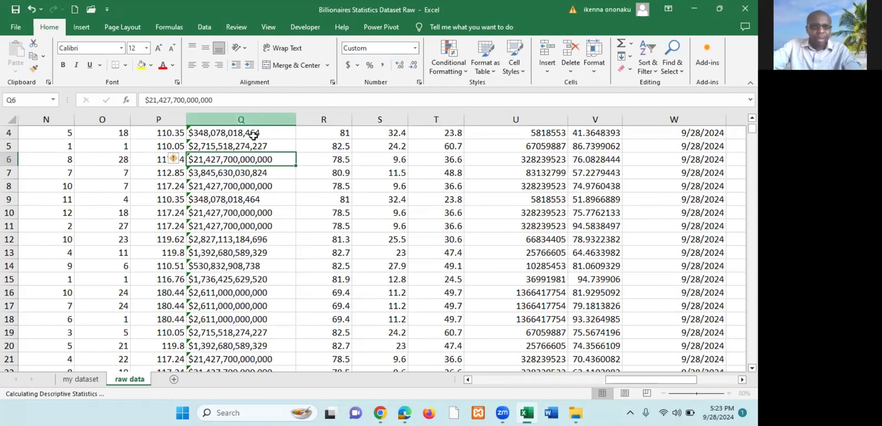
{"action": "scroll", "coordinate": [248, 151], "scroll_direction": "up", "scroll_amount": 1}
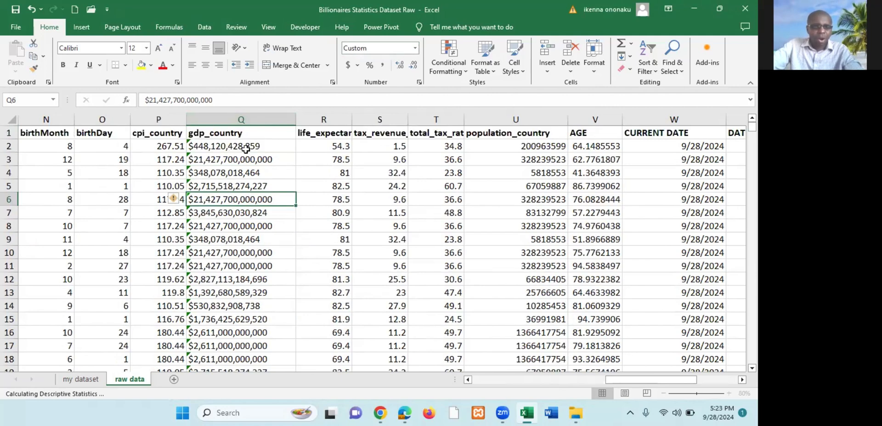
{"action": "left_click", "coordinate": [247, 147]}
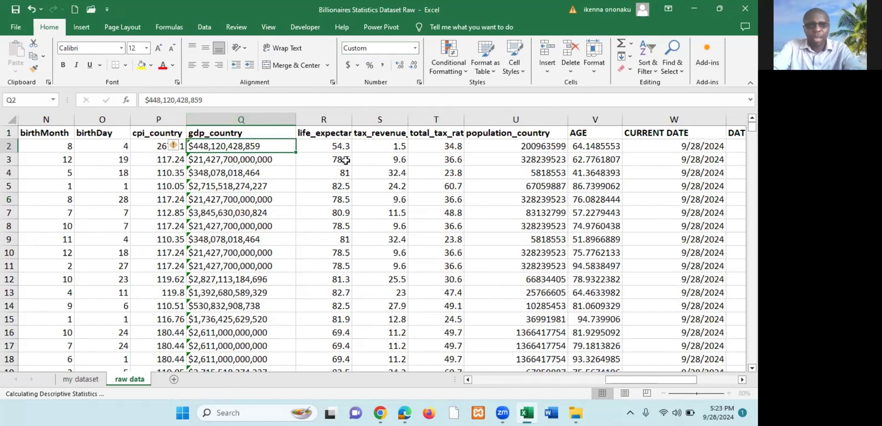
{"action": "key", "text": "ctrl+shift+Down"}
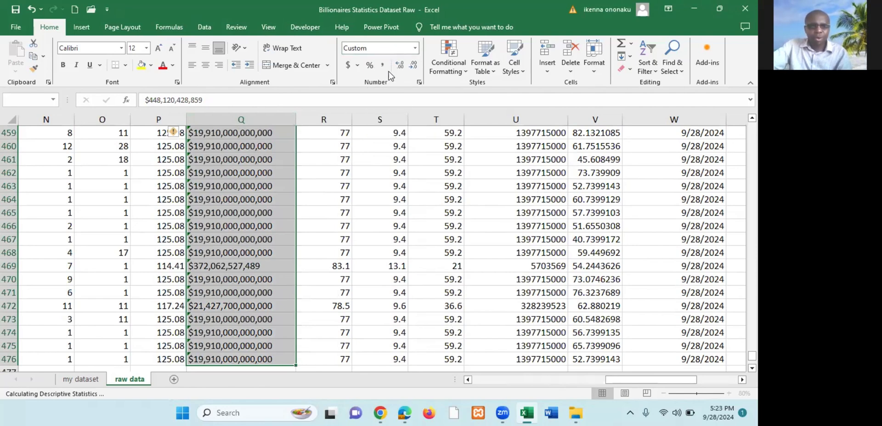
{"action": "left_click", "coordinate": [415, 48]}
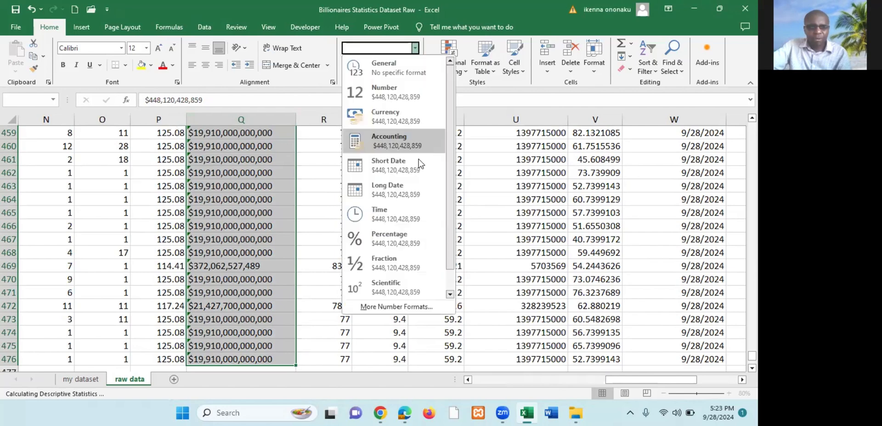
{"action": "left_click", "coordinate": [398, 307]}
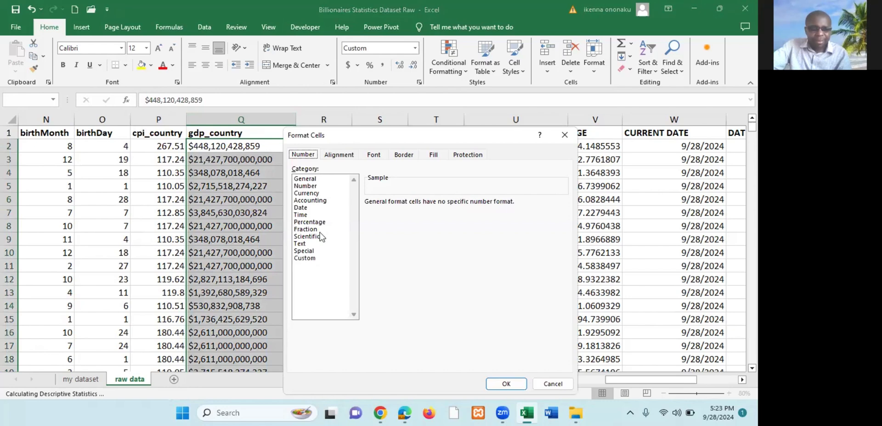
{"action": "left_click", "coordinate": [308, 186]}
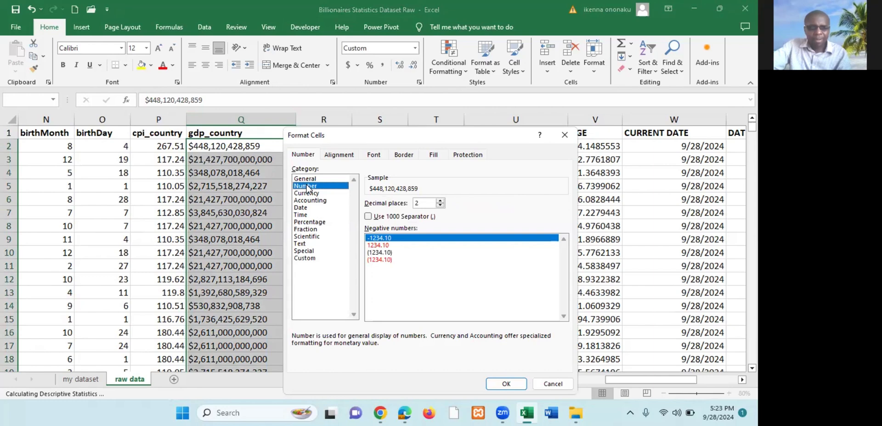
{"action": "left_click", "coordinate": [440, 202]}
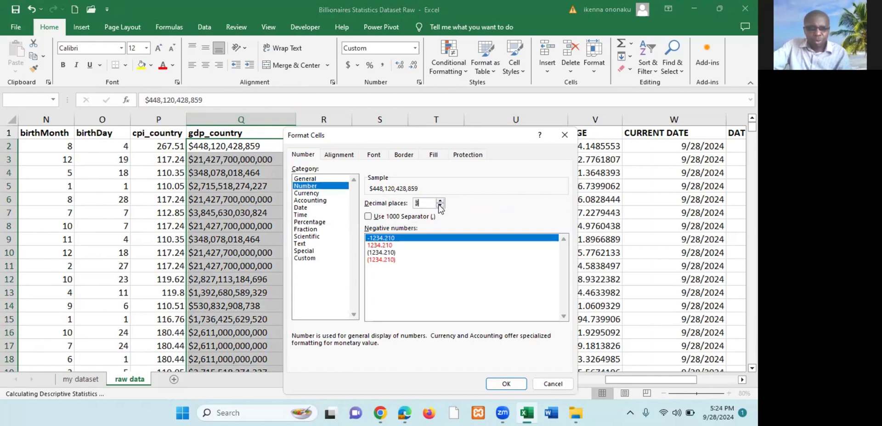
{"action": "type", "text": "0"}
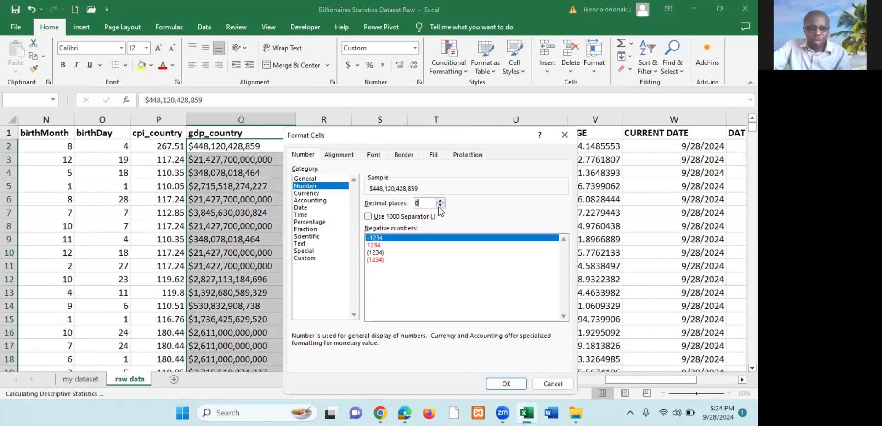
{"action": "left_click", "coordinate": [368, 217]}
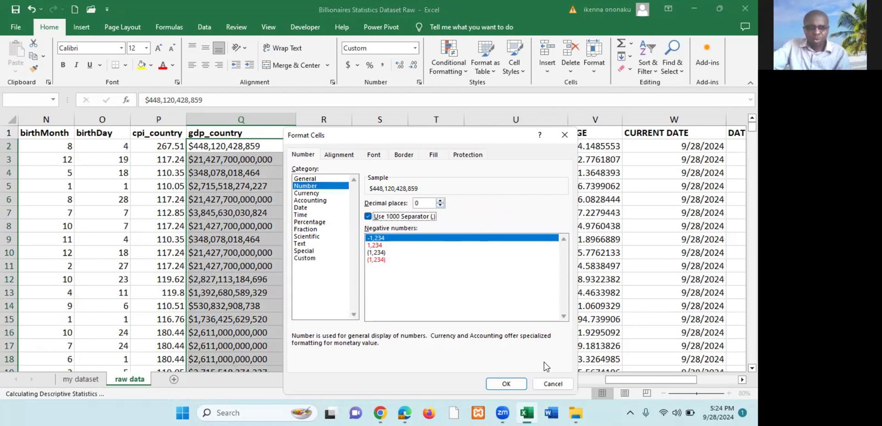
{"action": "left_click", "coordinate": [517, 388]}
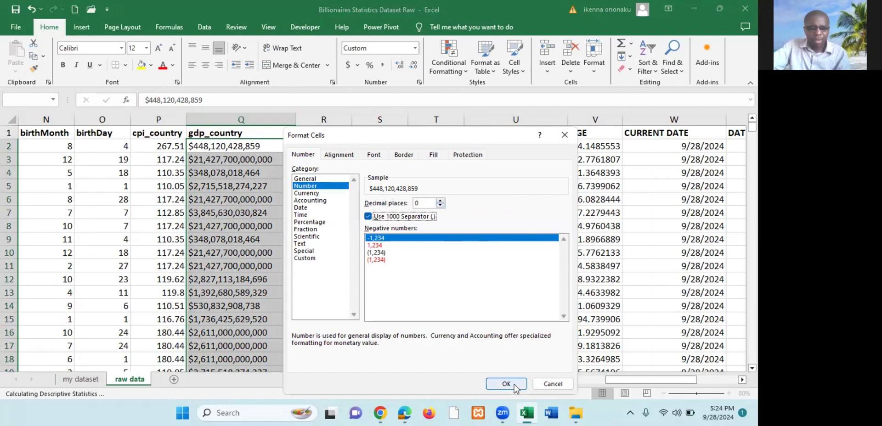
{"action": "left_click", "coordinate": [507, 384]}
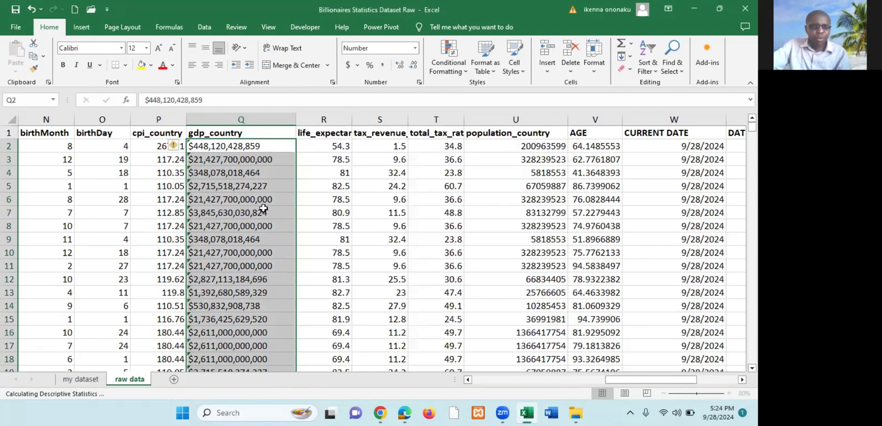
- Reselect $L$1:$V$476, from the finalWorth header to the last AGE value, as the Descriptive Statistics input range
{"action": "left_click", "coordinate": [241, 186]}
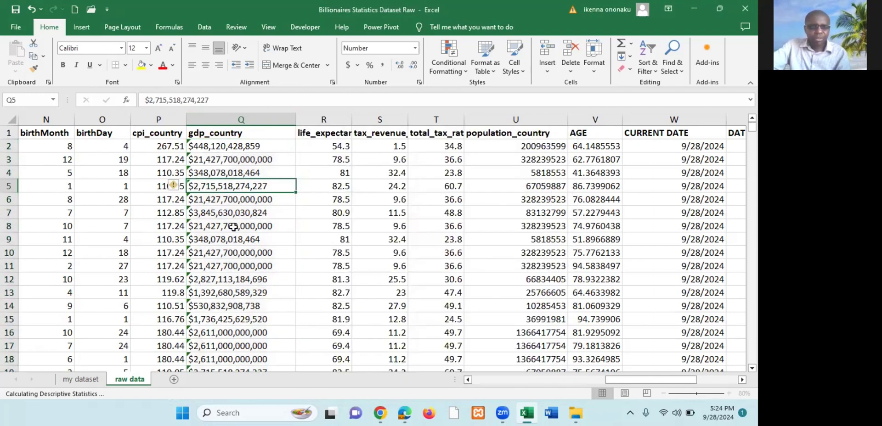
{"action": "left_click", "coordinate": [241, 173]}
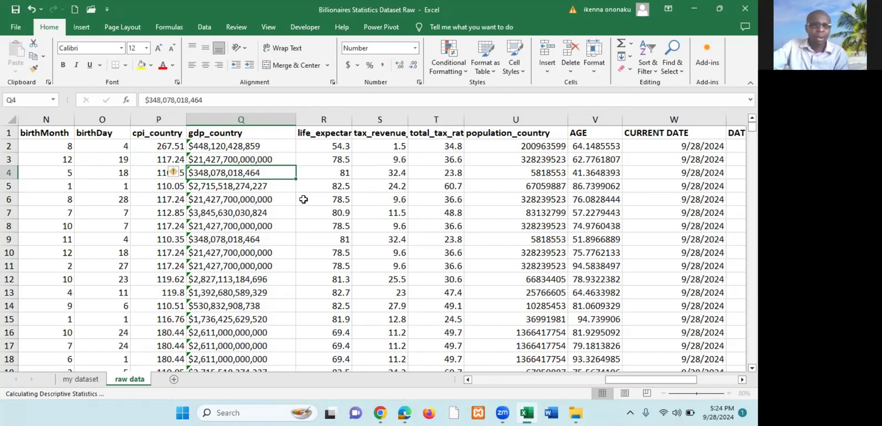
{"action": "left_click", "coordinate": [203, 26]}
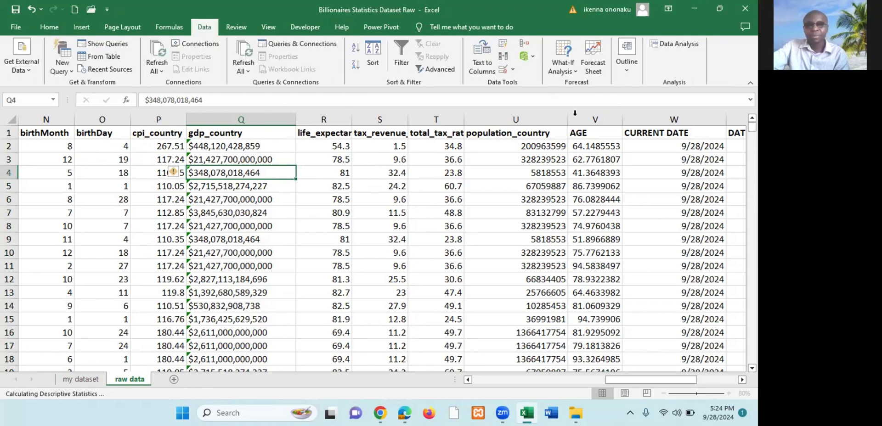
{"action": "left_click", "coordinate": [677, 46]}
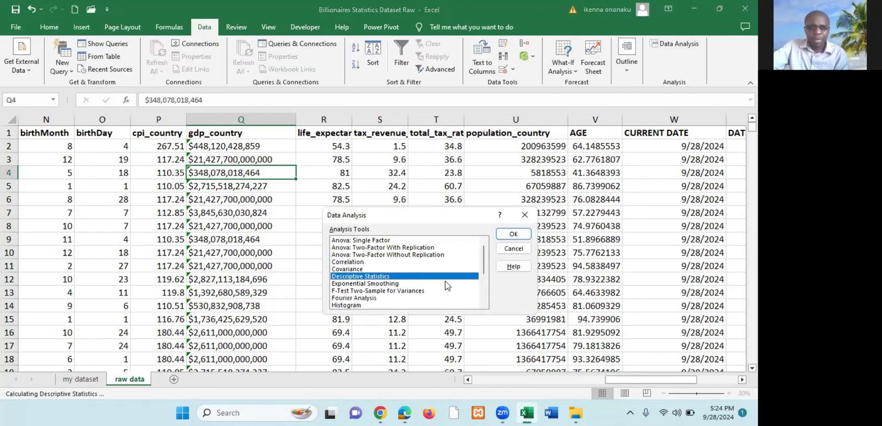
{"action": "left_click", "coordinate": [513, 234]}
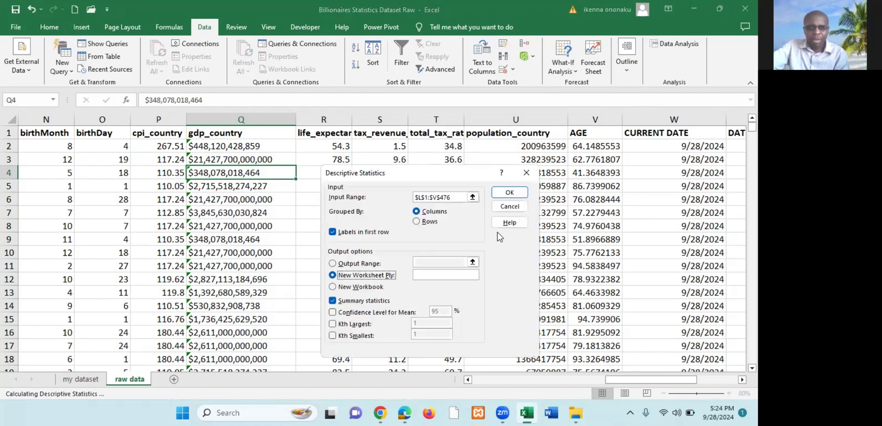
{"action": "left_click", "coordinate": [460, 197]}
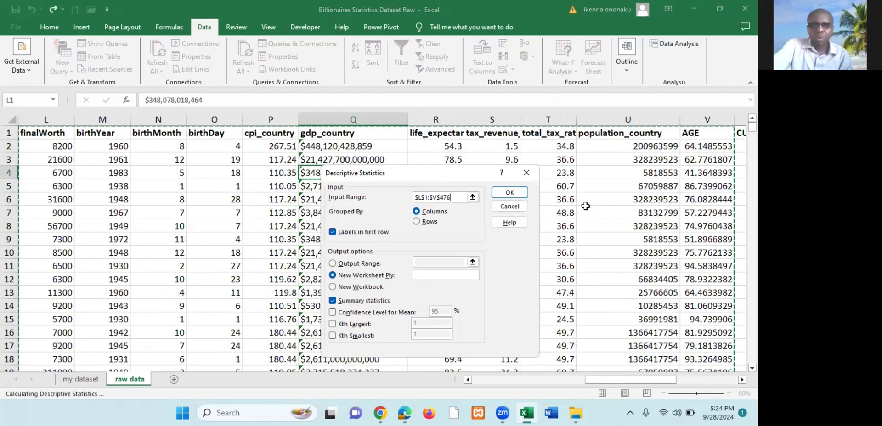
{"action": "key", "text": "BackSpace"}
{"action": "key", "text": "BackSpace"}
{"action": "key", "text": "BackSpace"}
{"action": "key", "text": "BackSpace"}
{"action": "key", "text": "BackSpace"}
{"action": "key", "text": "BackSpace"}
{"action": "key", "text": "BackSpace"}
{"action": "key", "text": "BackSpace"}
{"action": "key", "text": "BackSpace"}
{"action": "key", "text": "BackSpace"}
{"action": "key", "text": "BackSpace"}
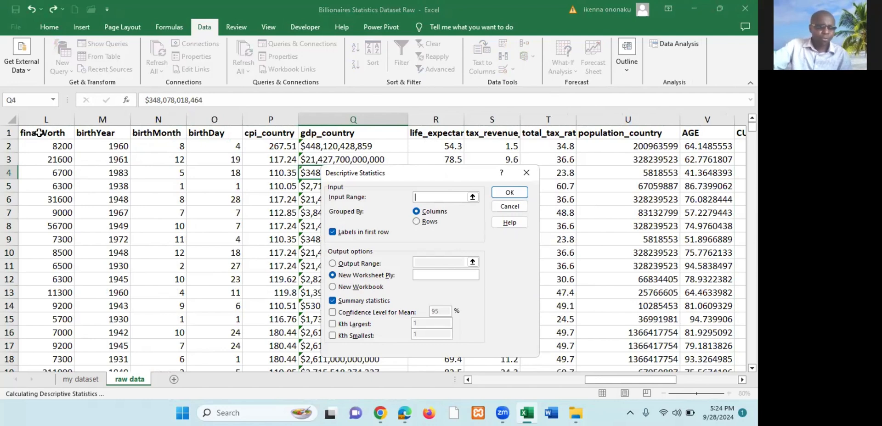
{"action": "left_click_drag", "start_coordinate": [39, 133], "coordinate": [692, 134]}
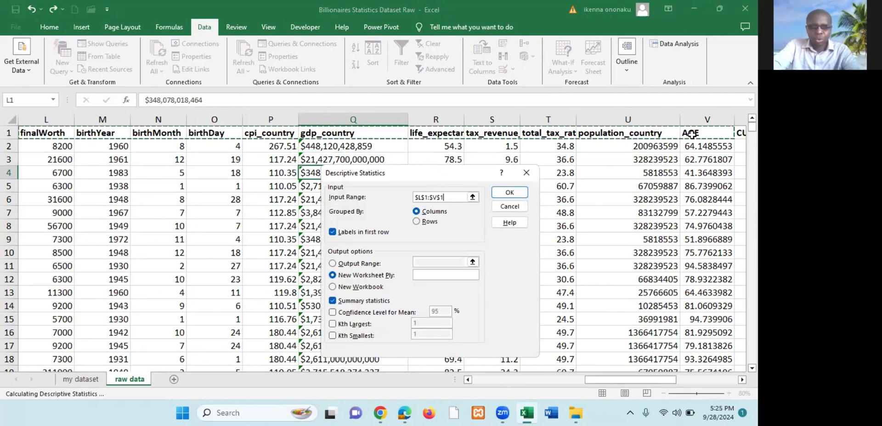
{"action": "key", "text": "ctrl+shift+Down"}
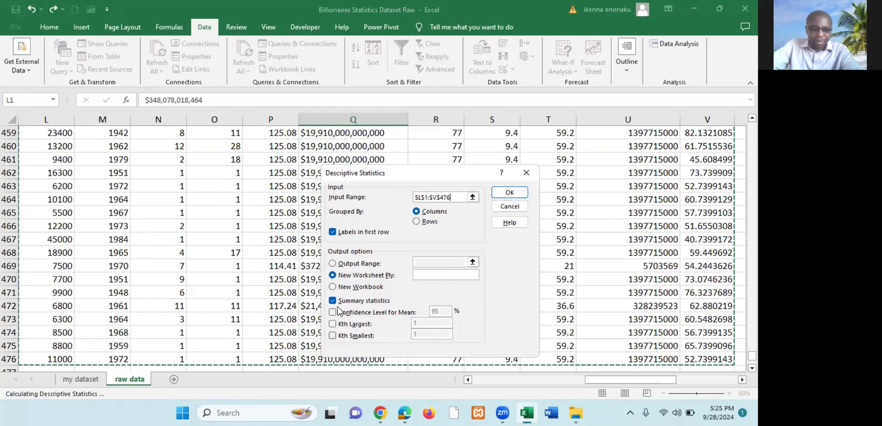
- Try to run Descriptive Statistics on the reselected range with first-row labels and summary statistics on a new worksheet, and close the analysis dialogs
{"action": "left_click", "coordinate": [509, 192]}
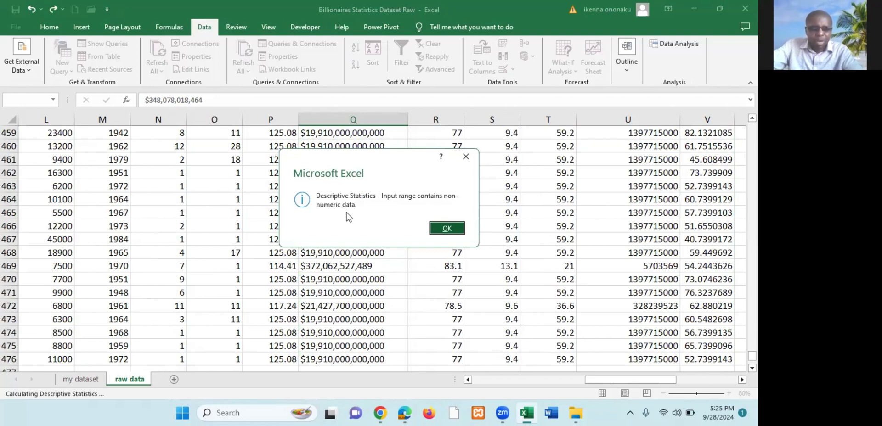
{"action": "left_click", "coordinate": [446, 228]}
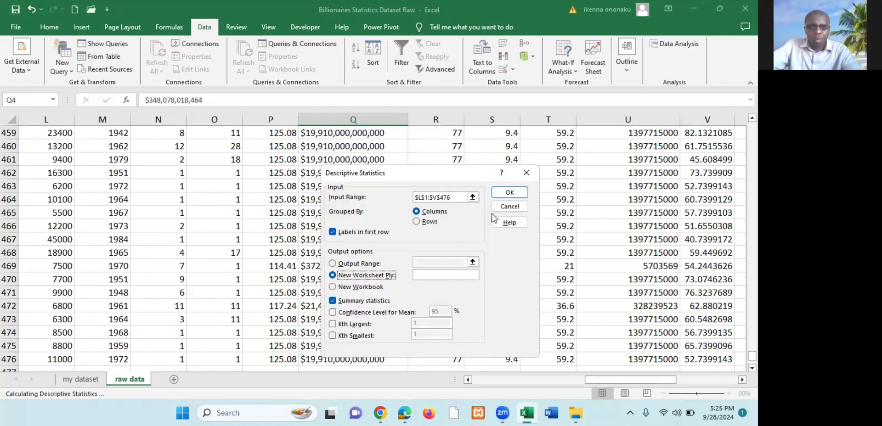
{"action": "left_click", "coordinate": [516, 206]}
{"action": "left_click", "coordinate": [525, 217]}
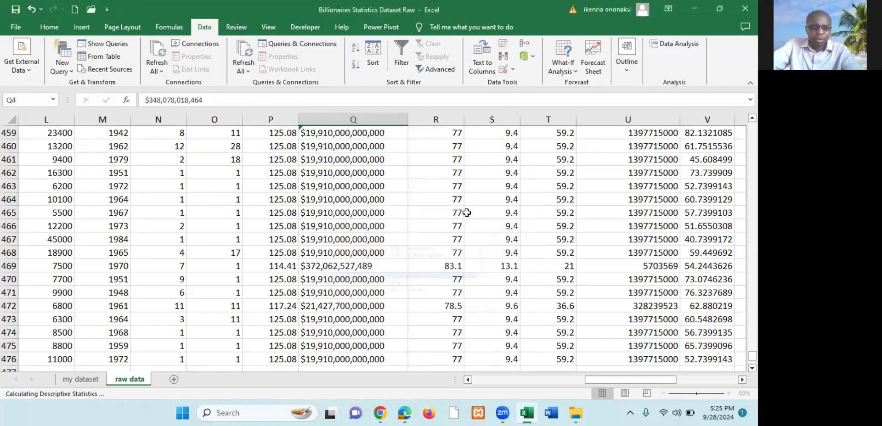
- Replace every comma in the gdp_country values from Q2 to Q476 with nothing
{"action": "scroll", "coordinate": [355, 185], "scroll_direction": "up", "scroll_amount": 16}
{"action": "left_click", "coordinate": [355, 186]}
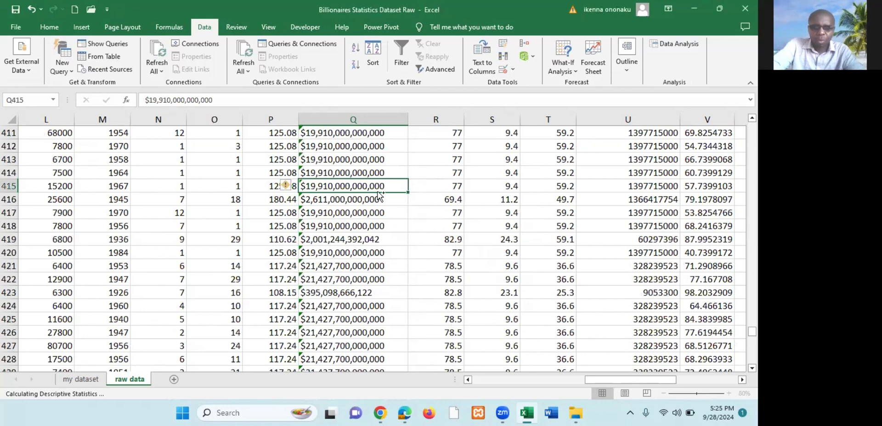
{"action": "key", "text": "ctrl+Up"}
{"action": "scroll", "coordinate": [379, 190], "scroll_direction": "up", "scroll_amount": 1}
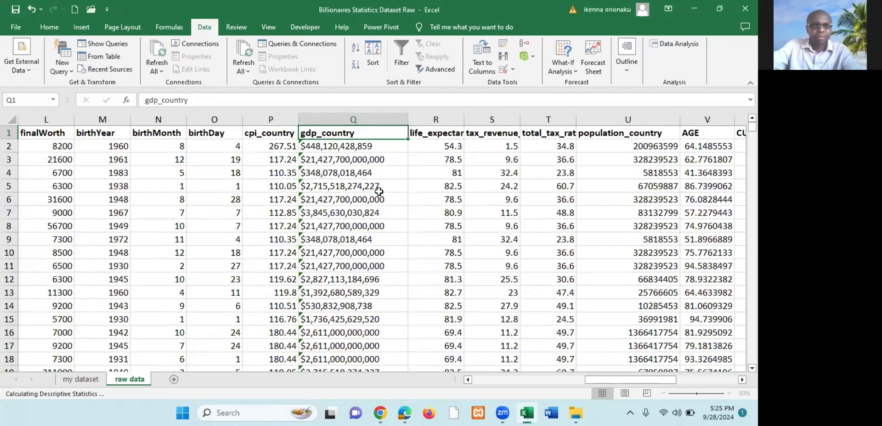
{"action": "left_click", "coordinate": [361, 169]}
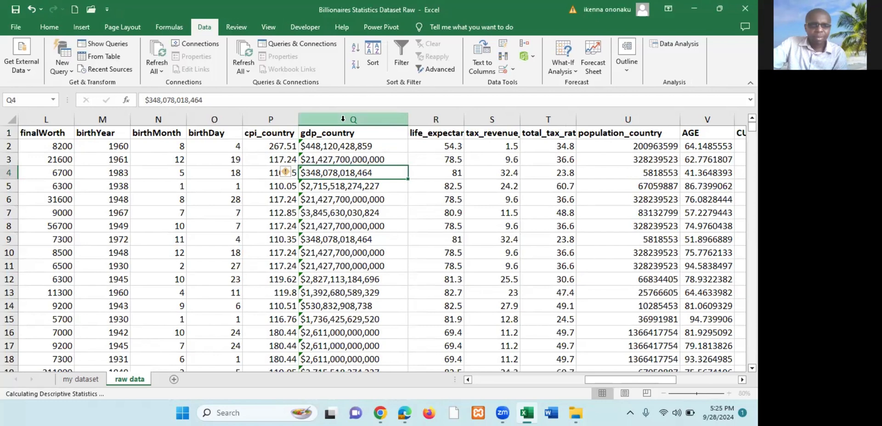
{"action": "left_click", "coordinate": [338, 146]}
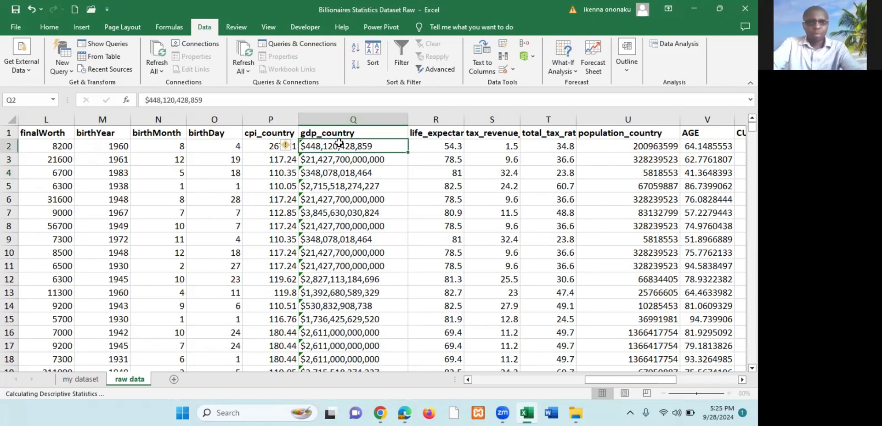
{"action": "key", "text": "ctrl+shift+Down"}
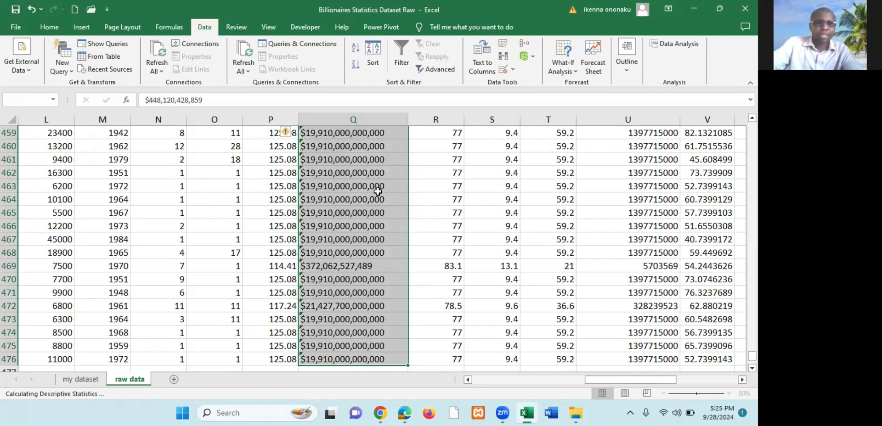
{"action": "key", "text": "ctrl+h"}
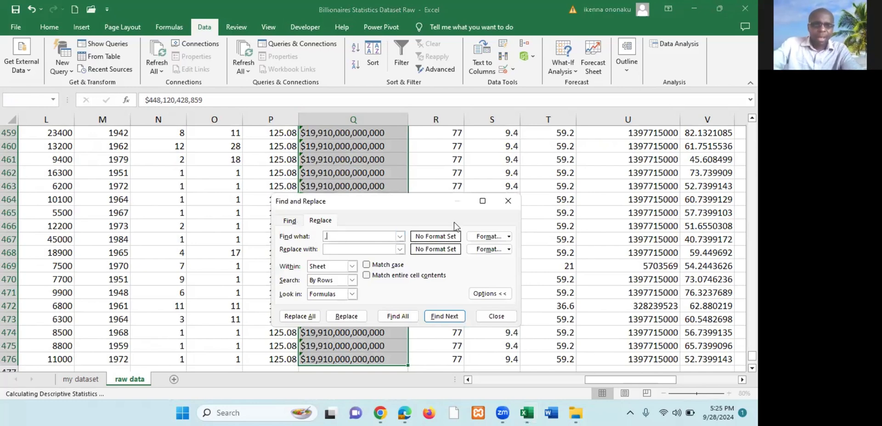
{"action": "left_click", "coordinate": [361, 250]}
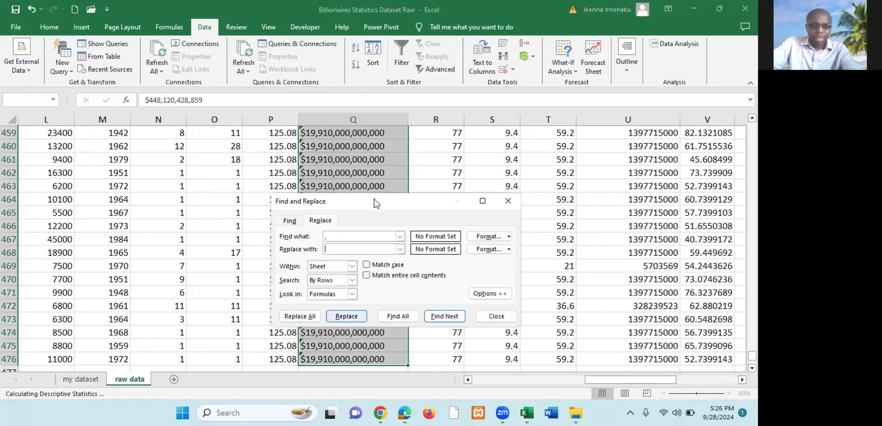
{"action": "left_click_drag", "start_coordinate": [374, 200], "coordinate": [391, 157]}
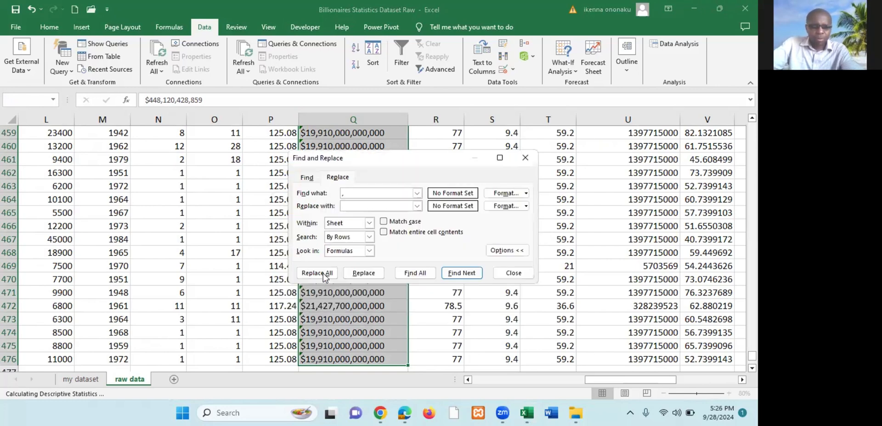
{"action": "left_click", "coordinate": [317, 273]}
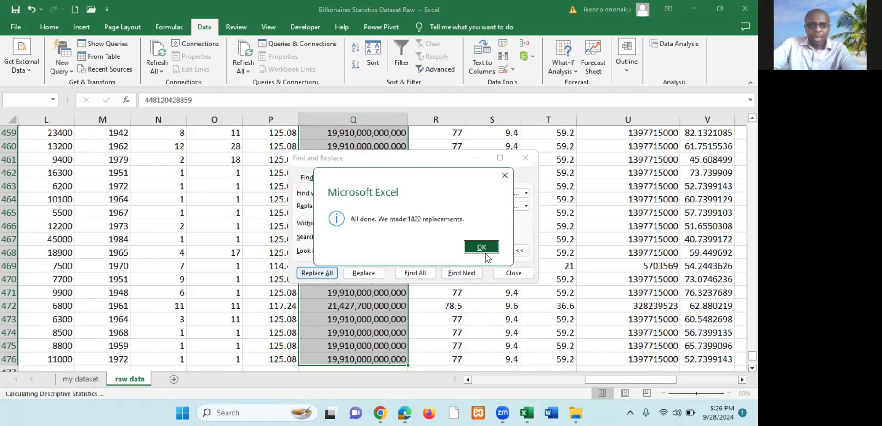
{"action": "left_click", "coordinate": [484, 248]}
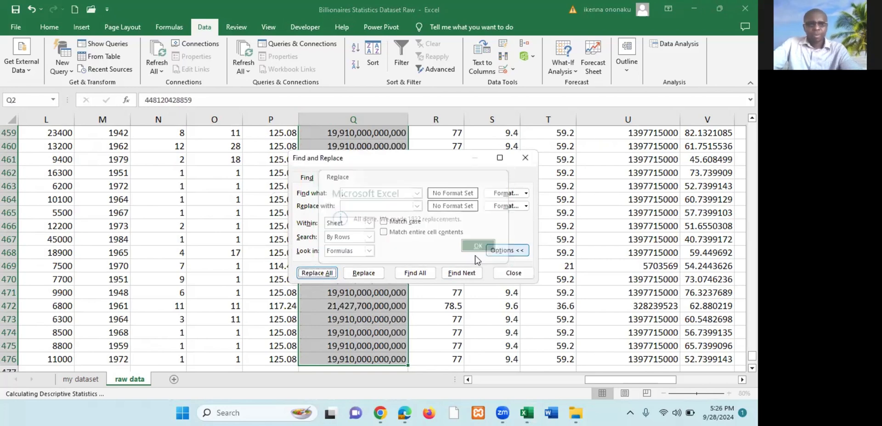
{"action": "left_click", "coordinate": [513, 273]}
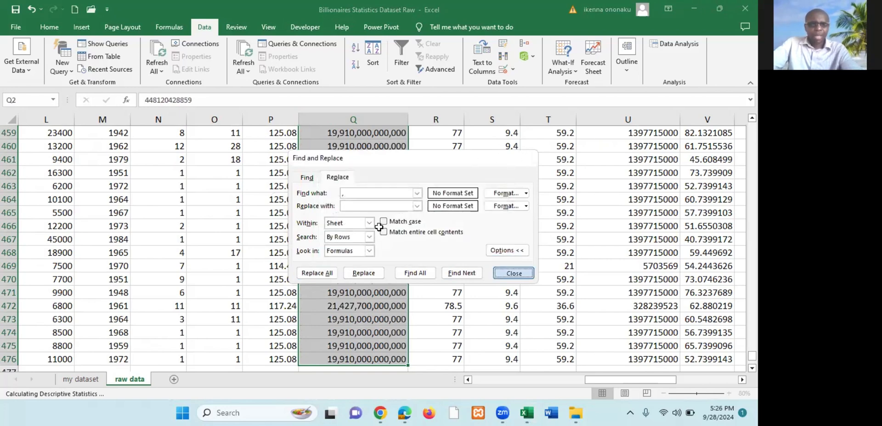
- Check the gdp_country values and their number format in several cells between the header and row 405
{"action": "scroll", "coordinate": [379, 227], "scroll_direction": "up", "scroll_amount": 14}
{"action": "scroll", "coordinate": [573, 235], "scroll_direction": "up", "scroll_amount": 6}
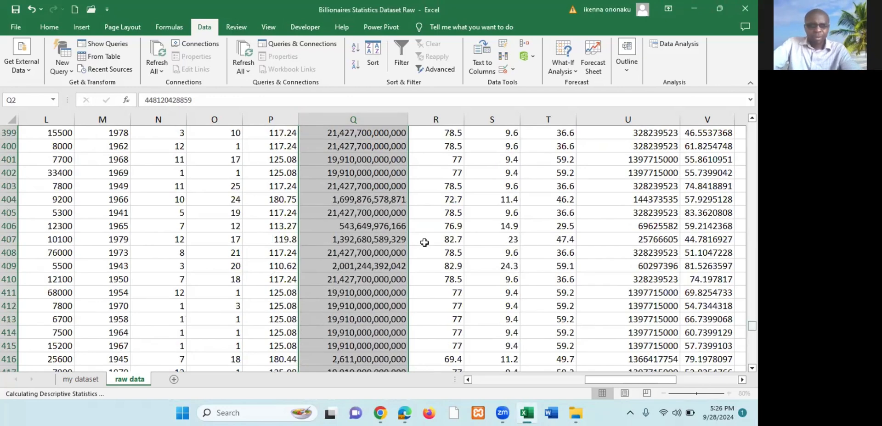
{"action": "left_click", "coordinate": [377, 214]}
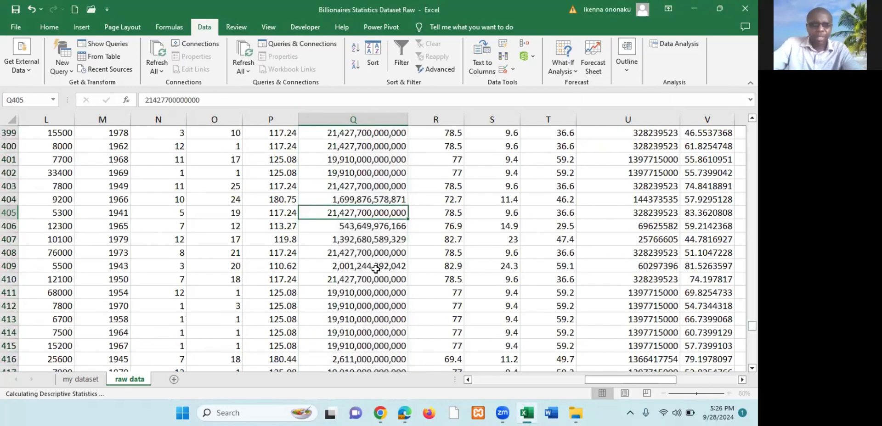
{"action": "key", "text": "ctrl+Up"}
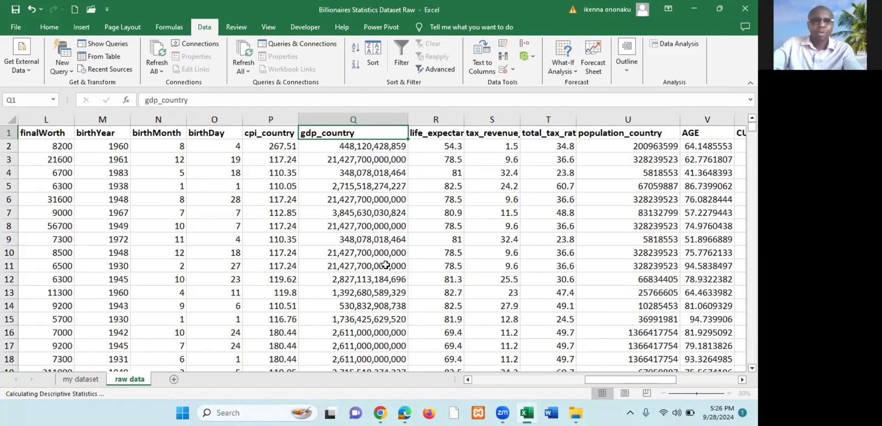
{"action": "left_click", "coordinate": [350, 147]}
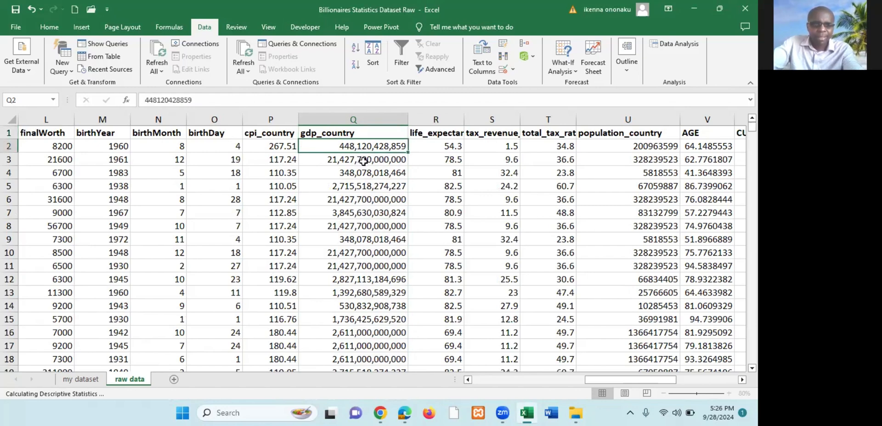
{"action": "key", "text": "Up"}
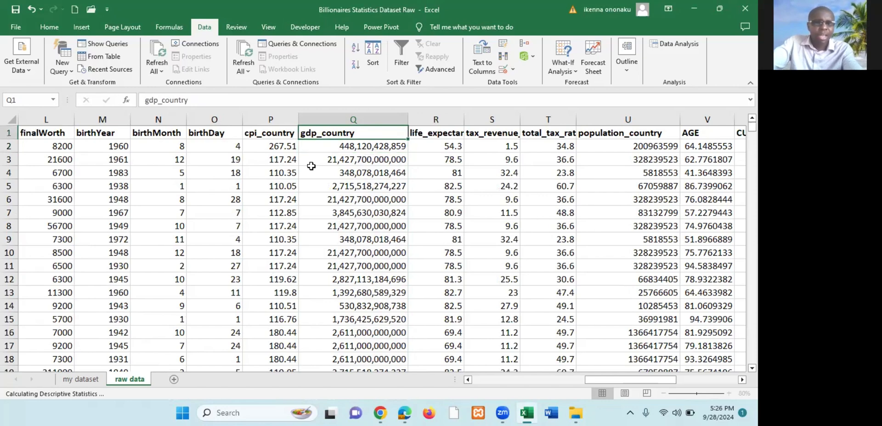
{"action": "left_click", "coordinate": [317, 183]}
{"action": "key", "text": "Up"}
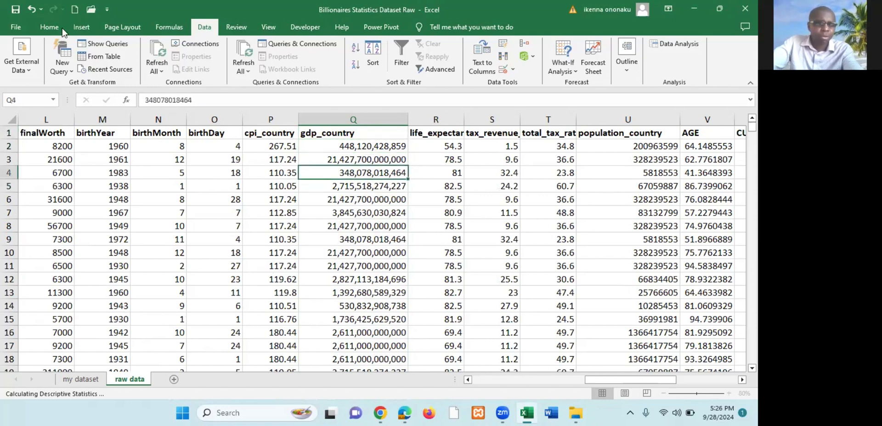
{"action": "left_click", "coordinate": [49, 27]}
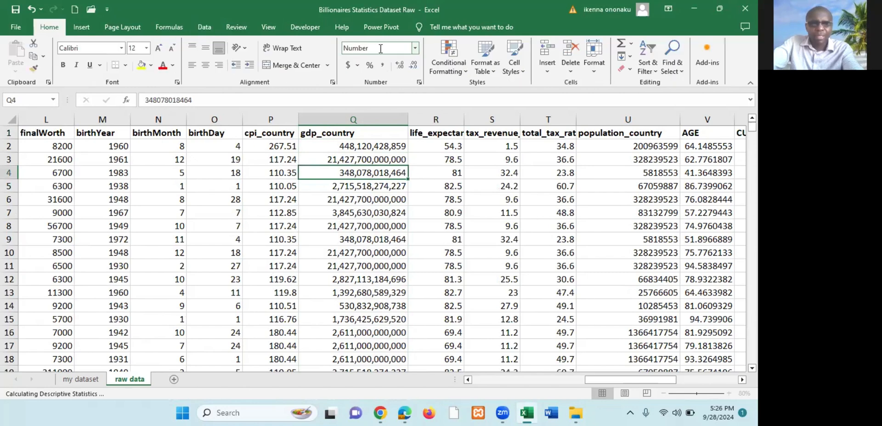
{"action": "left_click", "coordinate": [390, 198]}
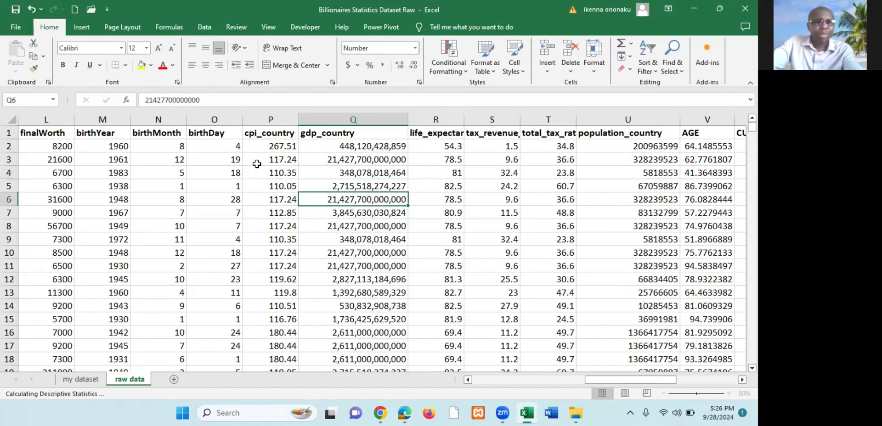
- Run Descriptive Statistics on $L$1:$V$476, grouped by columns, with labels in the first row and summary statistics on a new worksheet
{"action": "left_click", "coordinate": [204, 28]}
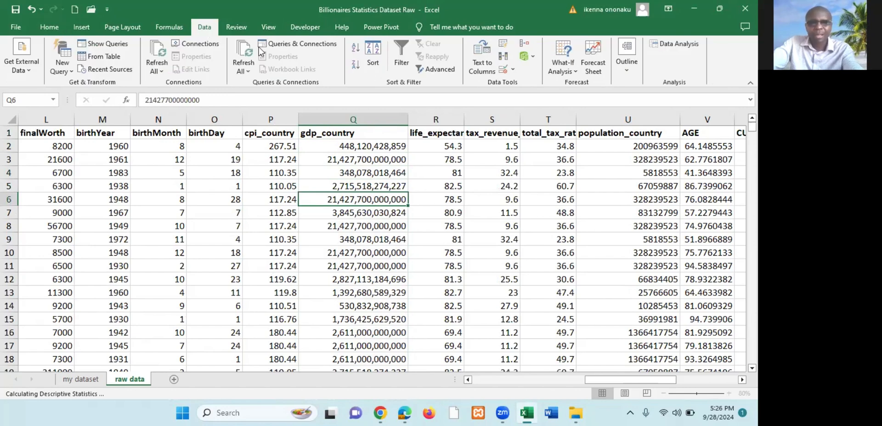
{"action": "left_click", "coordinate": [675, 44]}
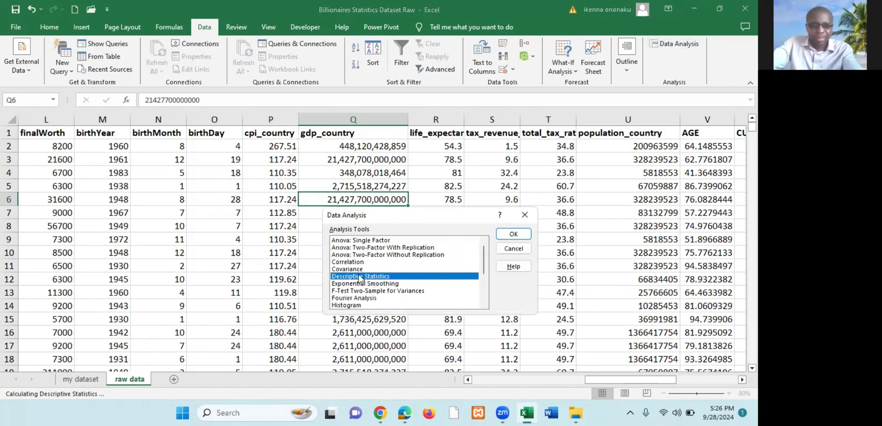
{"action": "left_click", "coordinate": [517, 234]}
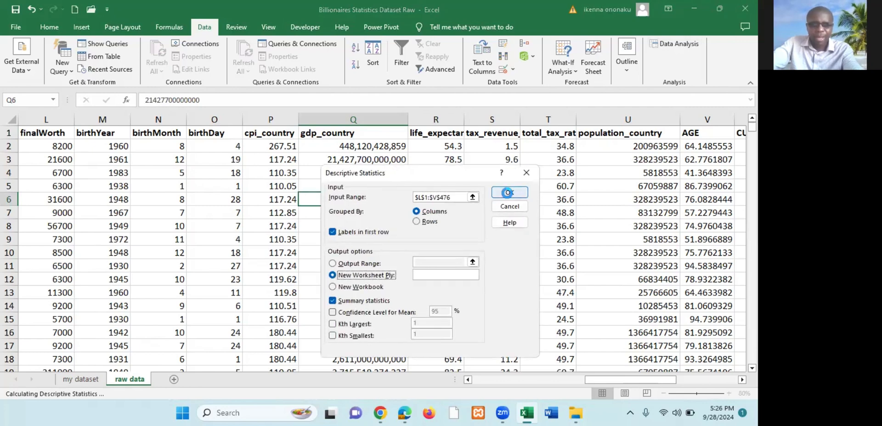
{"action": "left_click", "coordinate": [507, 193]}
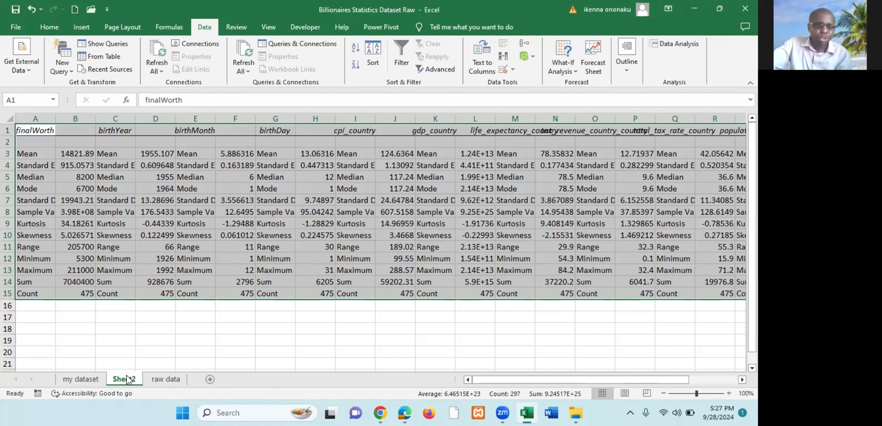
- Compare the descriptive statistics output on Sheet2 with the columns on the my dataset and raw data sheets
{"action": "left_click", "coordinate": [247, 243]}
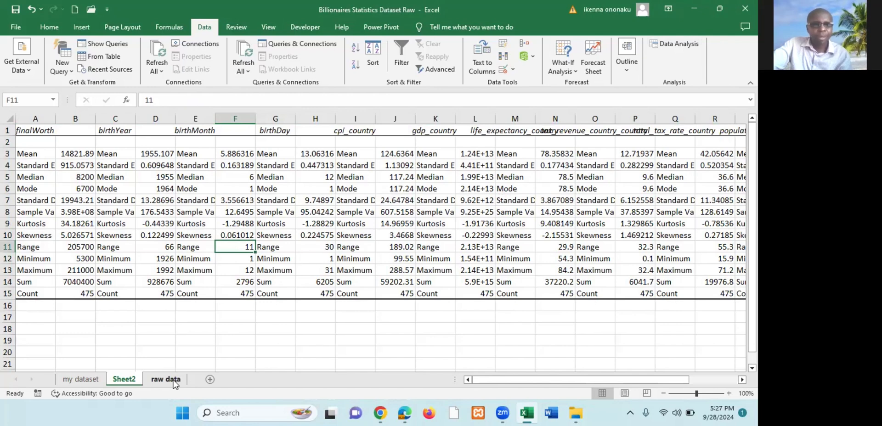
{"action": "left_click", "coordinate": [83, 380]}
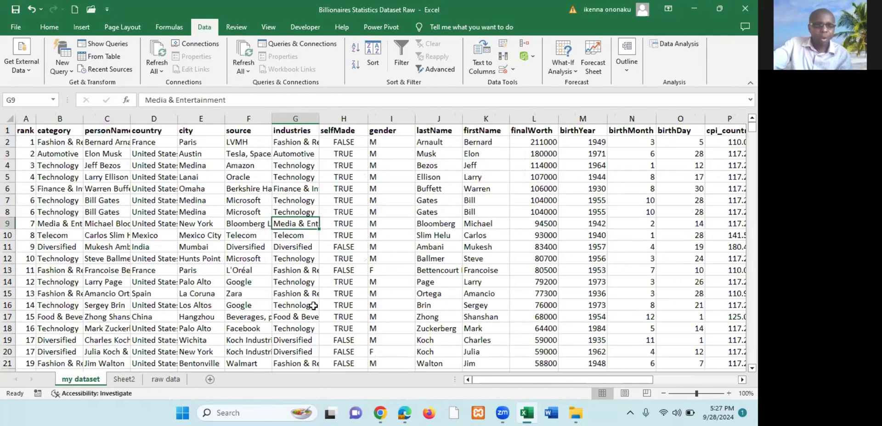
{"action": "left_click", "coordinate": [379, 220]}
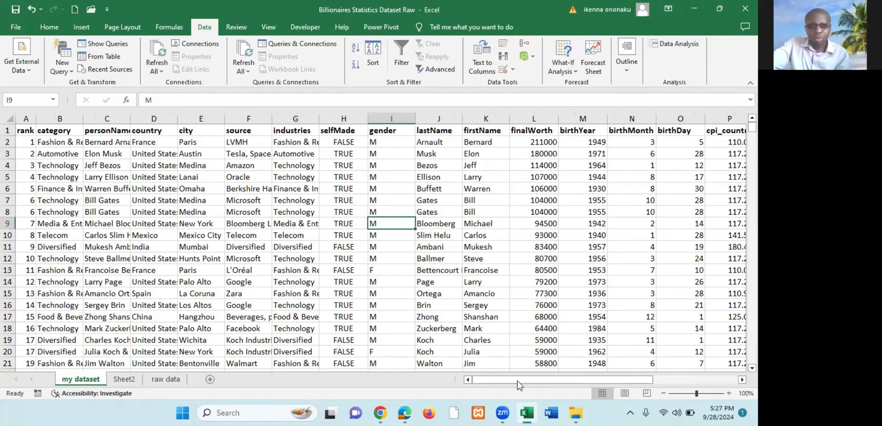
{"action": "left_click_drag", "start_coordinate": [589, 380], "coordinate": [611, 379]}
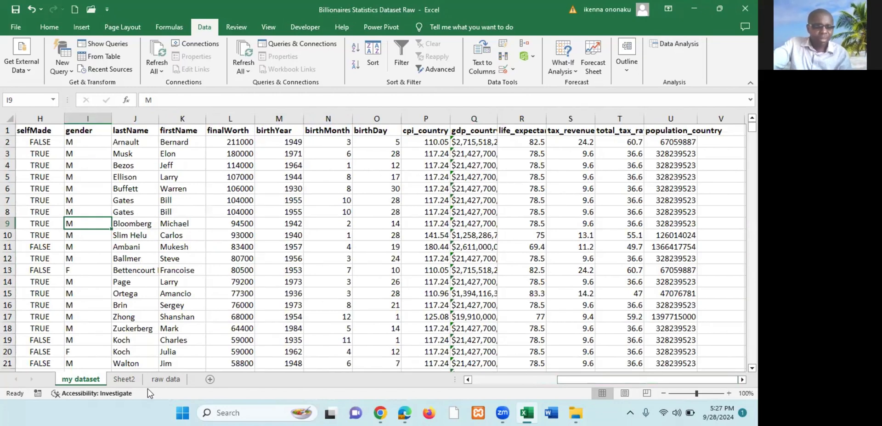
{"action": "left_click", "coordinate": [167, 380]}
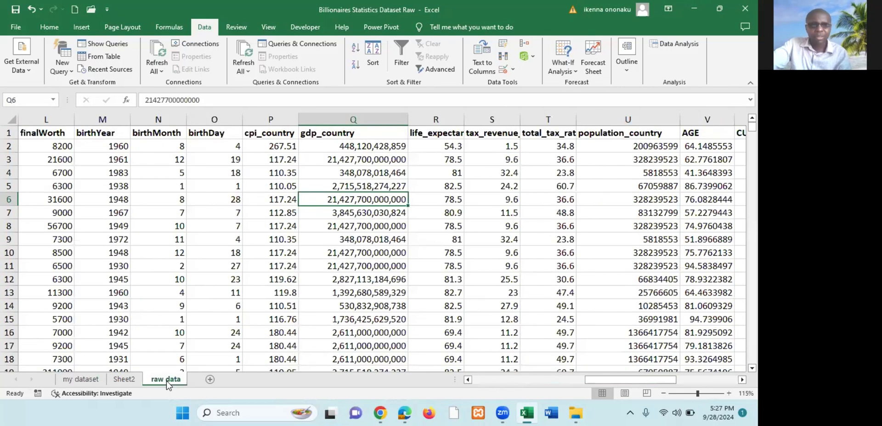
- Return to Sheet2 and widen column A, which holds the statistic labels for finalWorth
{"action": "key", "text": "ctrl+Page_Up"}
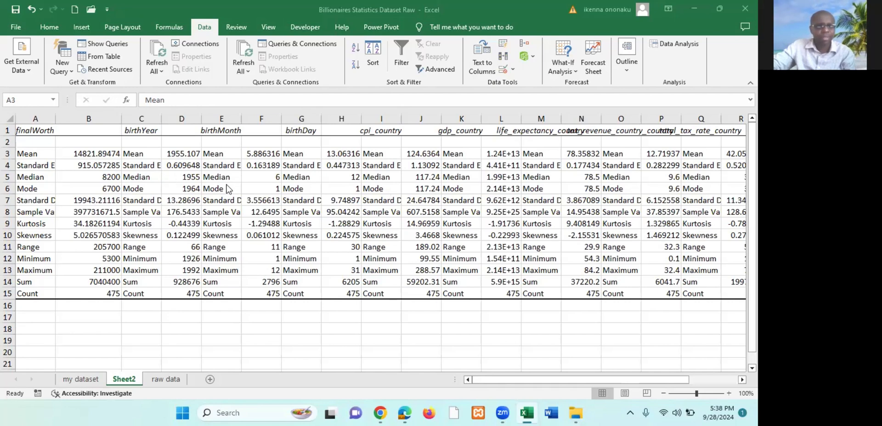
{"action": "left_click", "coordinate": [32, 132]}
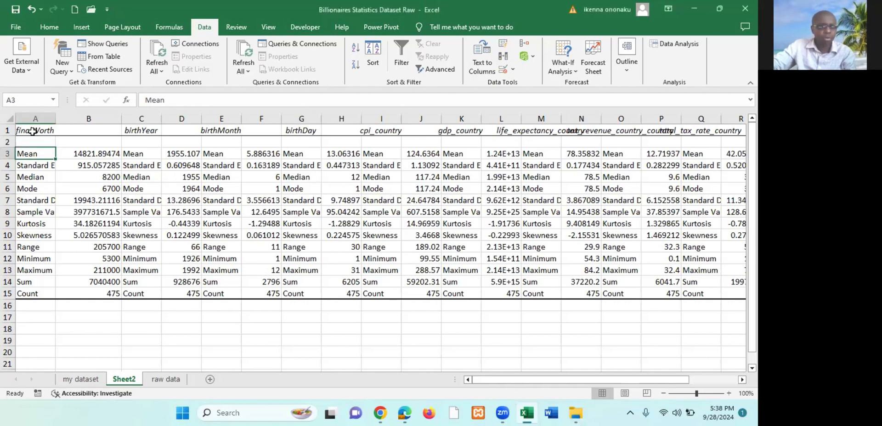
{"action": "left_click", "coordinate": [107, 157]}
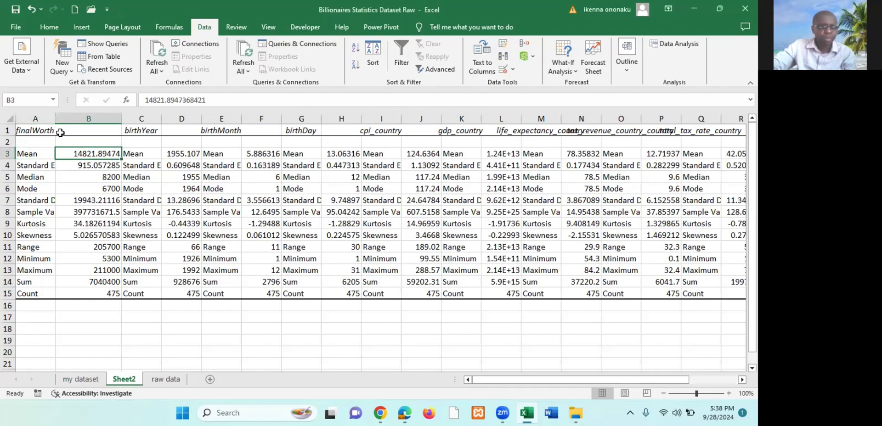
{"action": "left_click_drag", "start_coordinate": [56, 118], "coordinate": [83, 118]}
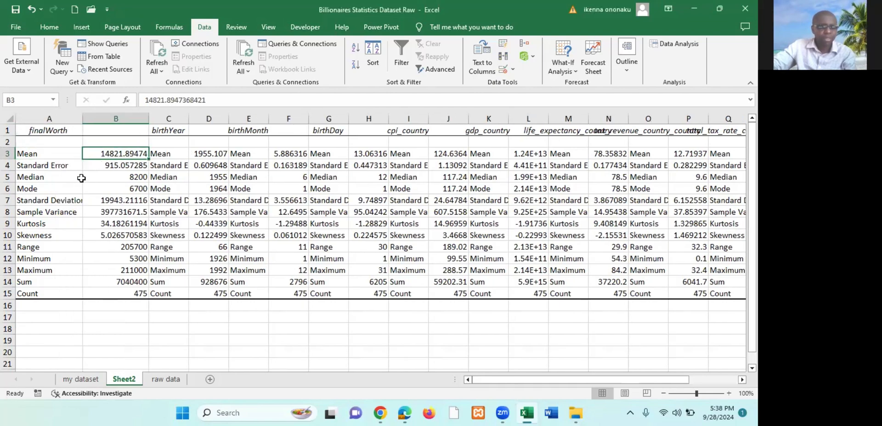
- Examine finalWorth's standard error, median, mode and standard deviation, and the minimum and maximum rows across all variables up to AGE
{"action": "left_click", "coordinate": [45, 166]}
{"action": "left_click", "coordinate": [126, 165]}
{"action": "left_click", "coordinate": [44, 178]}
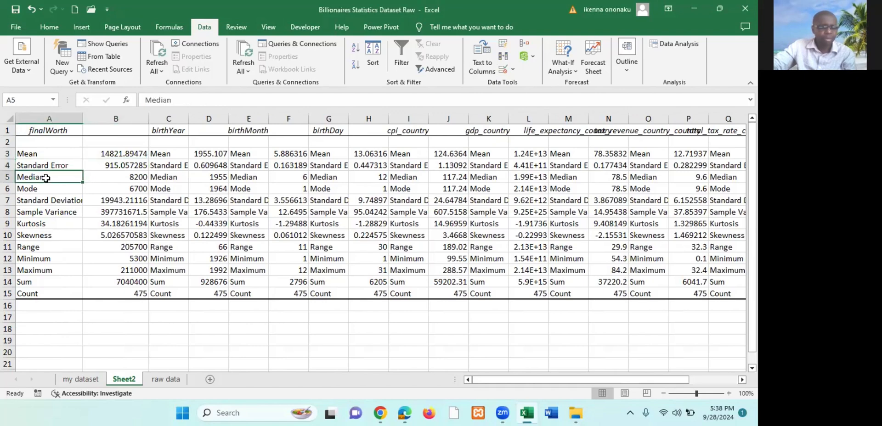
{"action": "left_click", "coordinate": [133, 177]}
{"action": "left_click", "coordinate": [53, 191]}
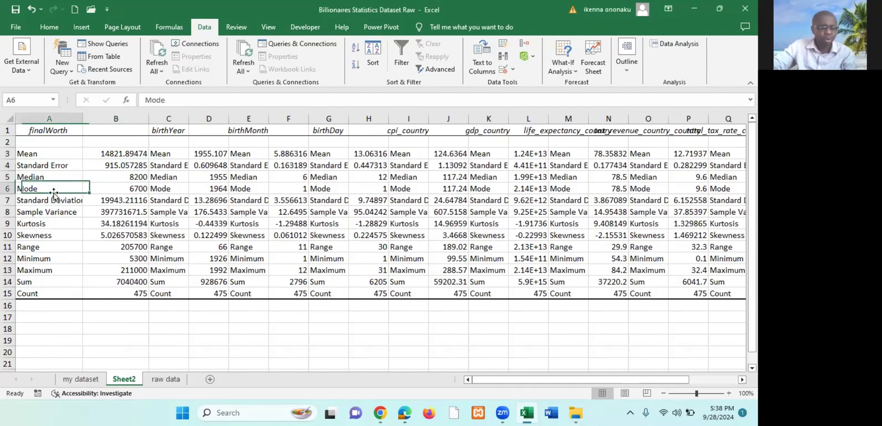
{"action": "left_click", "coordinate": [136, 189]}
{"action": "left_click", "coordinate": [65, 201]}
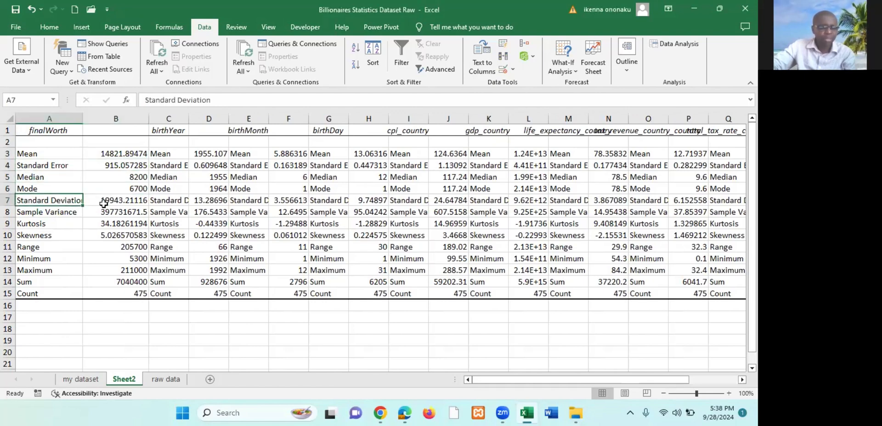
{"action": "left_click", "coordinate": [110, 201]}
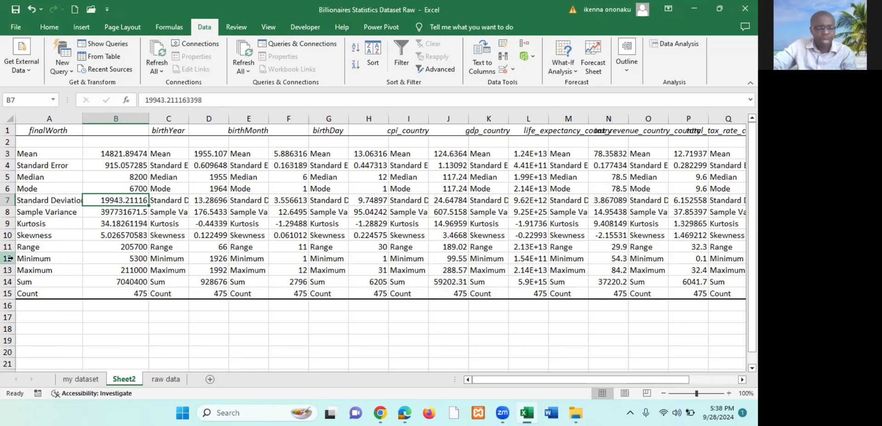
{"action": "left_click_drag", "start_coordinate": [7, 259], "coordinate": [7, 270]}
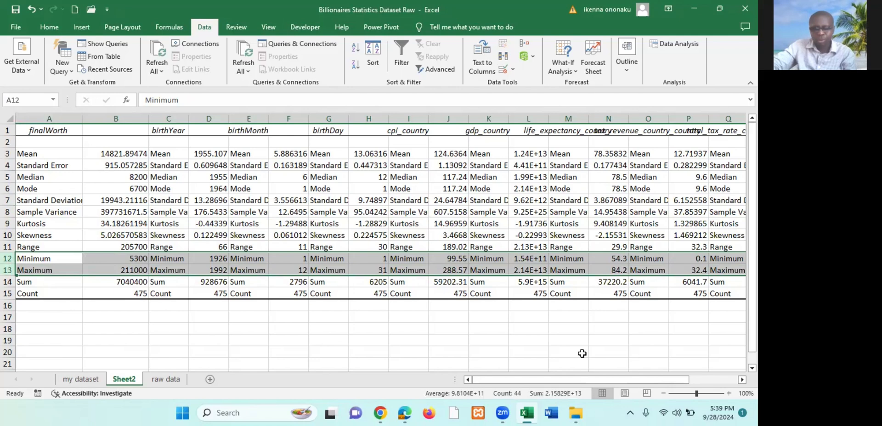
{"action": "scroll", "coordinate": [741, 379], "scroll_direction": "right", "scroll_amount": 6}
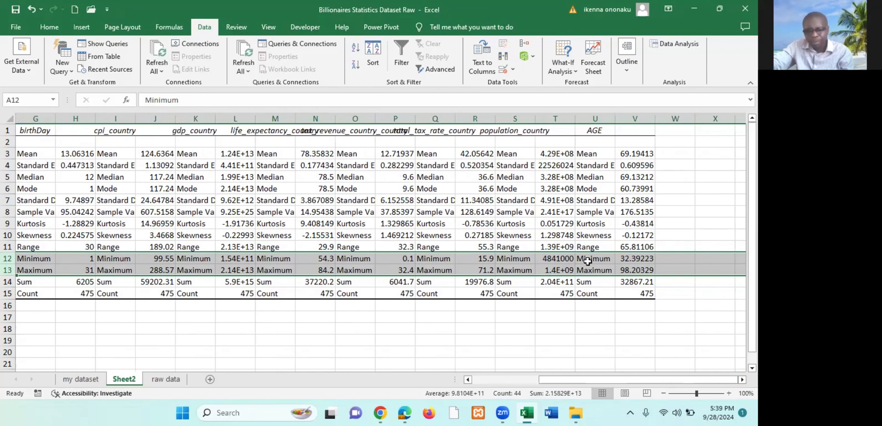
{"action": "left_click", "coordinate": [645, 261]}
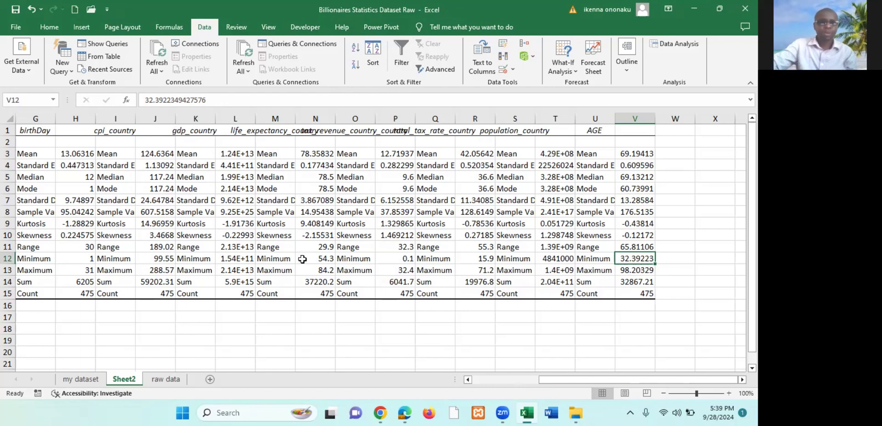
- Go back to the raw data sheet and set its zoom level to 100%
{"action": "left_click", "coordinate": [171, 382]}
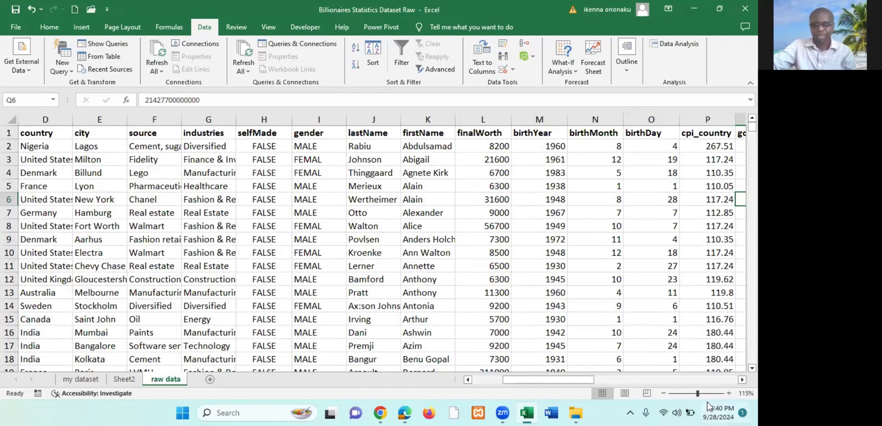
{"action": "left_click", "coordinate": [729, 394]}
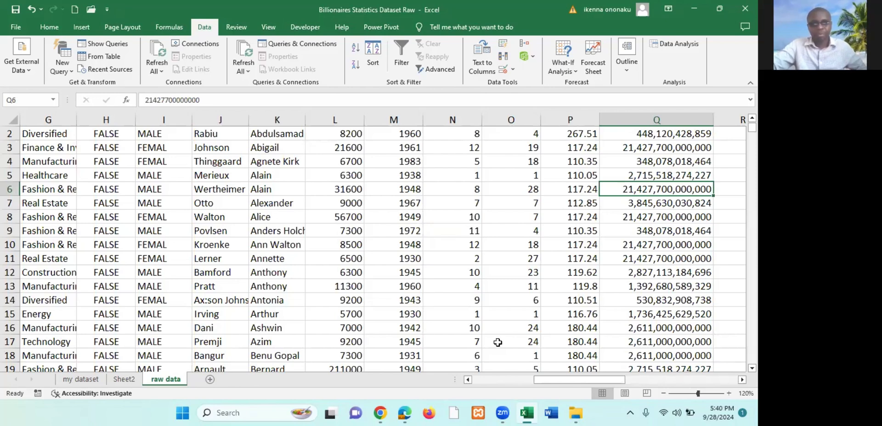
{"action": "left_click", "coordinate": [662, 394]}
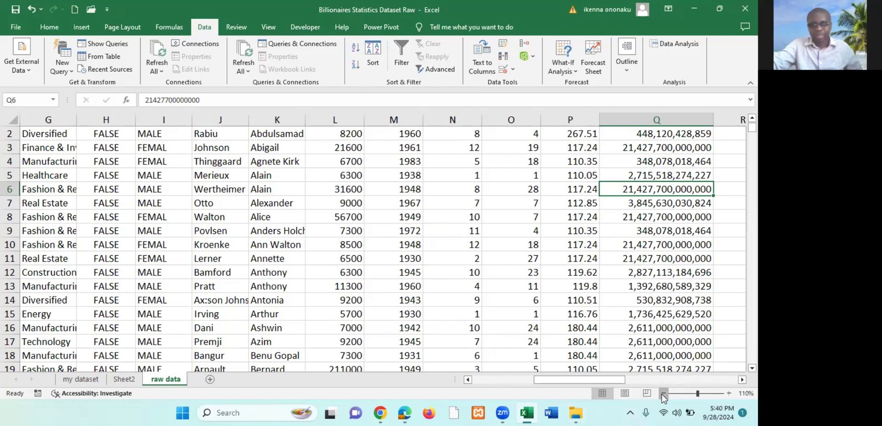
{"action": "left_click", "coordinate": [663, 393]}
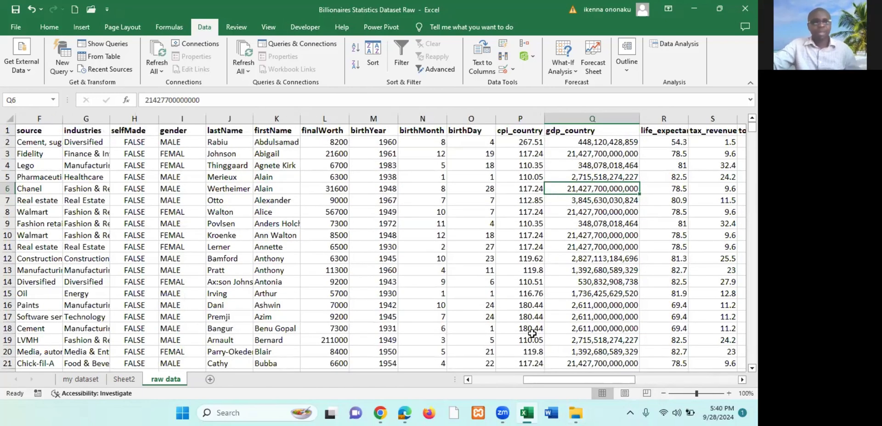
- Create a PivotTable from 'raw data'!$A$1:$X$476 on a new worksheet
{"action": "left_click", "coordinate": [82, 29]}
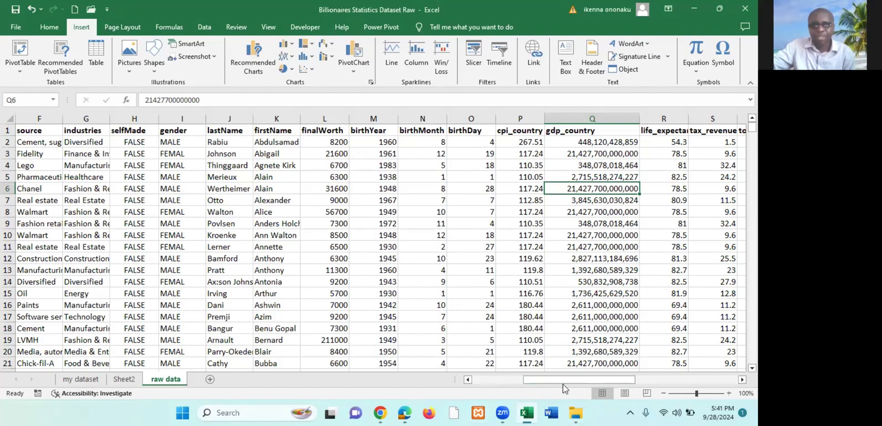
{"action": "left_click_drag", "start_coordinate": [563, 381], "coordinate": [629, 381]}
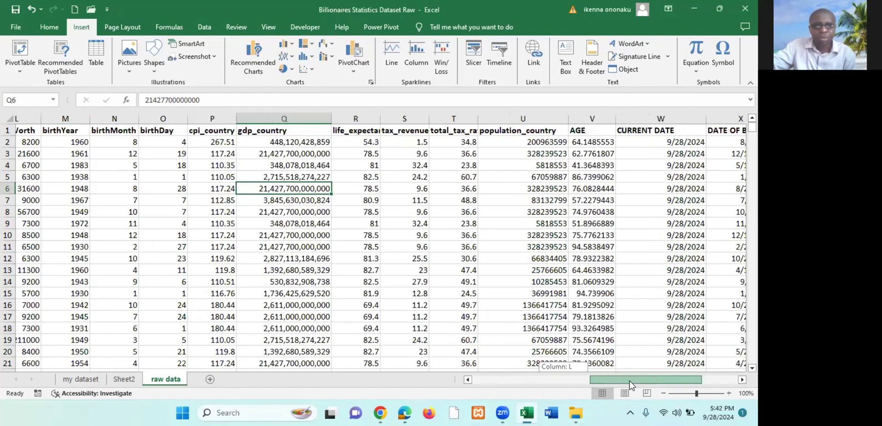
{"action": "left_click_drag", "start_coordinate": [629, 382], "coordinate": [552, 382]}
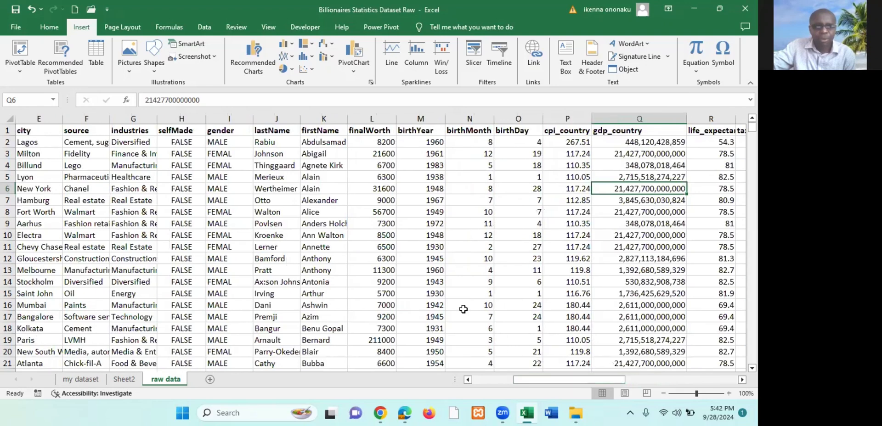
{"action": "left_click", "coordinate": [381, 115]}
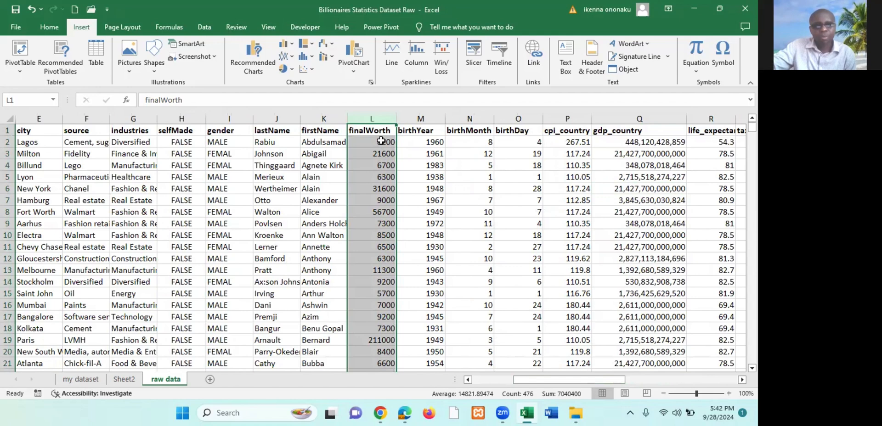
{"action": "left_click", "coordinate": [382, 166]}
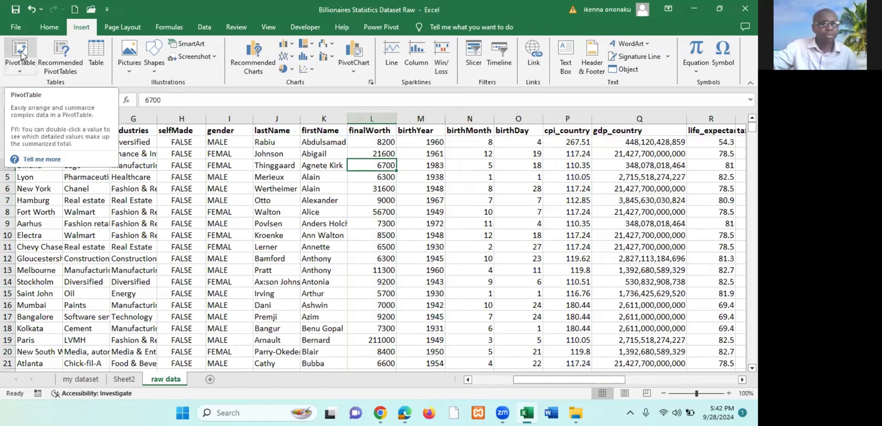
{"action": "left_click", "coordinate": [324, 197]}
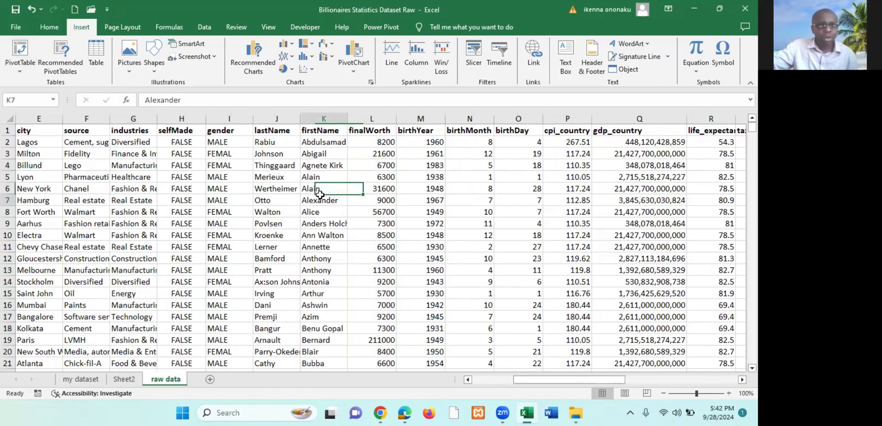
{"action": "left_click", "coordinate": [22, 54]}
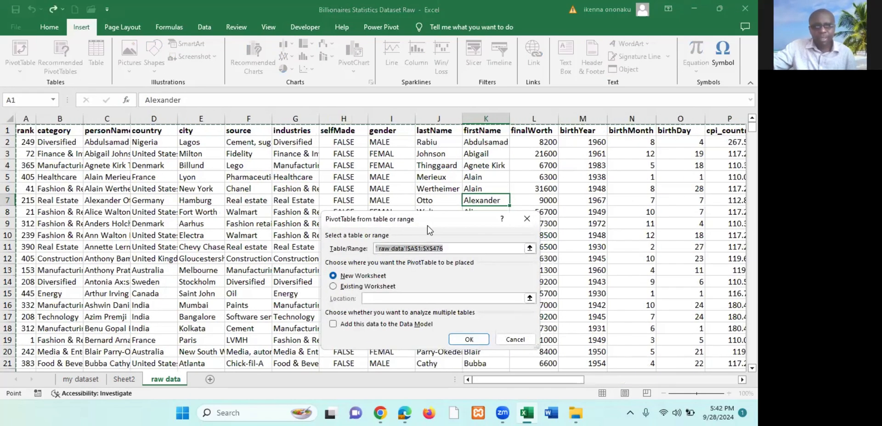
{"action": "left_click_drag", "start_coordinate": [432, 221], "coordinate": [360, 176]}
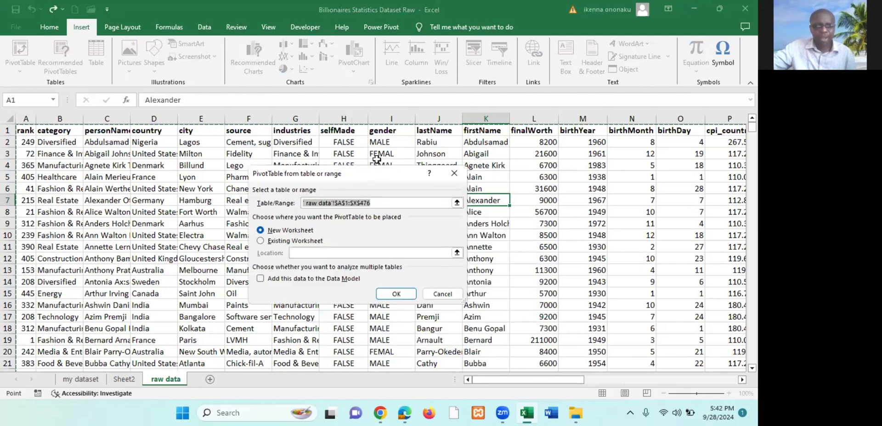
{"action": "left_click", "coordinate": [414, 293]}
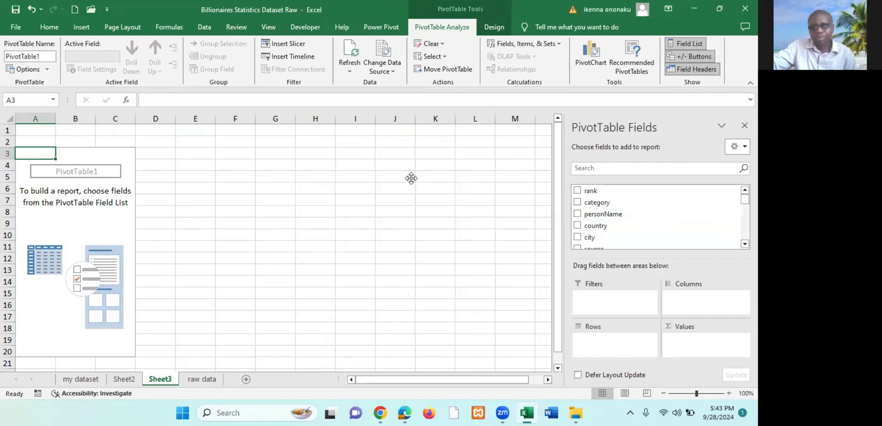
- Add the personName field to the PivotTable rows and look through the listed names and the remaining fields
{"action": "left_click", "coordinate": [577, 215]}
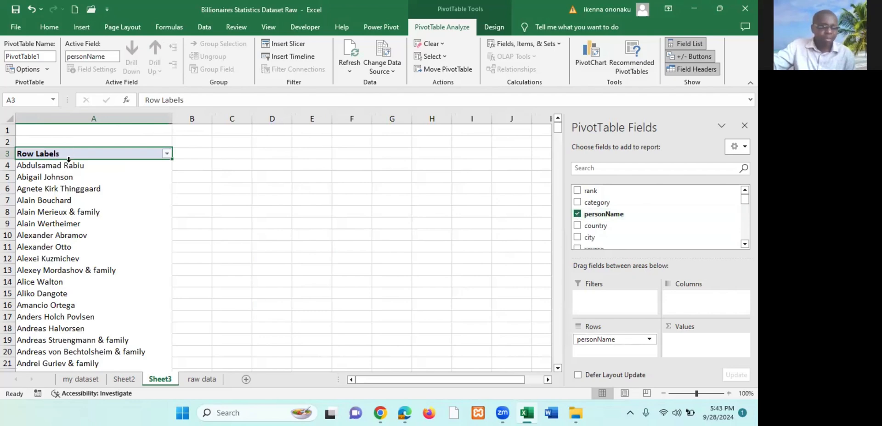
{"action": "scroll", "coordinate": [77, 264], "scroll_direction": "down", "scroll_amount": 20}
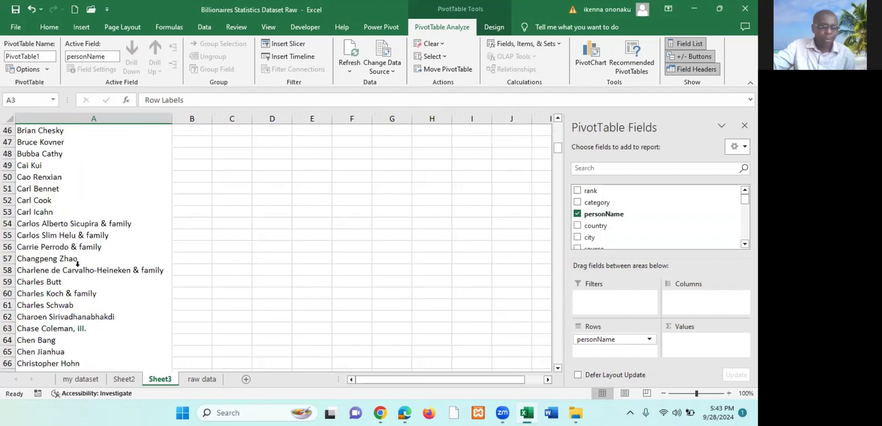
{"action": "scroll", "coordinate": [77, 264], "scroll_direction": "down", "scroll_amount": 16}
{"action": "scroll", "coordinate": [77, 263], "scroll_direction": "up", "scroll_amount": 20}
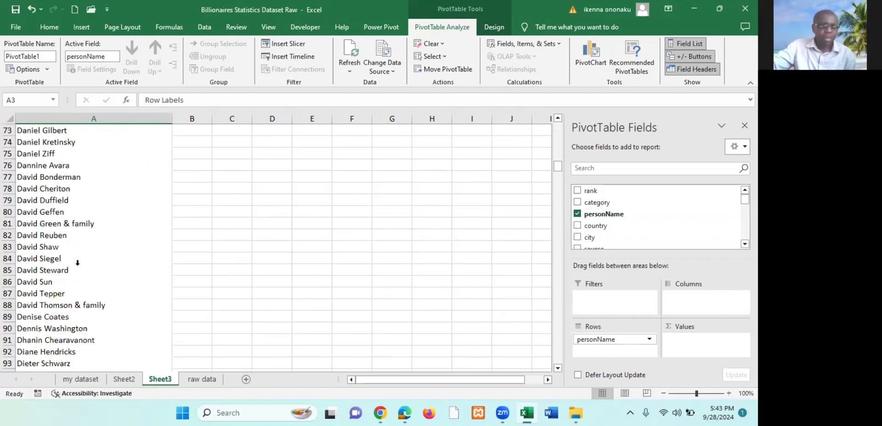
{"action": "scroll", "coordinate": [77, 263], "scroll_direction": "up", "scroll_amount": 12}
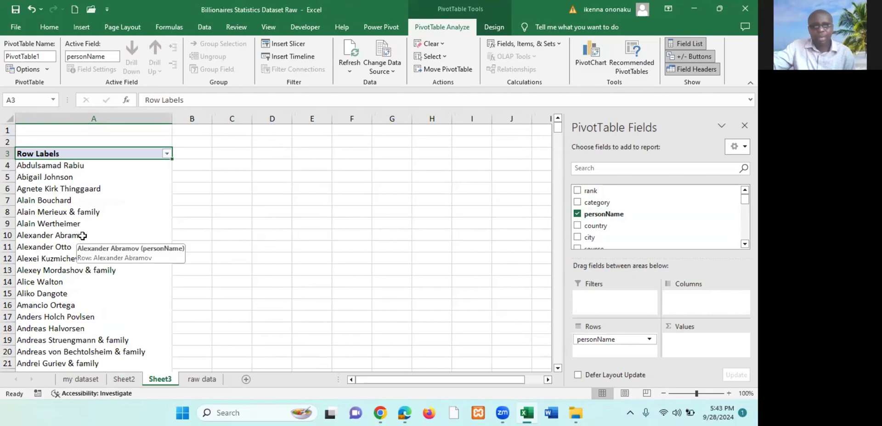
{"action": "scroll", "coordinate": [81, 239], "scroll_direction": "down", "scroll_amount": 1}
{"action": "scroll", "coordinate": [81, 237], "scroll_direction": "up", "scroll_amount": 1}
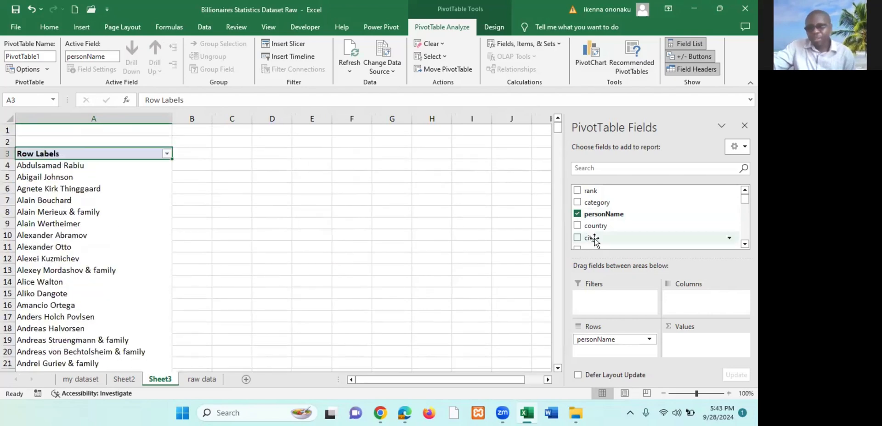
{"action": "scroll", "coordinate": [611, 235], "scroll_direction": "down", "scroll_amount": 2}
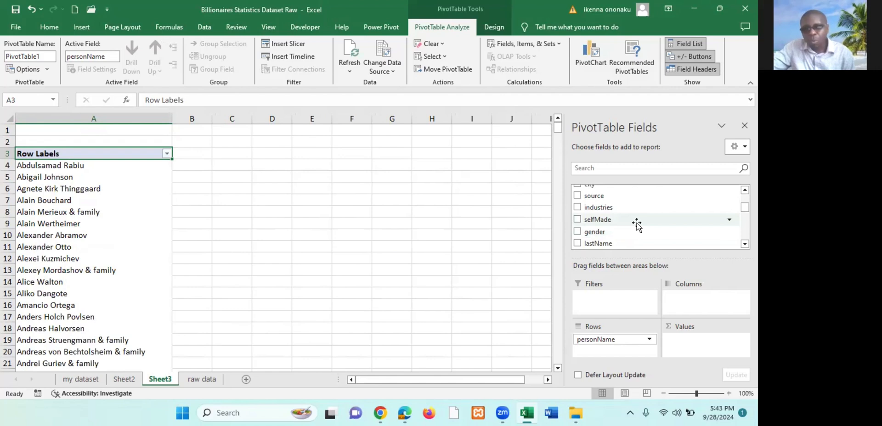
- Add the finalWorth field to the PivotTable as a summed value for each personName
{"action": "scroll", "coordinate": [636, 224], "scroll_direction": "down", "scroll_amount": 2}
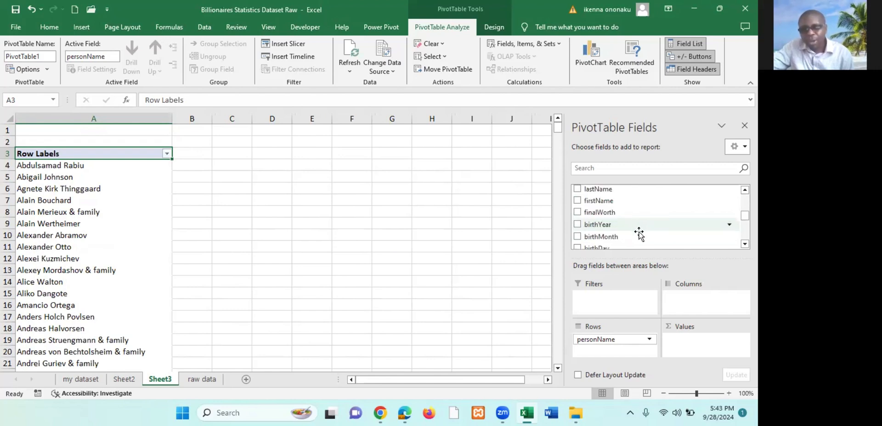
{"action": "scroll", "coordinate": [655, 225], "scroll_direction": "down", "scroll_amount": 3}
{"action": "scroll", "coordinate": [655, 225], "scroll_direction": "up", "scroll_amount": 1}
{"action": "scroll", "coordinate": [655, 225], "scroll_direction": "up", "scroll_amount": 1}
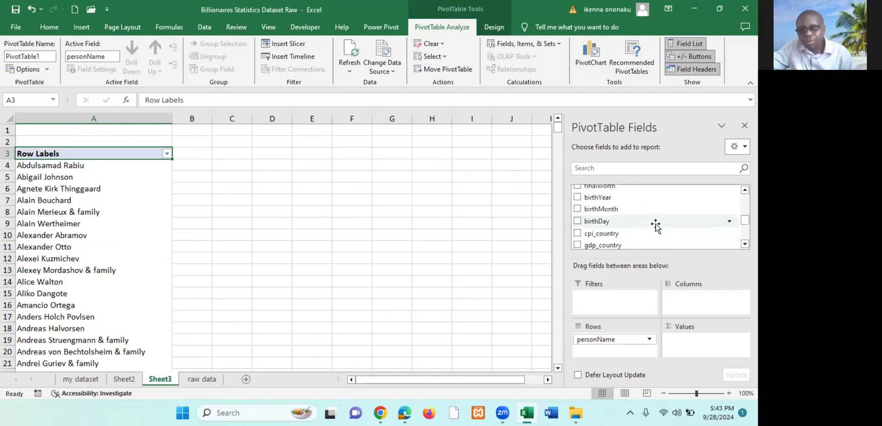
{"action": "scroll", "coordinate": [655, 225], "scroll_direction": "up", "scroll_amount": 1}
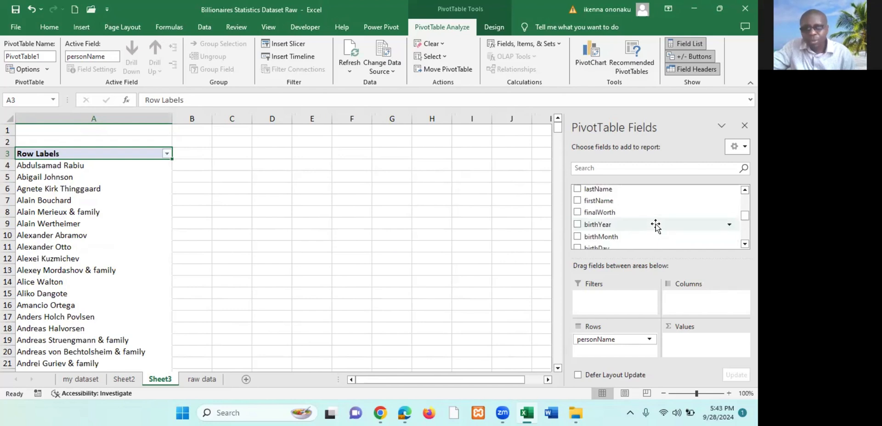
{"action": "scroll", "coordinate": [655, 225], "scroll_direction": "up", "scroll_amount": 2}
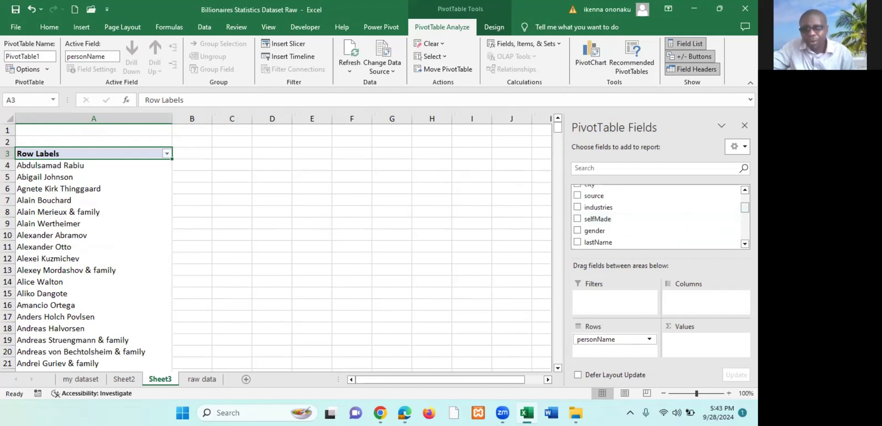
{"action": "mouse_move", "coordinate": [745, 207]}
{"action": "left_mouse_down"}
{"action": "mouse_move", "coordinate": [744, 225]}
{"action": "mouse_move", "coordinate": [745, 214]}
{"action": "left_mouse_up"}
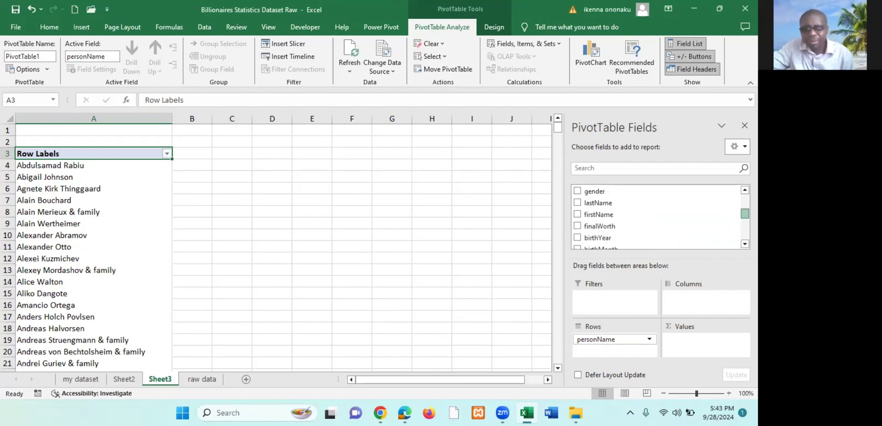
{"action": "left_click", "coordinate": [609, 226]}
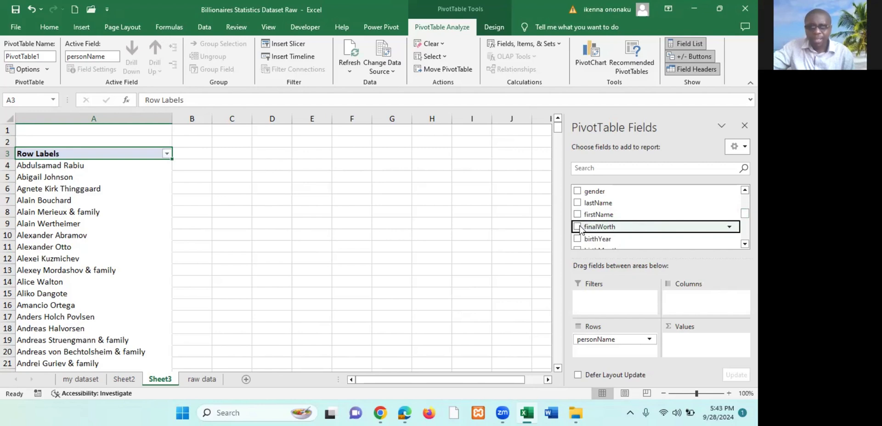
{"action": "left_click", "coordinate": [577, 227]}
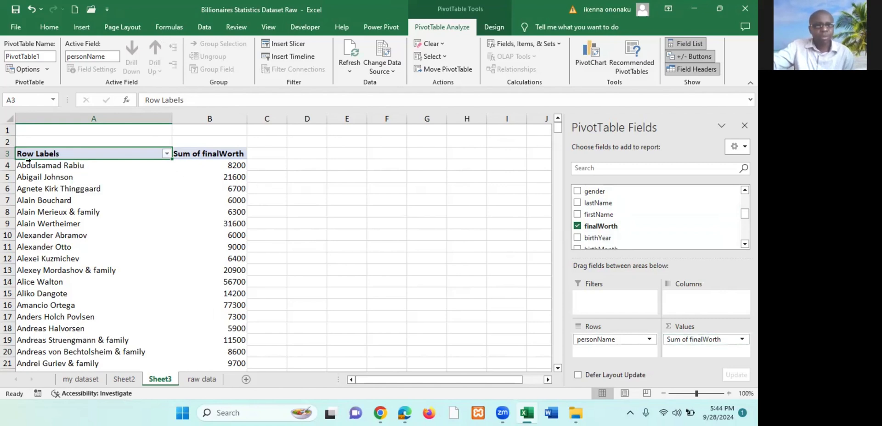
{"action": "left_click", "coordinate": [49, 171]}
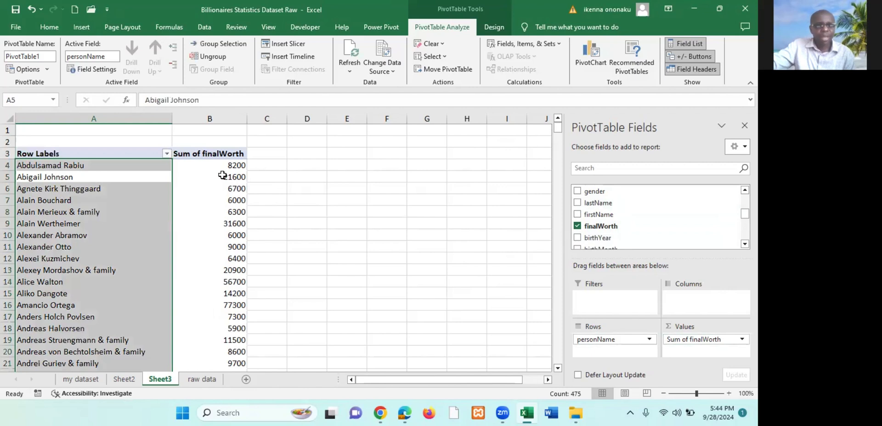
{"action": "left_click", "coordinate": [233, 155]}
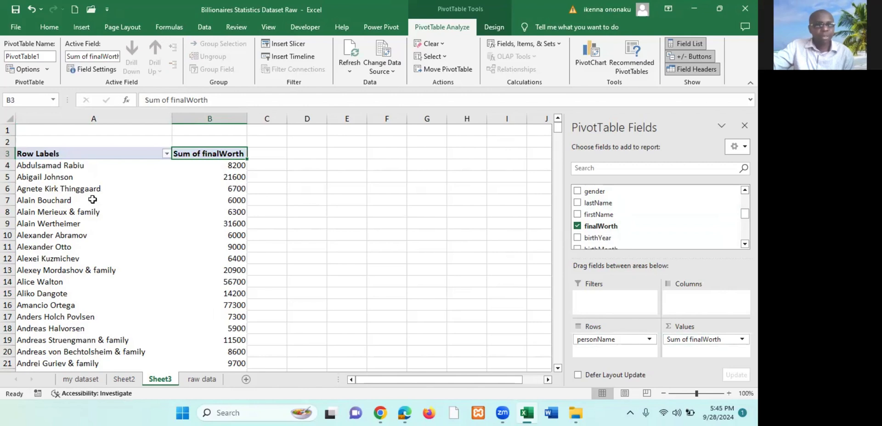
{"action": "left_click", "coordinate": [91, 179]}
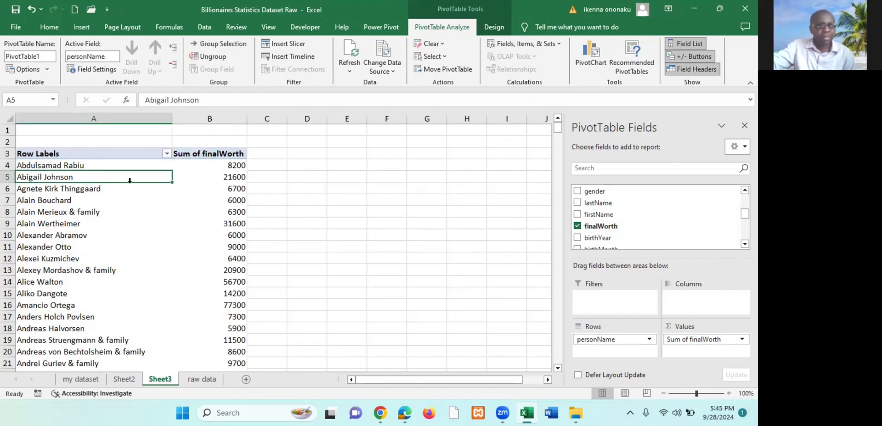
{"action": "right_click", "coordinate": [106, 176]}
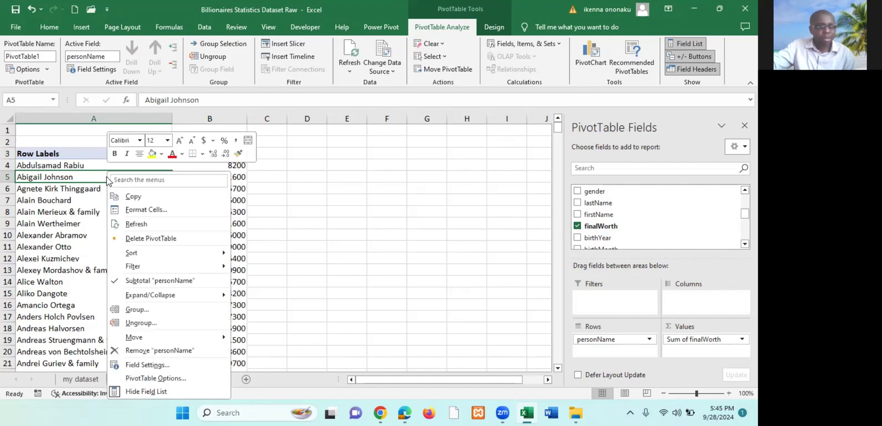
{"action": "left_click", "coordinate": [92, 177]}
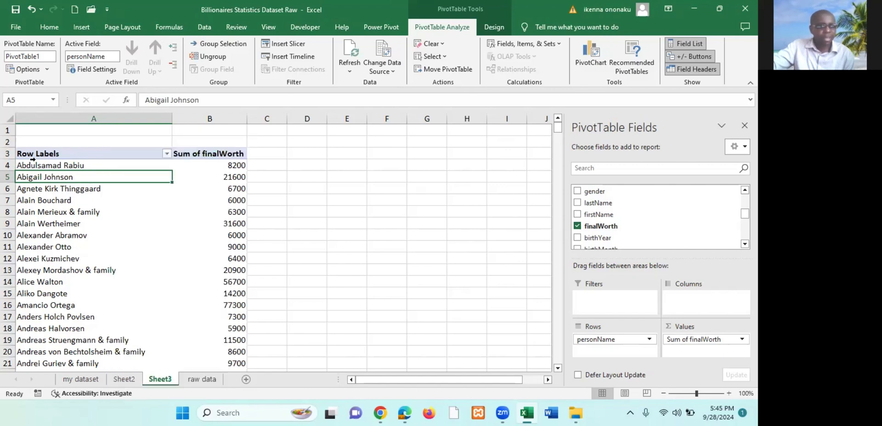
- Filter the personName rows to the Top 10 items by Sum of finalWorth
{"action": "right_click", "coordinate": [89, 176]}
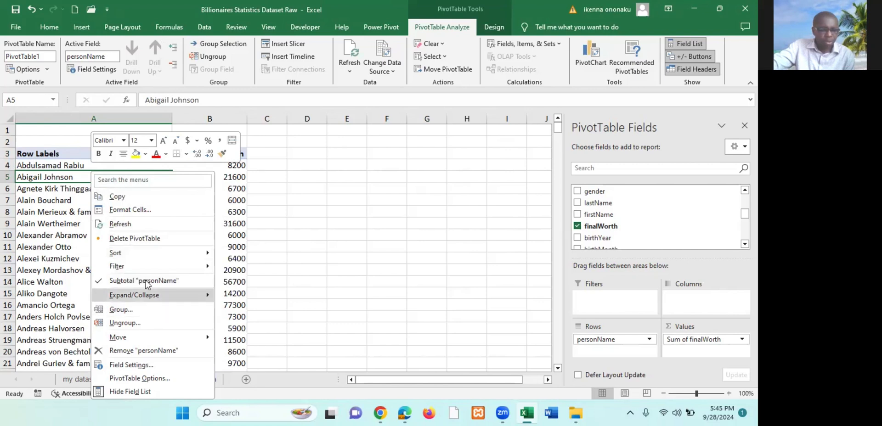
{"action": "mouse_move", "coordinate": [145, 265]}
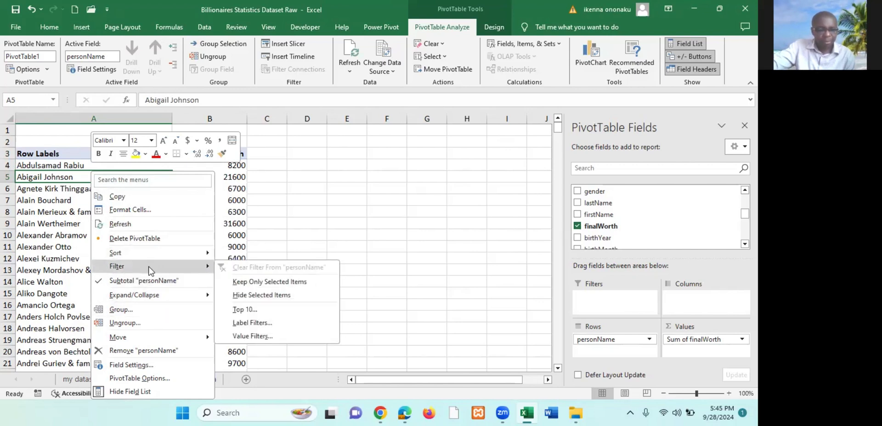
{"action": "left_click", "coordinate": [278, 315]}
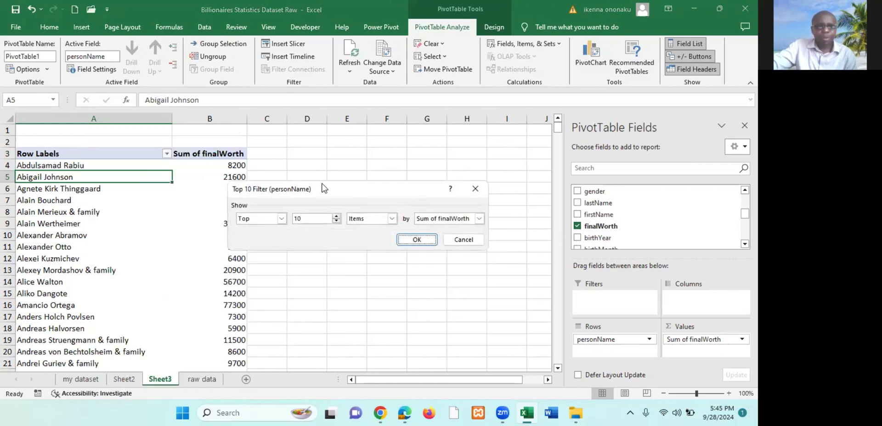
{"action": "left_click_drag", "start_coordinate": [320, 191], "coordinate": [266, 206]}
{"action": "left_click", "coordinate": [254, 234]}
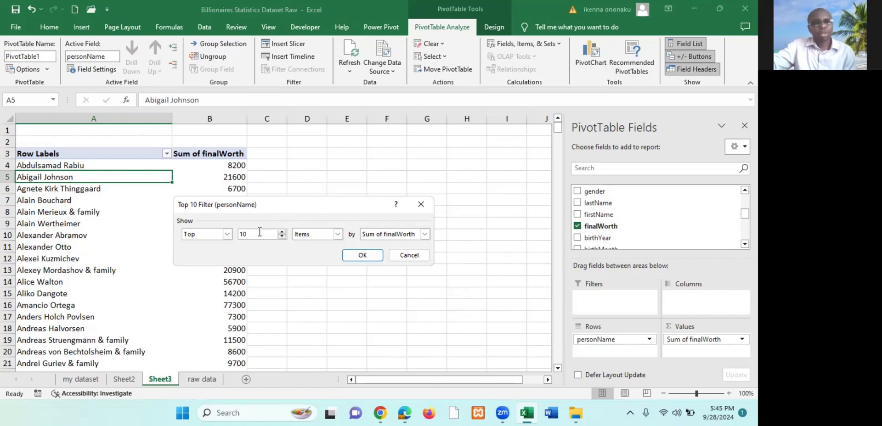
{"action": "left_click", "coordinate": [226, 235]}
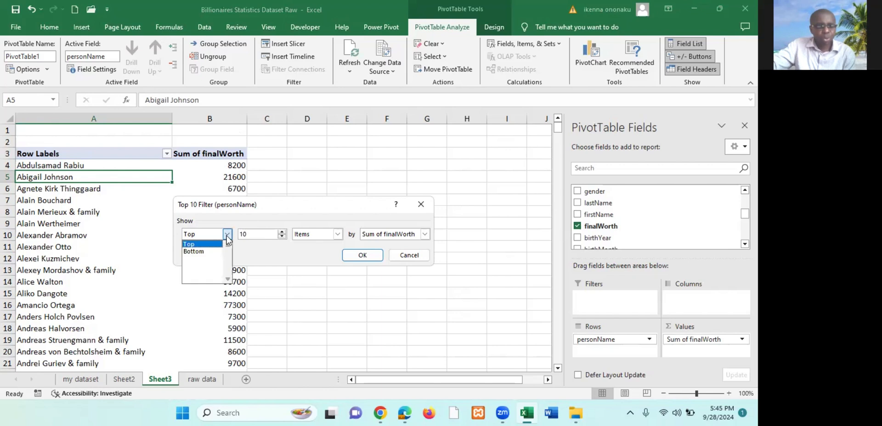
{"action": "left_click", "coordinate": [207, 252]}
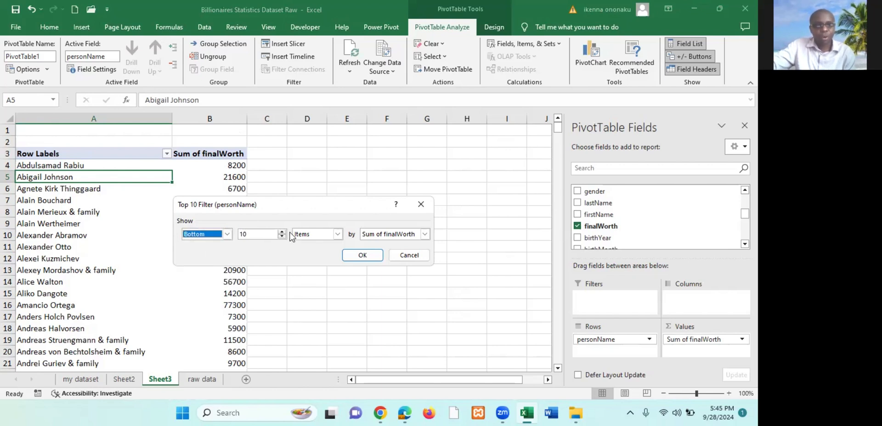
{"action": "left_click", "coordinate": [227, 233]}
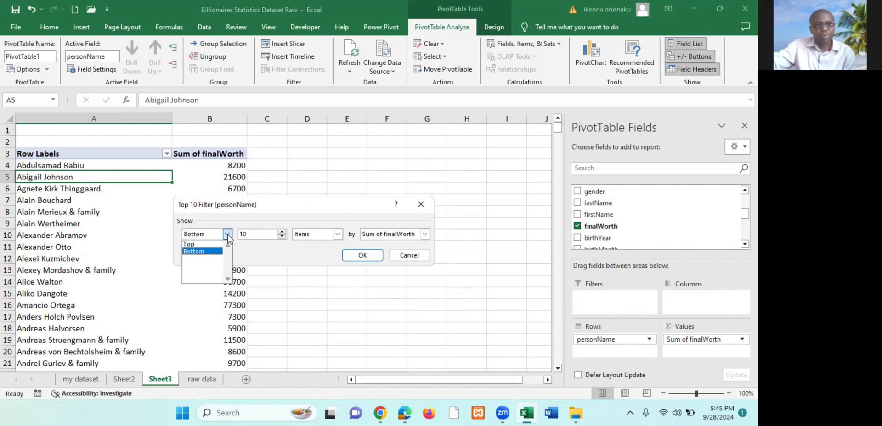
{"action": "left_click", "coordinate": [197, 245]}
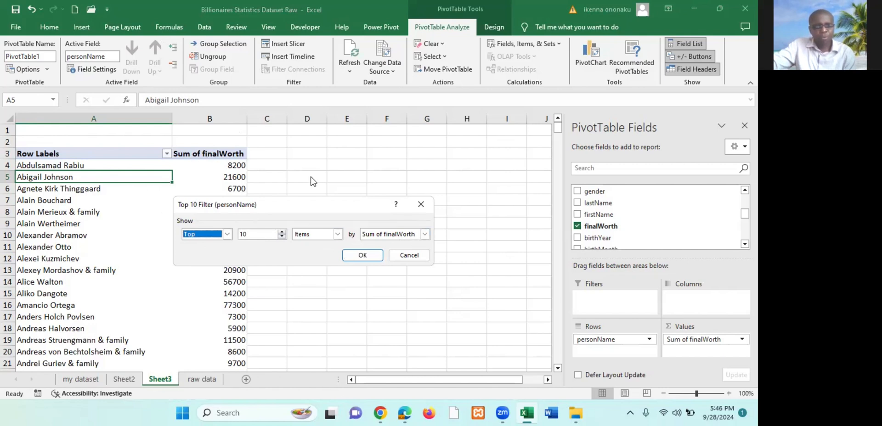
{"action": "left_click", "coordinate": [363, 255]}
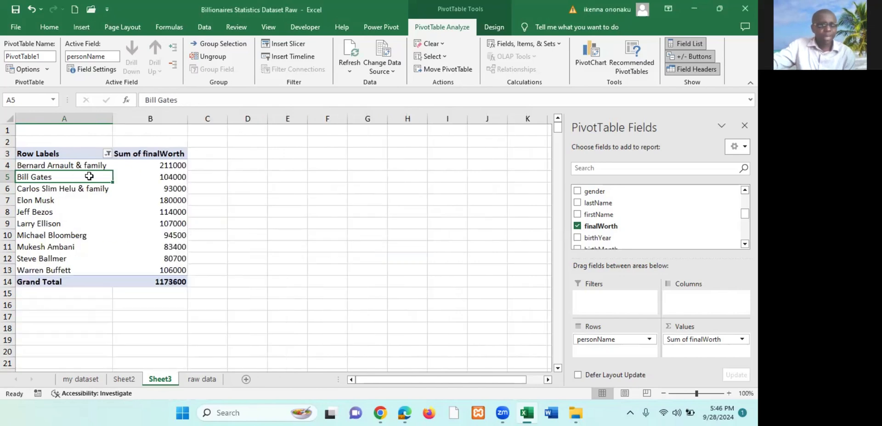
- Rename the PivotTable's Row Labels header in cell A3 as NAMES
{"action": "left_click", "coordinate": [68, 154]}
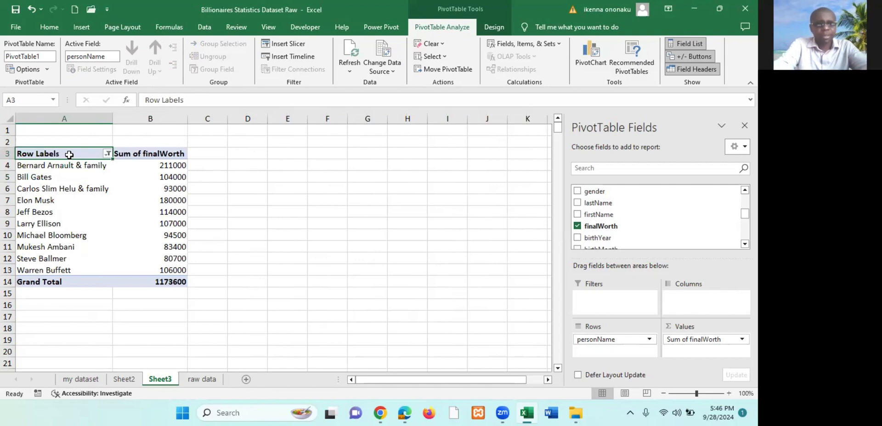
{"action": "type", "text": "NAMES"}
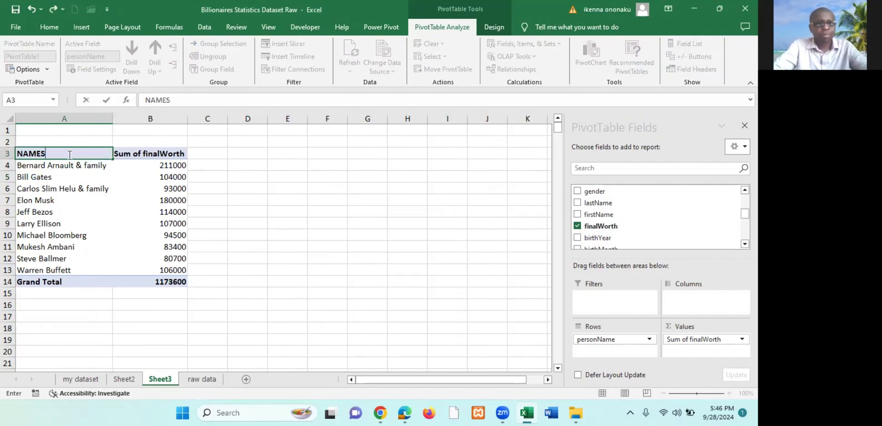
{"action": "left_click", "coordinate": [145, 155]}
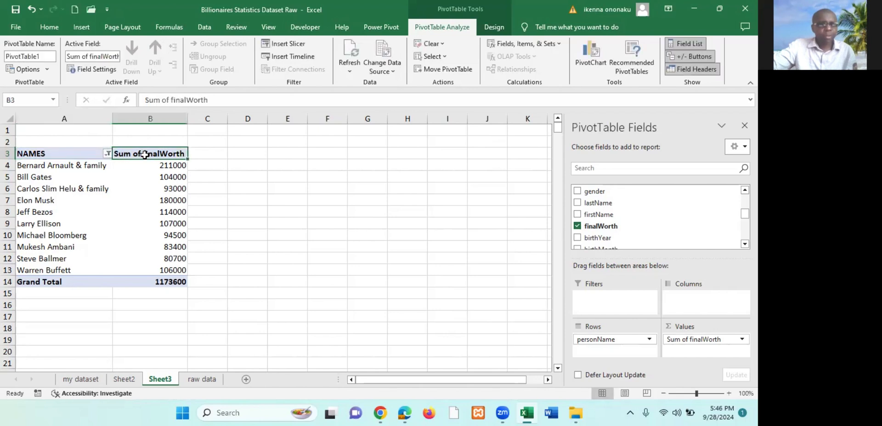
- Try to shorten the Sum of finalWorth header in cell B3 to finalWorth
{"action": "left_click", "coordinate": [169, 99]}
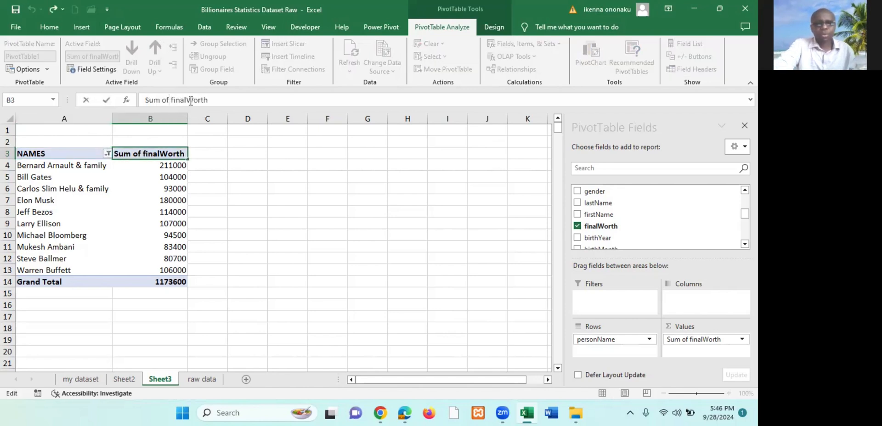
{"action": "key", "text": "BackSpace"}
{"action": "key", "text": "BackSpace"}
{"action": "key", "text": "BackSpace"}
{"action": "key", "text": "BackSpace"}
{"action": "key", "text": "BackSpace"}
{"action": "key", "text": "BackSpace"}
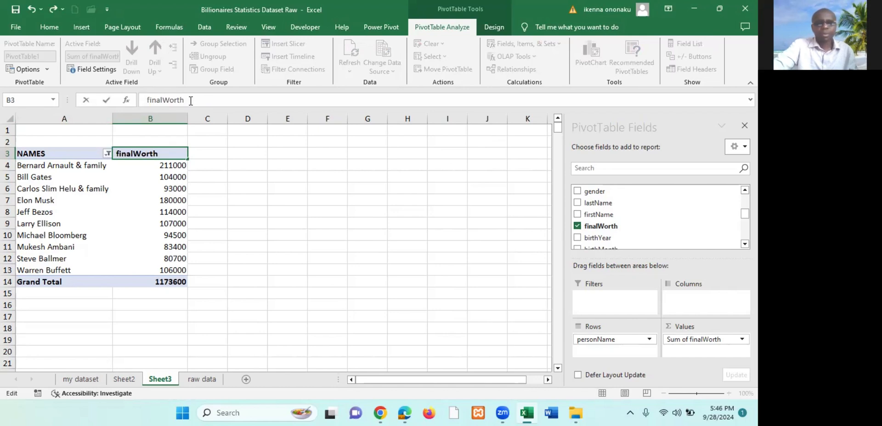
{"action": "key", "text": "Delete"}
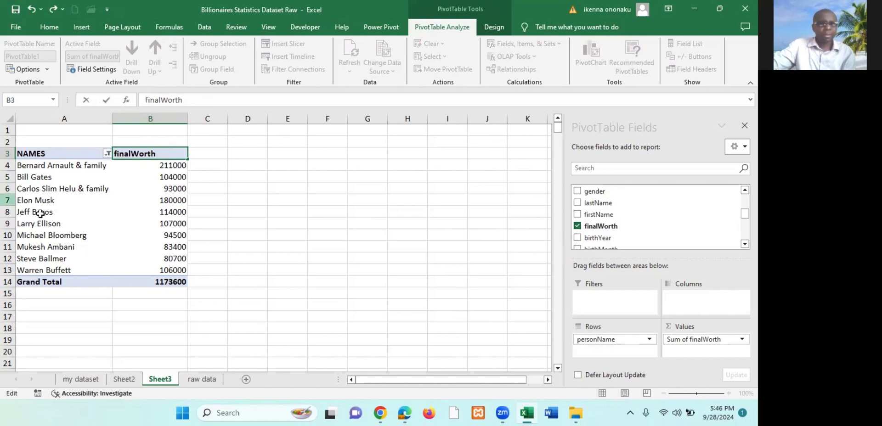
{"action": "key", "text": "Return"}
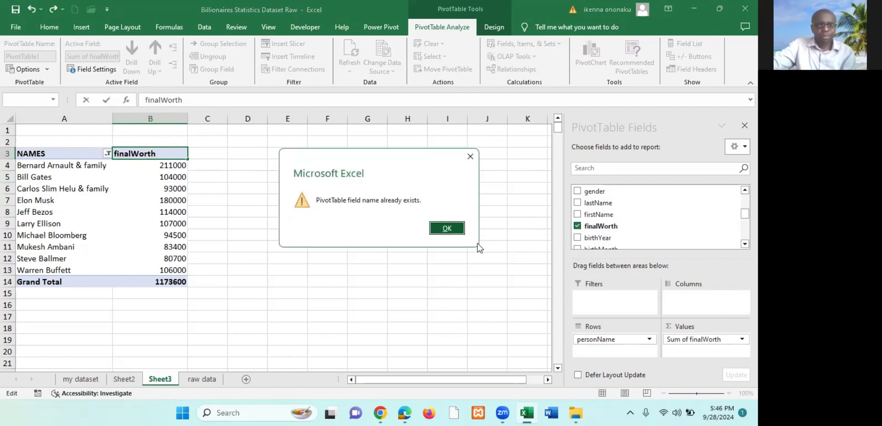
{"action": "left_click", "coordinate": [454, 231]}
{"action": "left_click", "coordinate": [178, 199]}
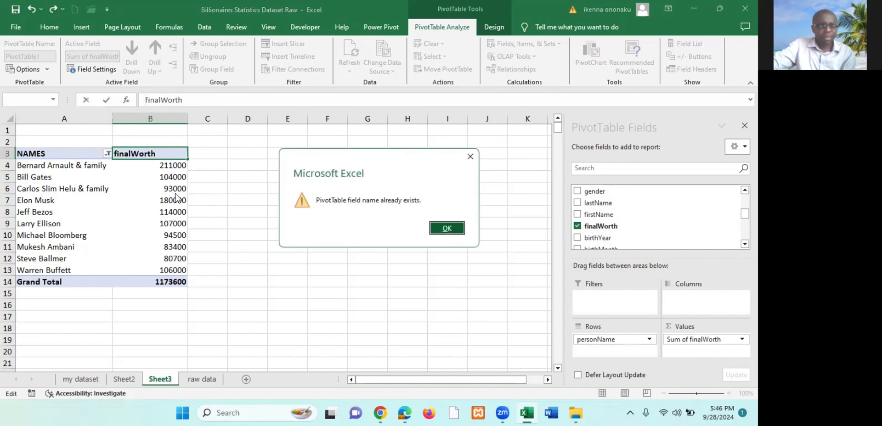
{"action": "left_click", "coordinate": [446, 228]}
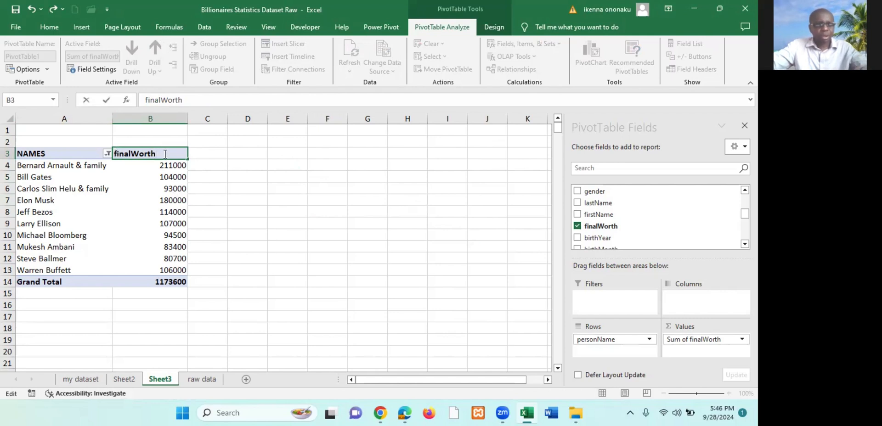
- Replace the whole text of the header in cell B3 with VALUE
{"action": "type", "text": "A"}
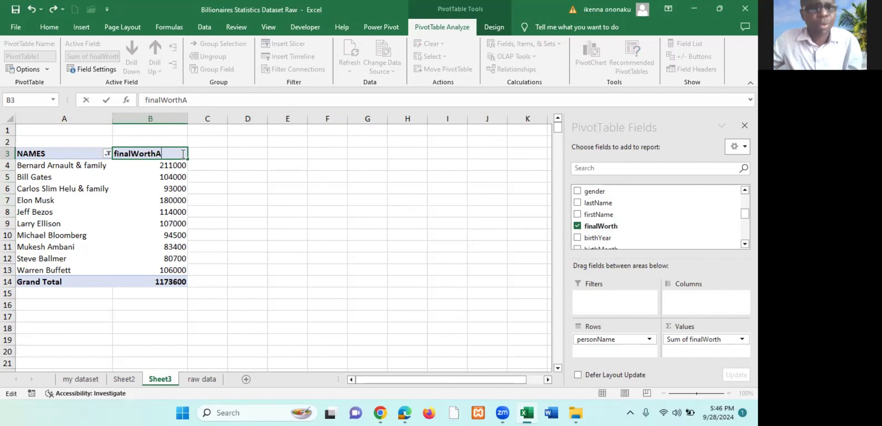
{"action": "key", "text": "BackSpace"}
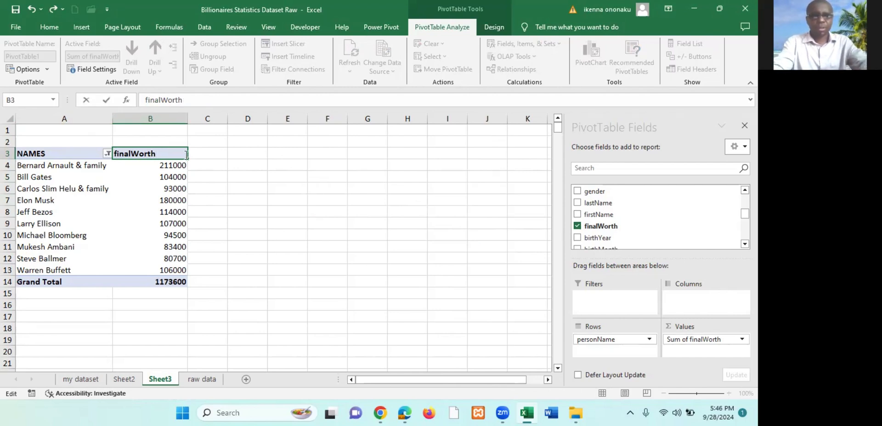
{"action": "key", "text": "BackSpace"}
{"action": "key", "text": "BackSpace"}
{"action": "key", "text": "BackSpace"}
{"action": "key", "text": "BackSpace"}
{"action": "key", "text": "BackSpace"}
{"action": "key", "text": "BackSpace"}
{"action": "key", "text": "BackSpace"}
{"action": "key", "text": "BackSpace"}
{"action": "key", "text": "BackSpace"}
{"action": "key", "text": "BackSpace"}
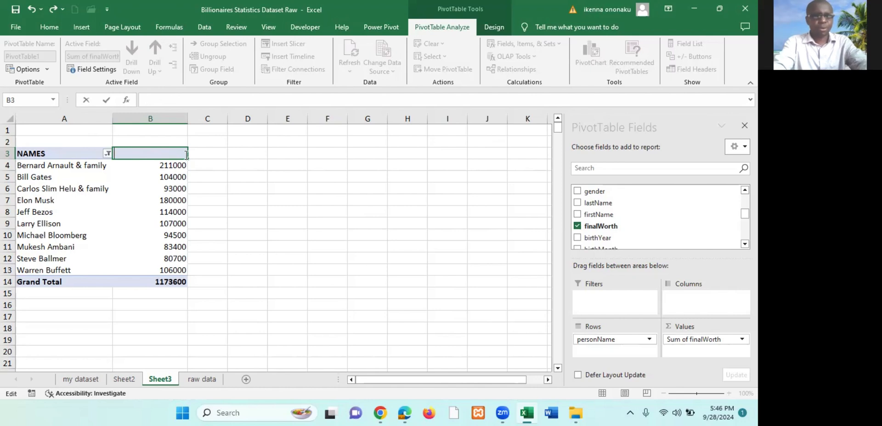
{"action": "type", "text": "VAL"}
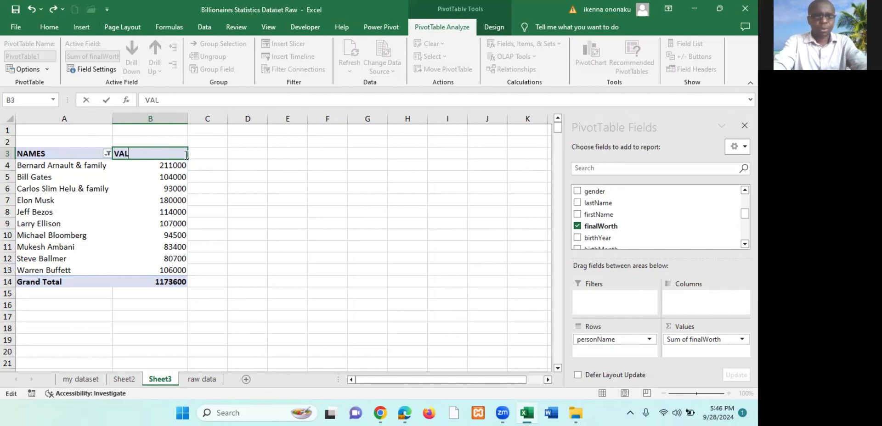
{"action": "type", "text": "UE"}
{"action": "key", "text": "Return"}
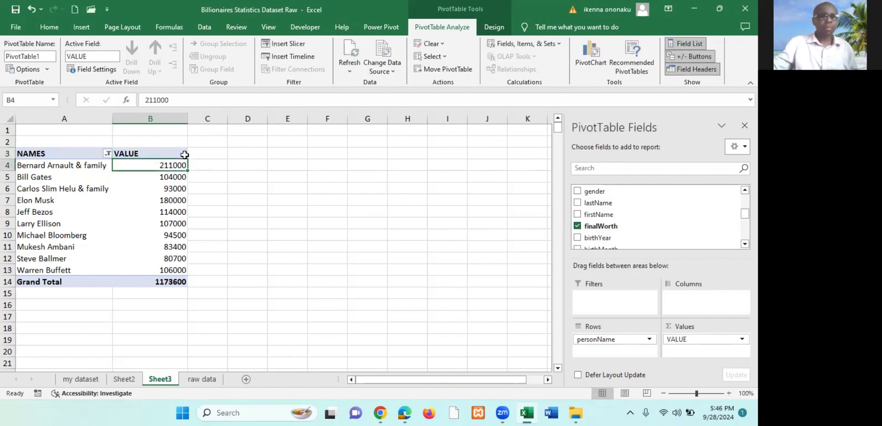
- Examine the names in the top 10 PivotTable and their corresponding values in the VALUE column
{"action": "left_click", "coordinate": [45, 167]}
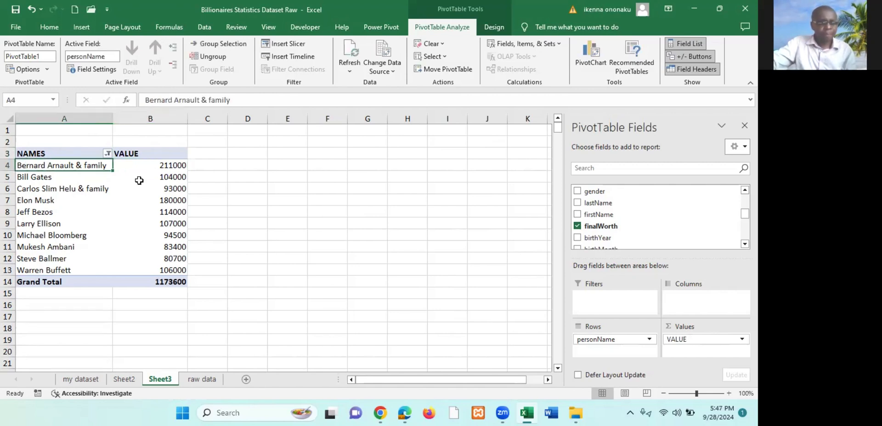
{"action": "left_click", "coordinate": [177, 170]}
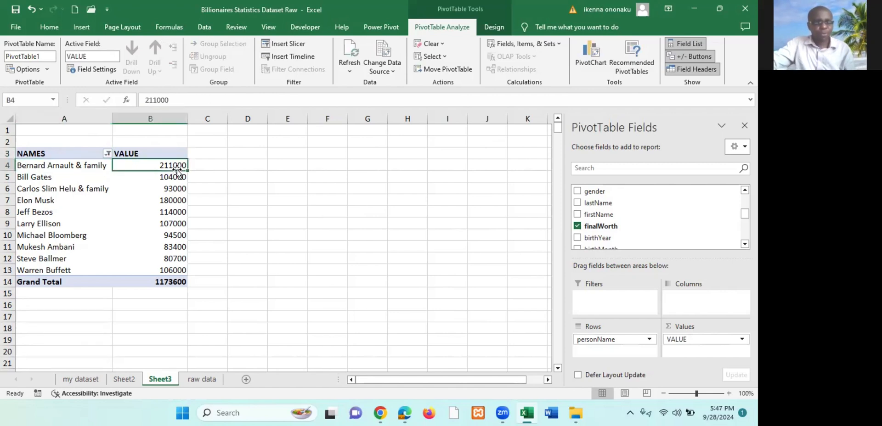
{"action": "left_click", "coordinate": [35, 176]}
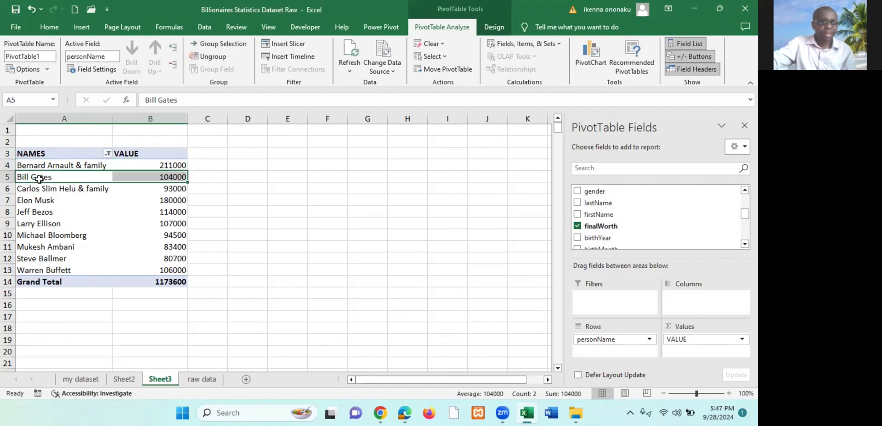
{"action": "left_click", "coordinate": [138, 179]}
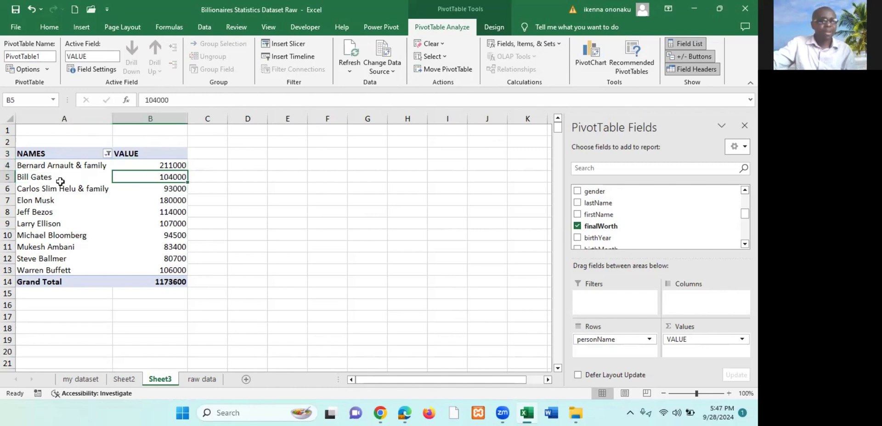
{"action": "left_click", "coordinate": [47, 176]}
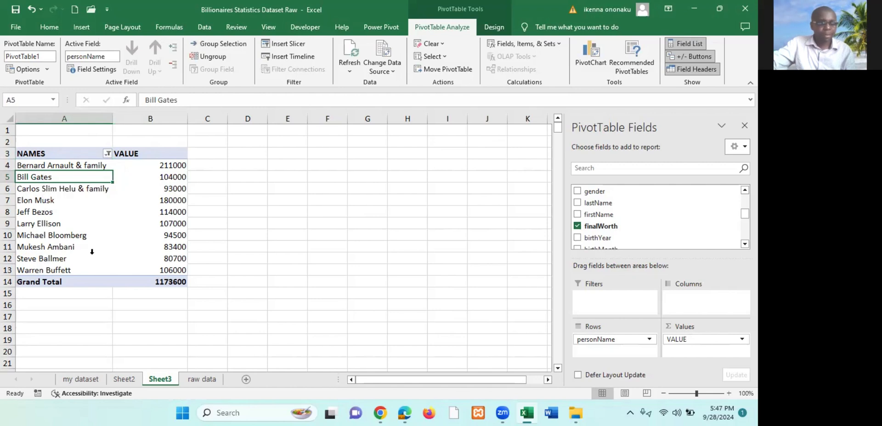
{"action": "left_click", "coordinate": [61, 201]}
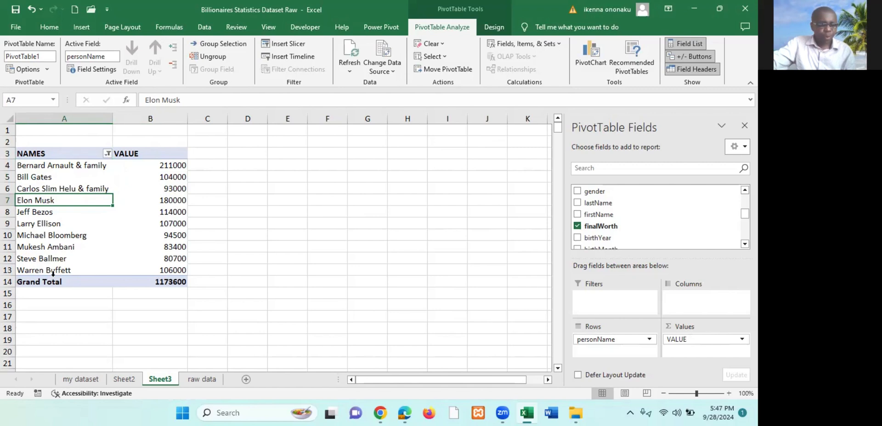
{"action": "left_click", "coordinate": [76, 270]}
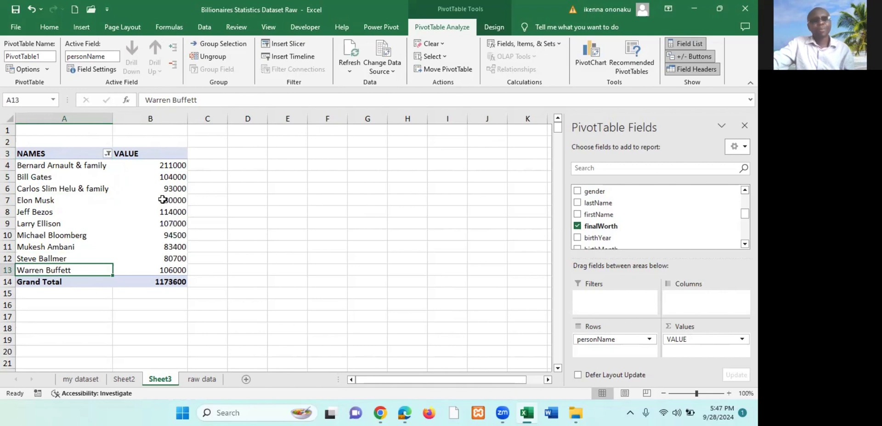
{"action": "left_click", "coordinate": [82, 204]}
- Sort the PivotTable's VALUE column from largest to smallest
{"action": "left_click", "coordinate": [163, 185]}
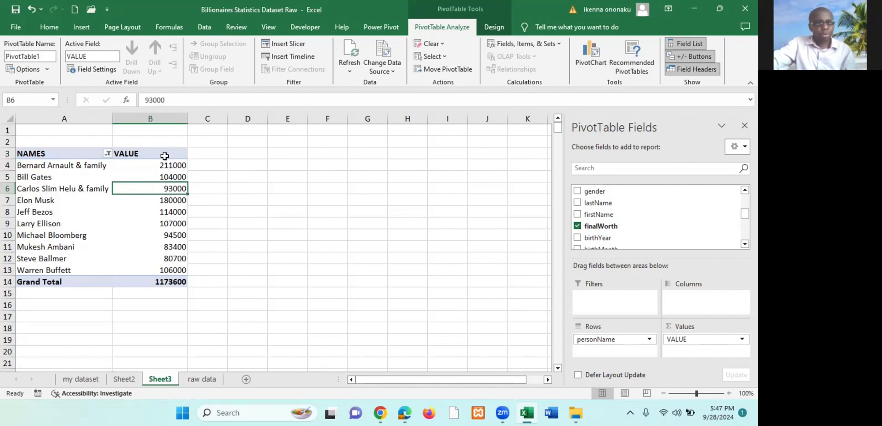
{"action": "right_click", "coordinate": [162, 189]}
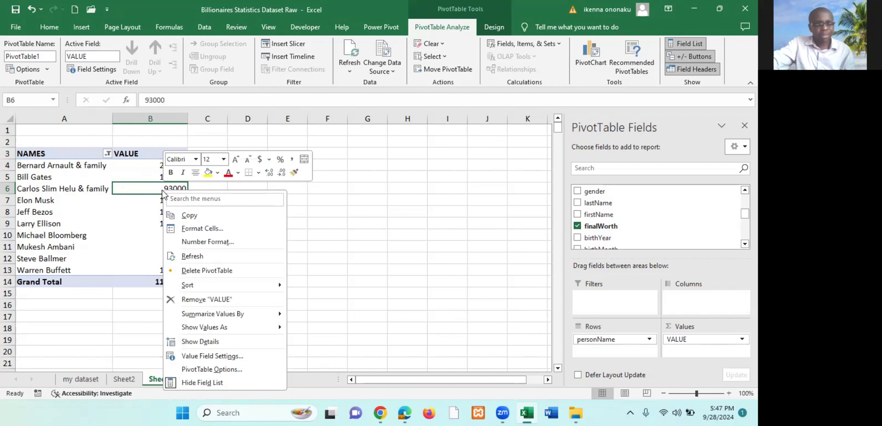
{"action": "mouse_move", "coordinate": [221, 291]}
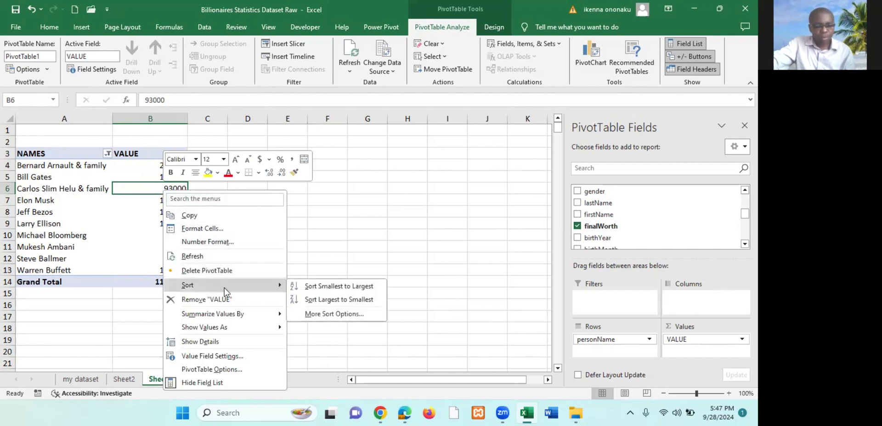
{"action": "left_click", "coordinate": [340, 302]}
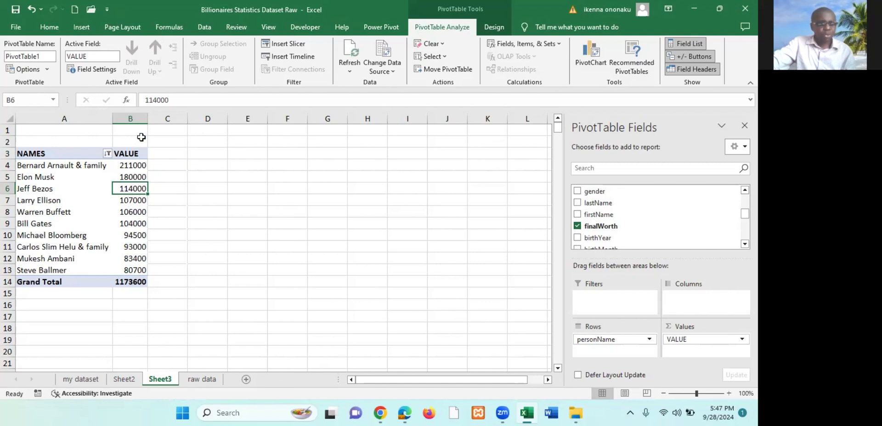
- Review the sorted names and finalWorth values in the top 10 PivotTable
{"action": "left_click", "coordinate": [59, 175]}
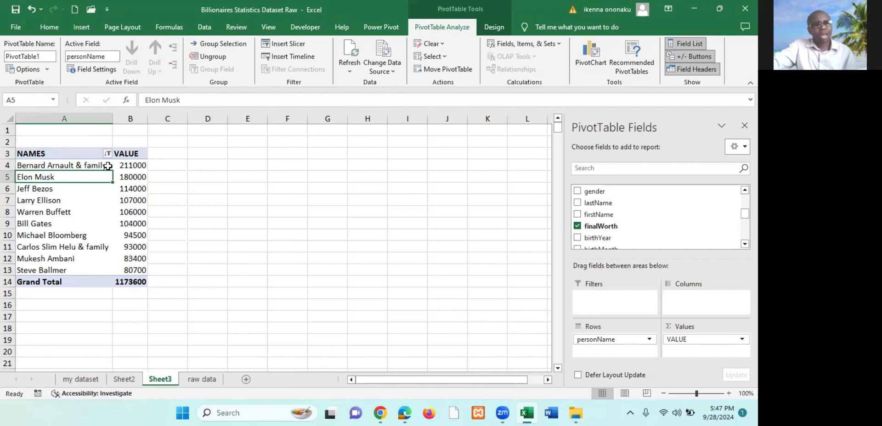
{"action": "mouse_move", "coordinate": [131, 162]}
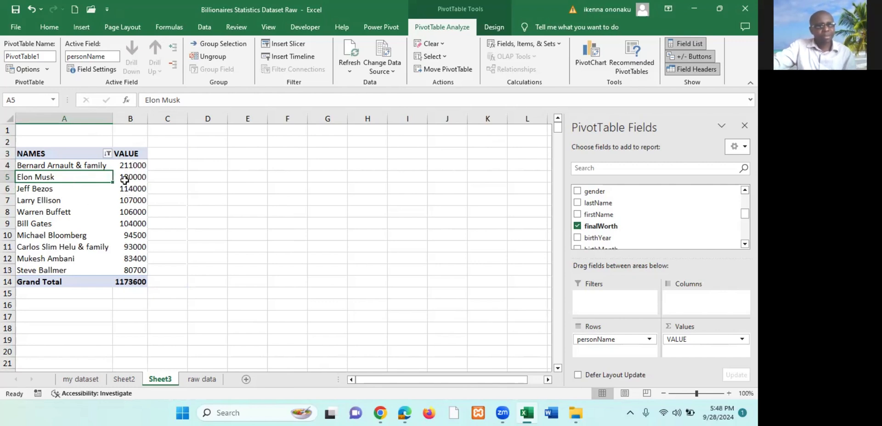
{"action": "left_click", "coordinate": [75, 169]}
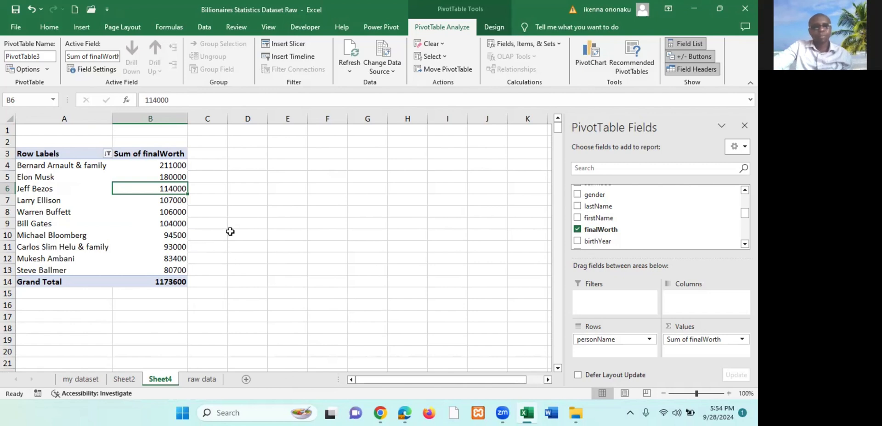
{"action": "left_click", "coordinate": [290, 244]}
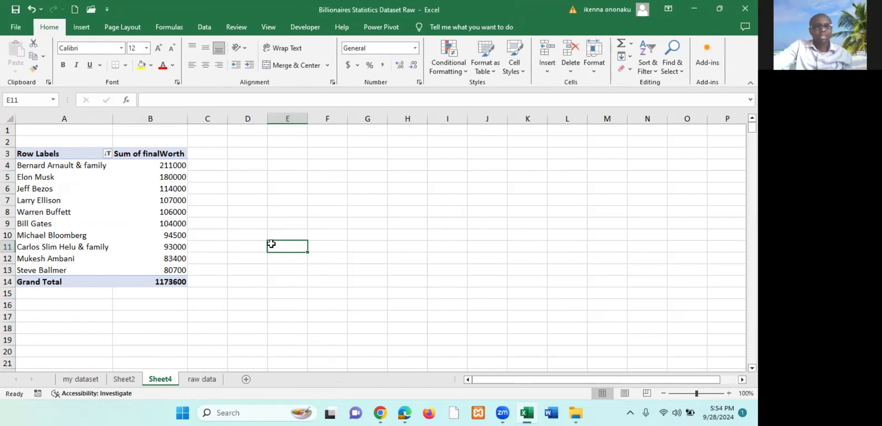
{"action": "scroll", "coordinate": [271, 244], "scroll_direction": "down", "scroll_amount": 2}
{"action": "scroll", "coordinate": [271, 243], "scroll_direction": "up", "scroll_amount": 2}
{"action": "scroll", "coordinate": [222, 232], "scroll_direction": "down", "scroll_amount": 2}
{"action": "left_click", "coordinate": [139, 188]}
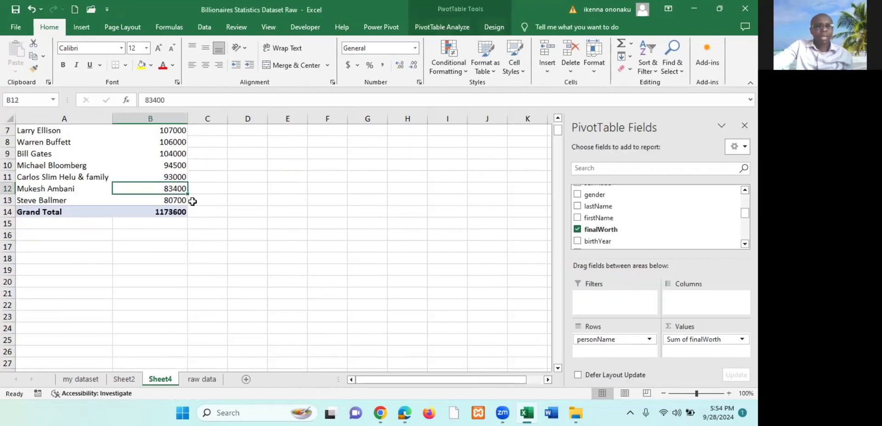
{"action": "scroll", "coordinate": [193, 200], "scroll_direction": "up", "scroll_amount": 2}
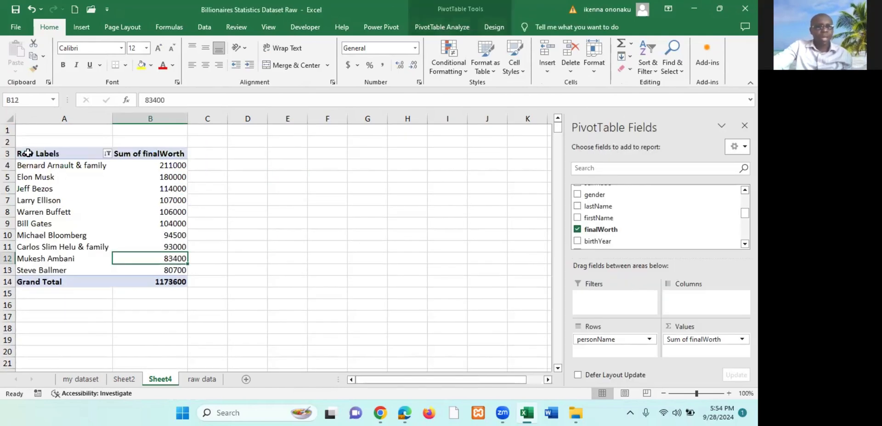
- Copy the whole top 10 PivotTable in A3:B14 and paste the duplicate at cell A17 of Sheet4
{"action": "left_click_drag", "start_coordinate": [27, 154], "coordinate": [170, 282]}
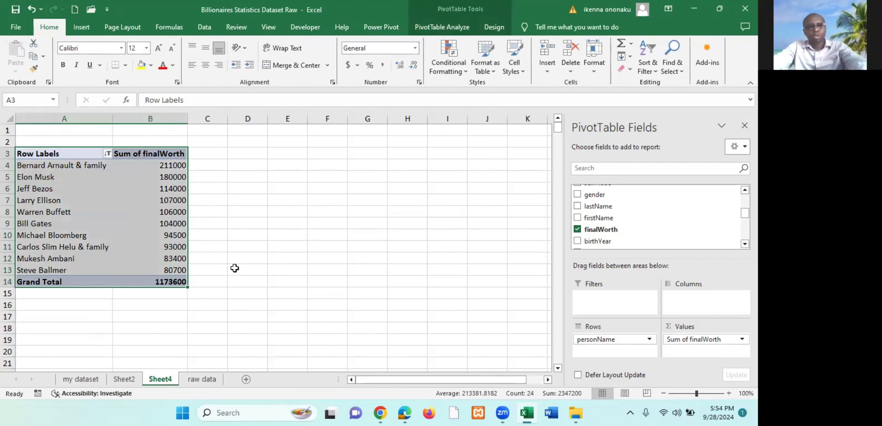
{"action": "key", "text": "ctrl+c"}
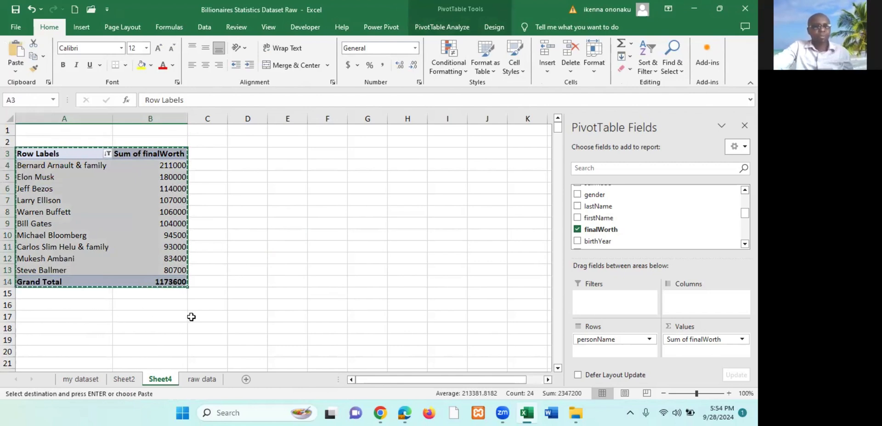
{"action": "left_click", "coordinate": [30, 317]}
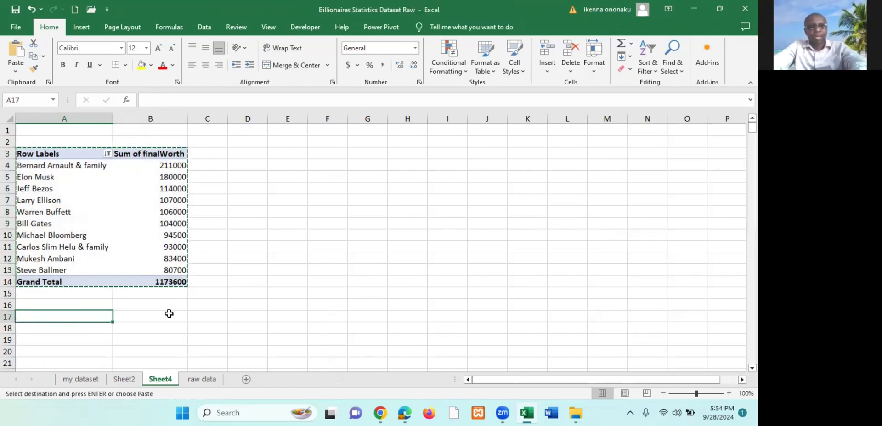
{"action": "key", "text": "ctrl+v"}
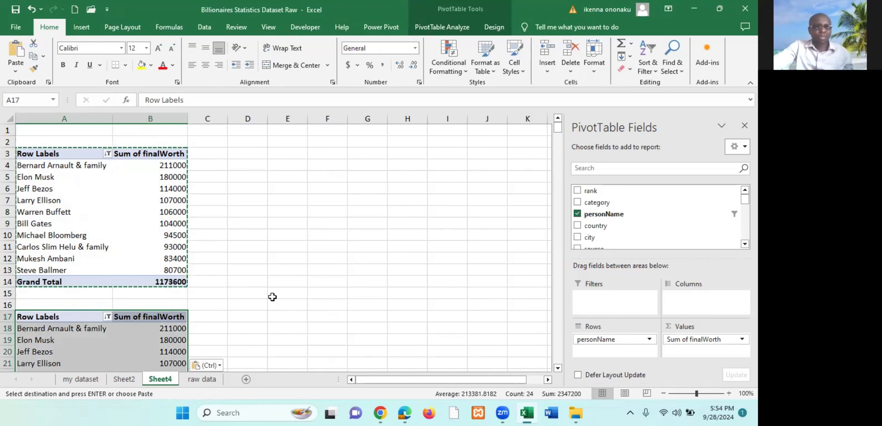
- Remove the personName row field and the Sum of finalWorth value field from the copied PivotTable at A17
{"action": "scroll", "coordinate": [272, 297], "scroll_direction": "down", "scroll_amount": 3}
{"action": "left_click", "coordinate": [138, 281]}
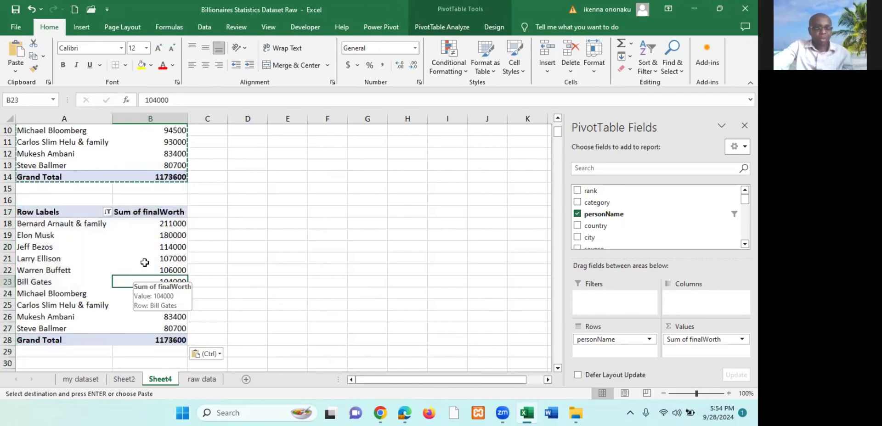
{"action": "left_click", "coordinate": [120, 259]}
{"action": "left_click", "coordinate": [98, 263]}
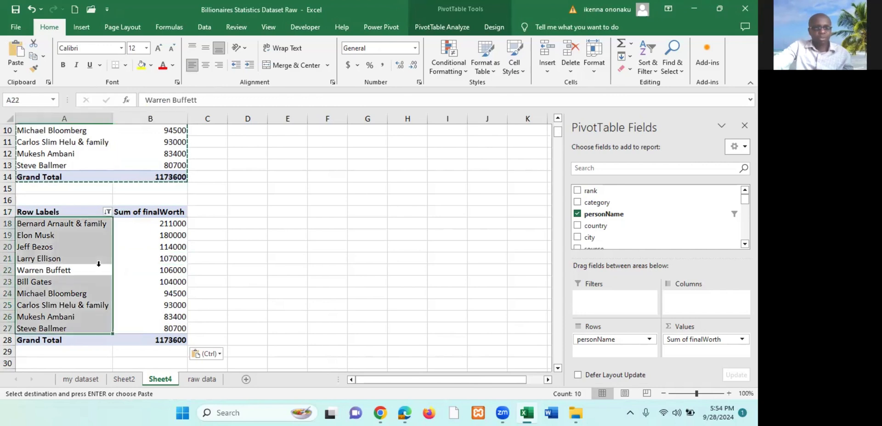
{"action": "left_click", "coordinate": [160, 260]}
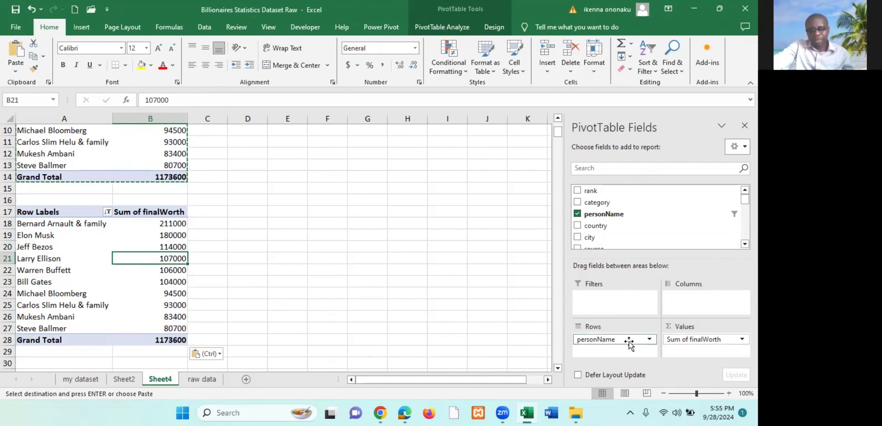
{"action": "left_click_drag", "start_coordinate": [629, 343], "coordinate": [430, 224]}
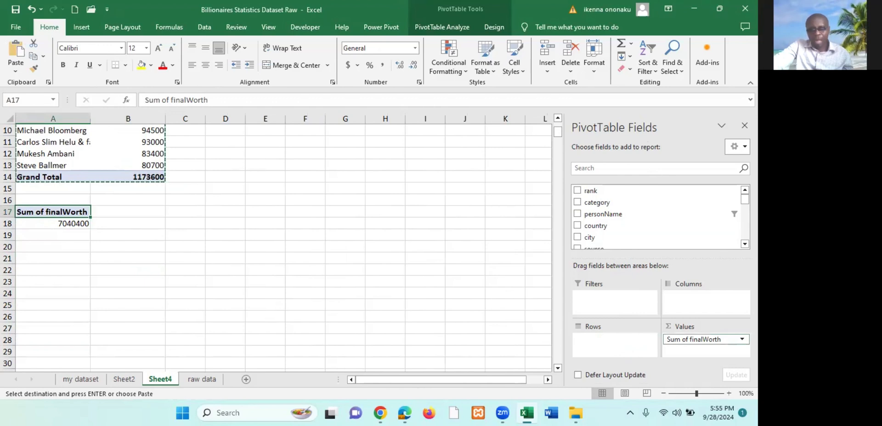
{"action": "left_click", "coordinate": [725, 339]}
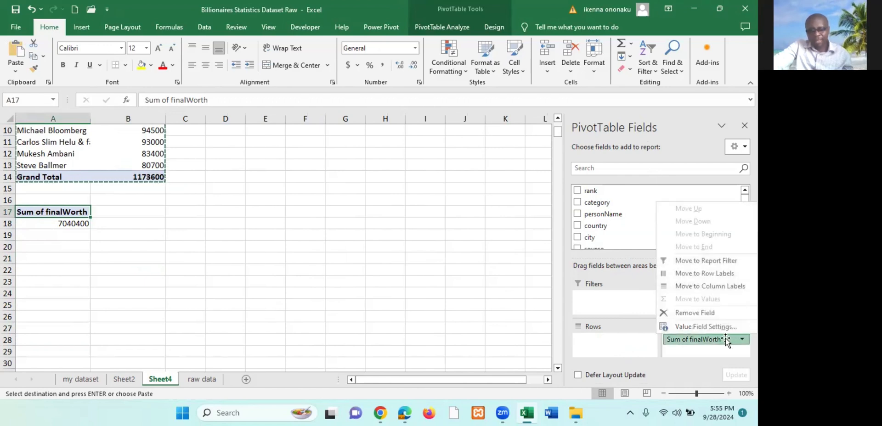
{"action": "left_click", "coordinate": [713, 313]}
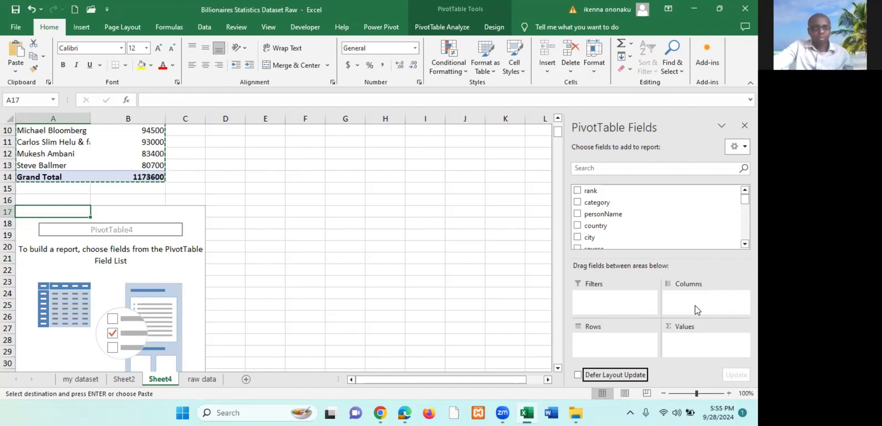
- Add the city field to the rows of the emptied PivotTable at A17 and look through the listed cities
{"action": "left_click", "coordinate": [184, 279]}
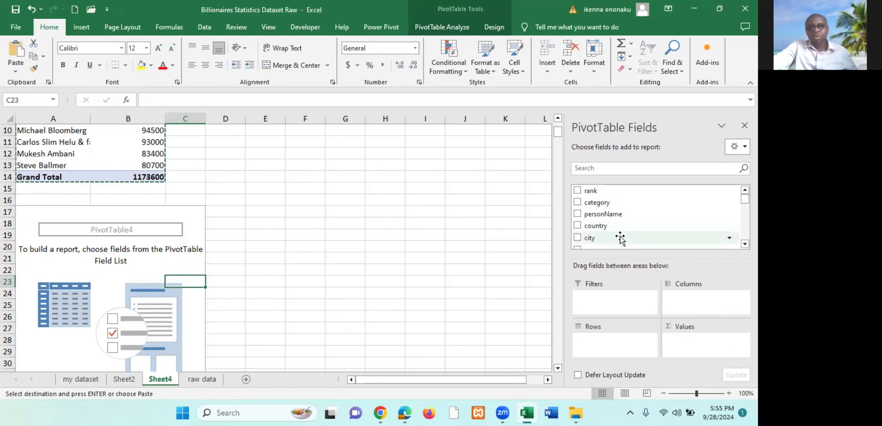
{"action": "left_click", "coordinate": [577, 238]}
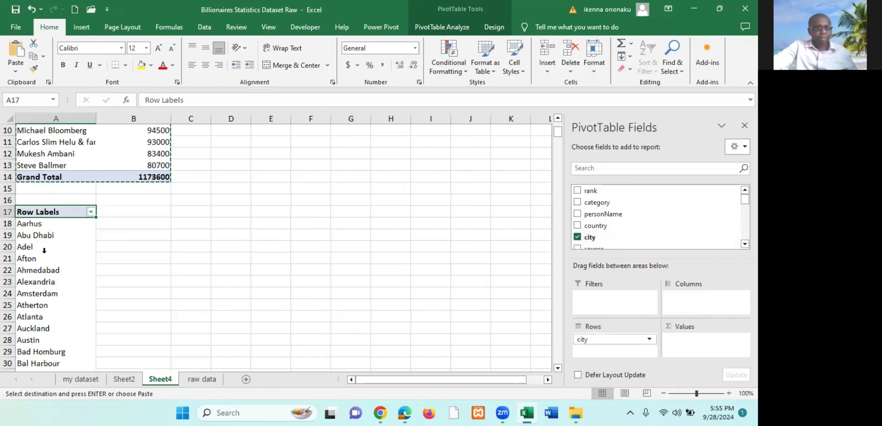
{"action": "scroll", "coordinate": [44, 250], "scroll_direction": "down", "scroll_amount": 2}
{"action": "scroll", "coordinate": [44, 250], "scroll_direction": "down", "scroll_amount": 8}
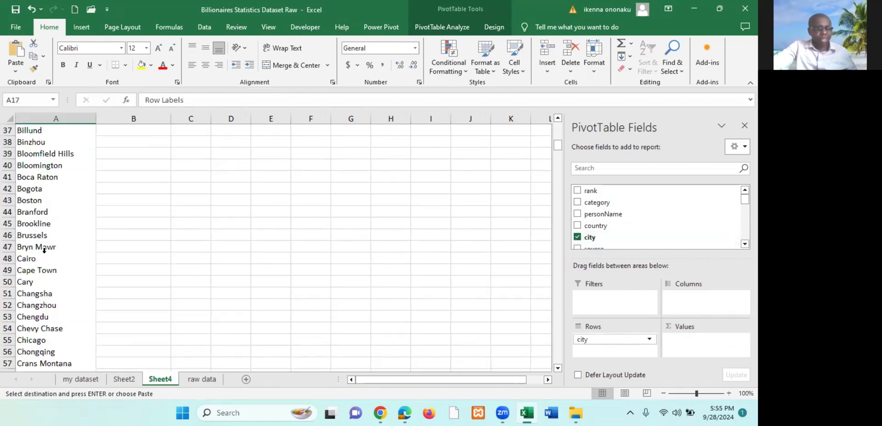
{"action": "scroll", "coordinate": [44, 251], "scroll_direction": "down", "scroll_amount": 12}
{"action": "scroll", "coordinate": [44, 250], "scroll_direction": "down", "scroll_amount": 9}
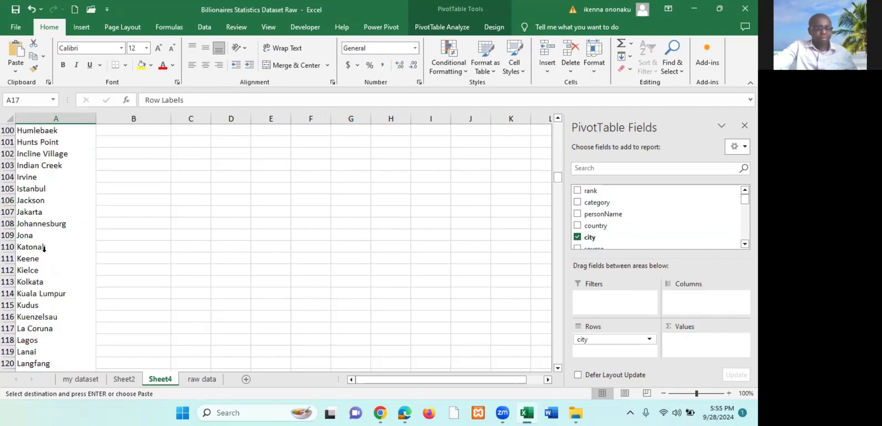
{"action": "scroll", "coordinate": [44, 248], "scroll_direction": "up", "scroll_amount": 20}
{"action": "scroll", "coordinate": [44, 249], "scroll_direction": "up", "scroll_amount": 9}
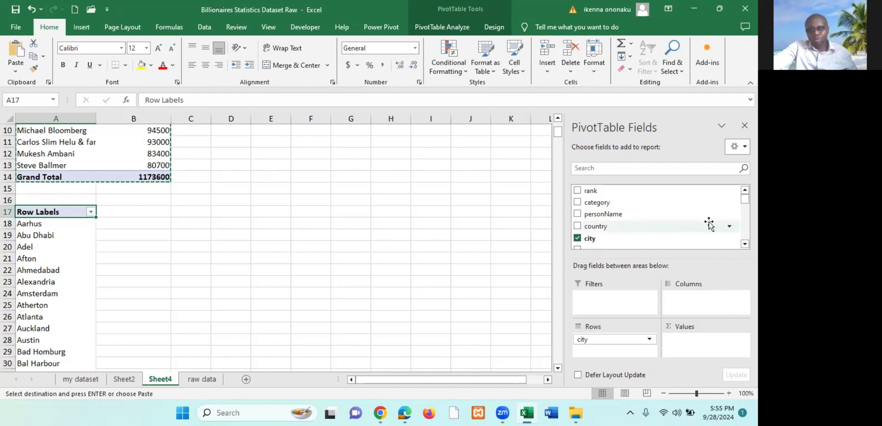
- Add finalWorth as a summed value to the city PivotTable at A17 and look through the totals per city
{"action": "scroll", "coordinate": [656, 217], "scroll_direction": "down", "scroll_amount": 1}
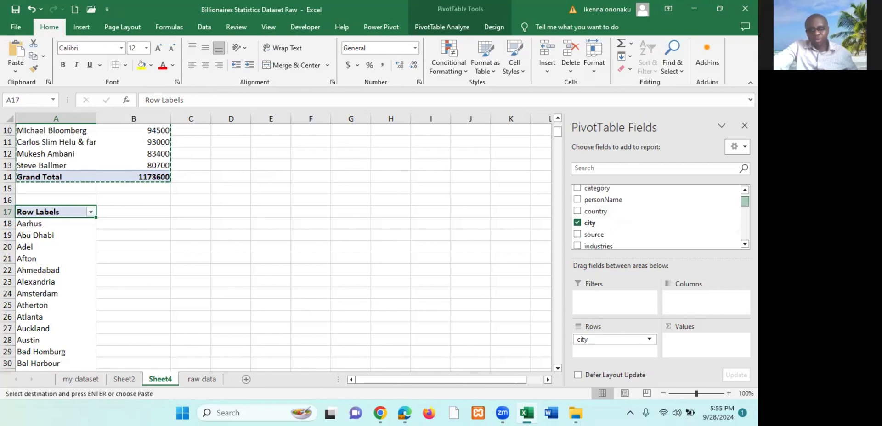
{"action": "scroll", "coordinate": [656, 217], "scroll_direction": "down", "scroll_amount": 1}
{"action": "scroll", "coordinate": [657, 217], "scroll_direction": "down", "scroll_amount": 1}
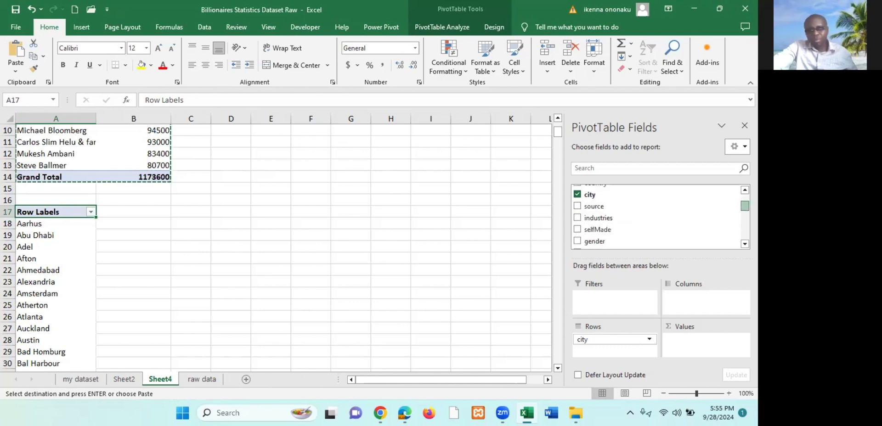
{"action": "scroll", "coordinate": [656, 217], "scroll_direction": "down", "scroll_amount": 1}
{"action": "scroll", "coordinate": [657, 217], "scroll_direction": "down", "scroll_amount": 1}
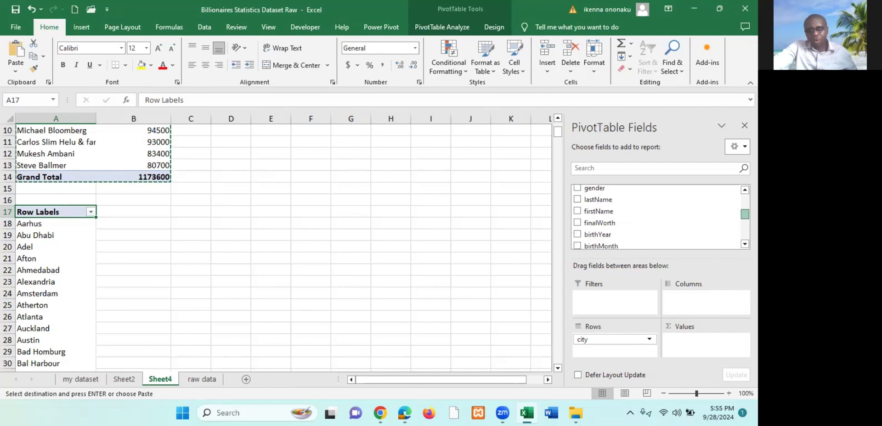
{"action": "scroll", "coordinate": [656, 217], "scroll_direction": "down", "scroll_amount": 1}
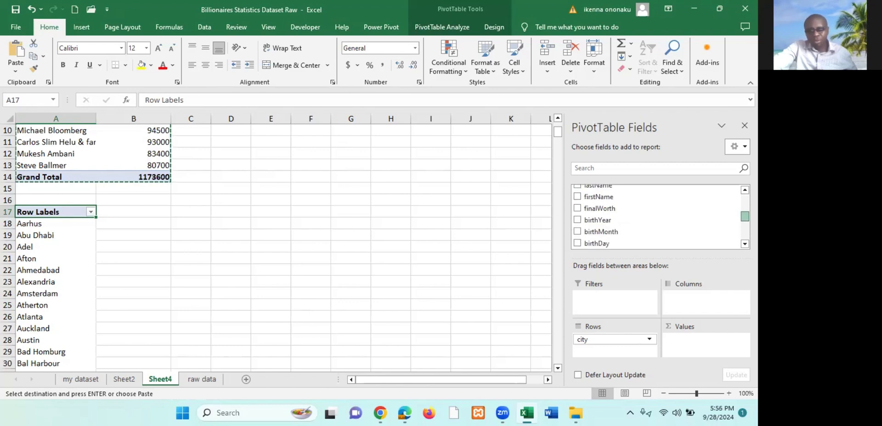
{"action": "scroll", "coordinate": [657, 217], "scroll_direction": "down", "scroll_amount": 1}
{"action": "scroll", "coordinate": [656, 217], "scroll_direction": "down", "scroll_amount": 1}
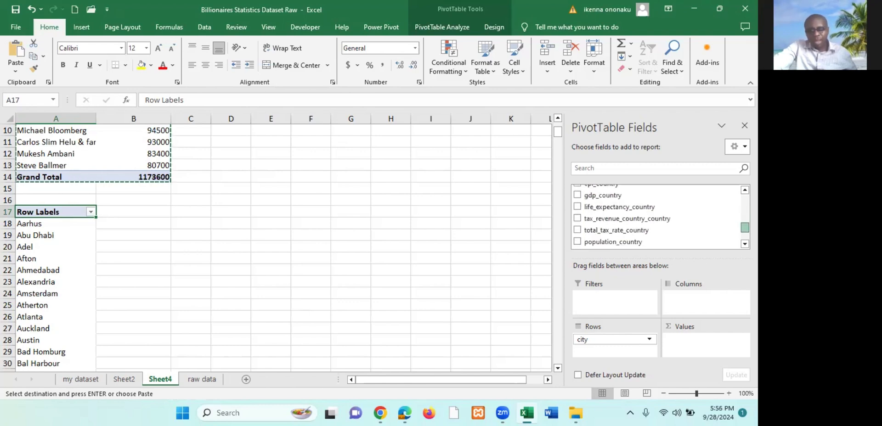
{"action": "scroll", "coordinate": [657, 217], "scroll_direction": "up", "scroll_amount": 1}
{"action": "scroll", "coordinate": [657, 216], "scroll_direction": "up", "scroll_amount": 1}
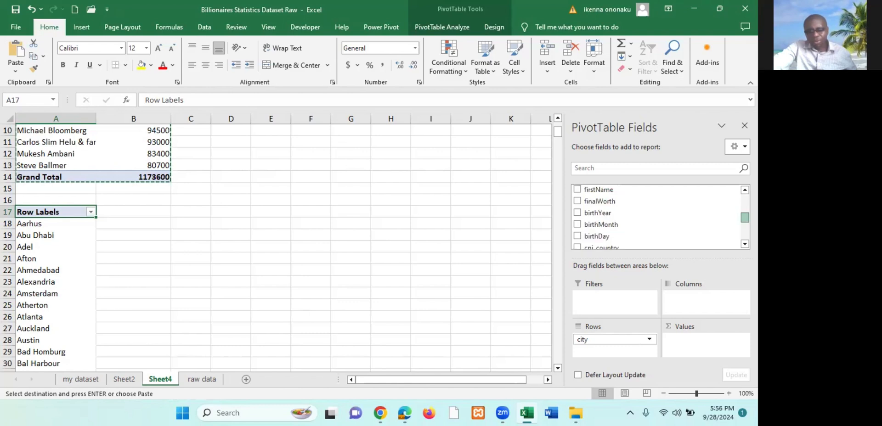
{"action": "scroll", "coordinate": [601, 207], "scroll_direction": "up", "scroll_amount": 1}
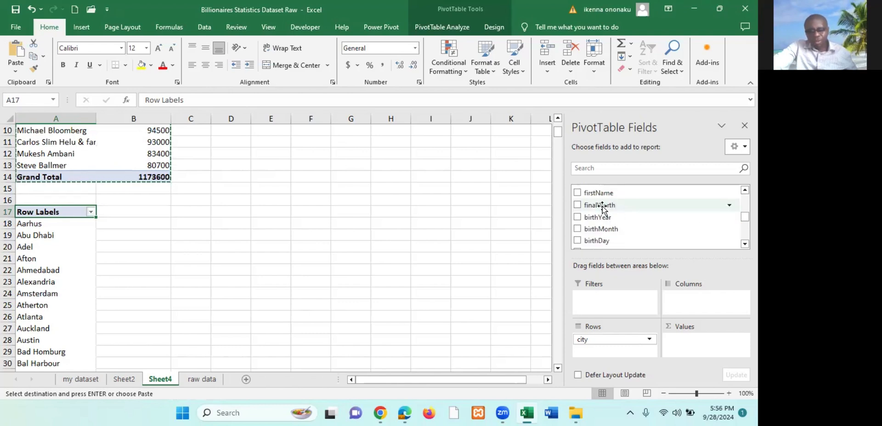
{"action": "left_click_drag", "start_coordinate": [597, 208], "coordinate": [664, 332]}
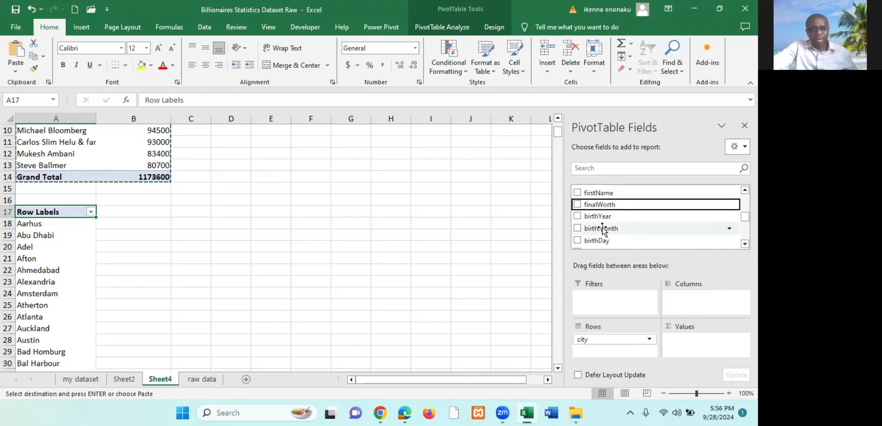
{"action": "left_click", "coordinate": [577, 205]}
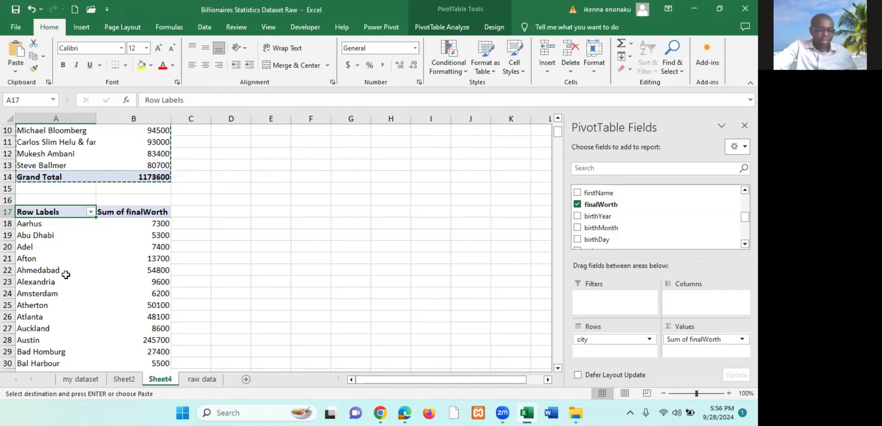
{"action": "scroll", "coordinate": [66, 275], "scroll_direction": "down", "scroll_amount": 6}
{"action": "scroll", "coordinate": [67, 275], "scroll_direction": "up", "scroll_amount": 3}
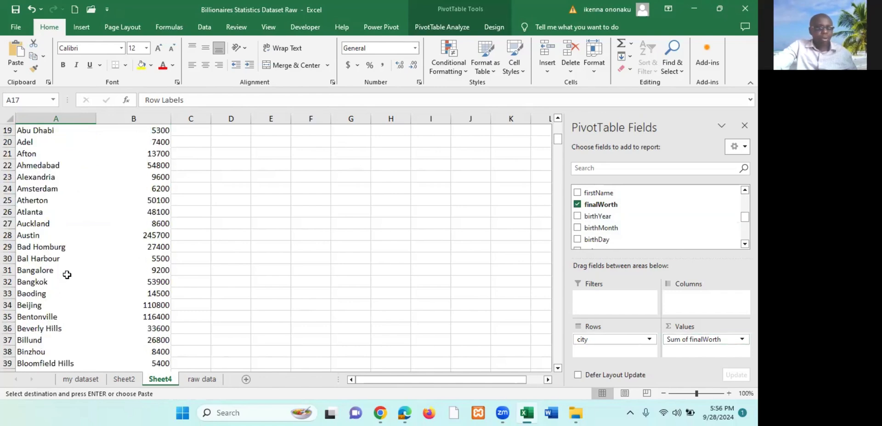
{"action": "scroll", "coordinate": [67, 275], "scroll_direction": "up", "scroll_amount": 3}
{"action": "scroll", "coordinate": [67, 274], "scroll_direction": "down", "scroll_amount": 1}
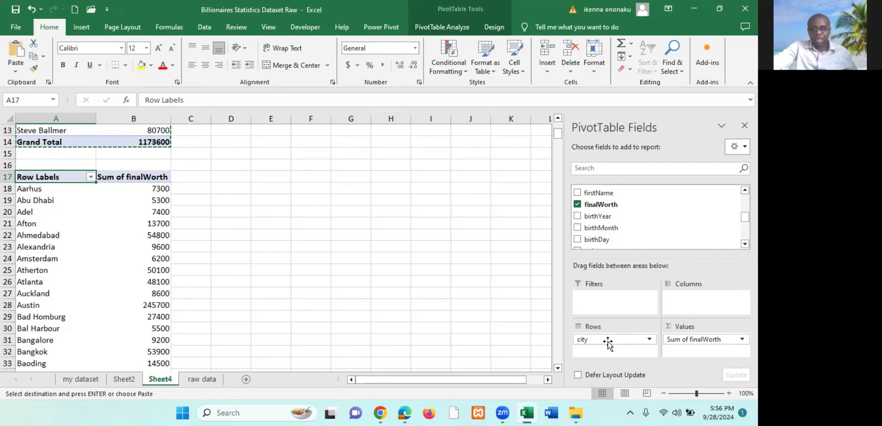
- Replace the city row field with the category field in the PivotTable at A17
{"action": "left_click", "coordinate": [649, 340]}
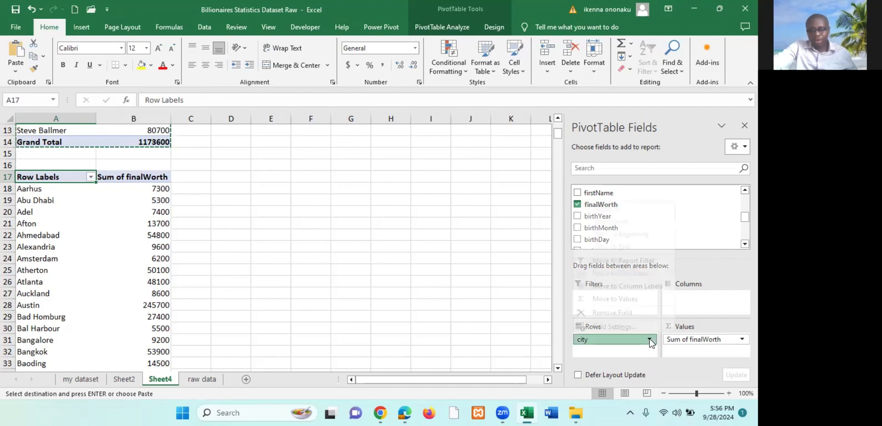
{"action": "left_click", "coordinate": [622, 314]}
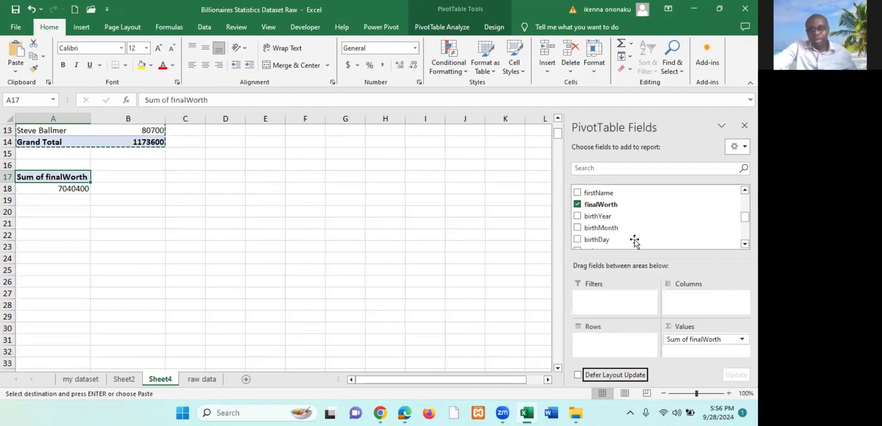
{"action": "scroll", "coordinate": [631, 232], "scroll_direction": "up", "scroll_amount": 3}
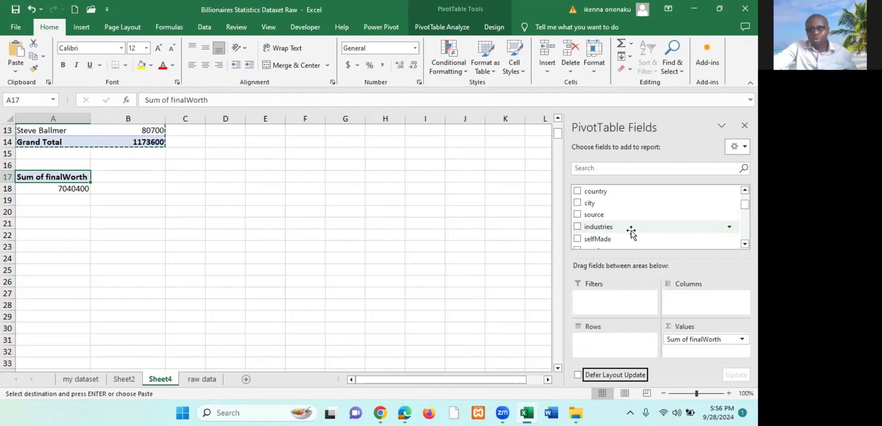
{"action": "scroll", "coordinate": [631, 233], "scroll_direction": "up", "scroll_amount": 1}
{"action": "scroll", "coordinate": [631, 233], "scroll_direction": "up", "scroll_amount": 1}
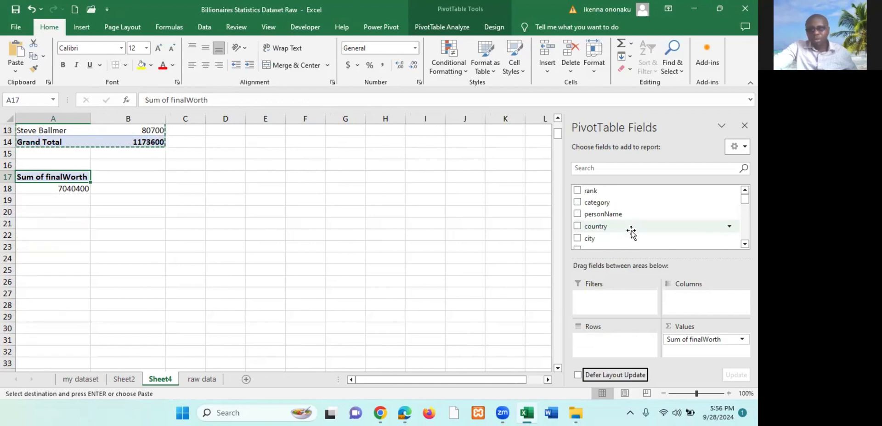
{"action": "scroll", "coordinate": [630, 232], "scroll_direction": "down", "scroll_amount": 1}
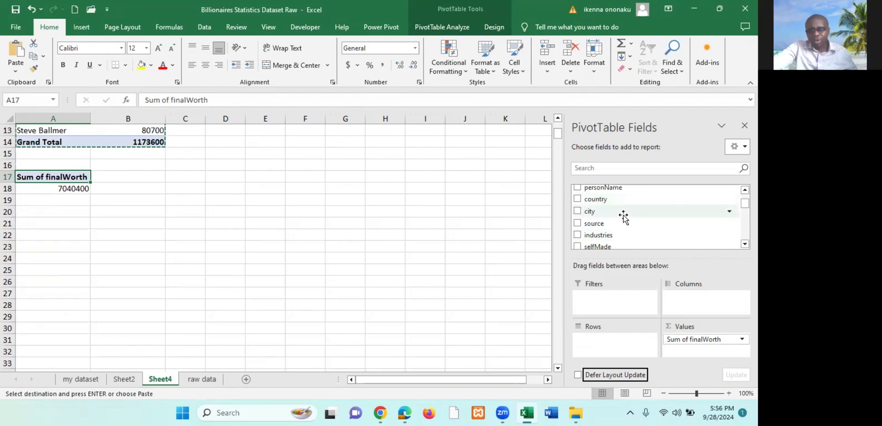
{"action": "scroll", "coordinate": [624, 217], "scroll_direction": "up", "scroll_amount": 1}
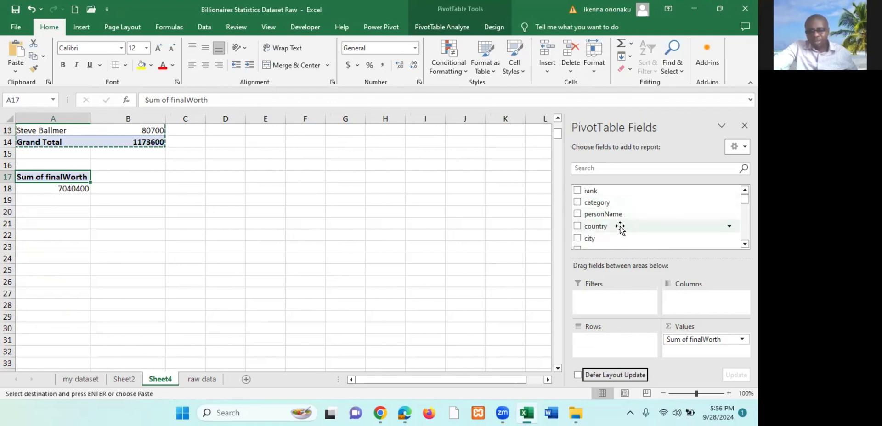
{"action": "left_click", "coordinate": [577, 203]}
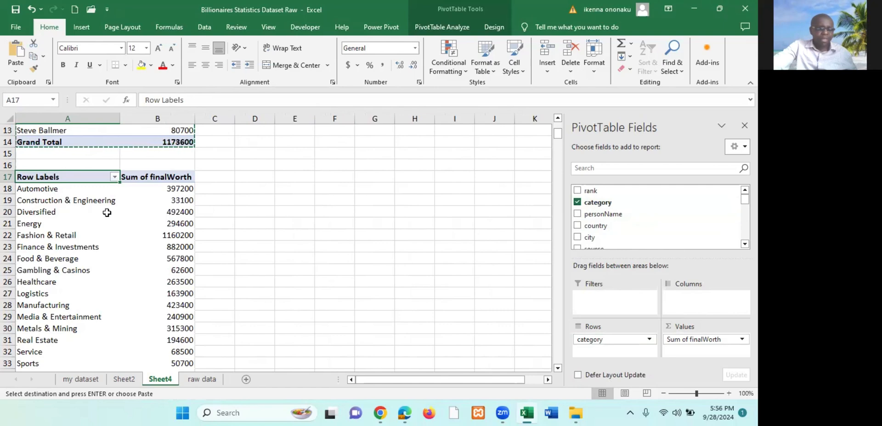
- Examine the categories and their finalWorth sums in the PivotTable at A17, starting with Automotive, Construction & Engineering and Diversified
{"action": "scroll", "coordinate": [107, 213], "scroll_direction": "down", "scroll_amount": 2}
{"action": "scroll", "coordinate": [107, 213], "scroll_direction": "up", "scroll_amount": 2}
{"action": "scroll", "coordinate": [107, 212], "scroll_direction": "down", "scroll_amount": 1}
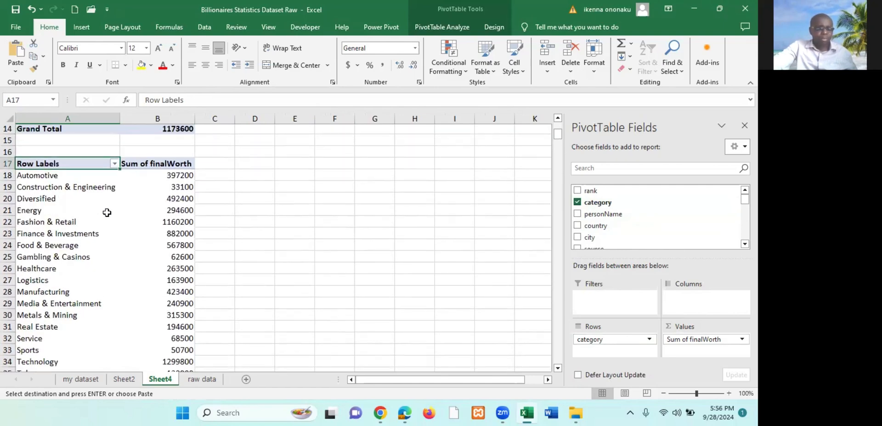
{"action": "scroll", "coordinate": [107, 212], "scroll_direction": "down", "scroll_amount": 1}
{"action": "left_click", "coordinate": [41, 156]}
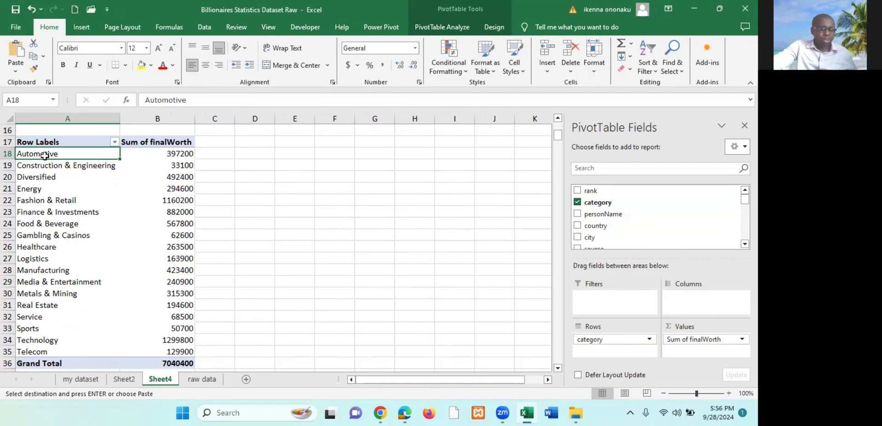
{"action": "left_click", "coordinate": [181, 154]}
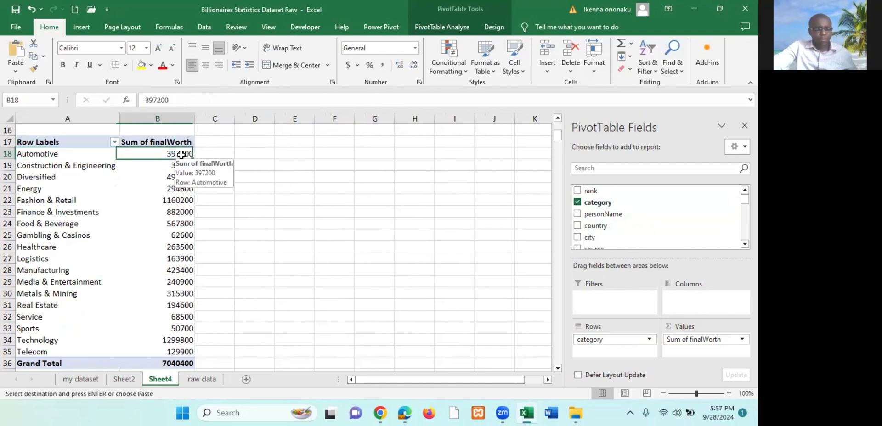
{"action": "left_click", "coordinate": [50, 168]}
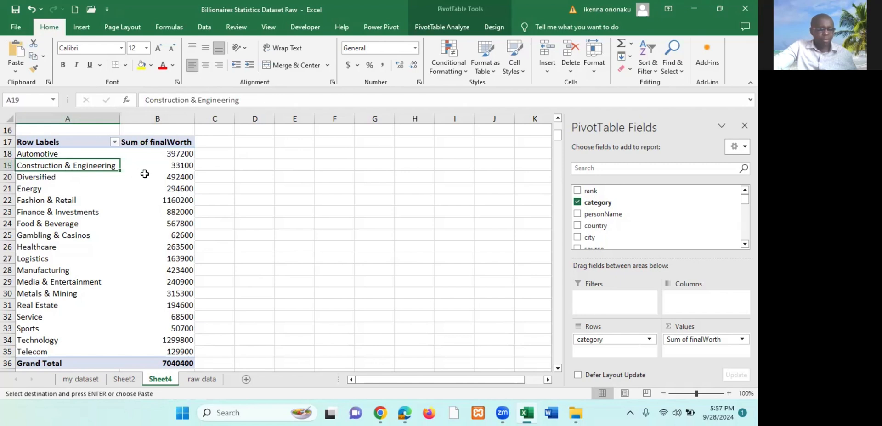
{"action": "left_click", "coordinate": [174, 165]}
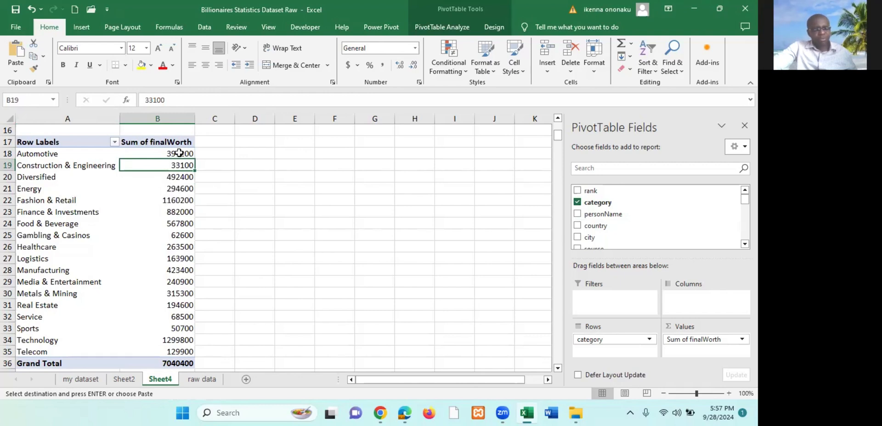
{"action": "left_click", "coordinate": [47, 180]}
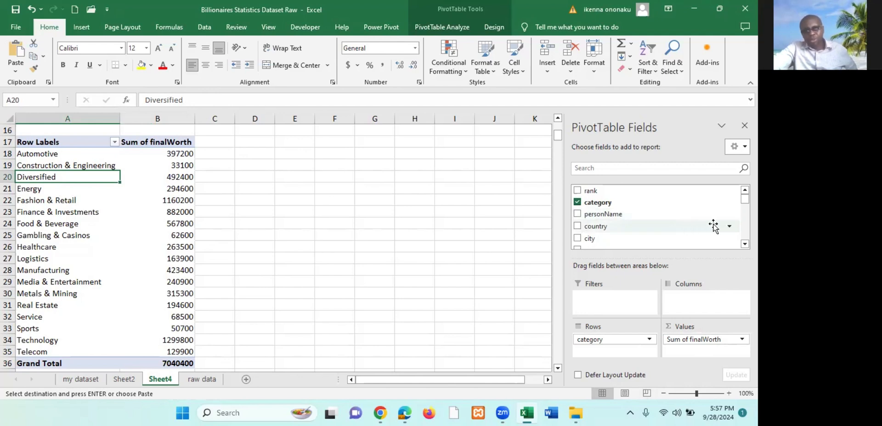
- Remove the Sum of finalWorth value field from the category PivotTable and add finalWorth back to its values
{"action": "left_click_drag", "start_coordinate": [744, 199], "coordinate": [744, 209]}
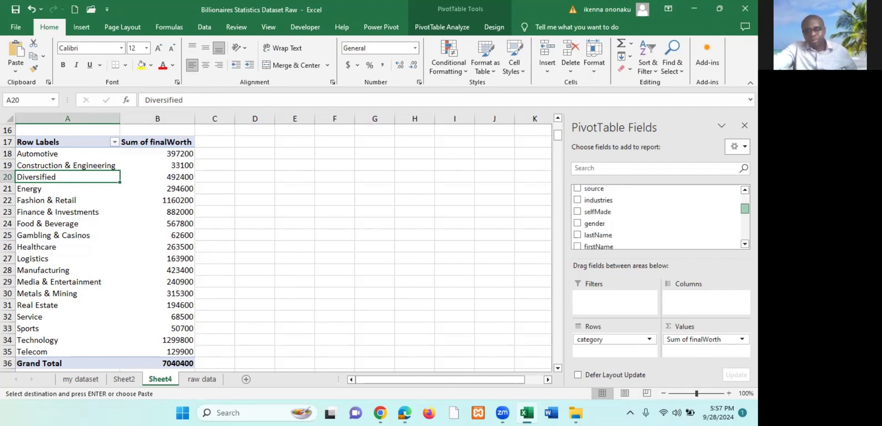
{"action": "left_click_drag", "start_coordinate": [744, 209], "coordinate": [745, 216]}
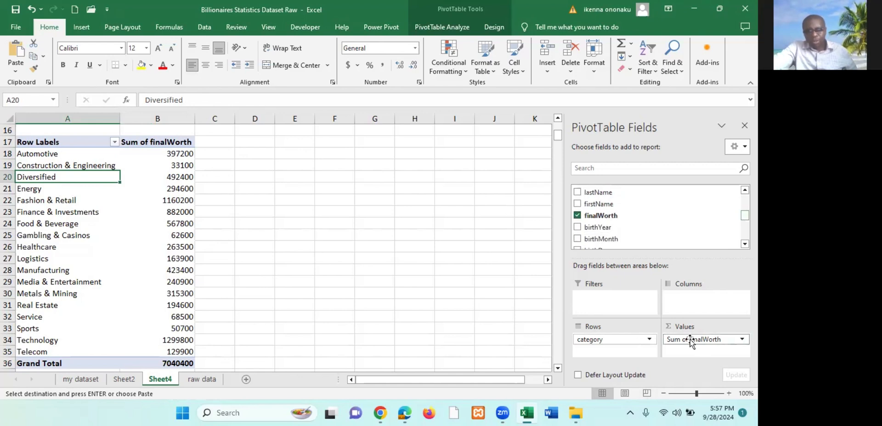
{"action": "left_click", "coordinate": [706, 340]}
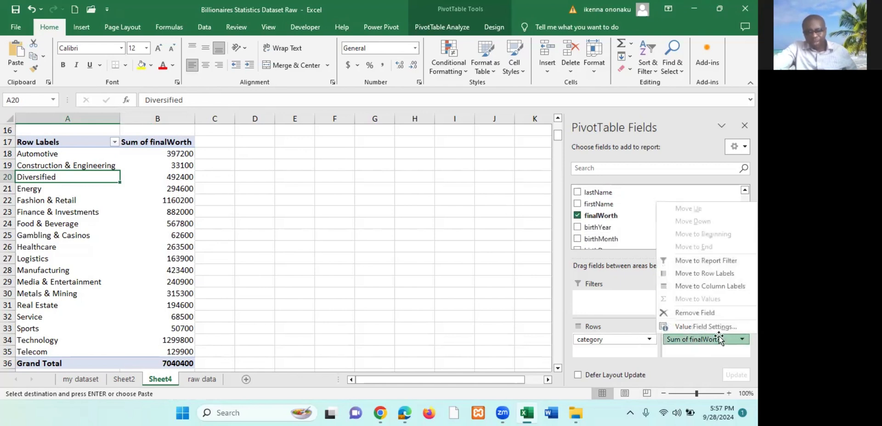
{"action": "left_click", "coordinate": [706, 314]}
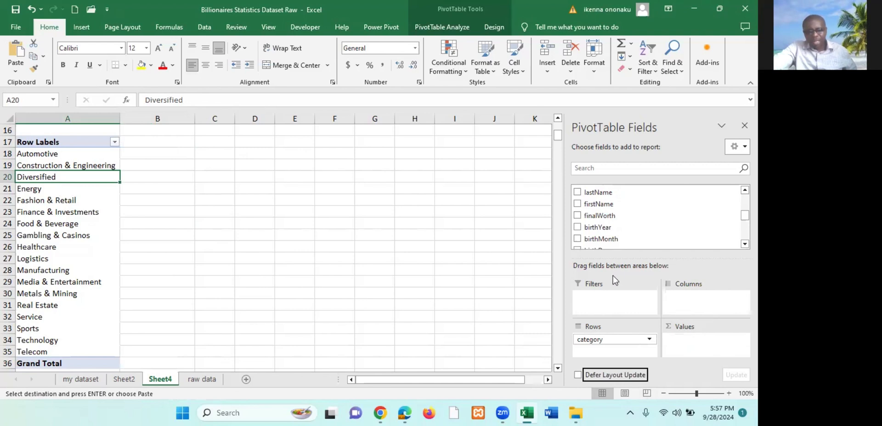
{"action": "left_click_drag", "start_coordinate": [605, 218], "coordinate": [689, 348]}
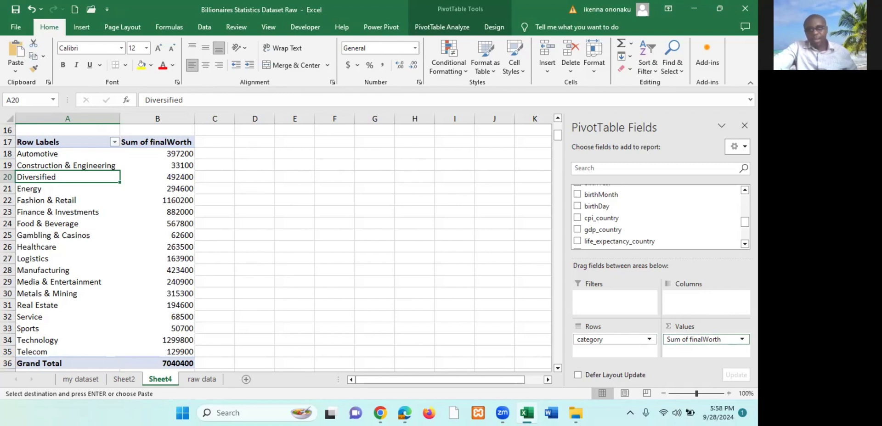
- Change the category PivotTable's finalWorth value field to summarize by Count
{"action": "left_click", "coordinate": [741, 339]}
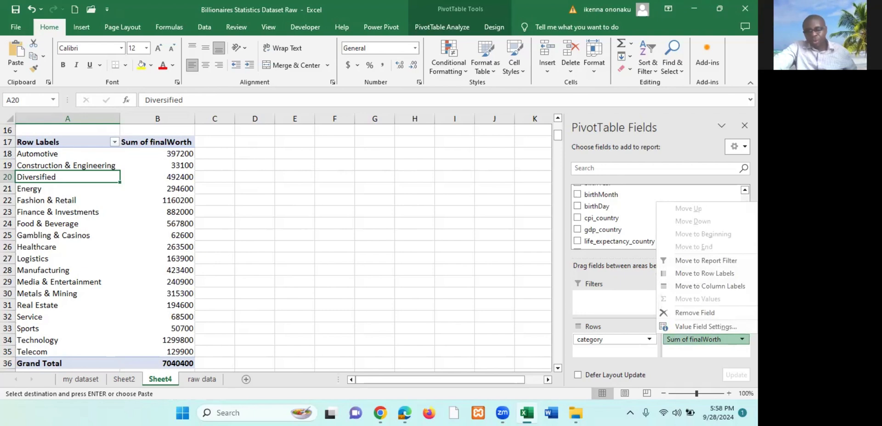
{"action": "left_click", "coordinate": [707, 327]}
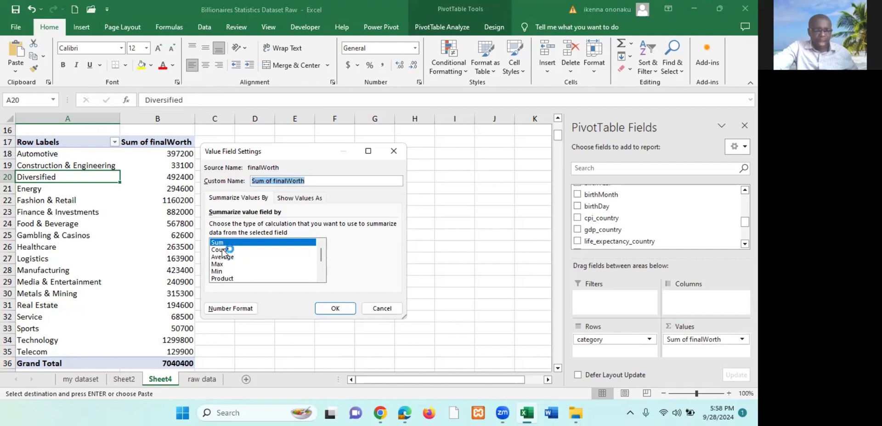
{"action": "left_click", "coordinate": [240, 251]}
{"action": "left_click", "coordinate": [232, 257]}
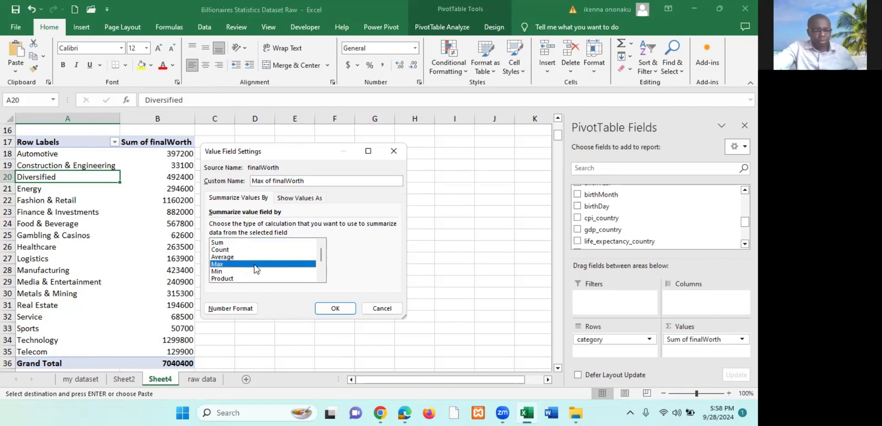
{"action": "left_click", "coordinate": [220, 271]}
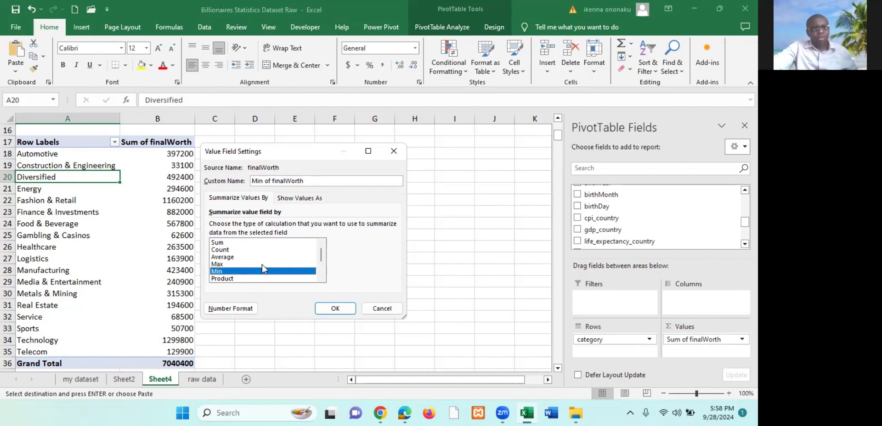
{"action": "left_click", "coordinate": [224, 250]}
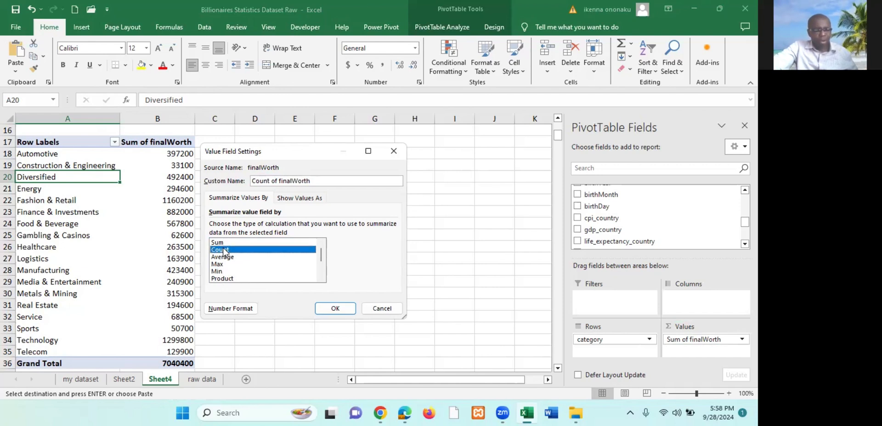
{"action": "left_click", "coordinate": [342, 308]}
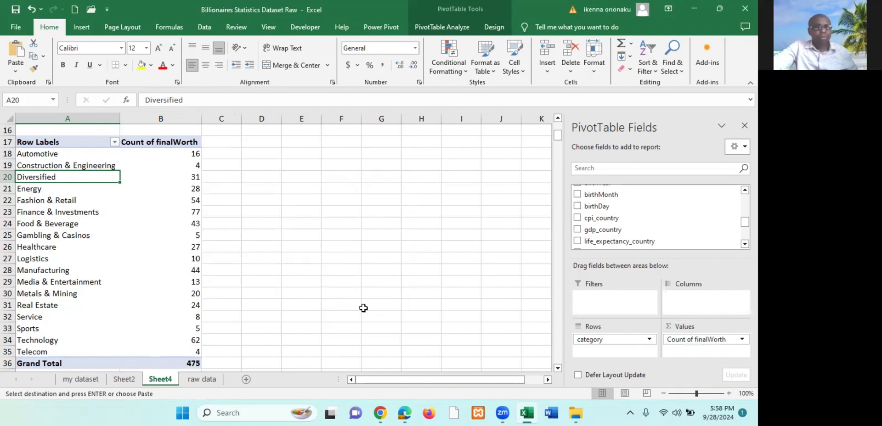
- Examine the counts for Automotive, Construction & Engineering and Diversified in the category PivotTable at A17
{"action": "left_click", "coordinate": [54, 155]}
{"action": "left_click", "coordinate": [195, 153]}
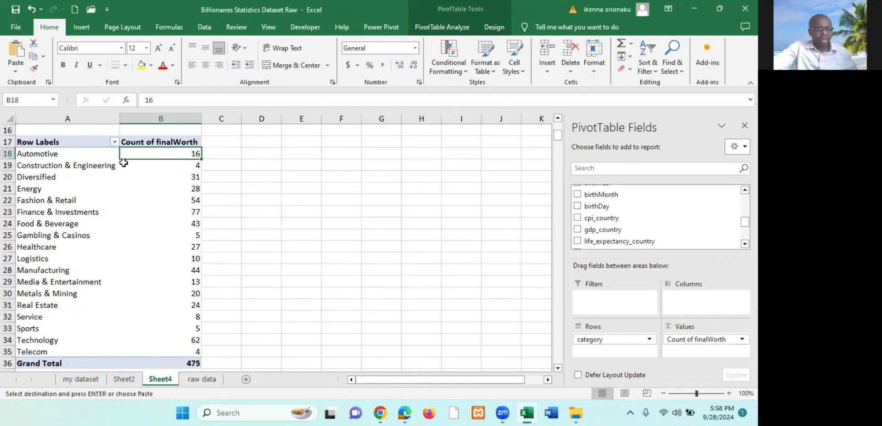
{"action": "left_click", "coordinate": [38, 166]}
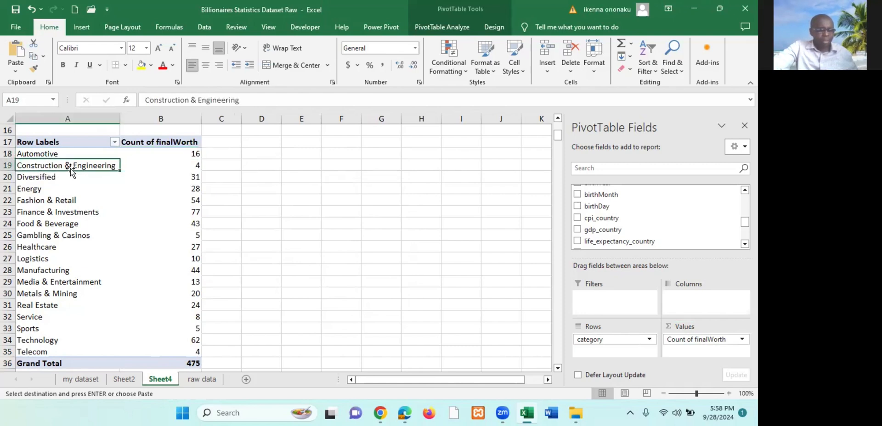
{"action": "left_click", "coordinate": [188, 167]}
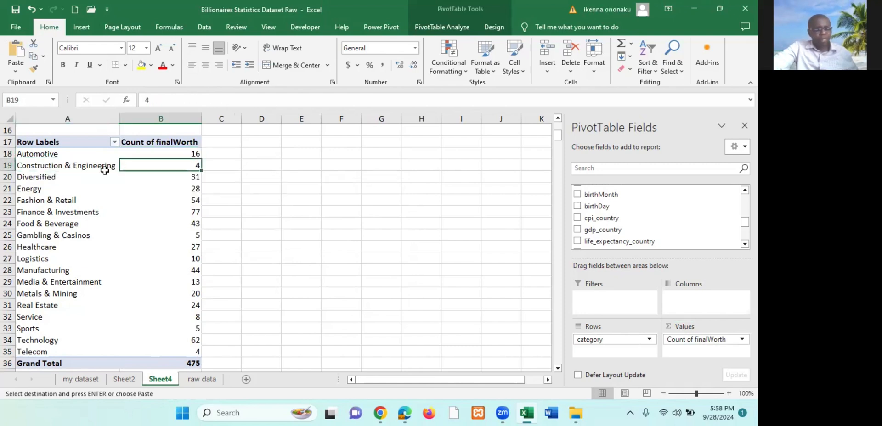
{"action": "left_click", "coordinate": [42, 178]}
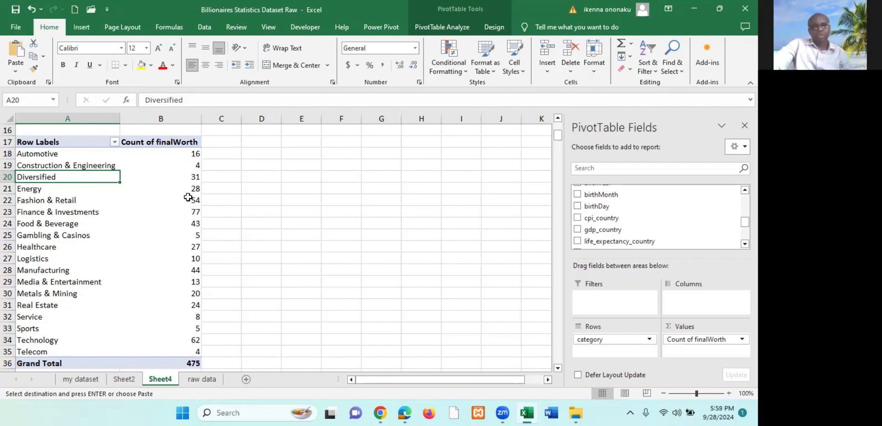
- Change the category PivotTable's finalWorth value field to summarize by Average
{"action": "left_click", "coordinate": [190, 156]}
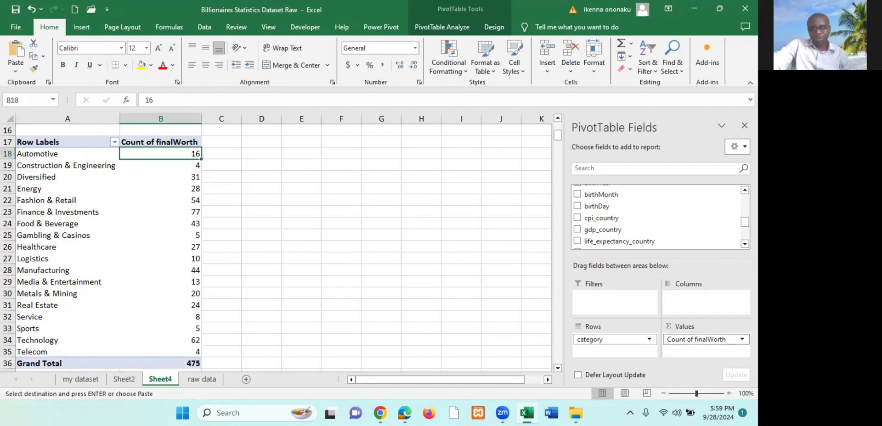
{"action": "left_click", "coordinate": [710, 339]}
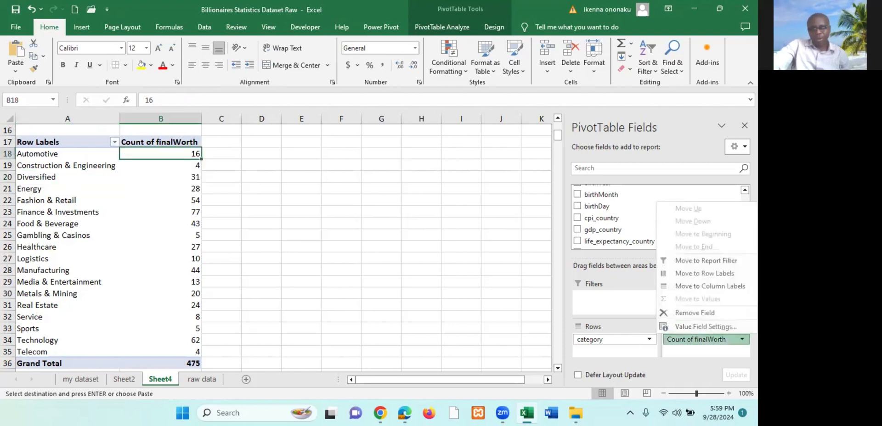
{"action": "left_click", "coordinate": [712, 326]}
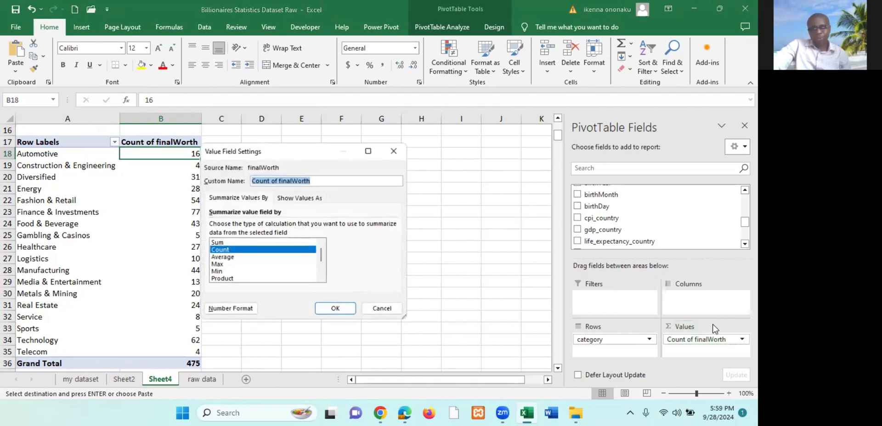
{"action": "left_click", "coordinate": [228, 257]}
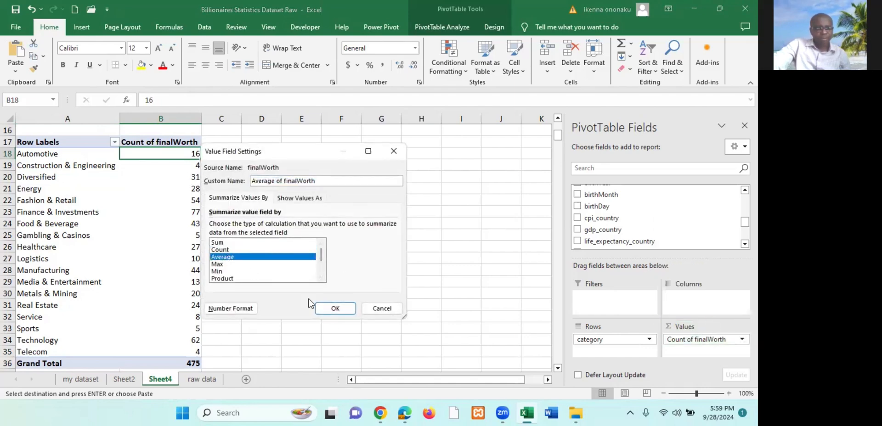
{"action": "left_click", "coordinate": [335, 308]}
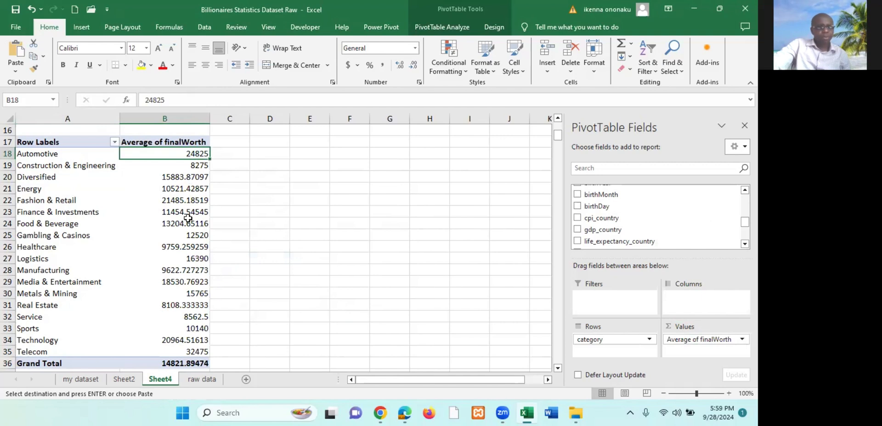
- Examine the average finalWorth per category in the PivotTable at A17 and review the top 10 people PivotTable above it
{"action": "left_click", "coordinate": [53, 157]}
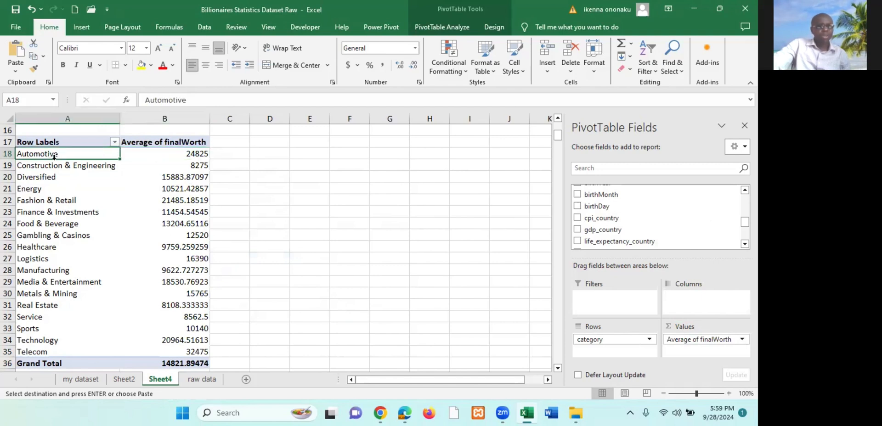
{"action": "left_click", "coordinate": [81, 236]}
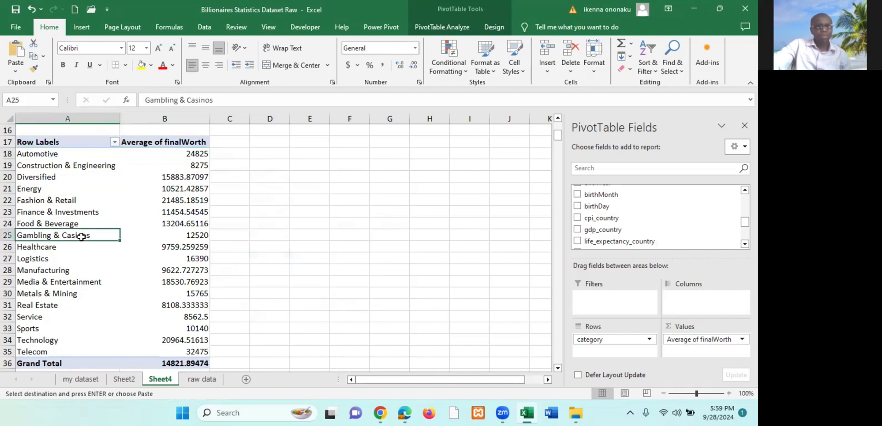
{"action": "left_click", "coordinate": [66, 143]}
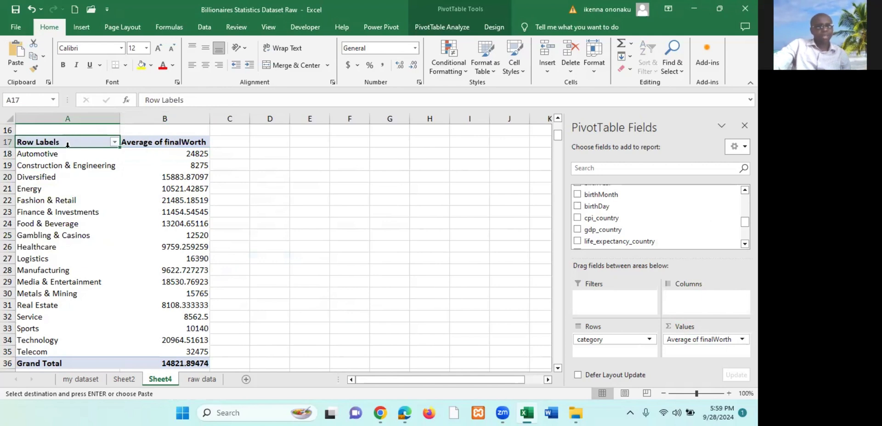
{"action": "left_click", "coordinate": [170, 142]}
{"action": "left_click", "coordinate": [75, 143]}
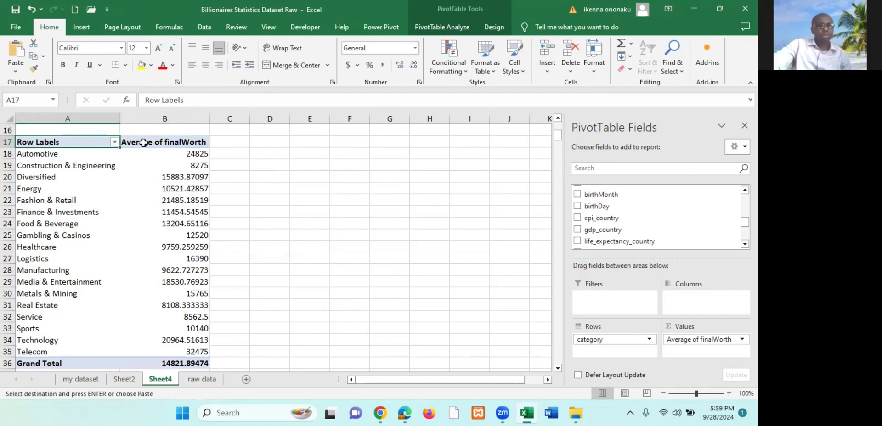
{"action": "scroll", "coordinate": [149, 224], "scroll_direction": "down", "scroll_amount": 1}
{"action": "scroll", "coordinate": [150, 225], "scroll_direction": "down", "scroll_amount": 2}
{"action": "scroll", "coordinate": [150, 222], "scroll_direction": "up", "scroll_amount": 2}
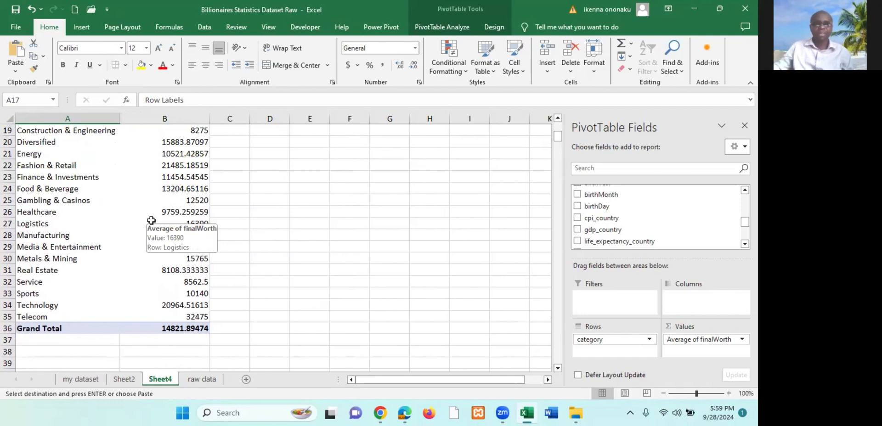
{"action": "scroll", "coordinate": [227, 235], "scroll_direction": "up", "scroll_amount": 6}
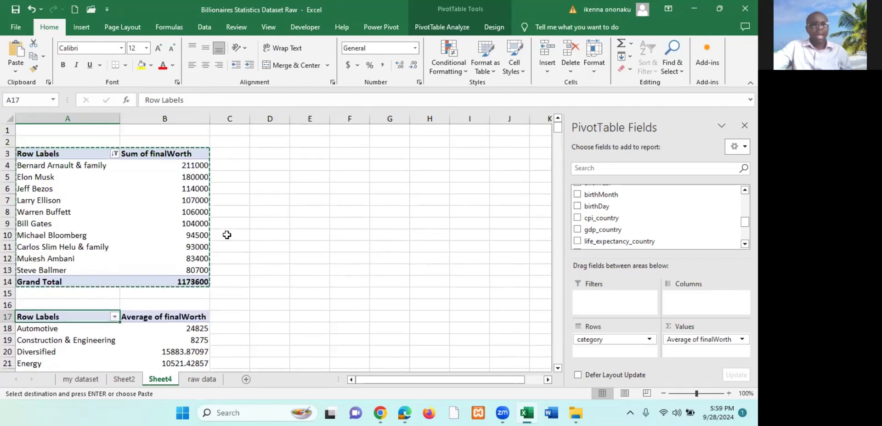
{"action": "scroll", "coordinate": [227, 235], "scroll_direction": "down", "scroll_amount": 3}
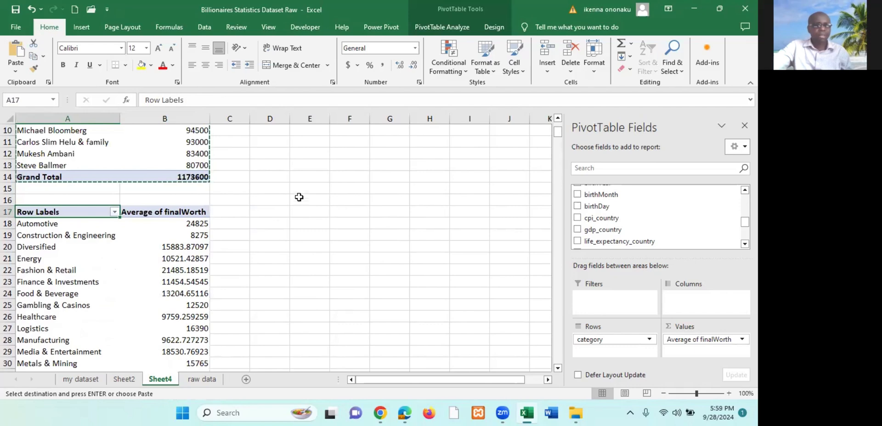
{"action": "scroll", "coordinate": [300, 202], "scroll_direction": "up", "scroll_amount": 3}
{"action": "scroll", "coordinate": [300, 201], "scroll_direction": "down", "scroll_amount": 1}
{"action": "scroll", "coordinate": [299, 202], "scroll_direction": "up", "scroll_amount": 1}
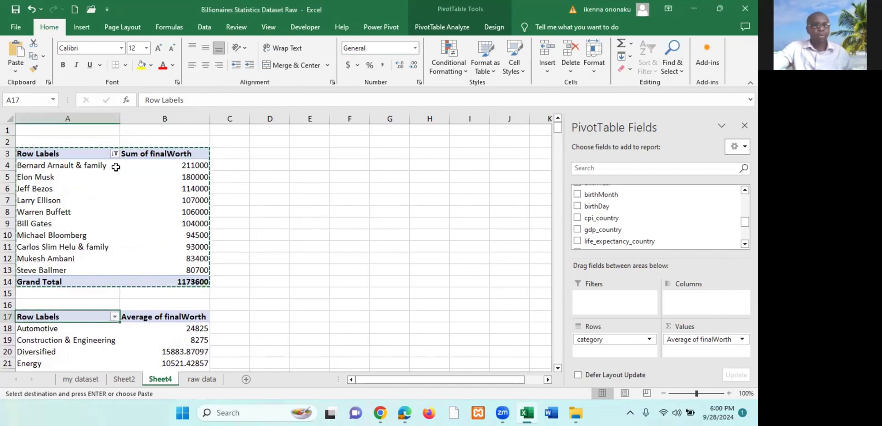
- Clear the pending copy selection and copy the whole top 10 people PivotTable in A3:B14
{"action": "left_click", "coordinate": [304, 223]}
{"action": "key", "text": "Escape"}
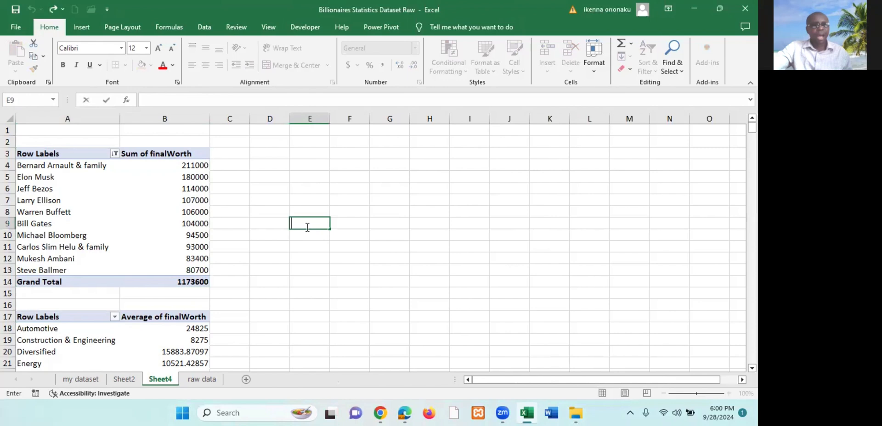
{"action": "left_click", "coordinate": [180, 222]}
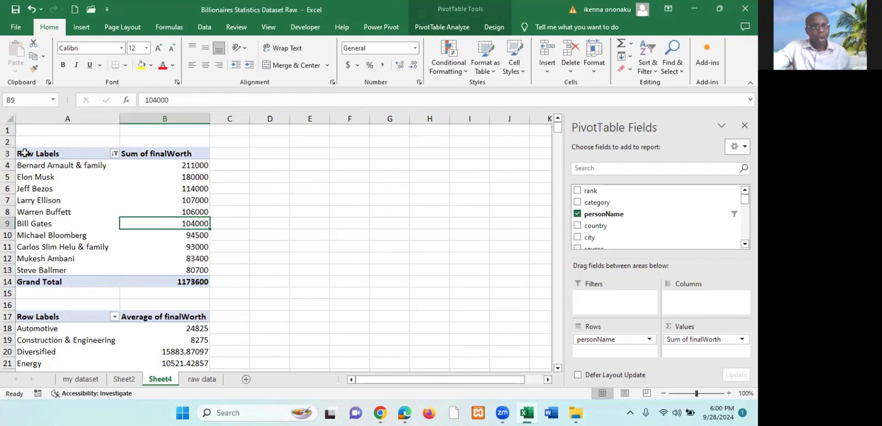
{"action": "left_click_drag", "start_coordinate": [23, 154], "coordinate": [60, 212]}
{"action": "left_click_drag", "start_coordinate": [104, 233], "coordinate": [161, 277]}
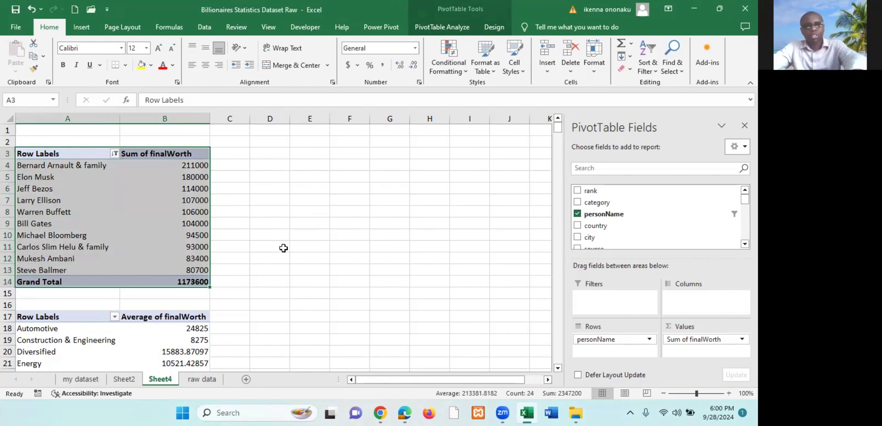
{"action": "key", "text": "ctrl+c"}
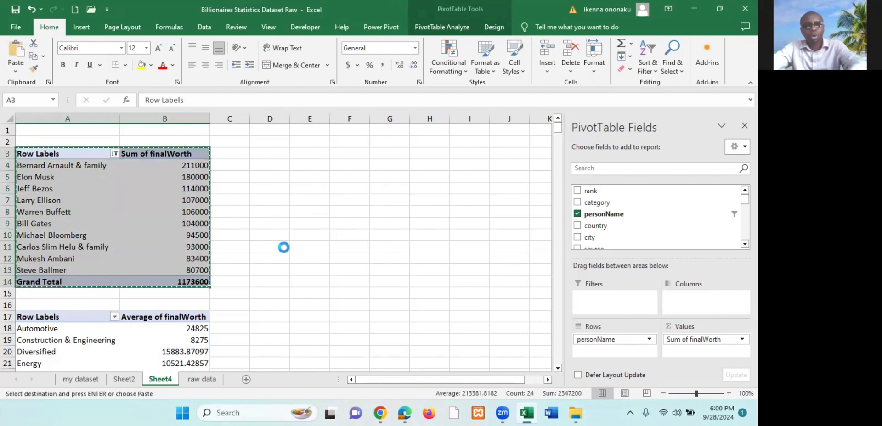
- Try pasting the copied top 10 PivotTable at D3 and undo the paste
{"action": "left_click", "coordinate": [279, 153]}
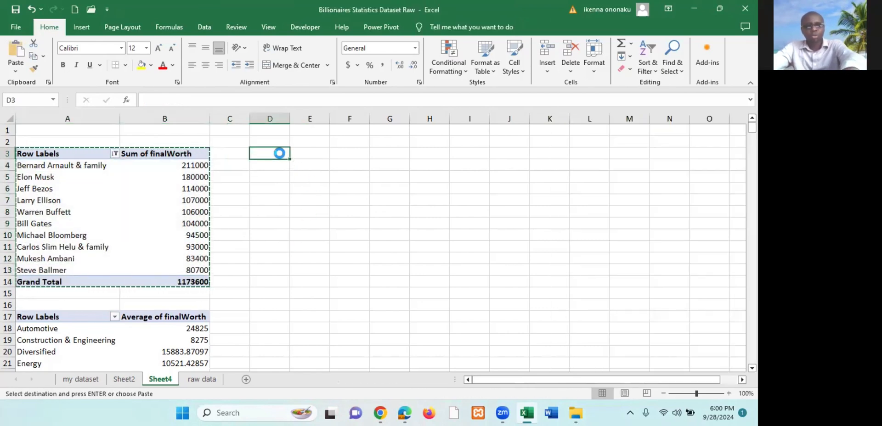
{"action": "key", "text": "ctrl+v"}
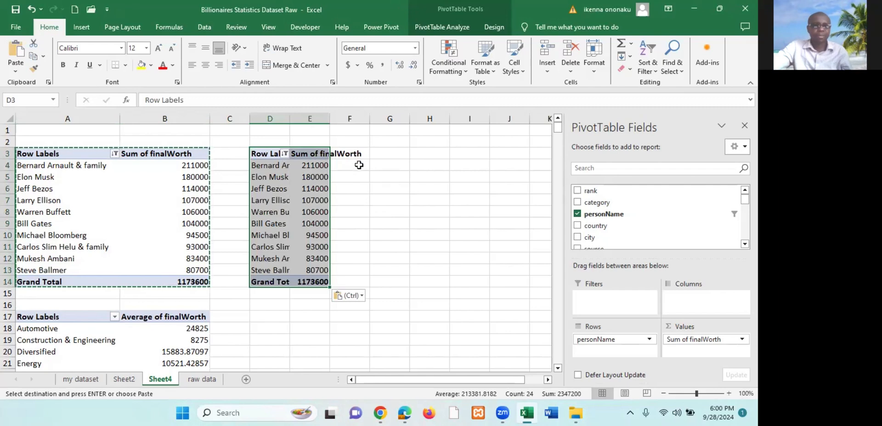
{"action": "left_click", "coordinate": [373, 174]}
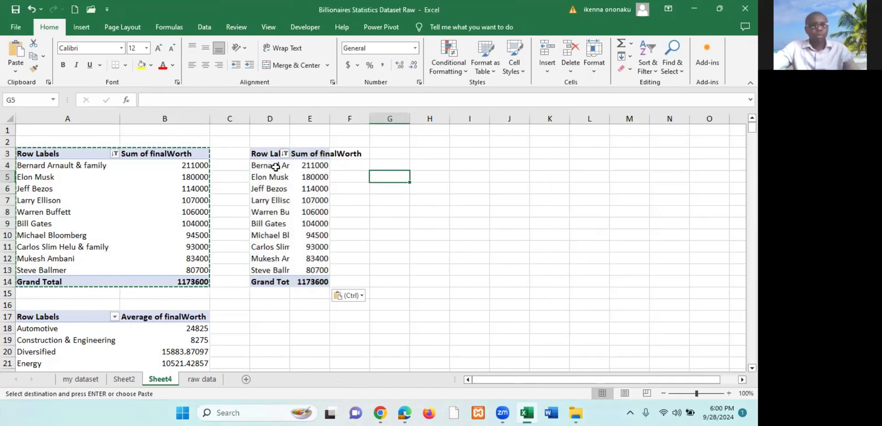
{"action": "key", "text": "ctrl+z"}
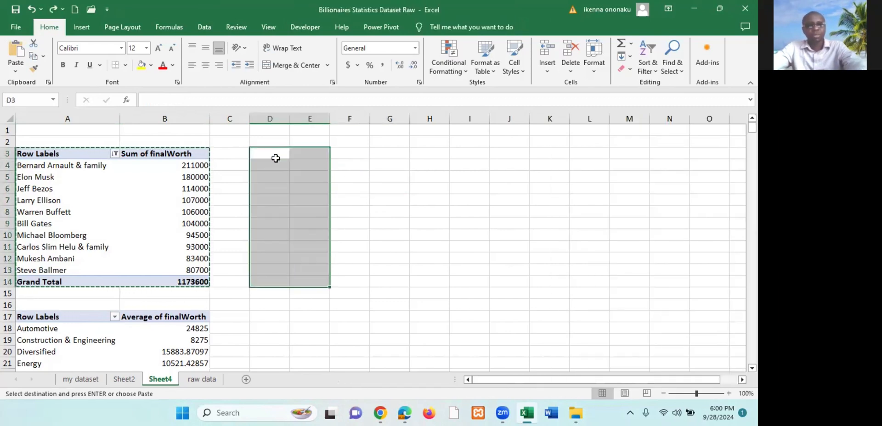
- Paste the copied top 10 PivotTable at A38, below the category PivotTable's Grand Total
{"action": "scroll", "coordinate": [305, 224], "scroll_direction": "down", "scroll_amount": 11}
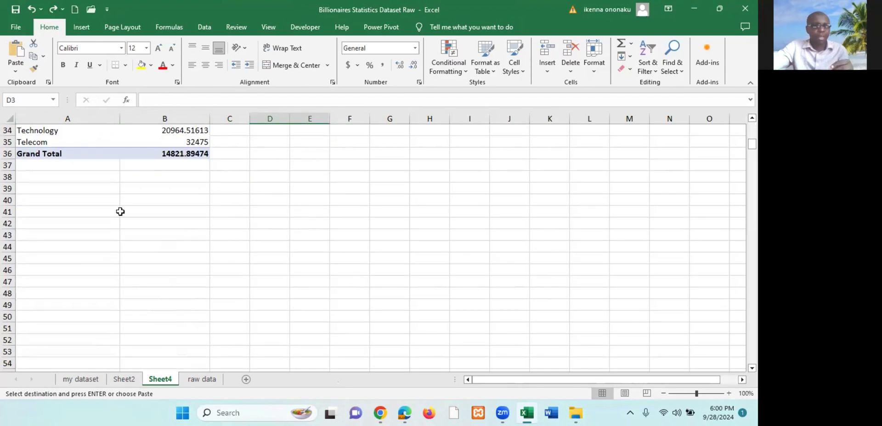
{"action": "left_click", "coordinate": [41, 179]}
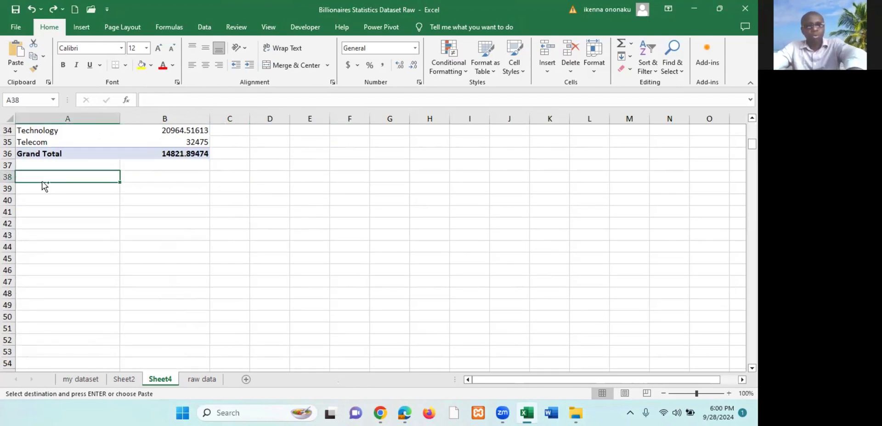
{"action": "key", "text": "ctrl+v"}
{"action": "left_click", "coordinate": [305, 225]}
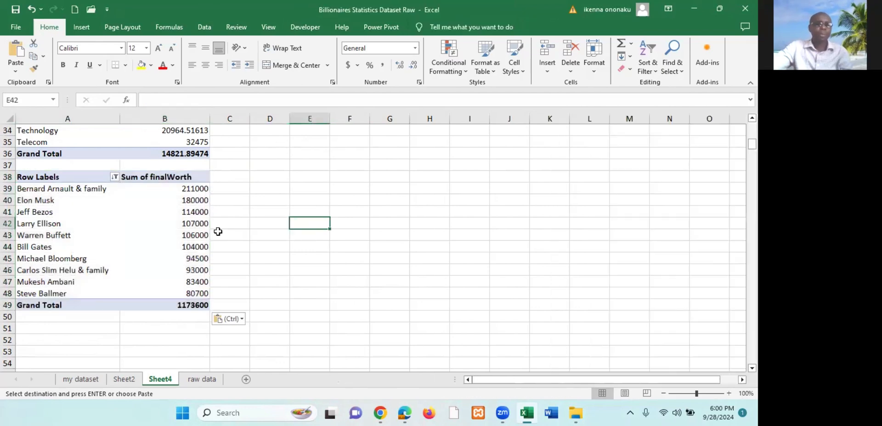
- Remove the personName row field and the Sum of finalWorth value field from the PivotTable at A38
{"action": "left_click", "coordinate": [70, 203]}
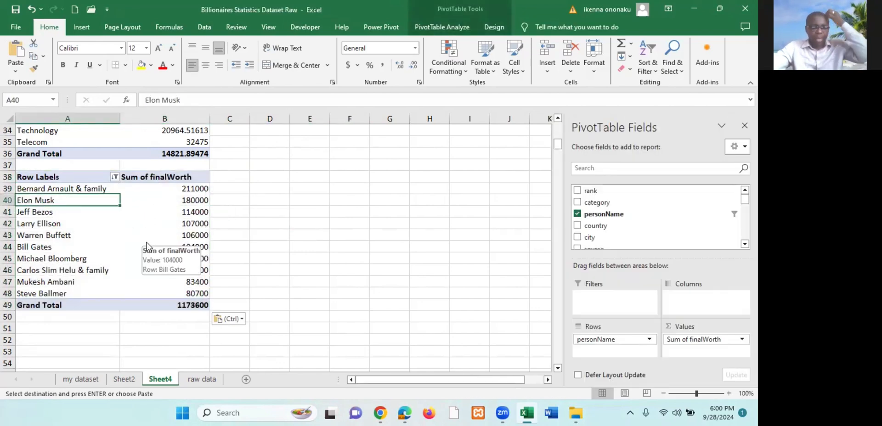
{"action": "left_click", "coordinate": [151, 223]}
{"action": "left_click", "coordinate": [81, 251]}
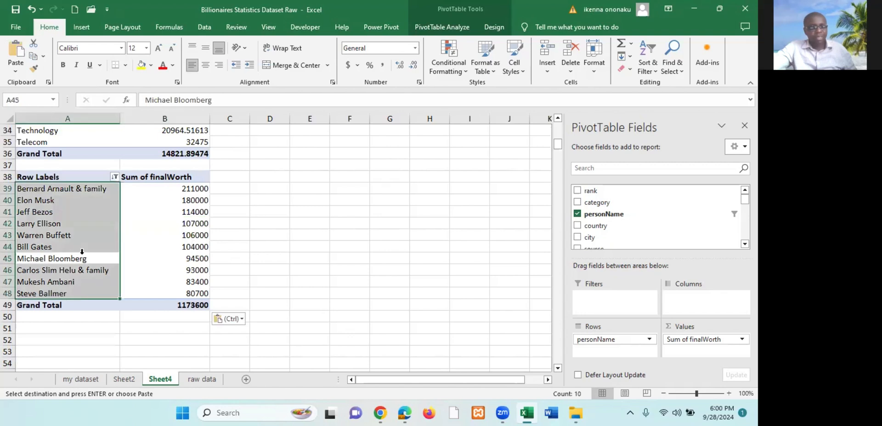
{"action": "left_click", "coordinate": [158, 258]}
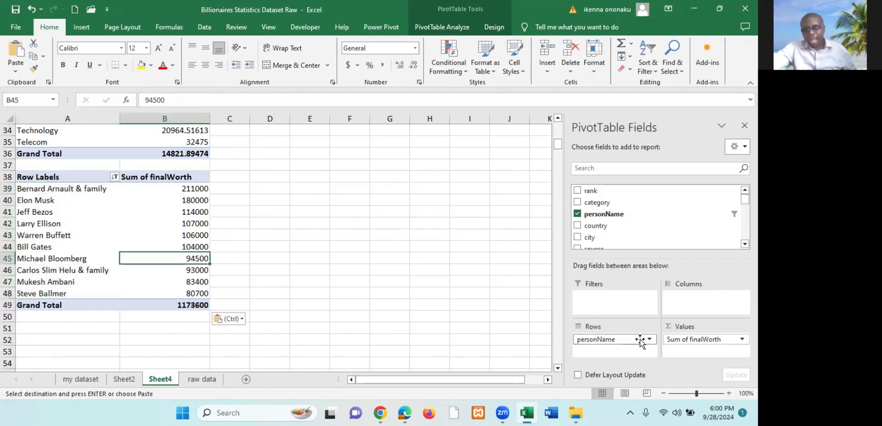
{"action": "left_click_drag", "start_coordinate": [640, 340], "coordinate": [537, 313]}
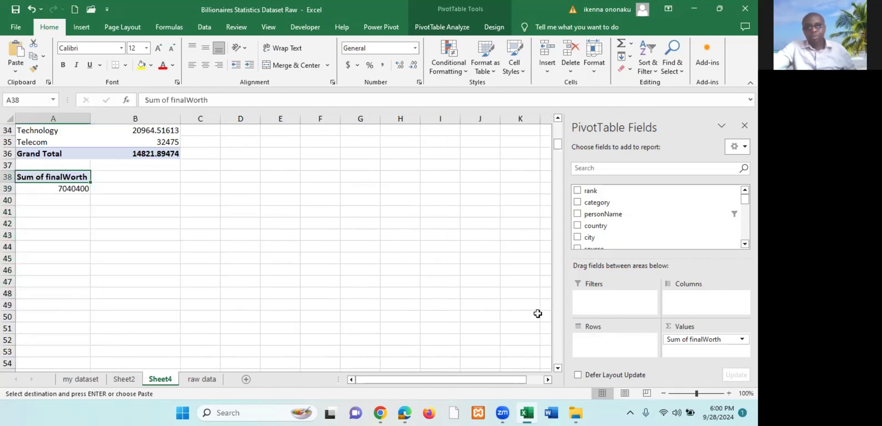
{"action": "left_click_drag", "start_coordinate": [698, 342], "coordinate": [213, 248]}
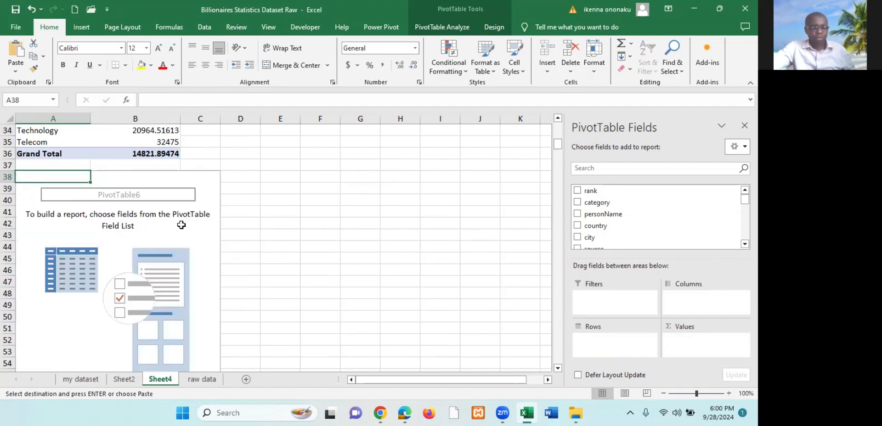
- Add AGE as both the row field and a value field of the empty PivotTable at A38
{"action": "left_click", "coordinate": [195, 244]}
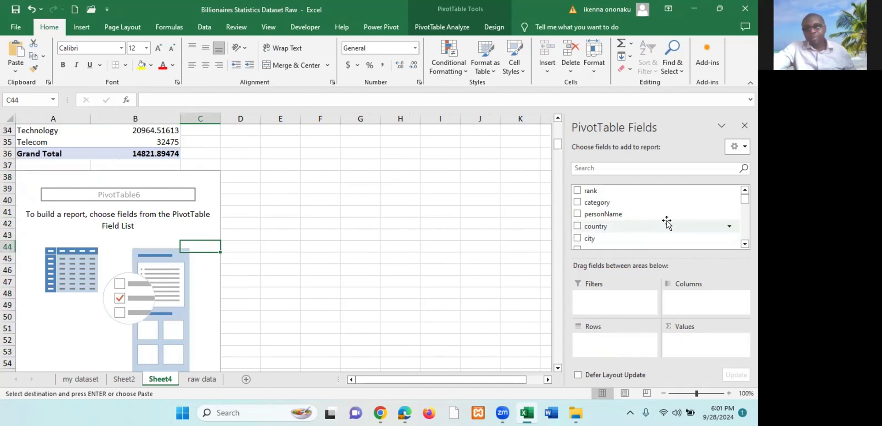
{"action": "scroll", "coordinate": [667, 224], "scroll_direction": "down", "scroll_amount": 5}
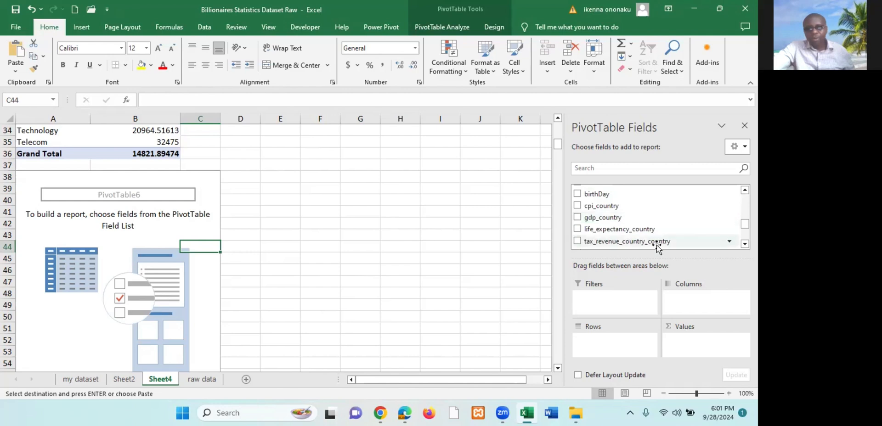
{"action": "left_click_drag", "start_coordinate": [744, 225], "coordinate": [744, 233]}
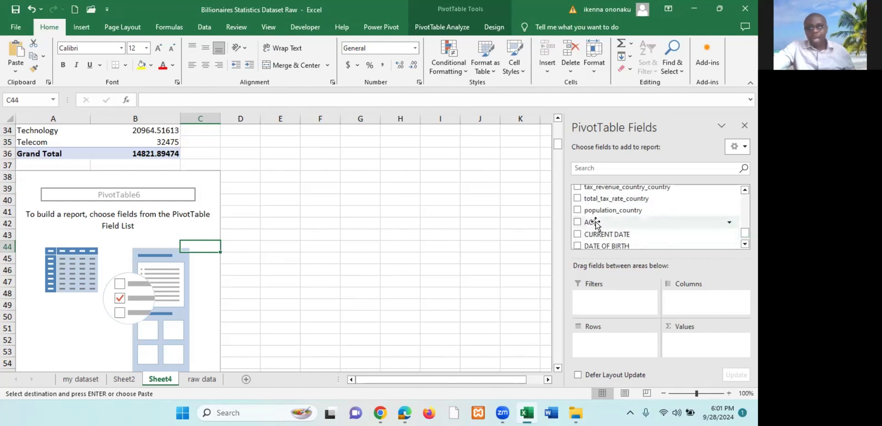
{"action": "left_click_drag", "start_coordinate": [595, 222], "coordinate": [610, 350]}
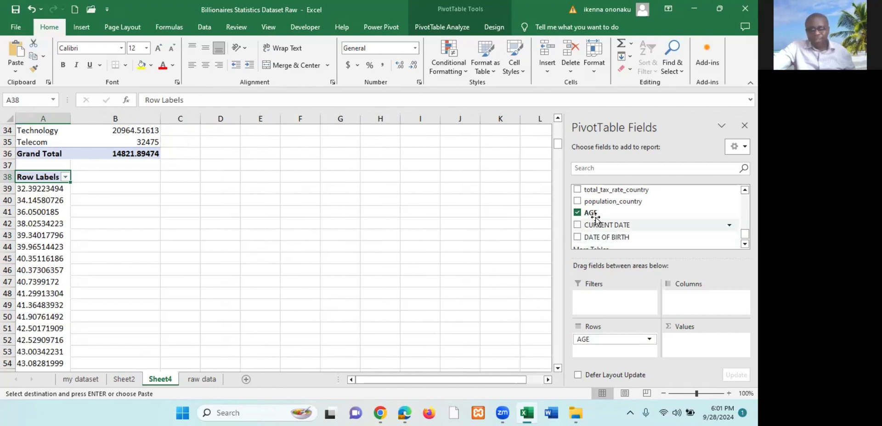
{"action": "left_click_drag", "start_coordinate": [597, 214], "coordinate": [694, 351]}
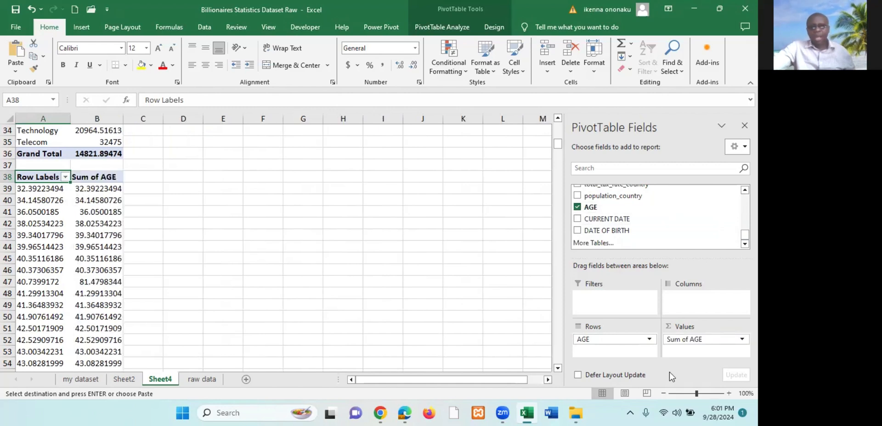
- Summarize the AGE value field by Count in the PivotTable at A38
{"action": "left_click", "coordinate": [702, 339]}
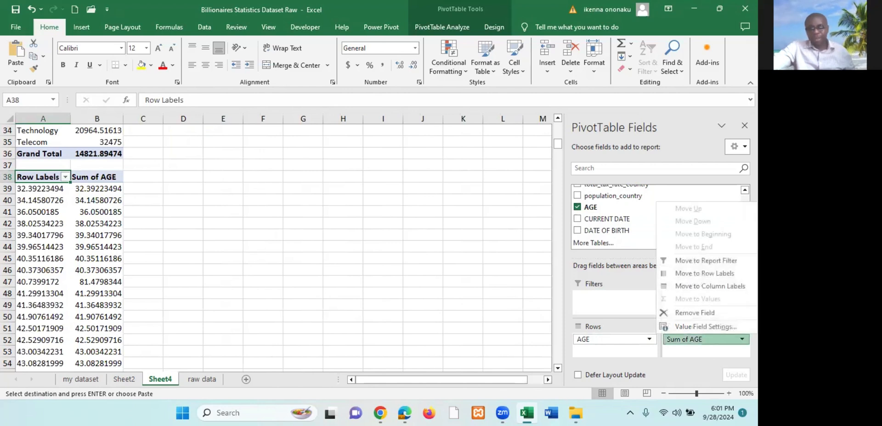
{"action": "left_click", "coordinate": [701, 327]}
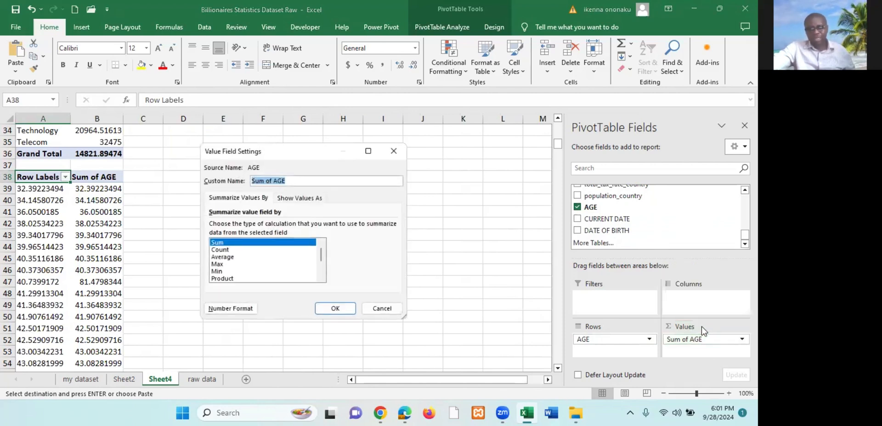
{"action": "left_click", "coordinate": [228, 251]}
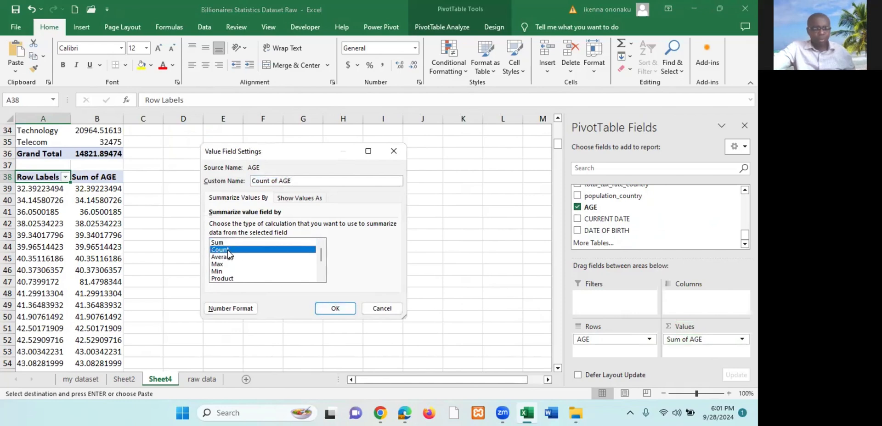
{"action": "left_click", "coordinate": [335, 310]}
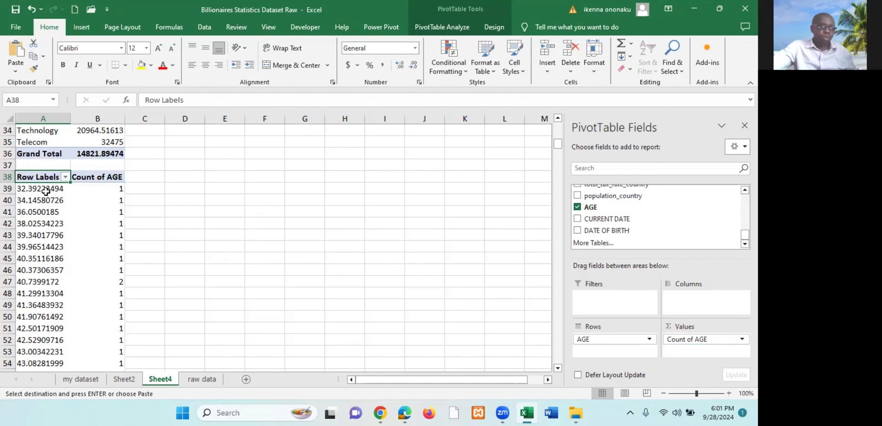
- Examine the individual age row labels and their counts in the PivotTable at A38
{"action": "left_click", "coordinate": [43, 190]}
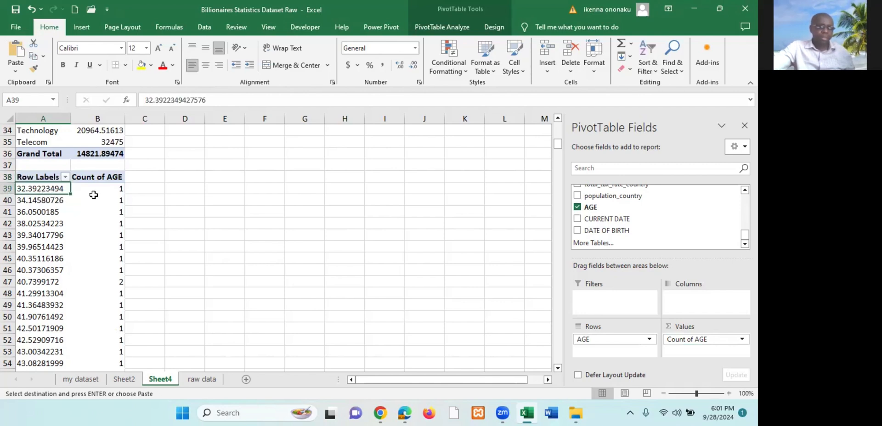
{"action": "left_click", "coordinate": [118, 190]}
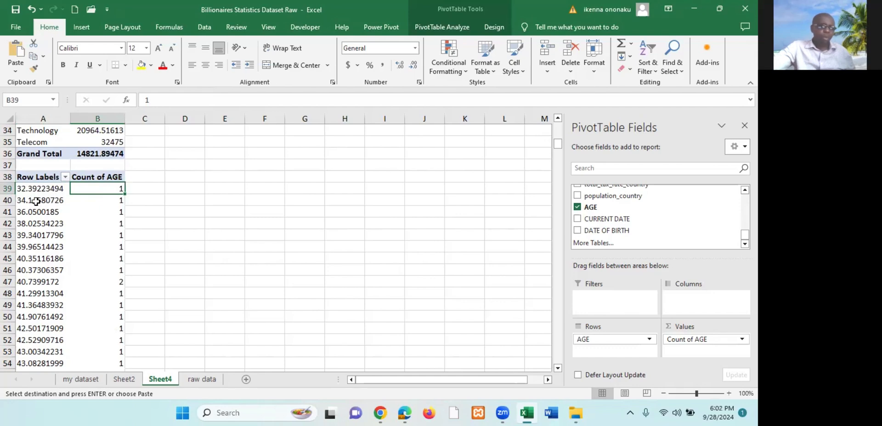
{"action": "left_click", "coordinate": [50, 203]}
{"action": "left_click", "coordinate": [115, 202]}
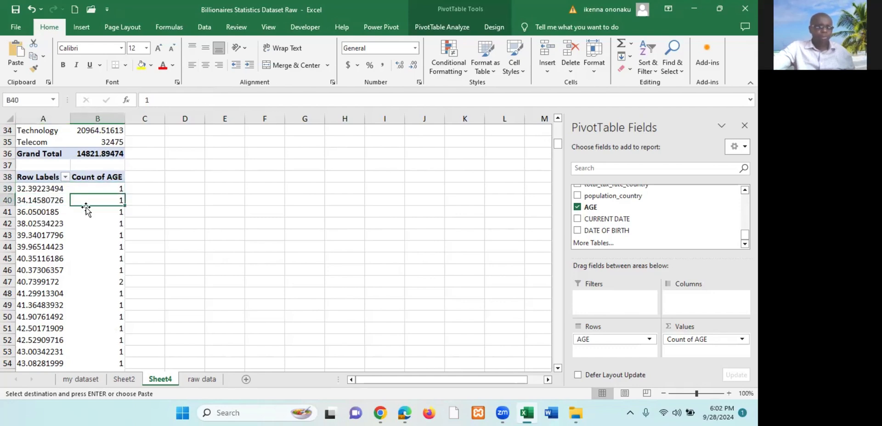
{"action": "scroll", "coordinate": [56, 234], "scroll_direction": "down", "scroll_amount": 15}
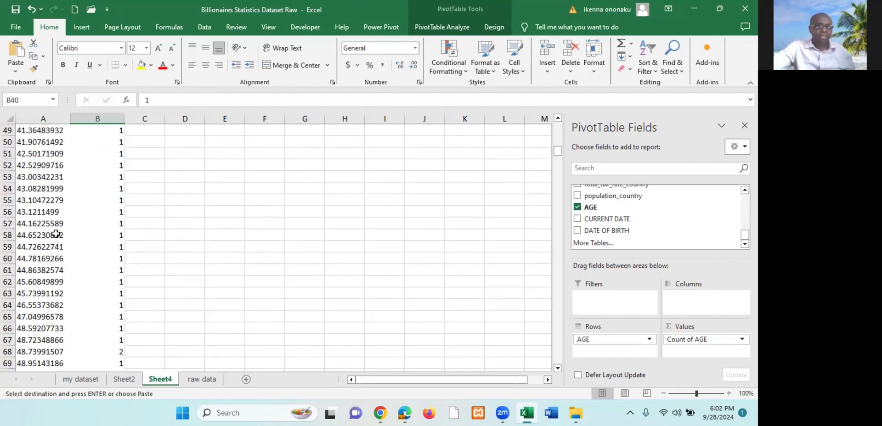
{"action": "scroll", "coordinate": [56, 224], "scroll_direction": "up", "scroll_amount": 15}
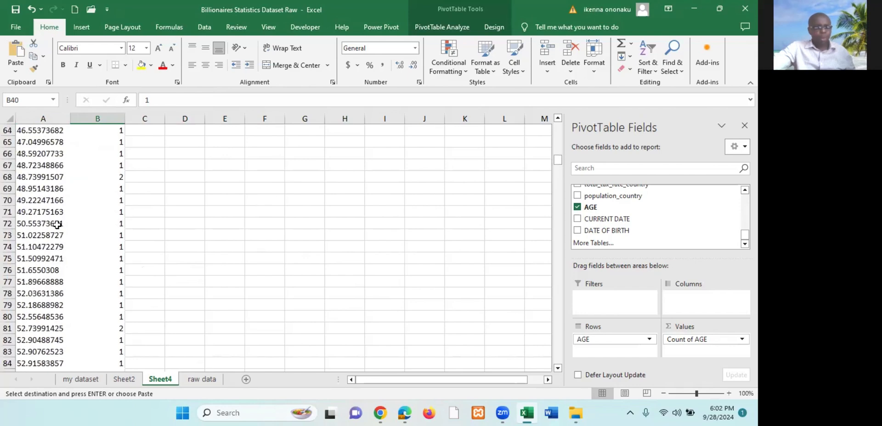
{"action": "scroll", "coordinate": [58, 225], "scroll_direction": "down", "scroll_amount": 1}
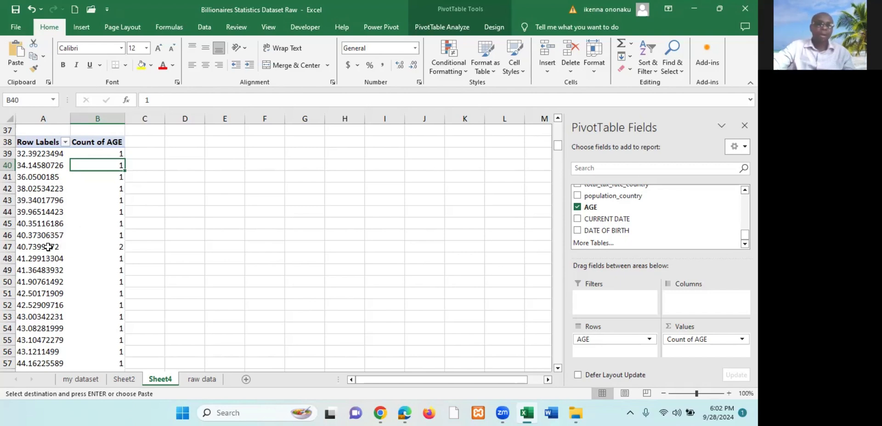
- Check the Minimum and Maximum of AGE in the descriptive statistics on Sheet2 and return to the age PivotTable on Sheet4
{"action": "left_click", "coordinate": [130, 381]}
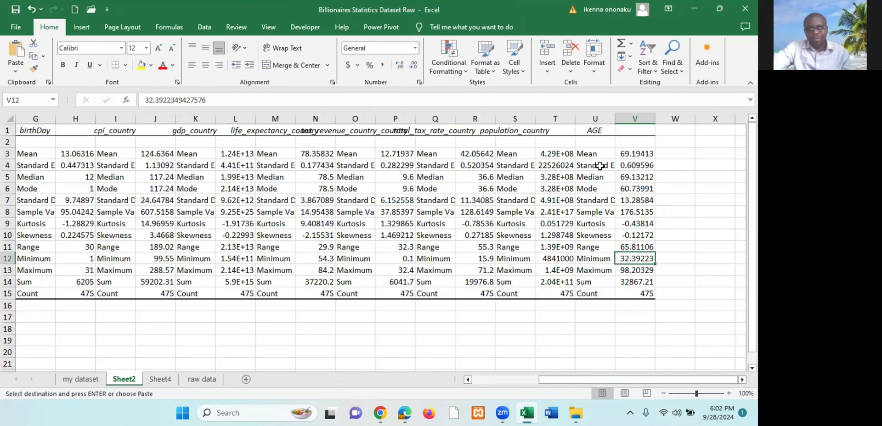
{"action": "left_click", "coordinate": [602, 258]}
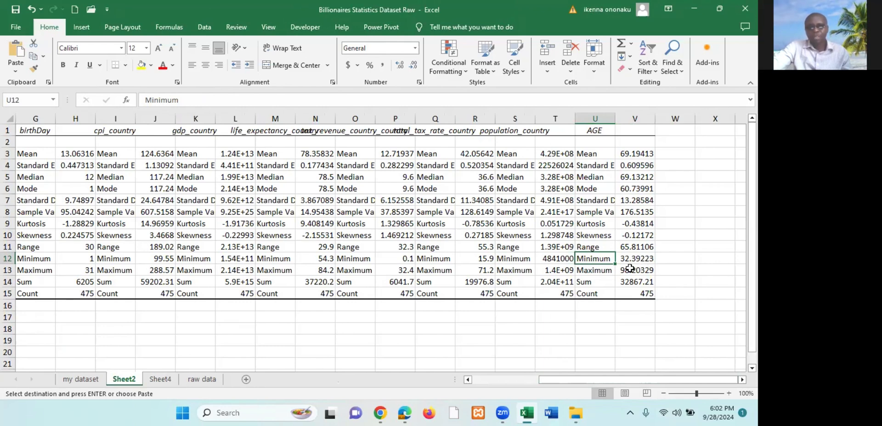
{"action": "left_click", "coordinate": [589, 270]}
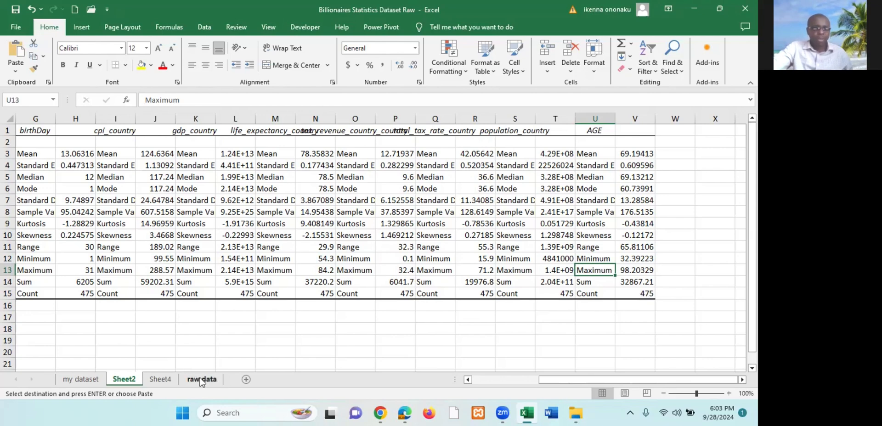
{"action": "left_click", "coordinate": [161, 380]}
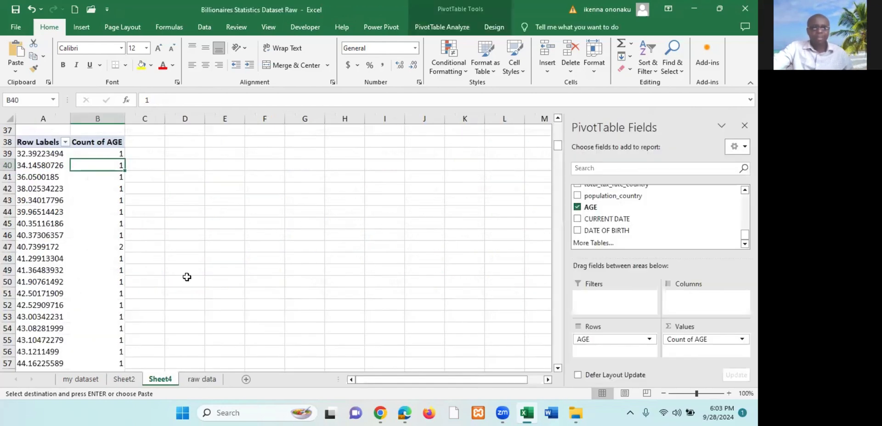
{"action": "left_click", "coordinate": [92, 233]}
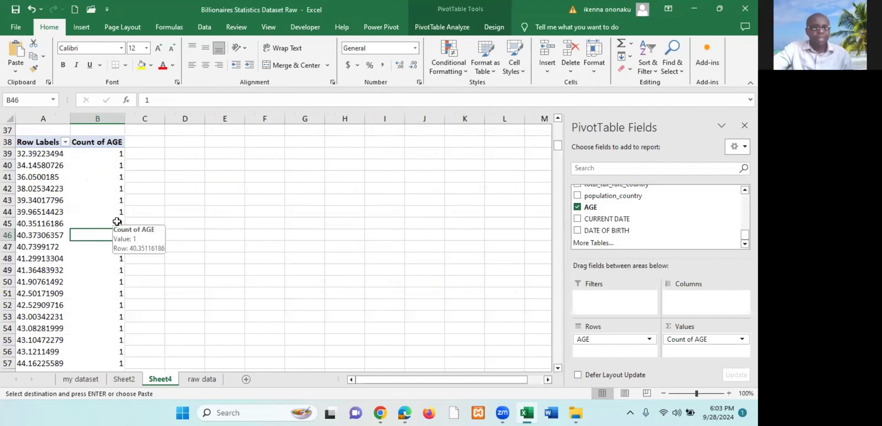
- Start grouping the AGE row labels of the PivotTable at A38, with the groups starting at 30
{"action": "left_click", "coordinate": [57, 187]}
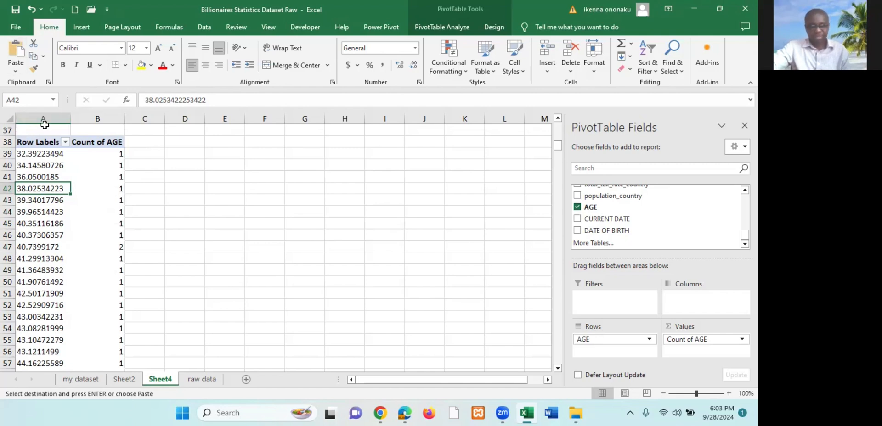
{"action": "left_click", "coordinate": [43, 182]}
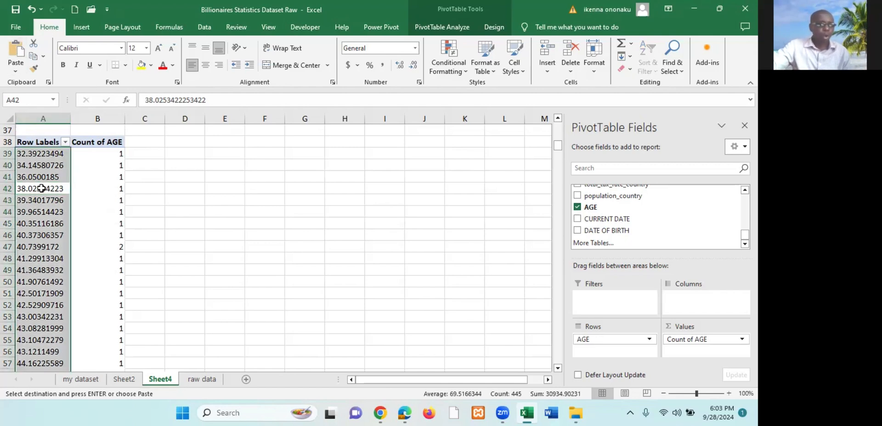
{"action": "left_click", "coordinate": [42, 188]}
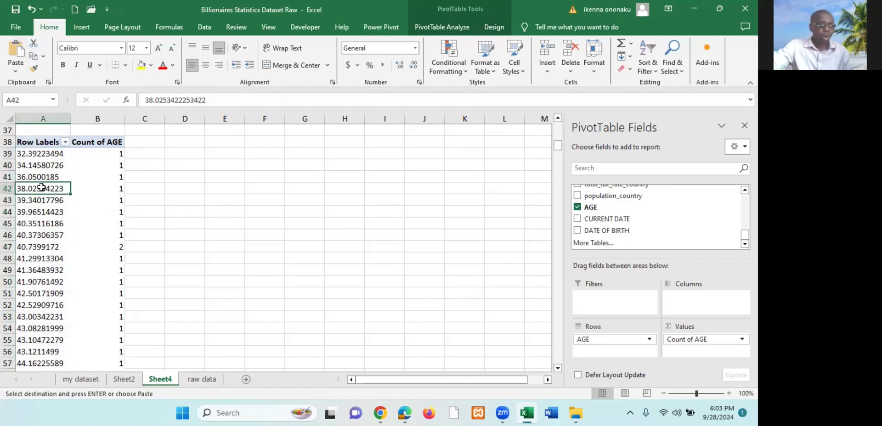
{"action": "right_click", "coordinate": [43, 212]}
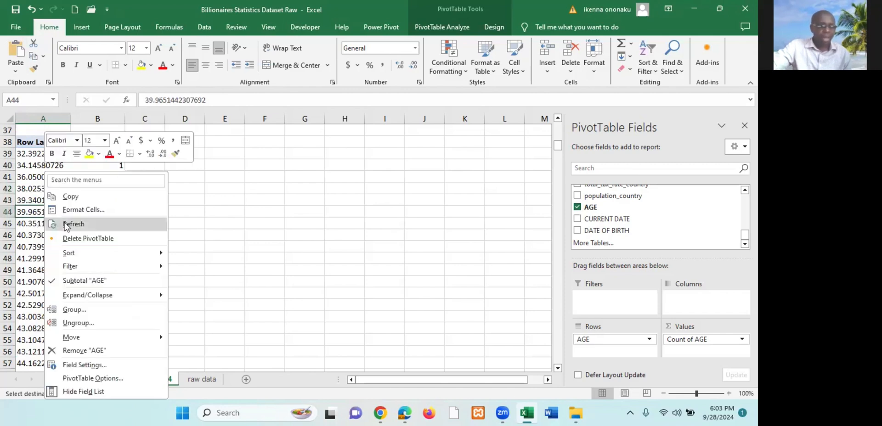
{"action": "left_click", "coordinate": [106, 312]}
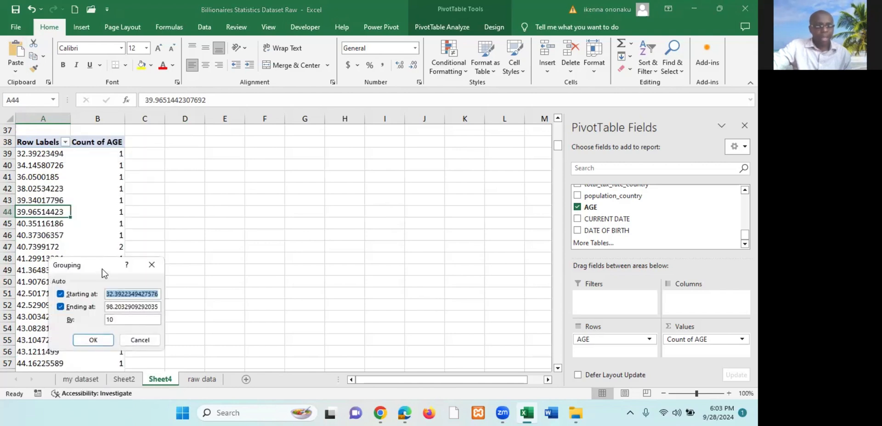
{"action": "left_click_drag", "start_coordinate": [104, 273], "coordinate": [289, 164]}
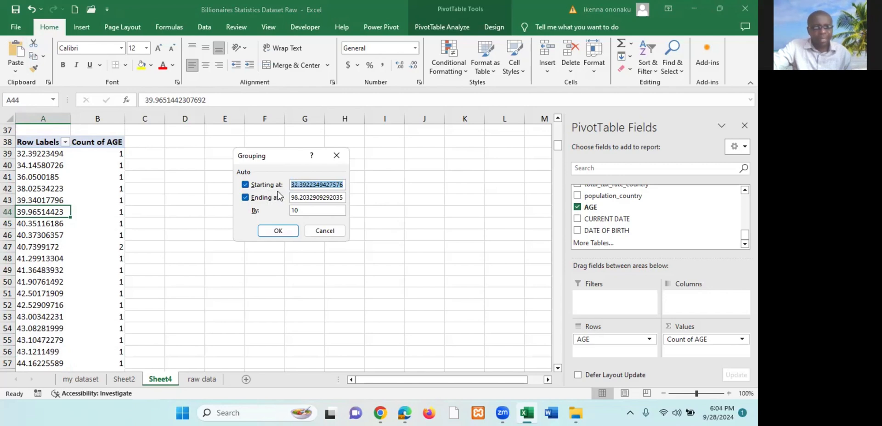
{"action": "left_click", "coordinate": [309, 184]}
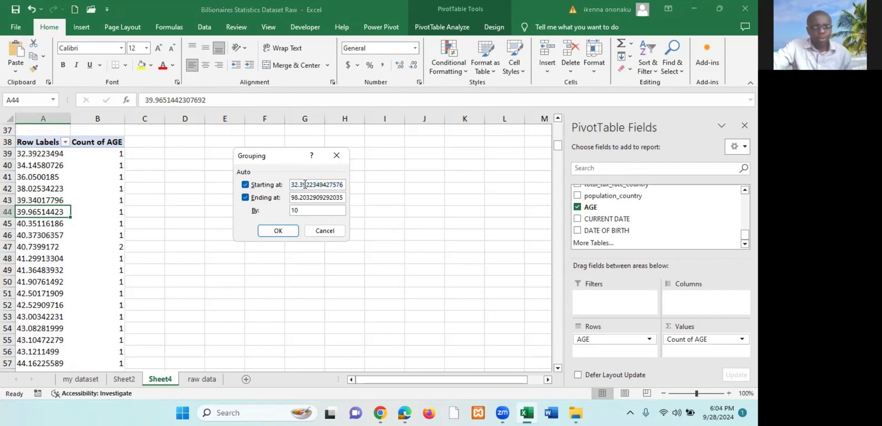
{"action": "left_click_drag", "start_coordinate": [300, 185], "coordinate": [348, 184]}
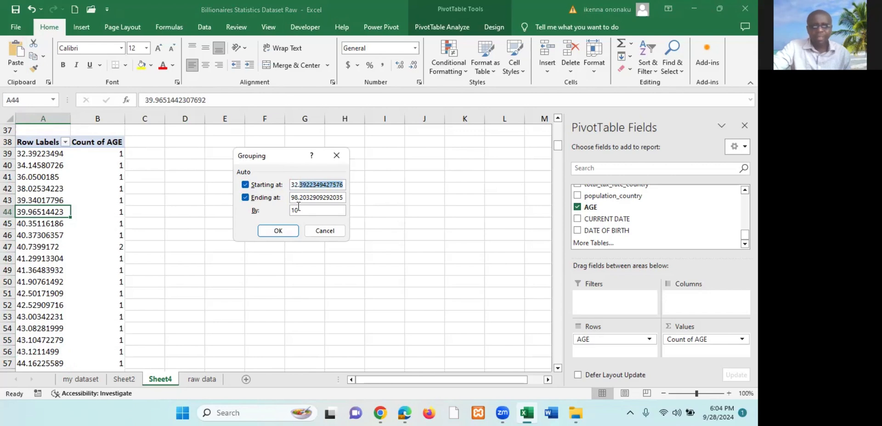
{"action": "key", "text": "BackSpace"}
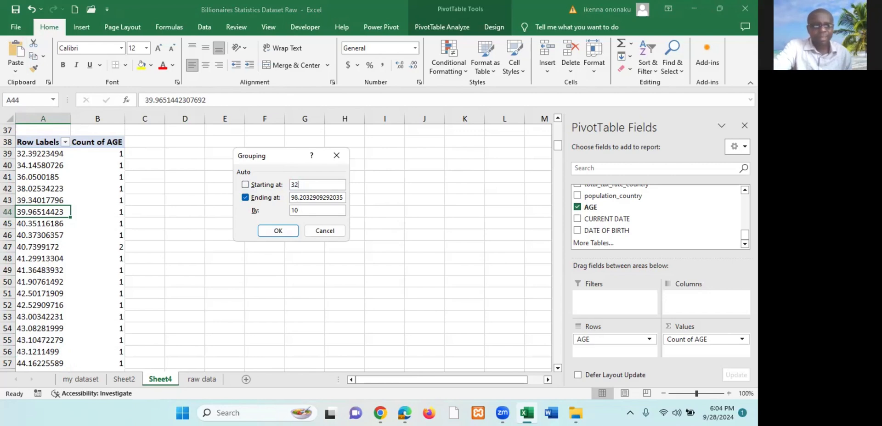
{"action": "key", "text": "BackSpace"}
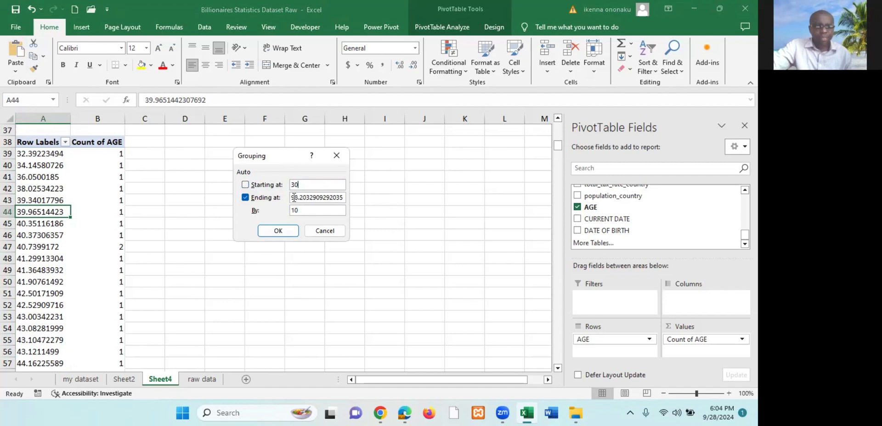
- Set the AGE grouping to end at 100 and apply it in intervals of 10
{"action": "left_click_drag", "start_coordinate": [292, 198], "coordinate": [345, 228]}
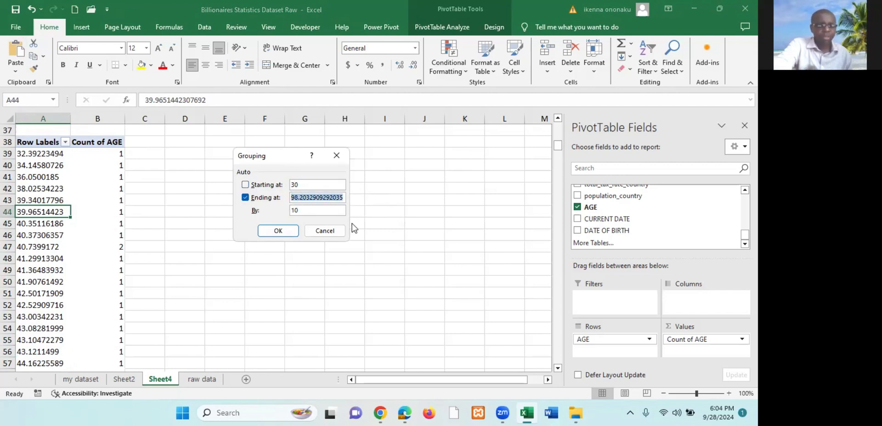
{"action": "type", "text": "100"}
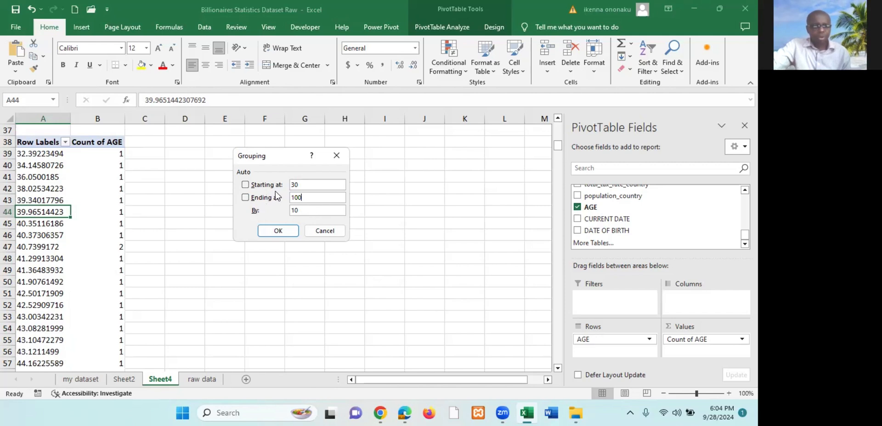
{"action": "left_click", "coordinate": [278, 231]}
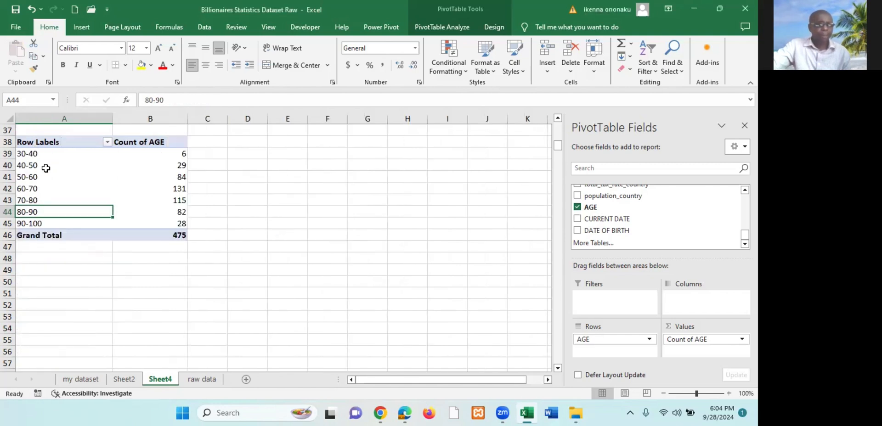
{"action": "left_click", "coordinate": [63, 168]}
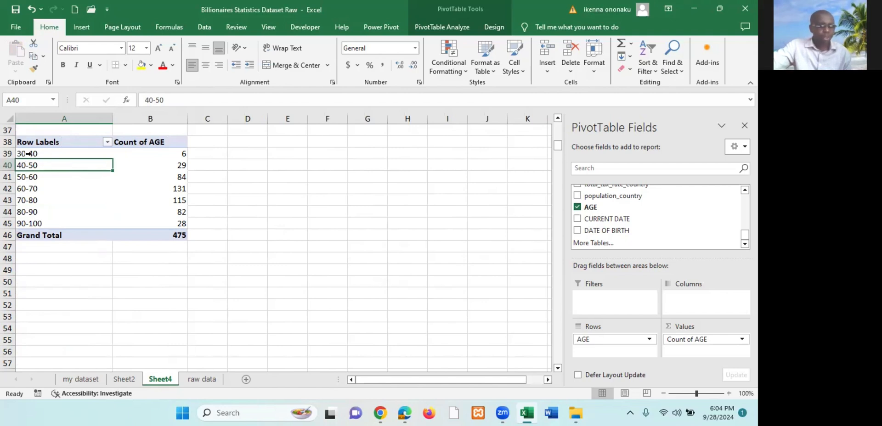
{"action": "left_click", "coordinate": [171, 153]}
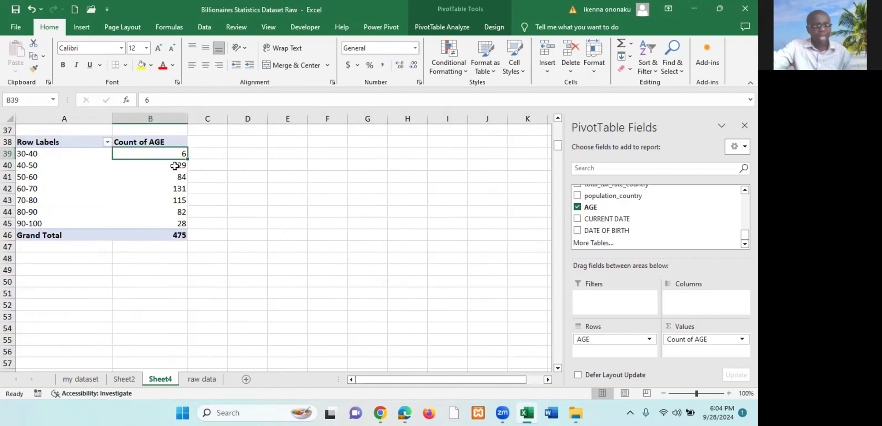
- Review the category averages and compare the counts of the age groups in the PivotTable at A38
{"action": "scroll", "coordinate": [195, 235], "scroll_direction": "up", "scroll_amount": 7}
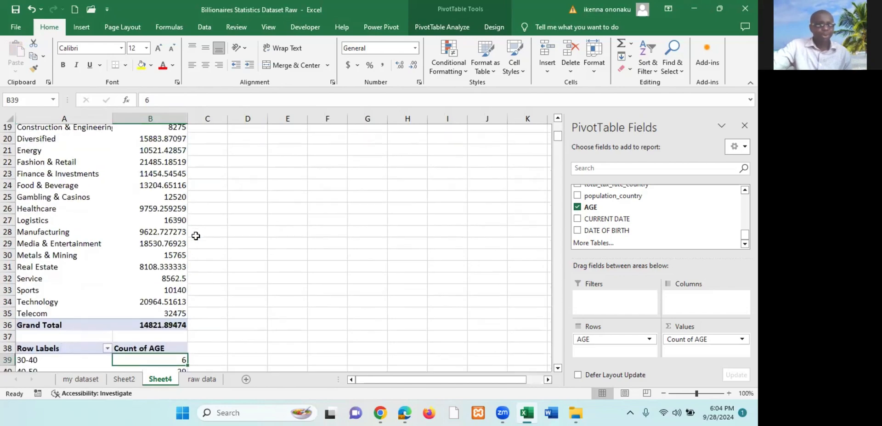
{"action": "scroll", "coordinate": [195, 236], "scroll_direction": "down", "scroll_amount": 6}
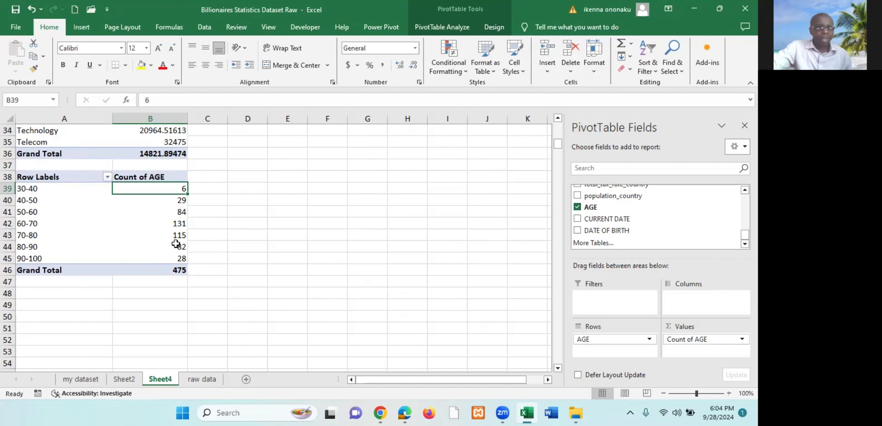
{"action": "left_click", "coordinate": [178, 224]}
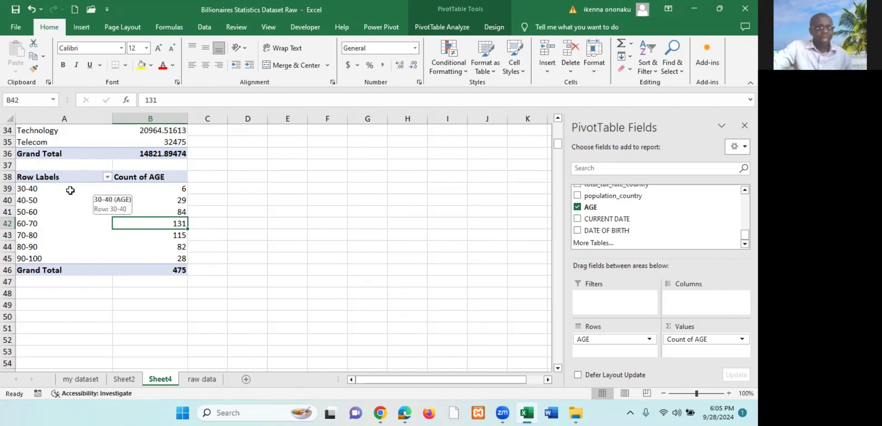
- Show the records behind the 30-40 age group's count on a separate sheet and check their category values
{"action": "left_click", "coordinate": [44, 188]}
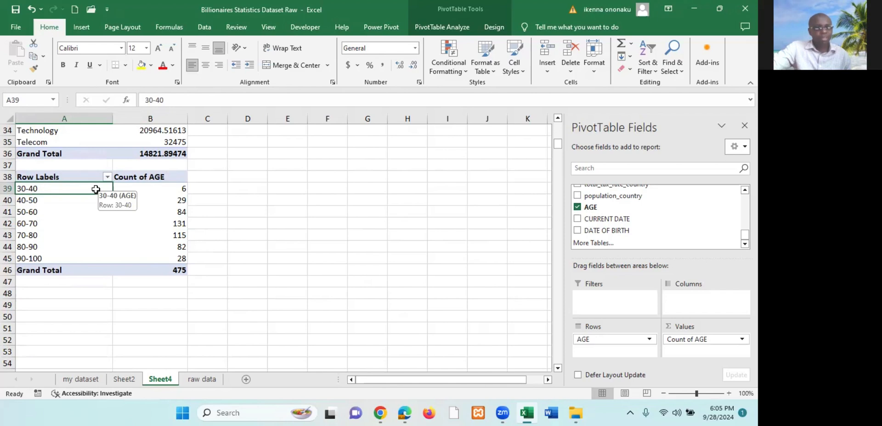
{"action": "double_click", "coordinate": [95, 190]}
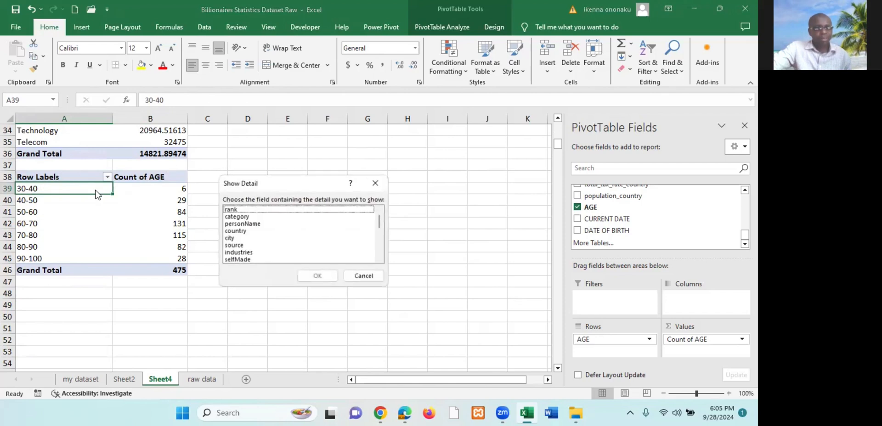
{"action": "left_click", "coordinate": [363, 277]}
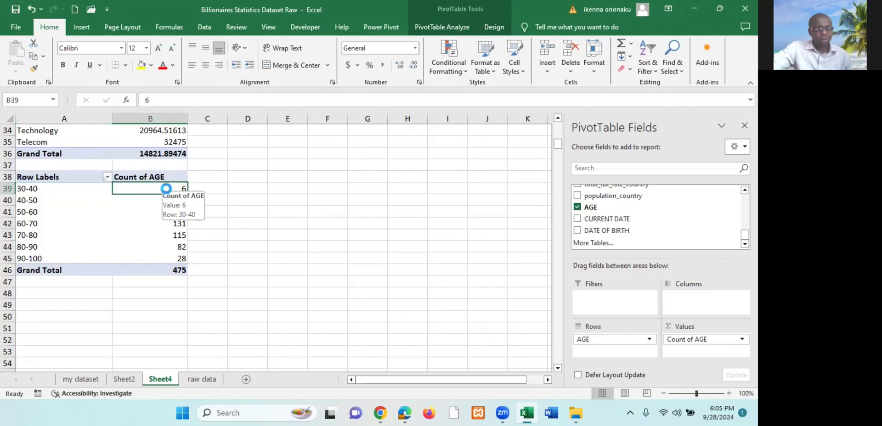
{"action": "double_click", "coordinate": [166, 190]}
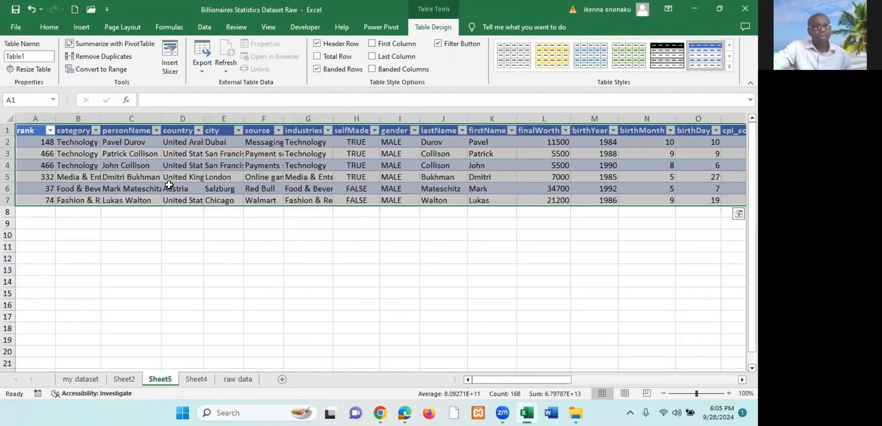
{"action": "left_click", "coordinate": [79, 134]}
{"action": "left_click", "coordinate": [78, 153]}
{"action": "left_click", "coordinate": [84, 189]}
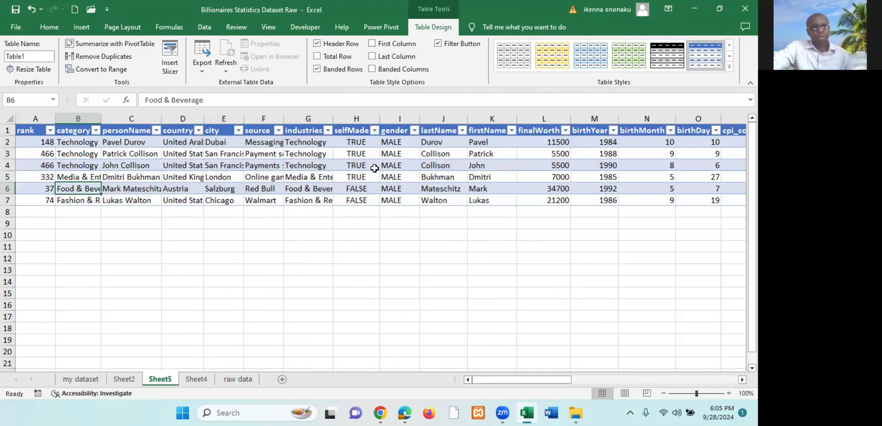
- Delete Sheet5, which holds the detail records of the 30-40 age group
{"action": "right_click", "coordinate": [161, 379]}
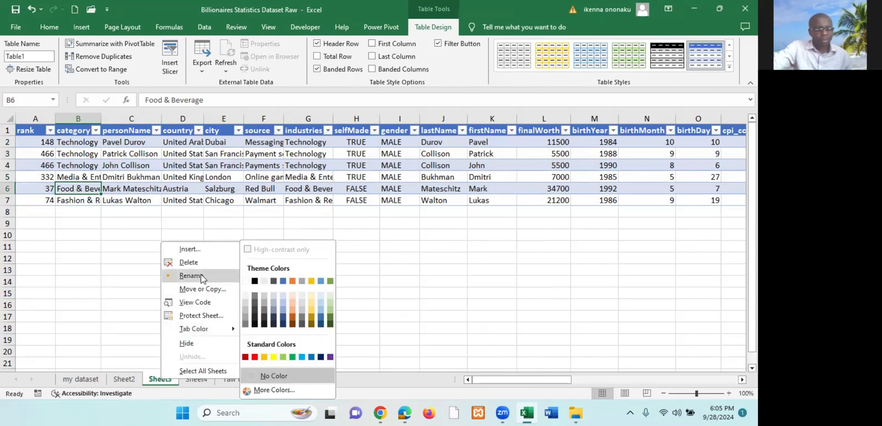
{"action": "left_click", "coordinate": [200, 263]}
{"action": "left_click", "coordinate": [406, 229]}
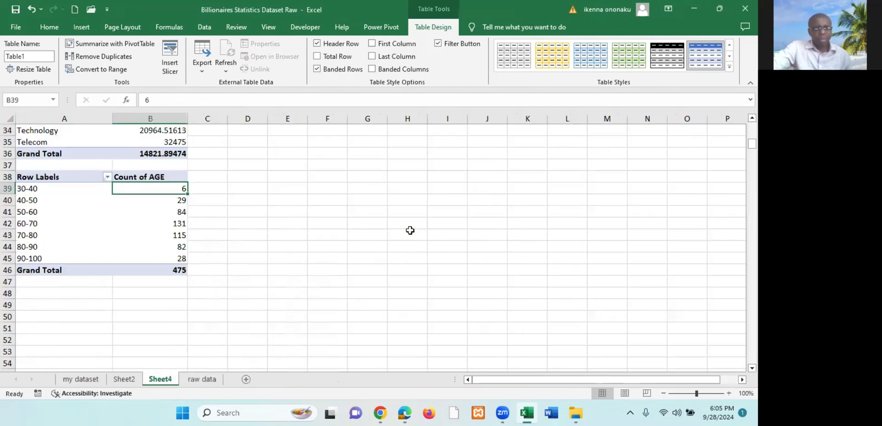
- Show the records behind the 60-70 age group's count on a separate sheet and look through them
{"action": "left_click", "coordinate": [180, 234]}
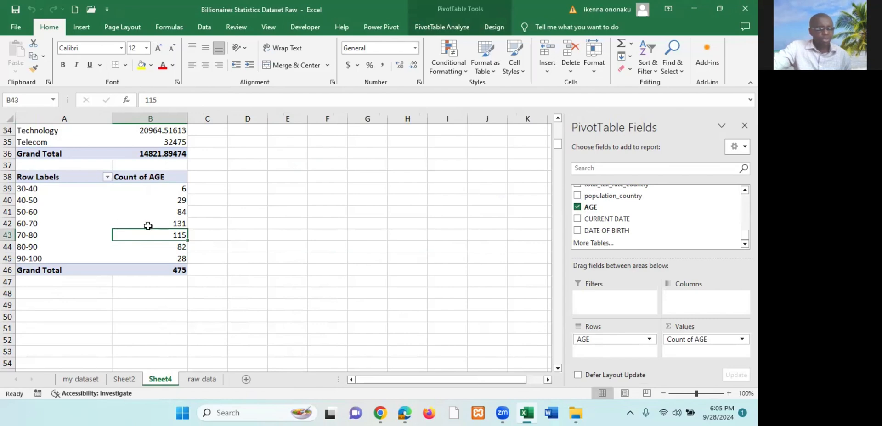
{"action": "left_click", "coordinate": [167, 223]}
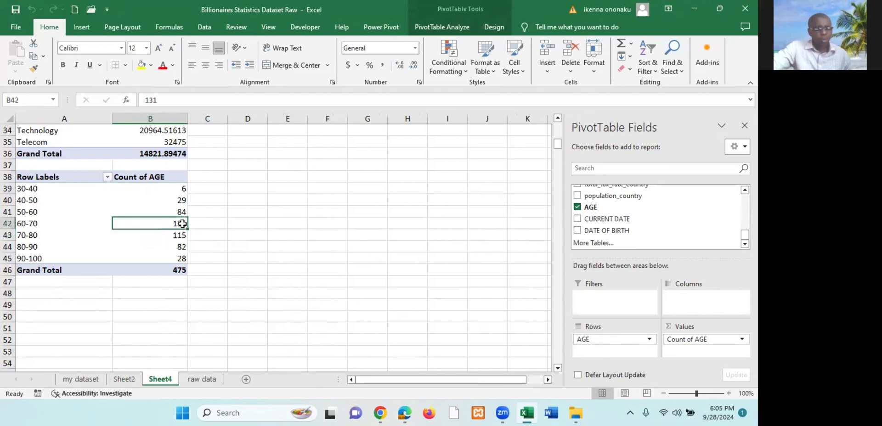
{"action": "double_click", "coordinate": [174, 222]}
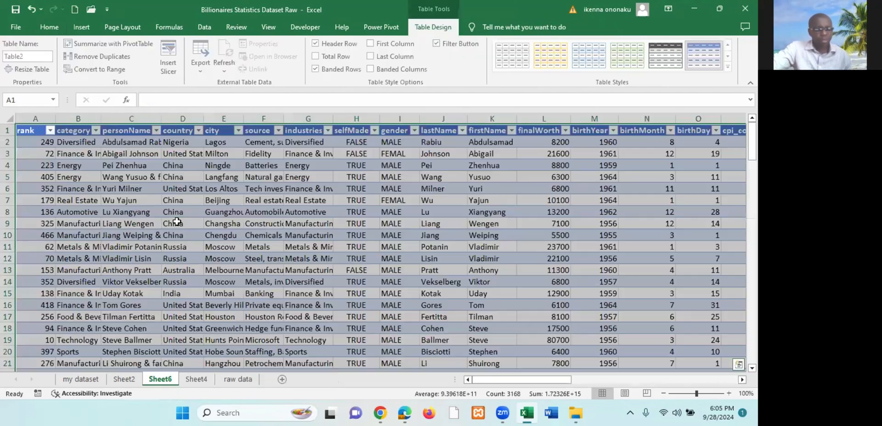
{"action": "scroll", "coordinate": [220, 214], "scroll_direction": "down", "scroll_amount": 5}
{"action": "scroll", "coordinate": [219, 214], "scroll_direction": "down", "scroll_amount": 20}
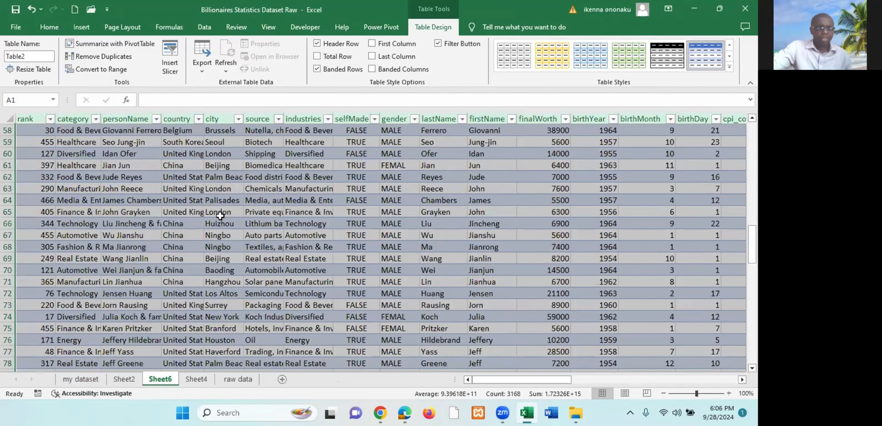
- Delete Sheet6 with the 60-70 age group's records and return to the age PivotTable
{"action": "right_click", "coordinate": [169, 381]}
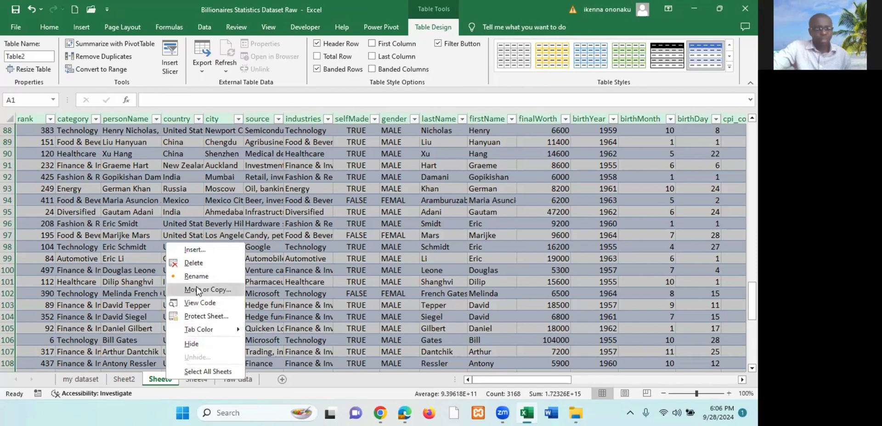
{"action": "left_click", "coordinate": [204, 263]}
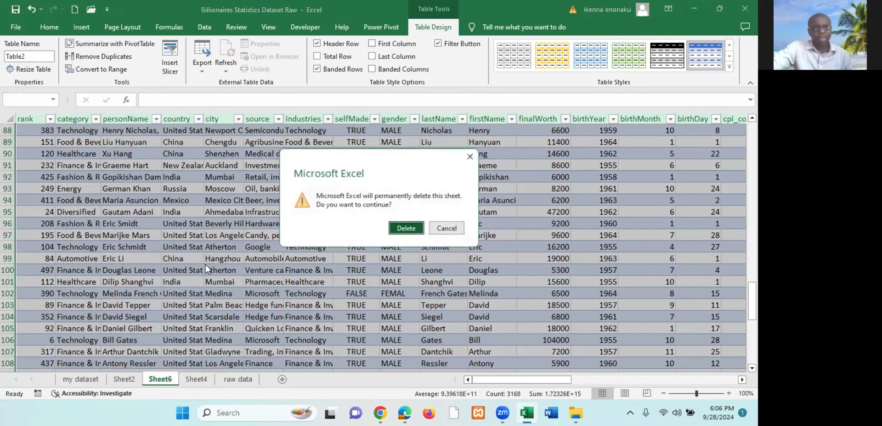
{"action": "left_click", "coordinate": [398, 229]}
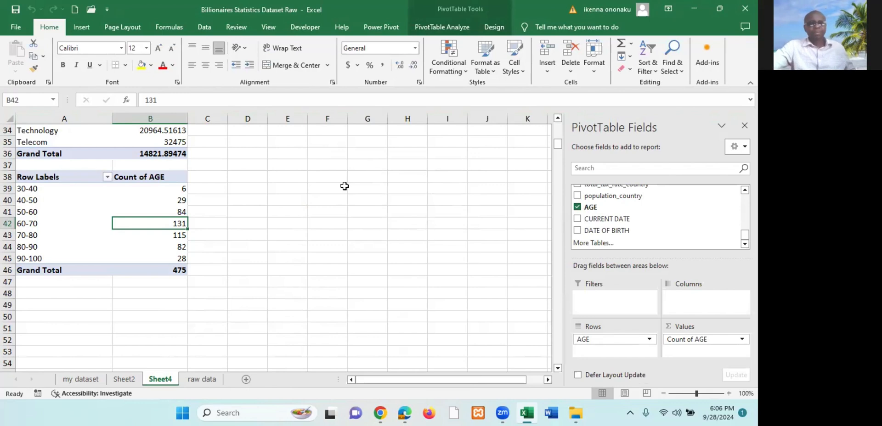
{"action": "mouse_move", "coordinate": [174, 224]}
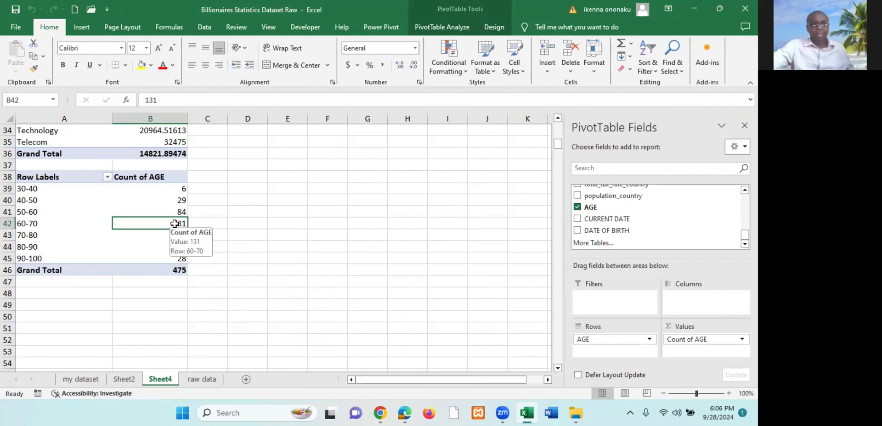